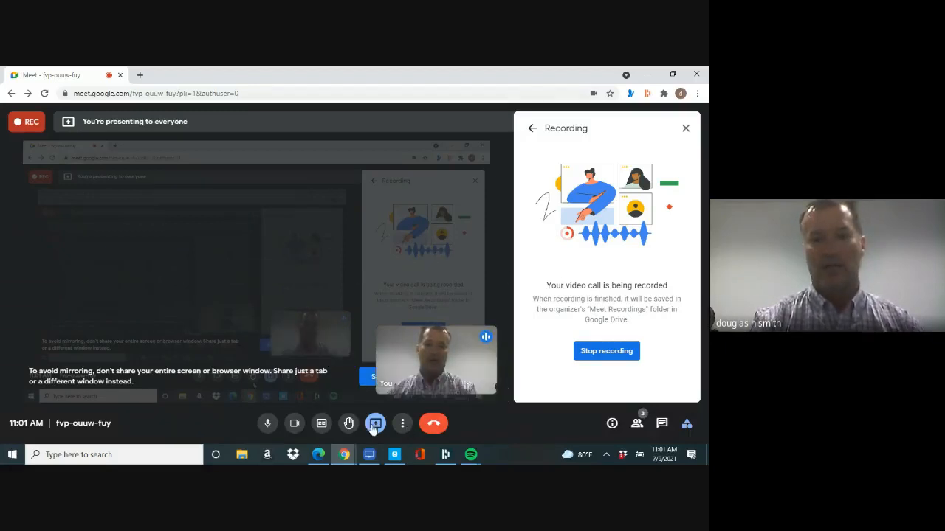
# Step: Bring the Edge window with the DHS Realty agent profile in front of the Meet call
pyautogui.click(318, 455)
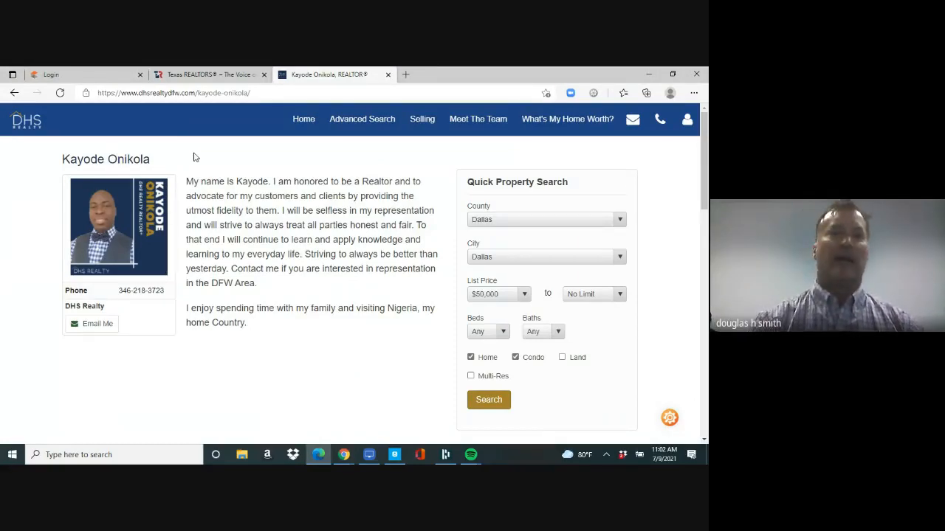
pyautogui.click(240, 93)
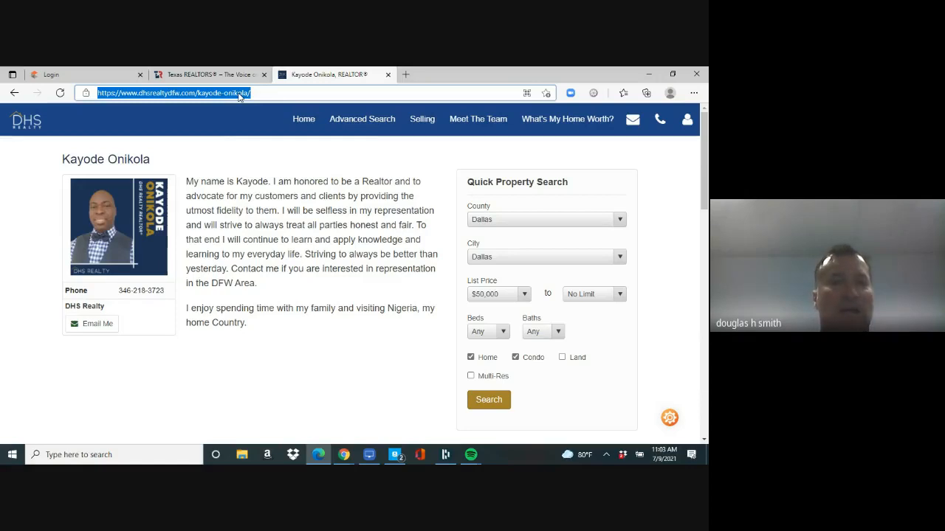
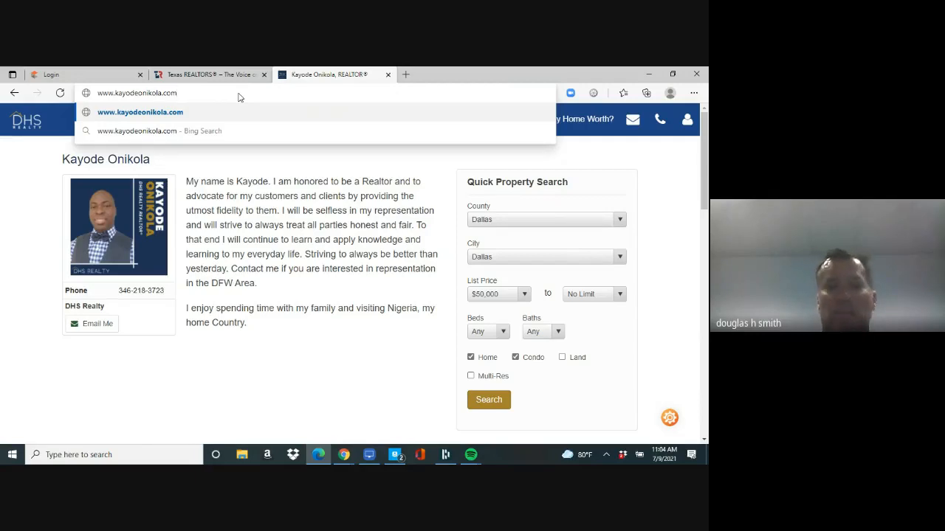
# Step: Go to the agent's personal website address
pyautogui.press('Return')
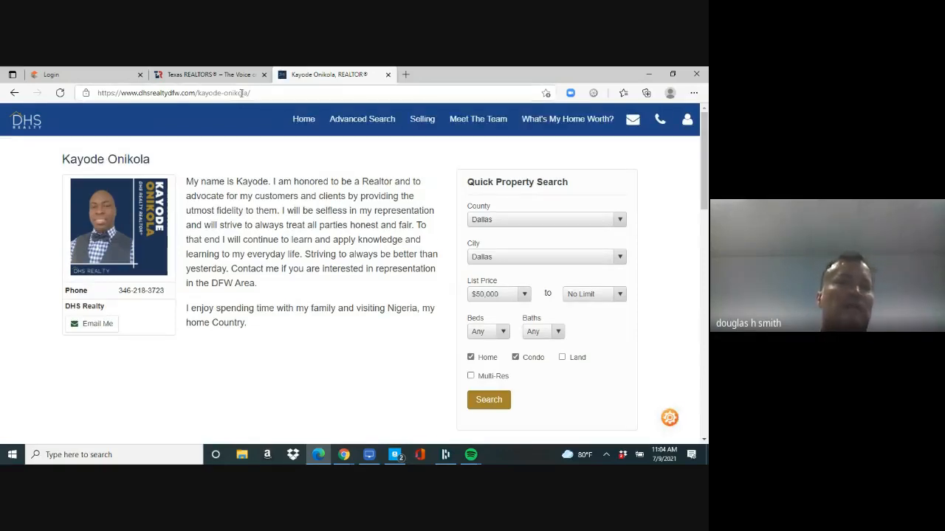
# Step: Open dhsrealtydfw.com/about/, the DHS Realty Meet the Team page
pyautogui.click(252, 93)
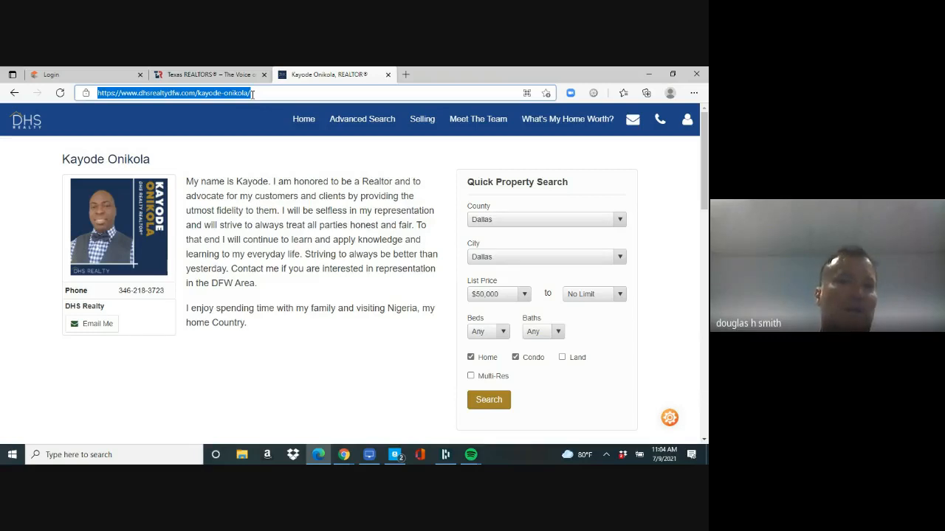
pyautogui.write('dhw')
pyautogui.press('BackSpace')
pyautogui.press('BackSpace')
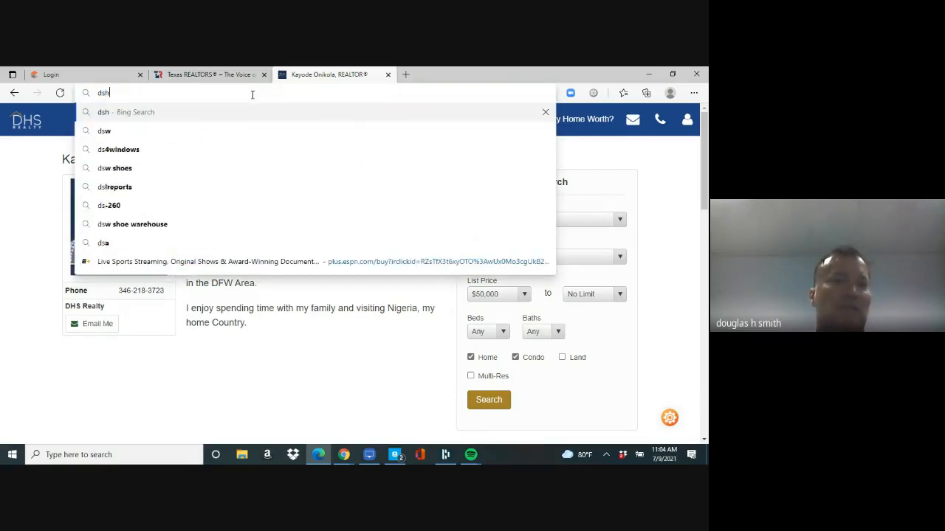
pyautogui.write('hsrealtydfw.c')
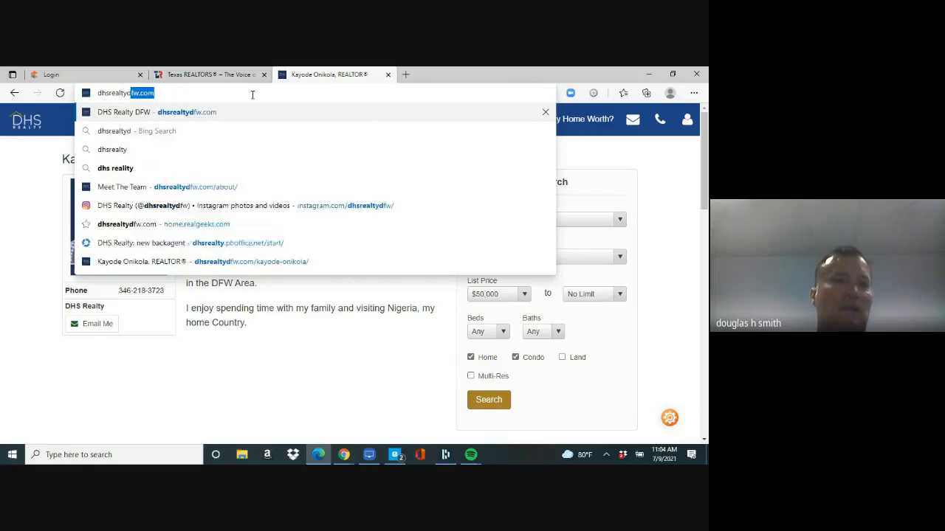
pyautogui.write('om/about/')
pyautogui.press('Return')
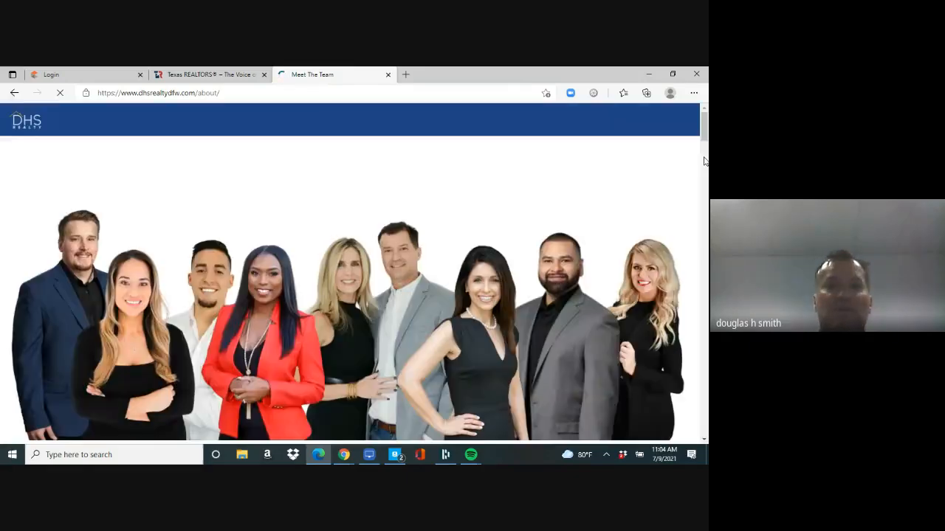
# Step: Scroll down the team grid and open an agent's profile from their headshot
pyautogui.moveTo(703, 130); pyautogui.dragTo(703, 159)
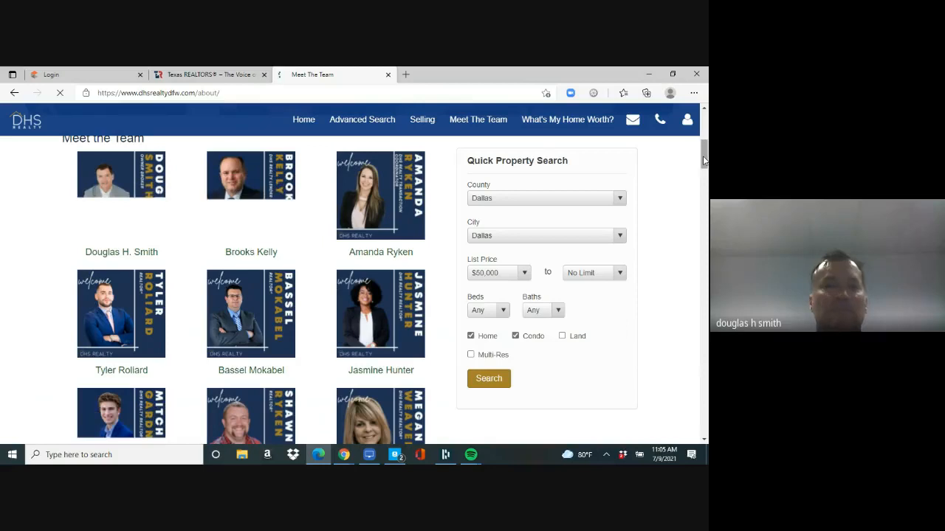
pyautogui.moveTo(704, 161); pyautogui.dragTo(704, 396)
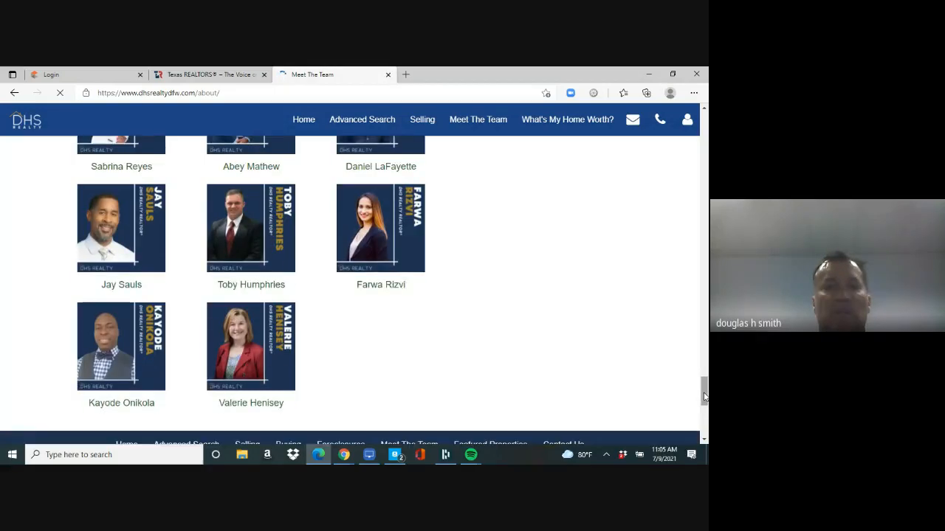
pyautogui.click(114, 355)
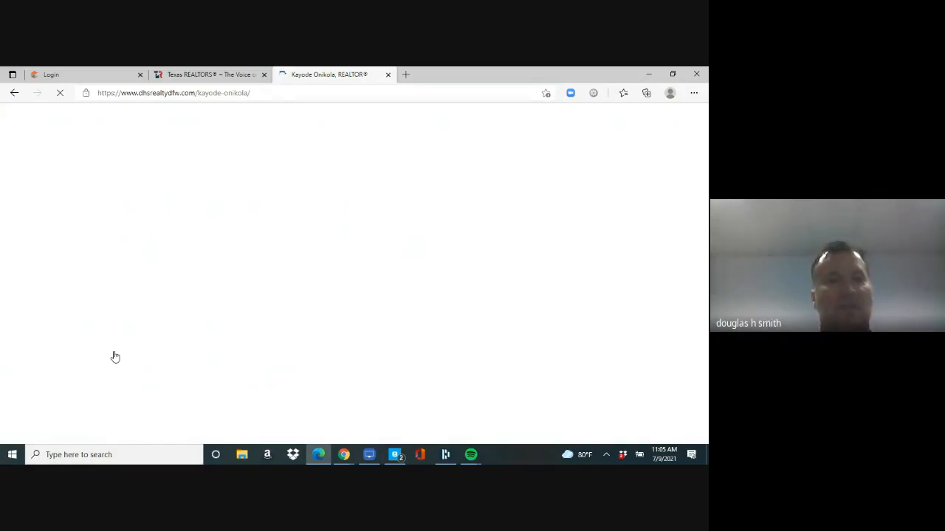
# Step: Log in to the Texas REALTORS member site with saved credentials and launch zipForm
pyautogui.click(104, 79)
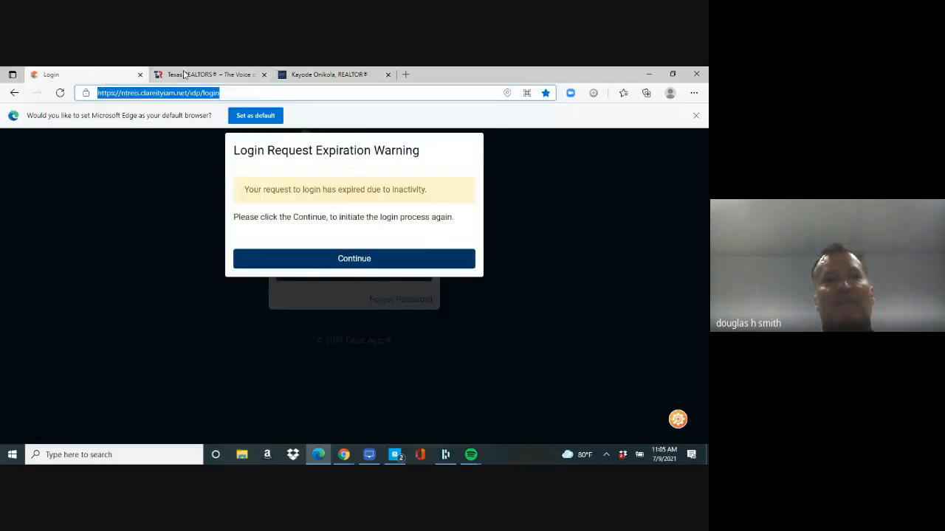
pyautogui.click(197, 79)
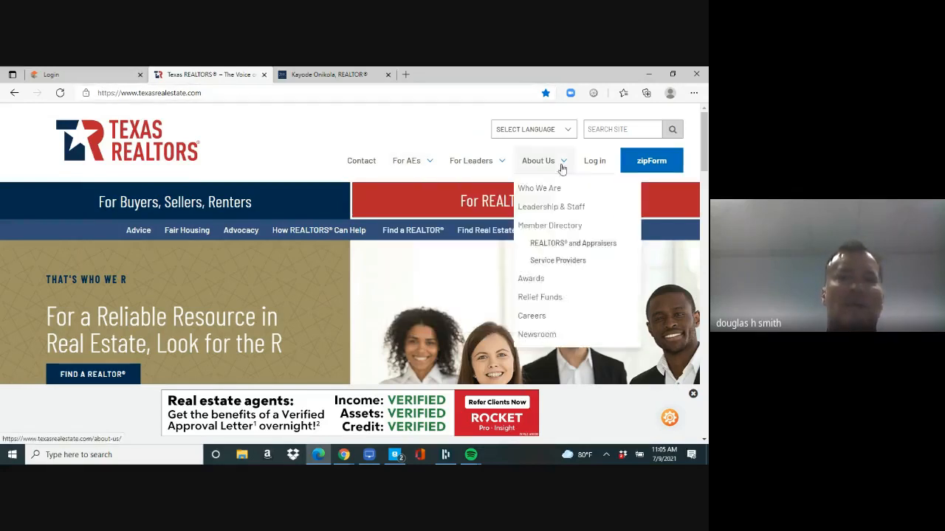
pyautogui.click(594, 163)
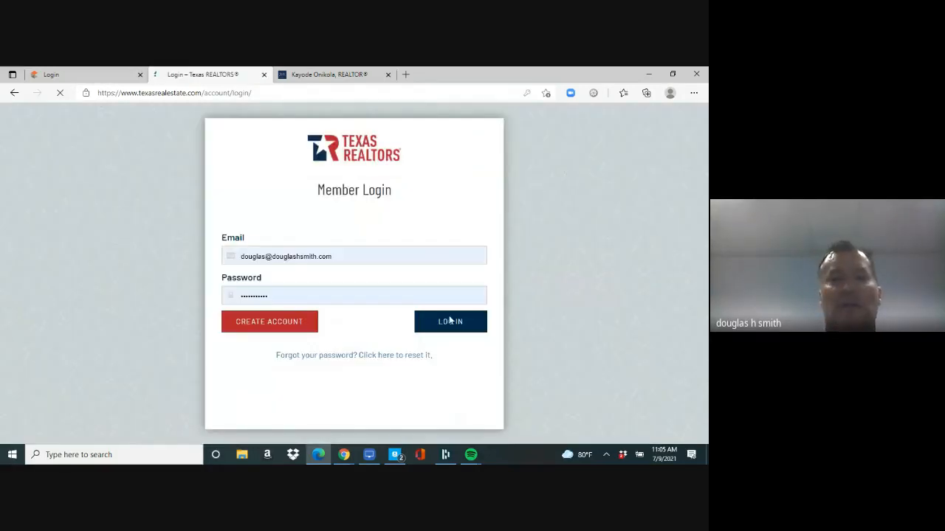
pyautogui.click(453, 327)
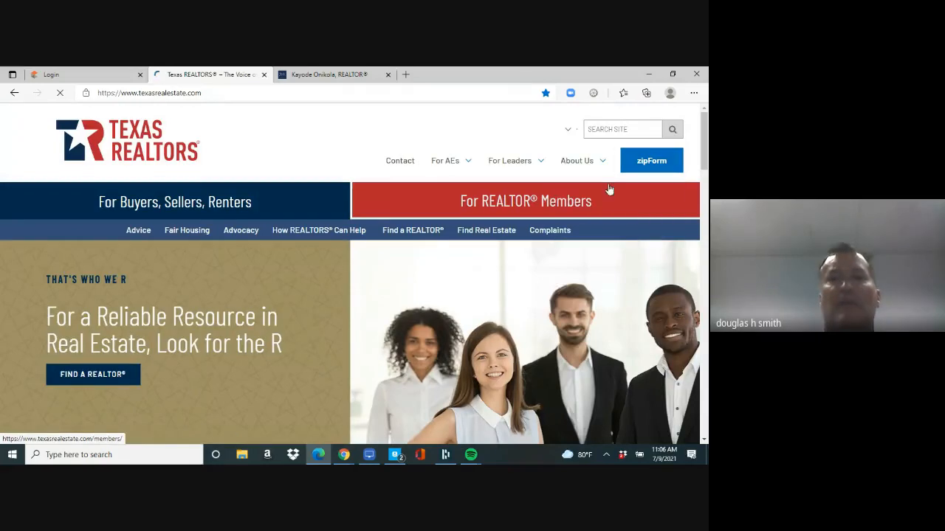
pyautogui.moveTo(585, 164)
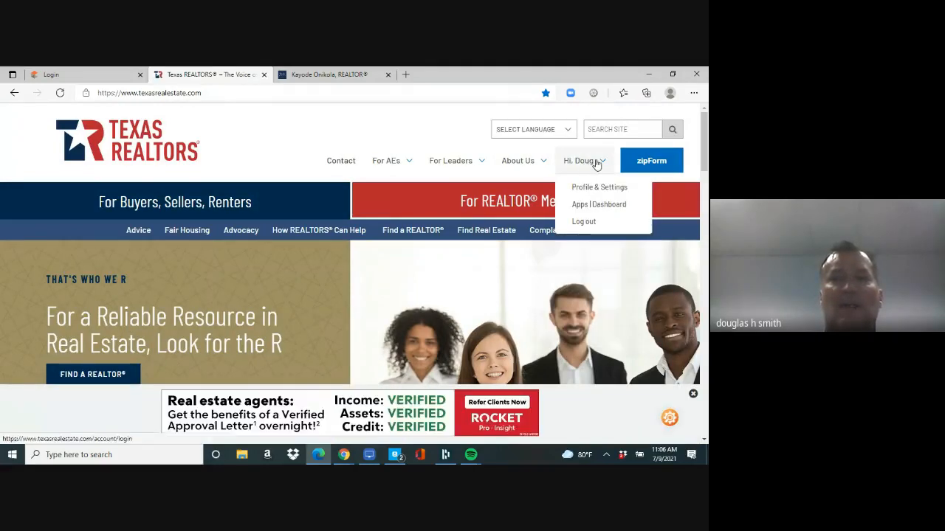
pyautogui.click(652, 164)
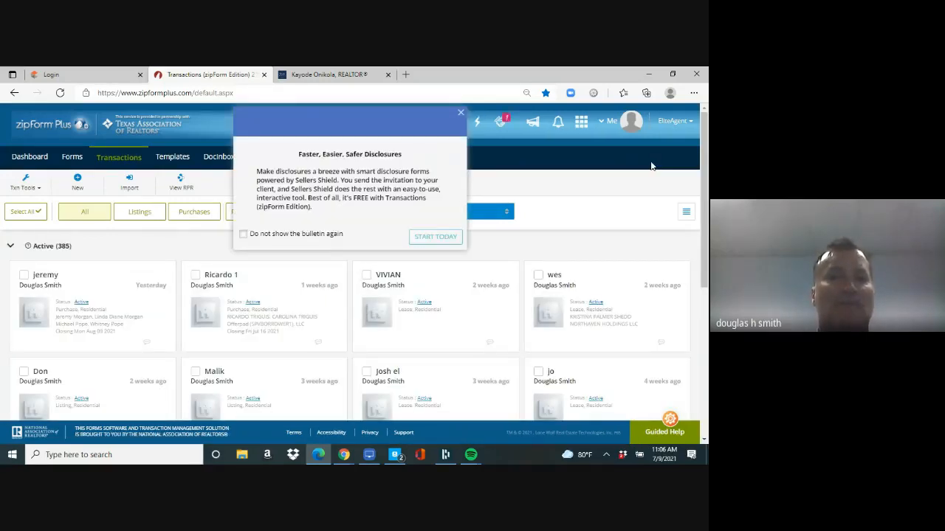
# Step: Close the Sellers Shield disclosures bulletin and start a New transaction
pyautogui.click(459, 114)
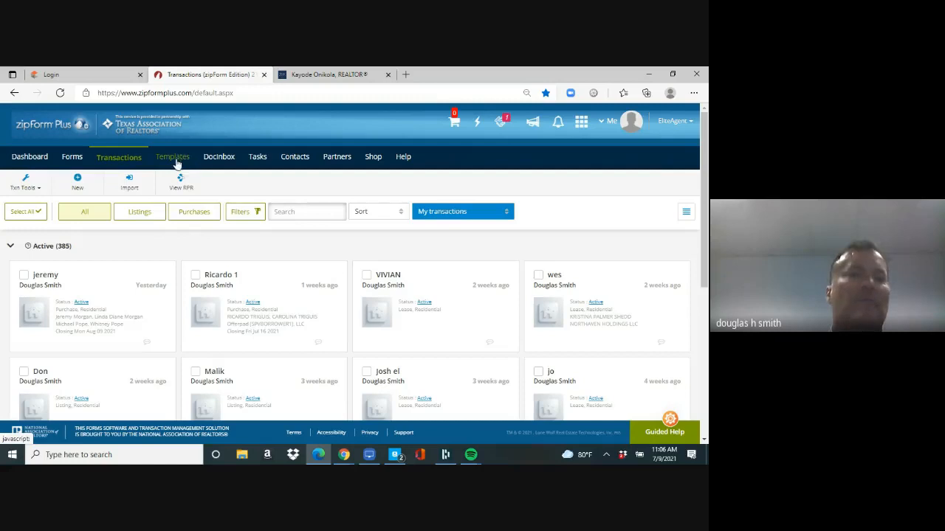
pyautogui.click(78, 189)
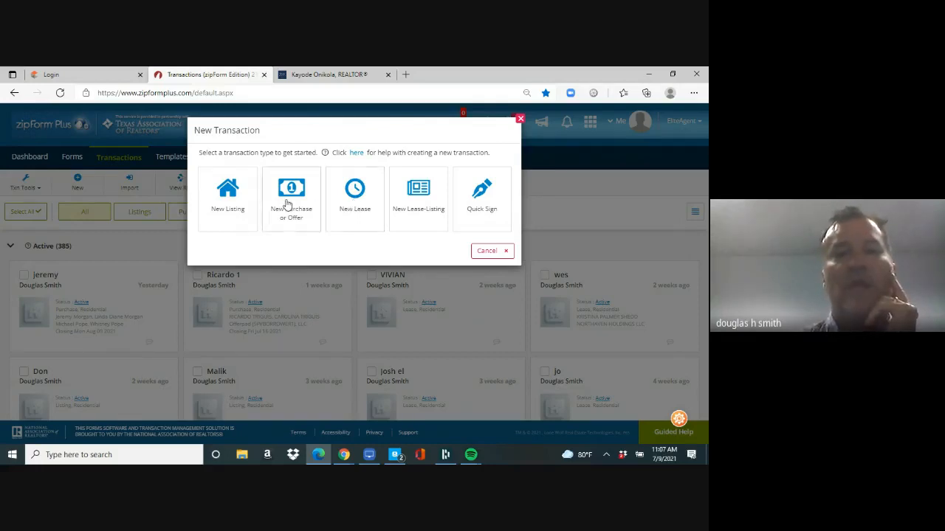
# Step: Start a New Listing named after the client in the Residential category
pyautogui.click(230, 209)
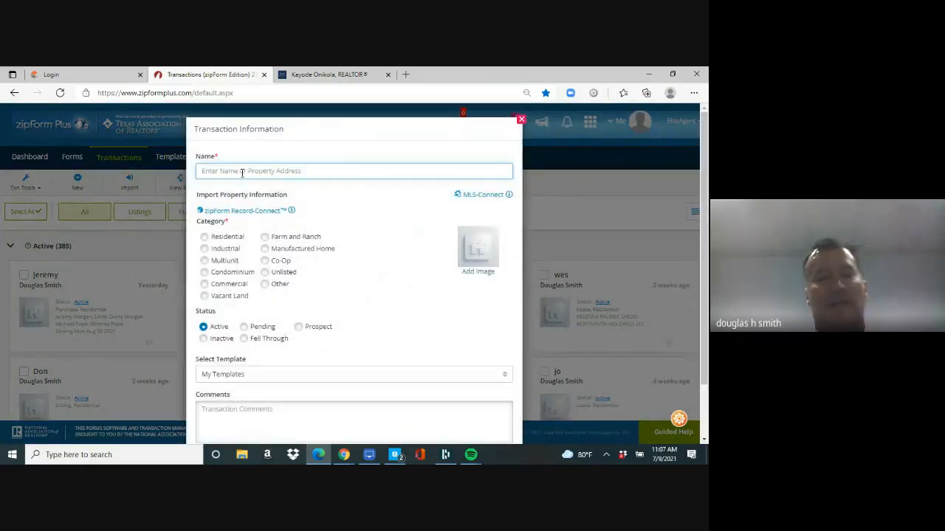
pyautogui.write('Dave')
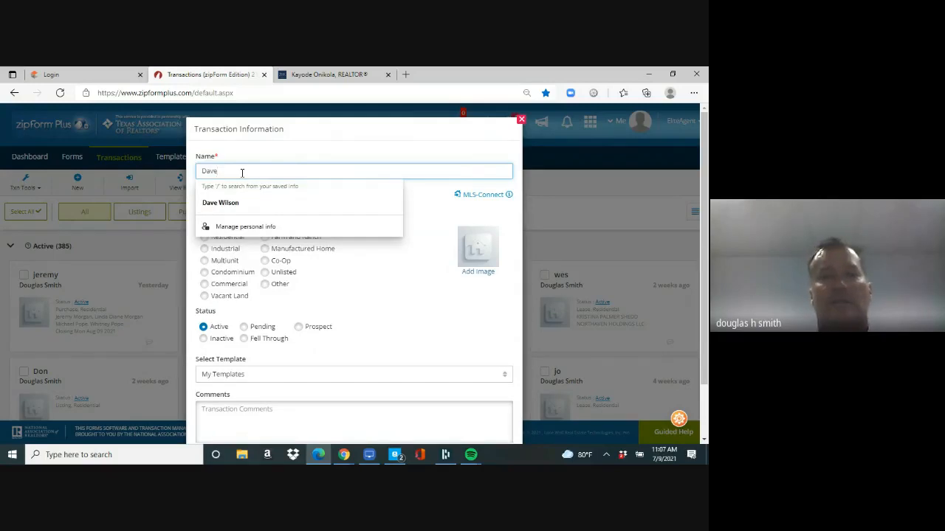
pyautogui.click(351, 326)
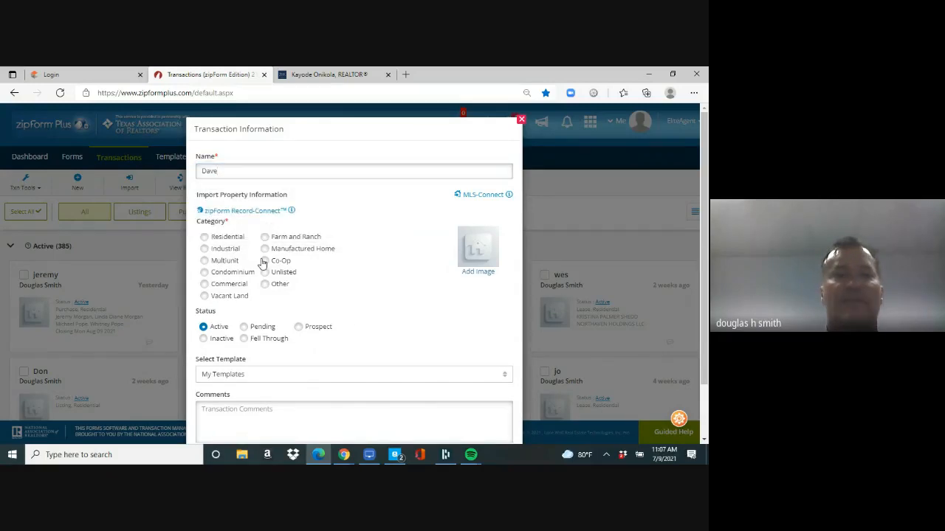
pyautogui.click(205, 238)
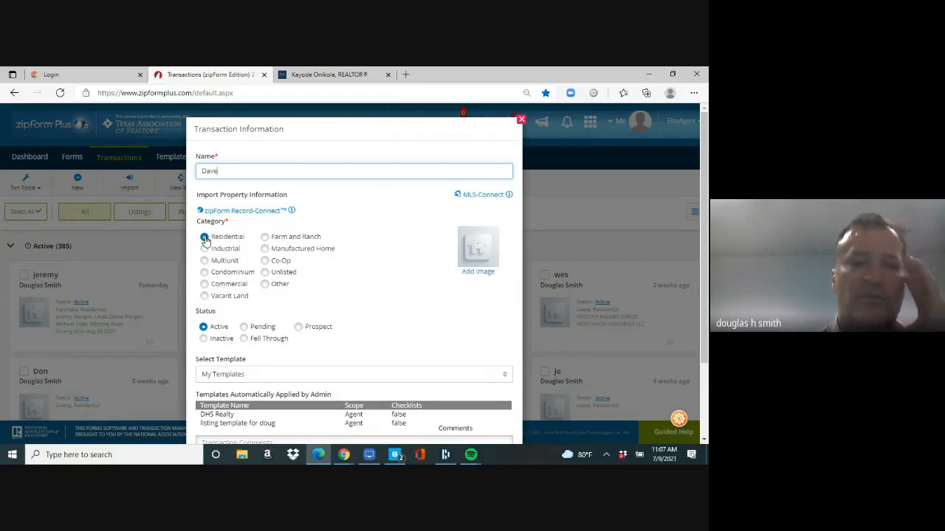
# Step: Apply the personal listing template, save the transaction and view its Summary
pyautogui.click(355, 380)
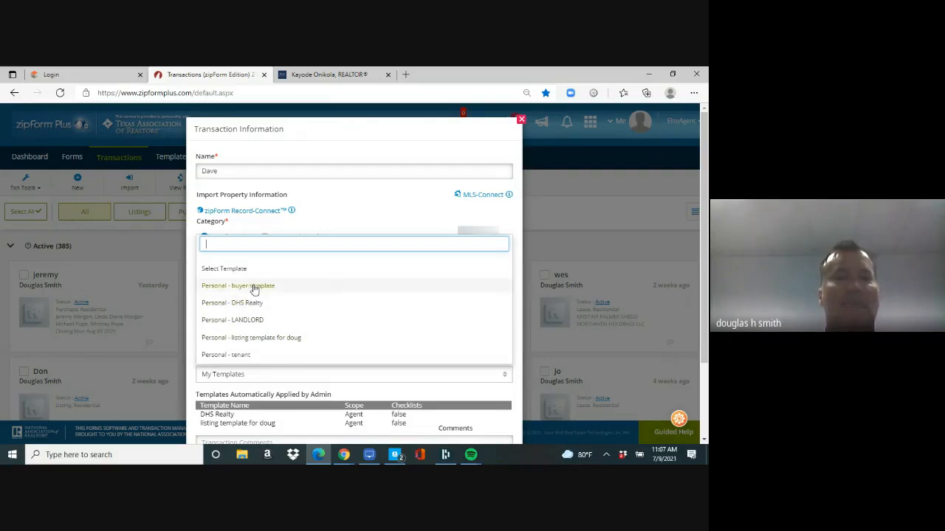
pyautogui.click(258, 343)
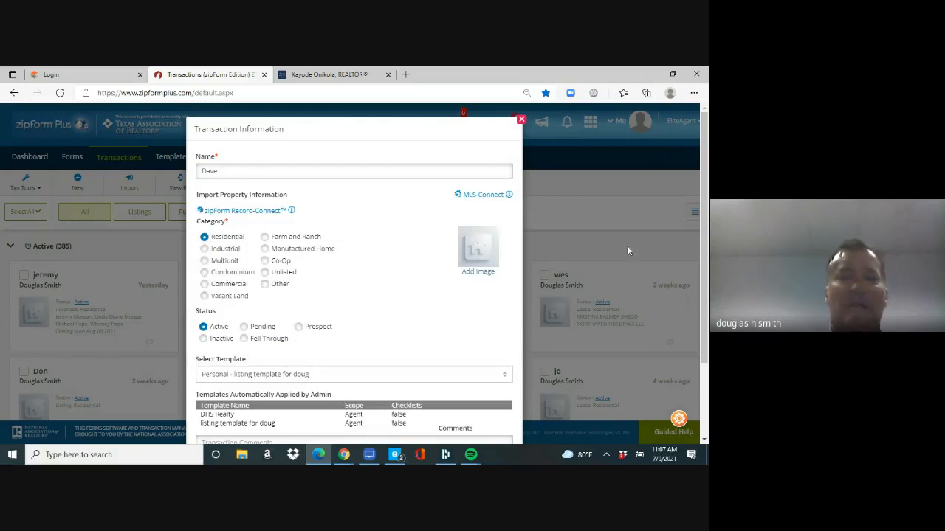
pyautogui.scroll(-1, 701, 305)
pyautogui.scroll(-1, 701, 305)
pyautogui.click(371, 408)
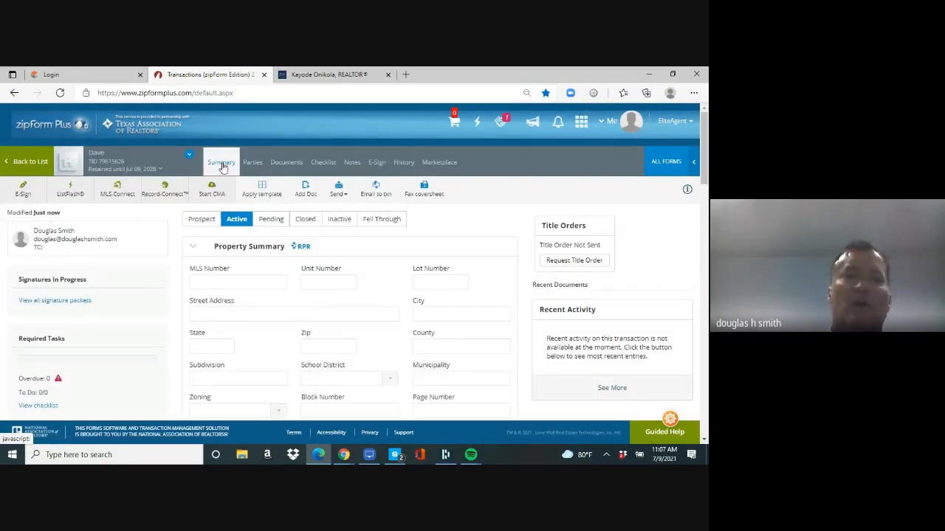
pyautogui.click(223, 167)
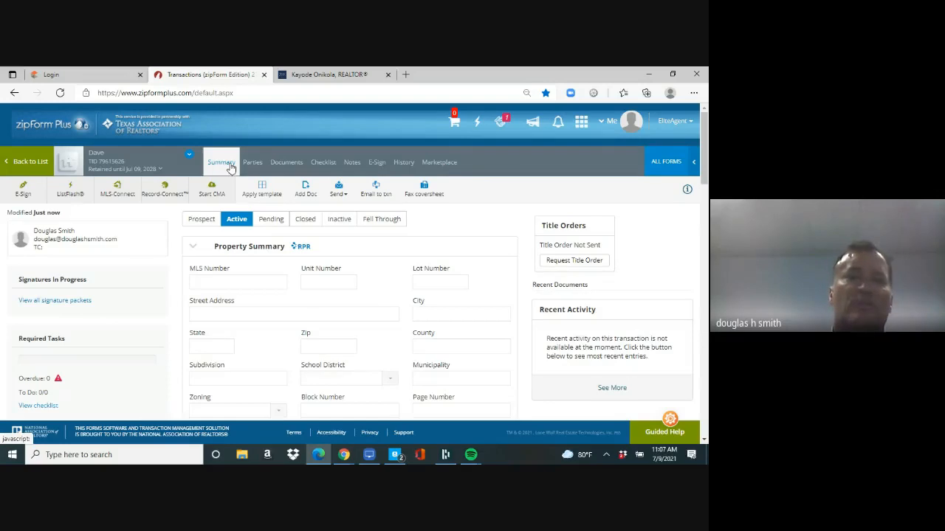
# Step: Open the Information About Brokerage Services form from Documents, review it, and go back
pyautogui.click(286, 163)
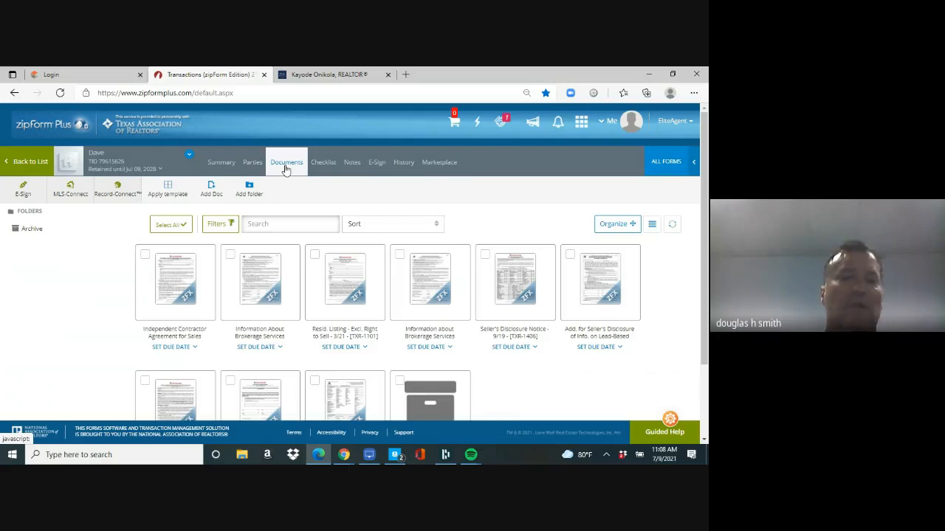
pyautogui.moveTo(259, 290)
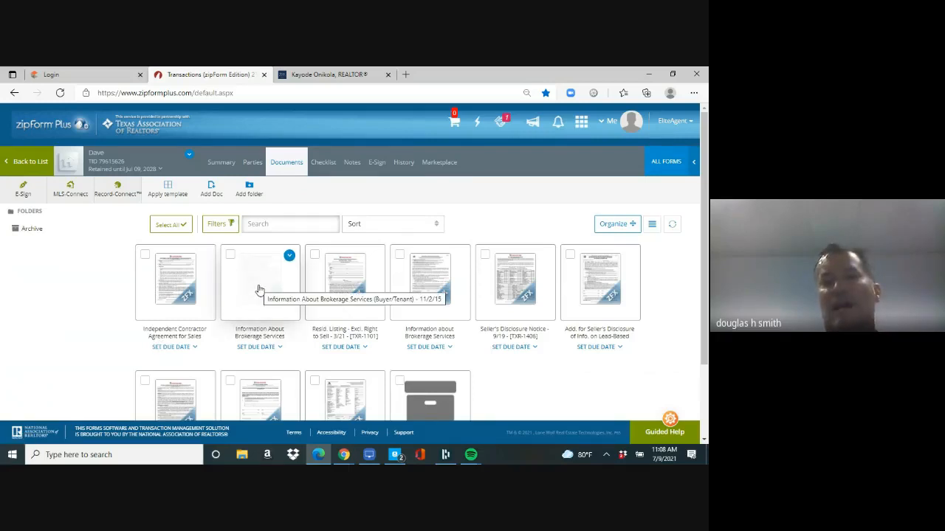
pyautogui.click(259, 291)
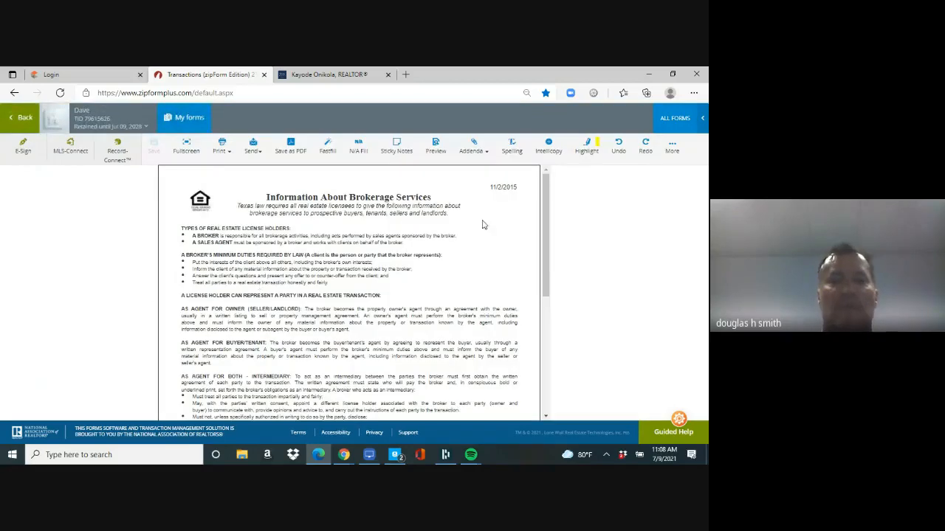
pyautogui.moveTo(546, 224); pyautogui.dragTo(544, 340)
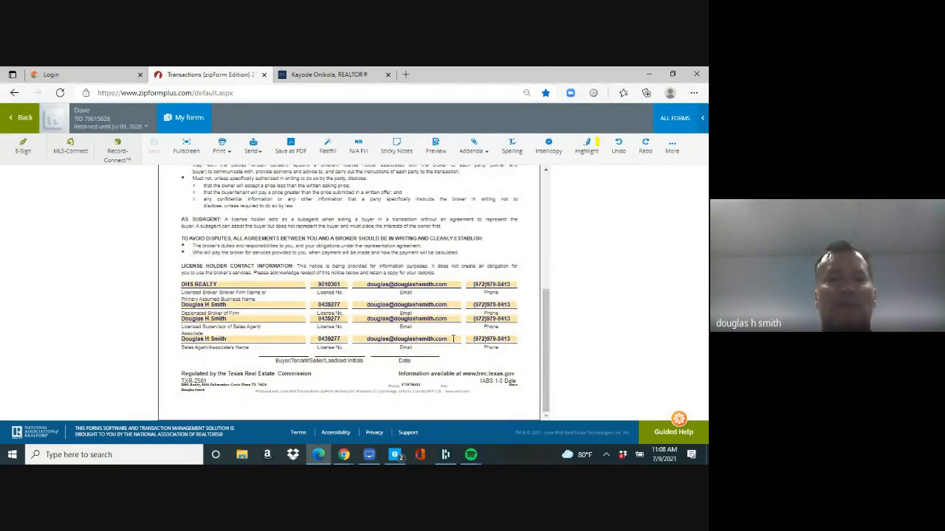
pyautogui.click(24, 122)
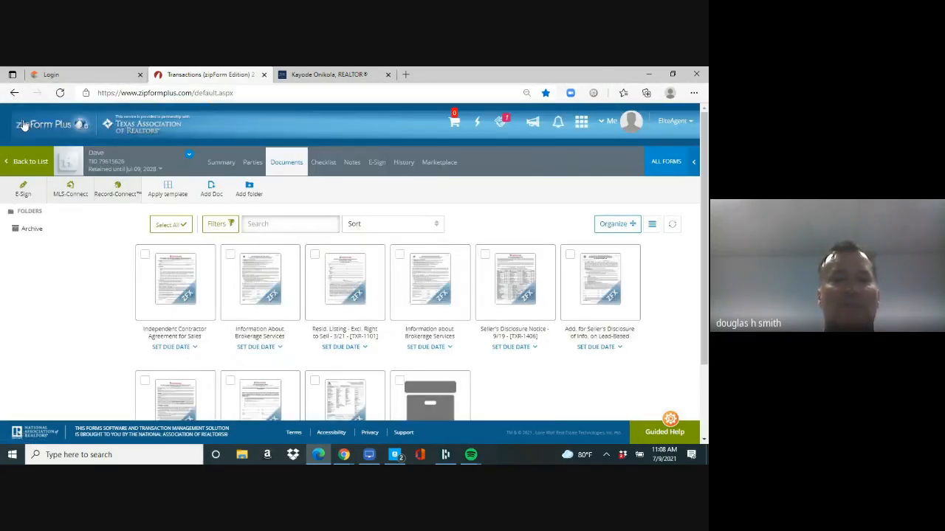
# Step: Open the Resid. Listing - Excl. Right to Sell form and enter both sellers' full names
pyautogui.click(351, 287)
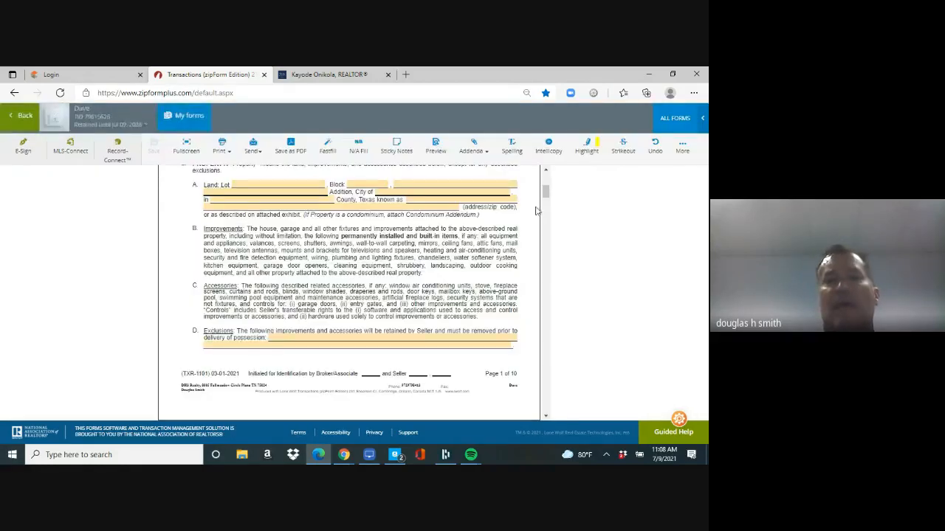
pyautogui.scroll(2, 301, 211)
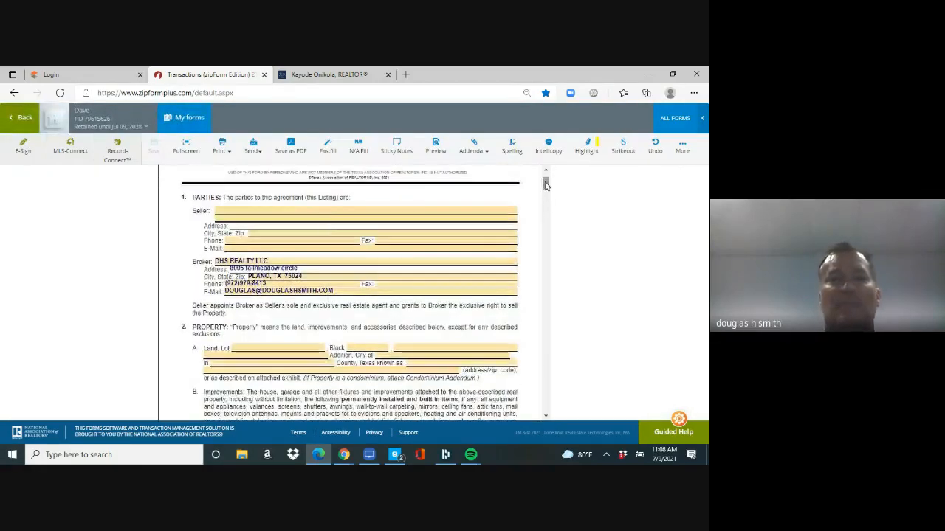
pyautogui.click(302, 211)
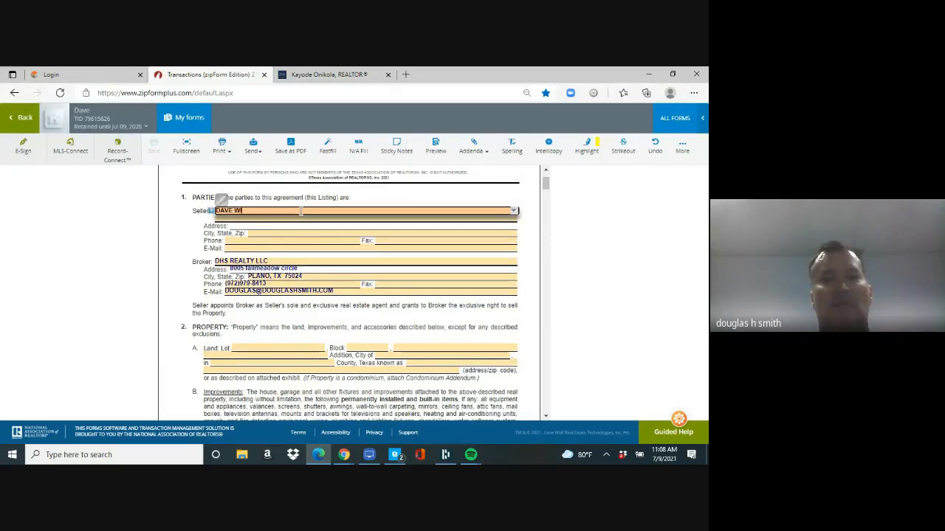
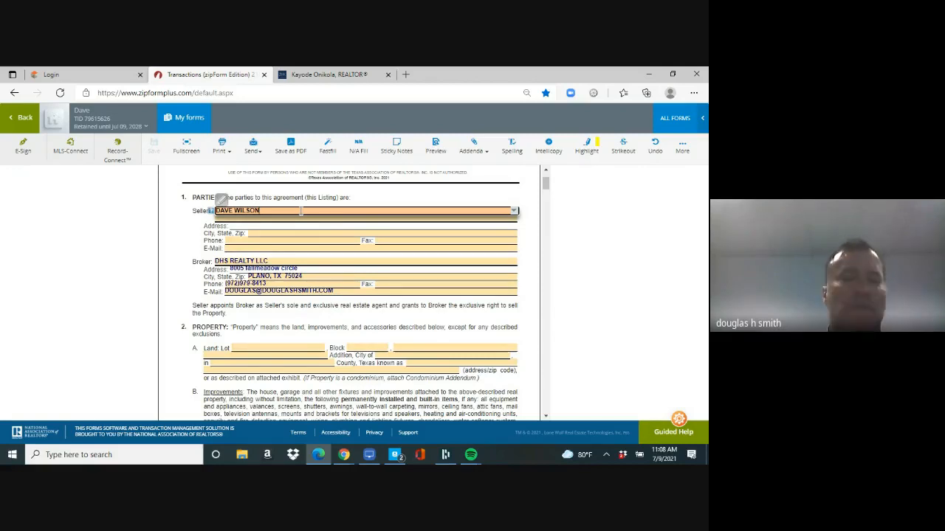
pyautogui.press('Tab')
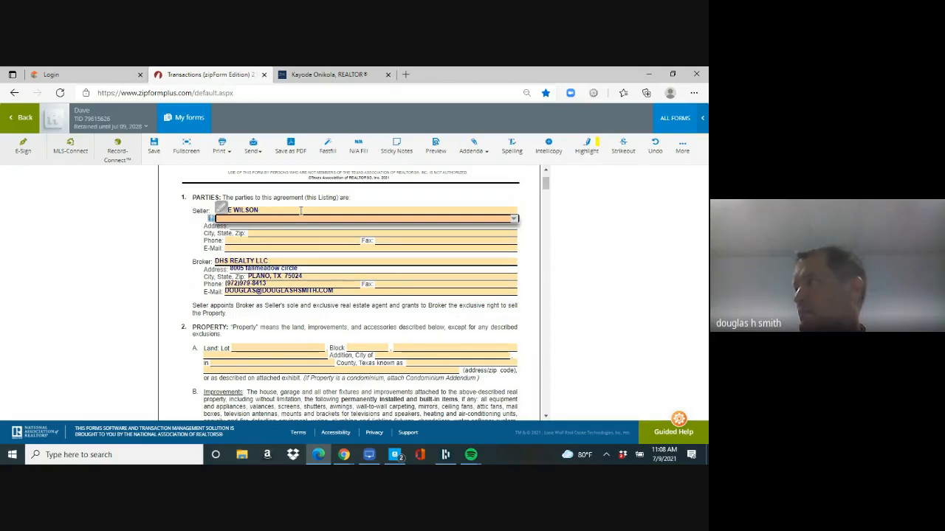
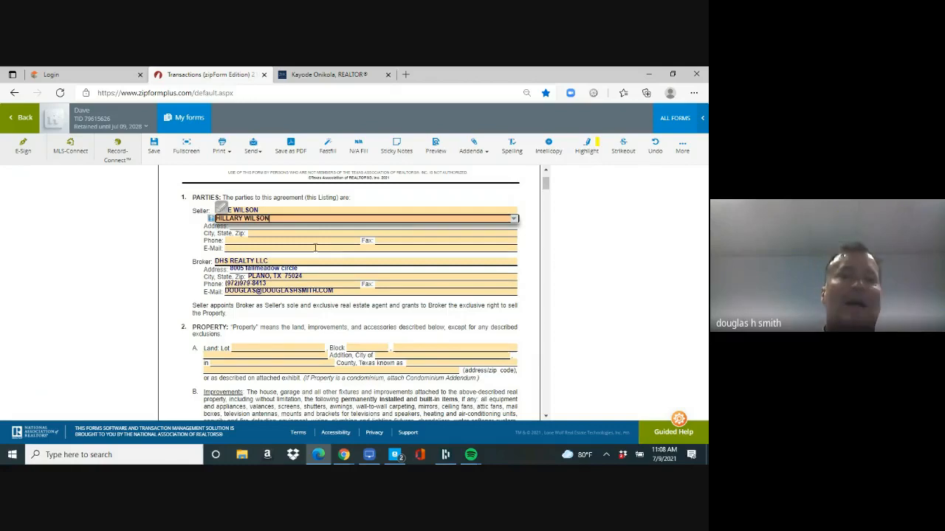
pyautogui.click(248, 350)
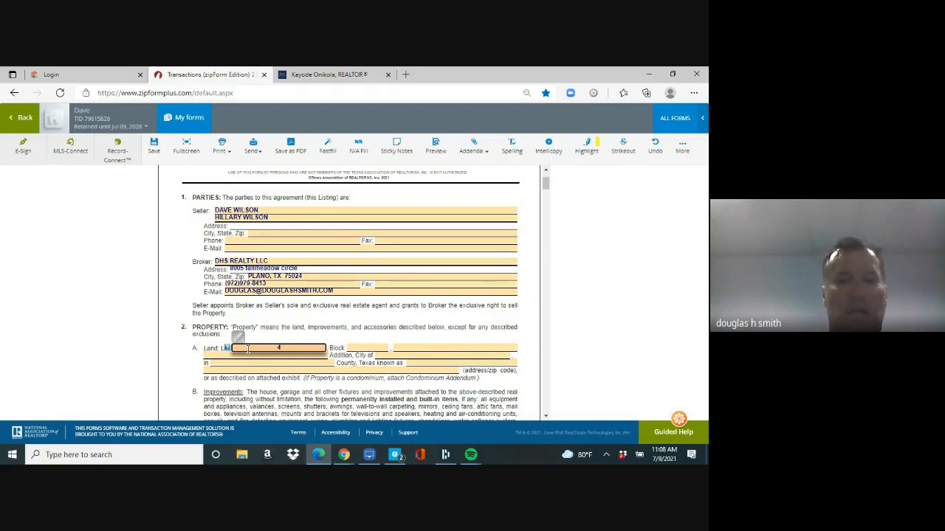
# Step: Enter Lot 4, Block H, CRYSTAL CREEK addition, PLANO, COLLIN County and the property's street address
pyautogui.press('Tab')
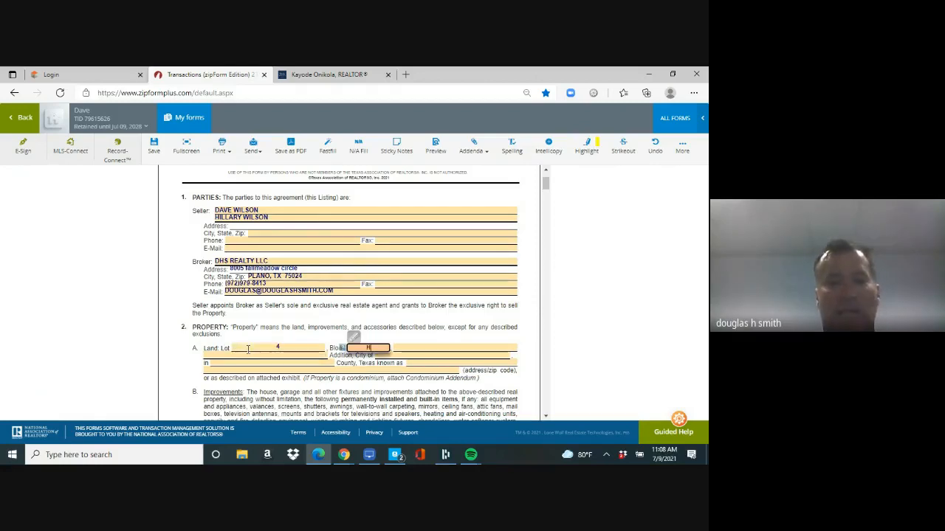
pyautogui.press('Tab')
pyautogui.write('CRYST')
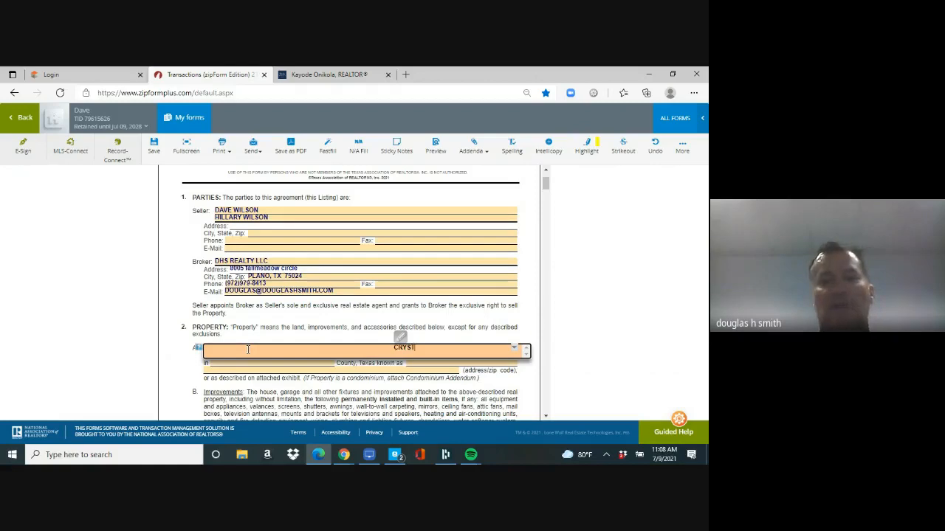
pyautogui.write('AL CREEK')
pyautogui.press('Tab')
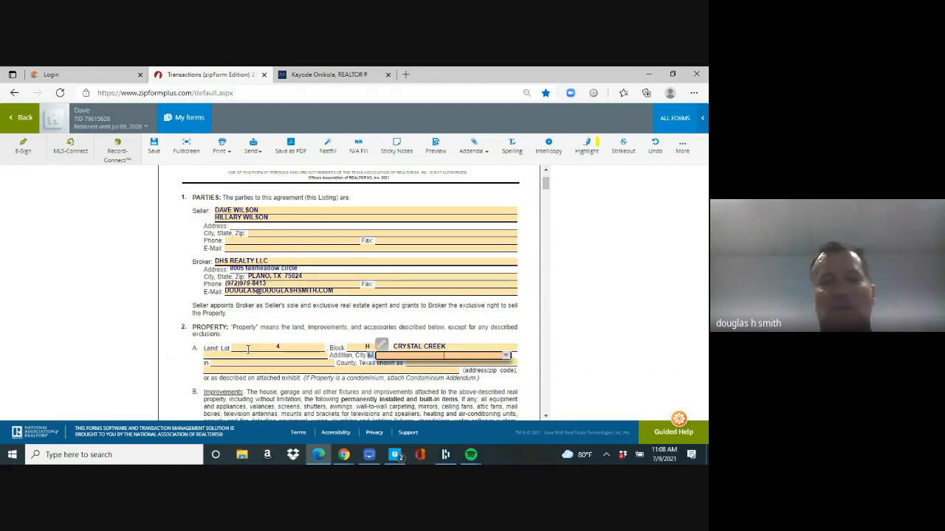
pyautogui.write('PLANO')
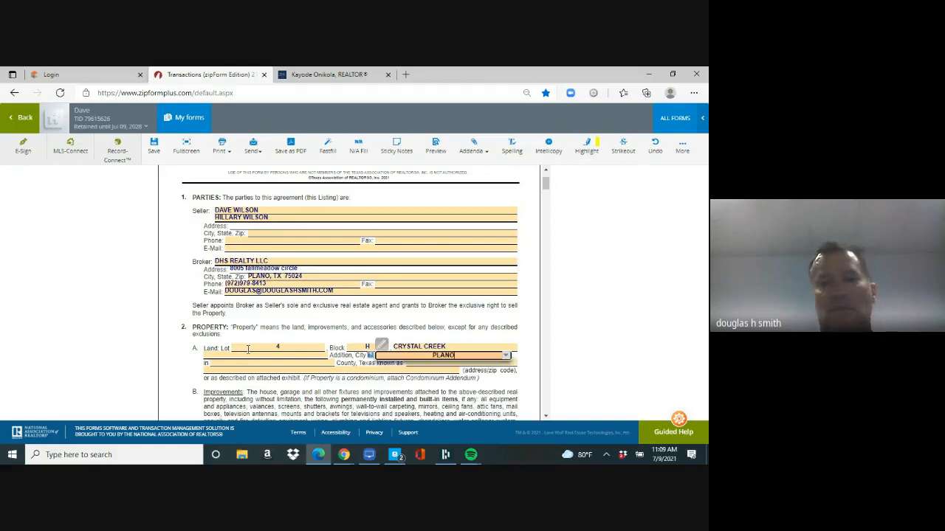
pyautogui.press('Tab')
pyautogui.write('COLLIN')
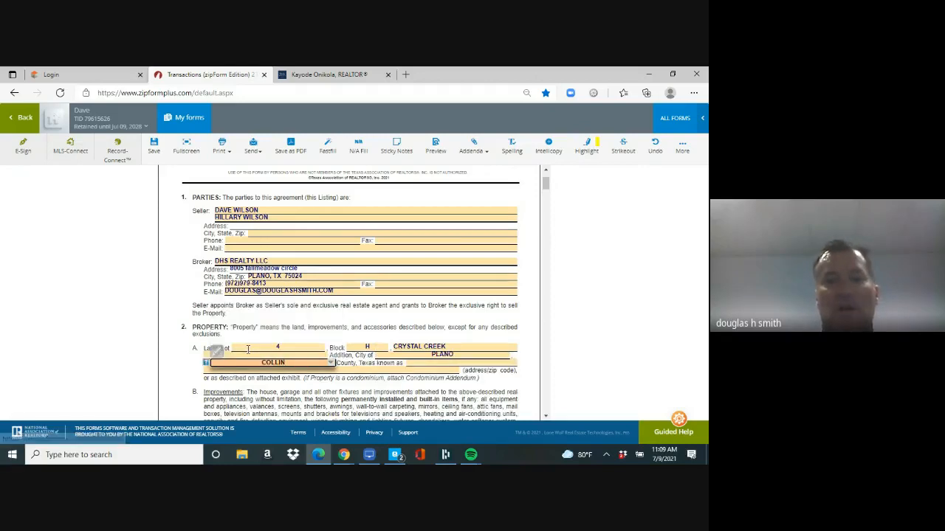
pyautogui.press('Tab')
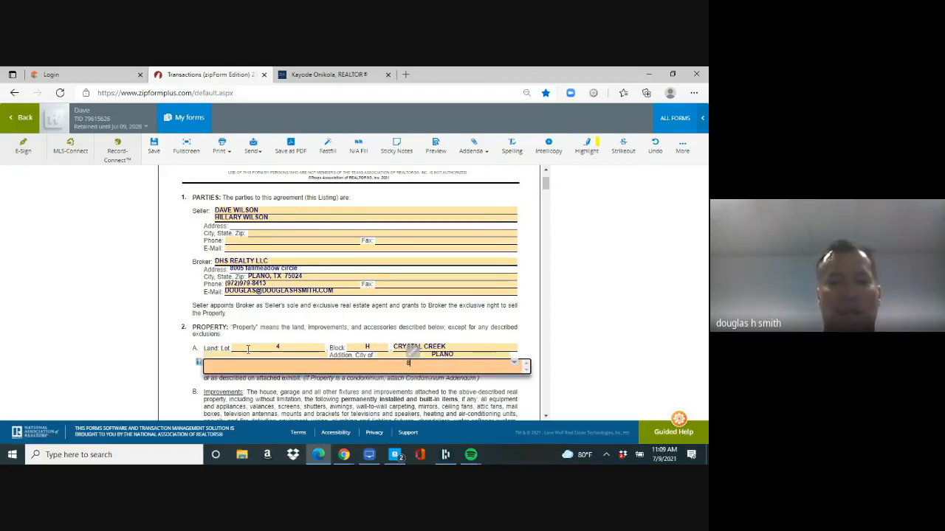
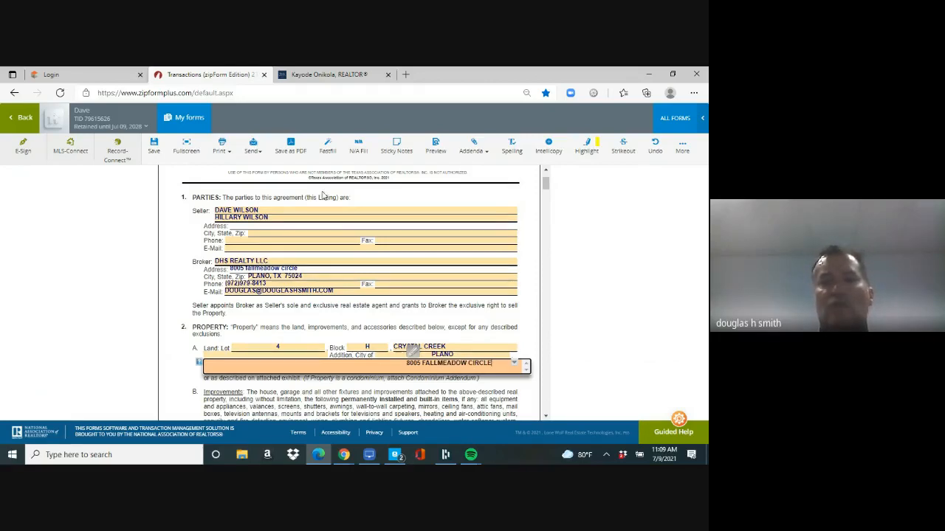
pyautogui.moveTo(546, 185); pyautogui.dragTo(546, 206)
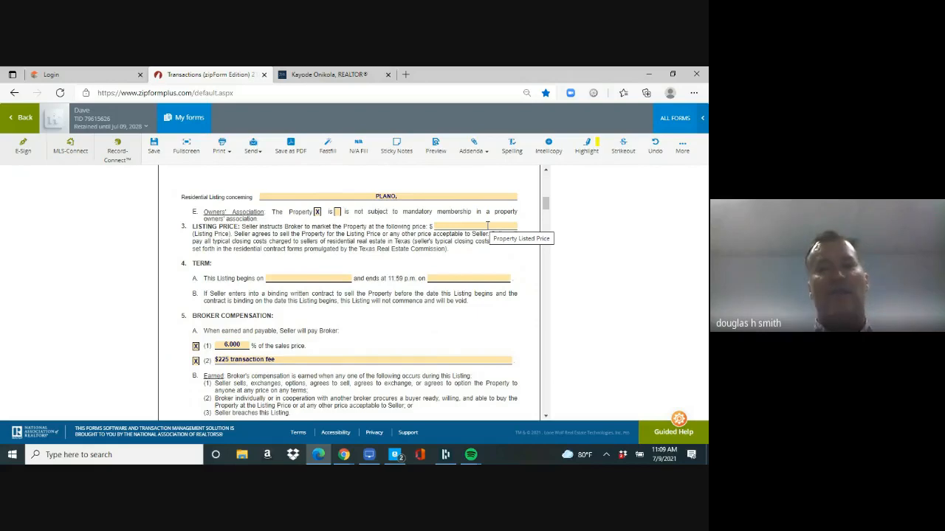
# Step: Pick July 10, 2021 as the listing start date and October 10, 2021 as its end
pyautogui.click(299, 278)
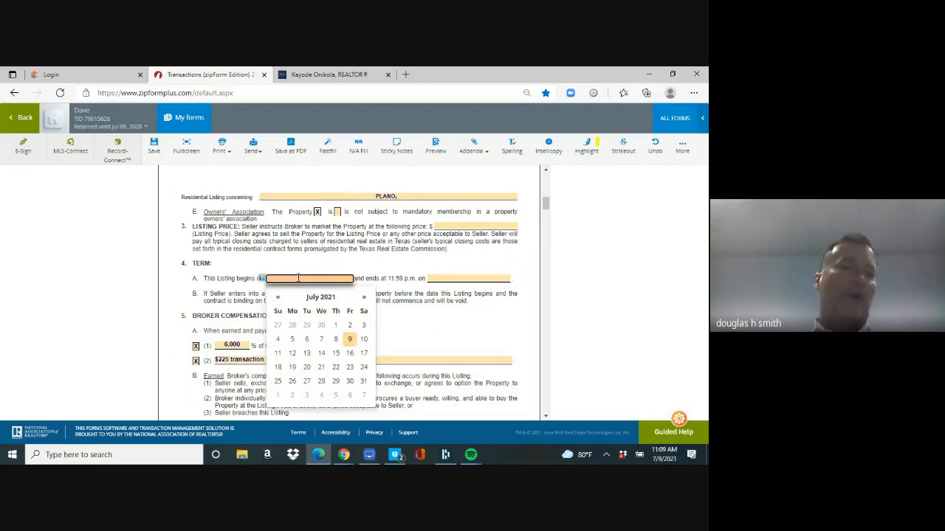
pyautogui.click(364, 339)
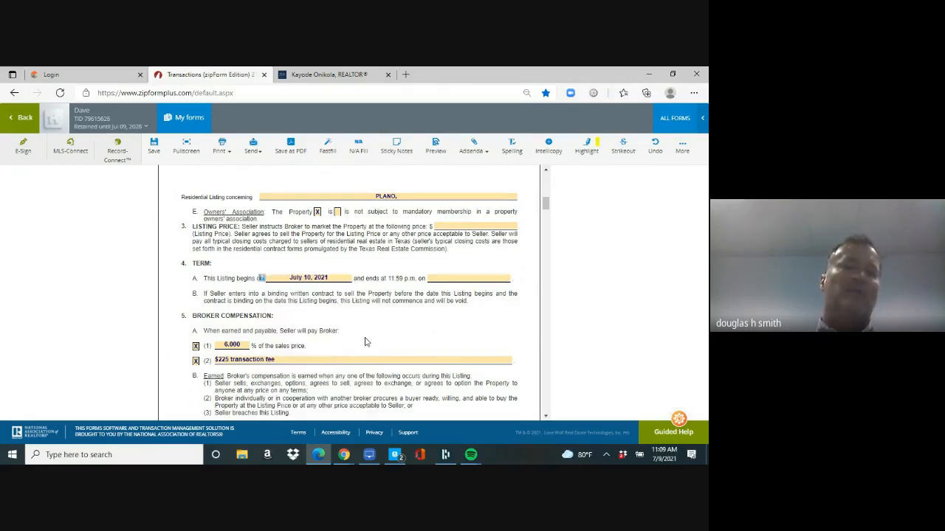
pyautogui.click(458, 280)
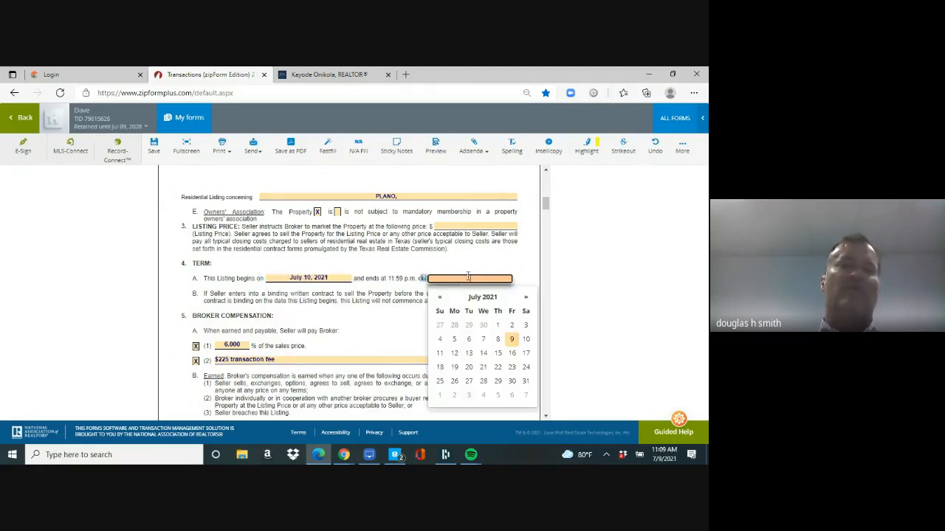
pyautogui.click(526, 299)
pyautogui.click(525, 298)
pyautogui.click(526, 298)
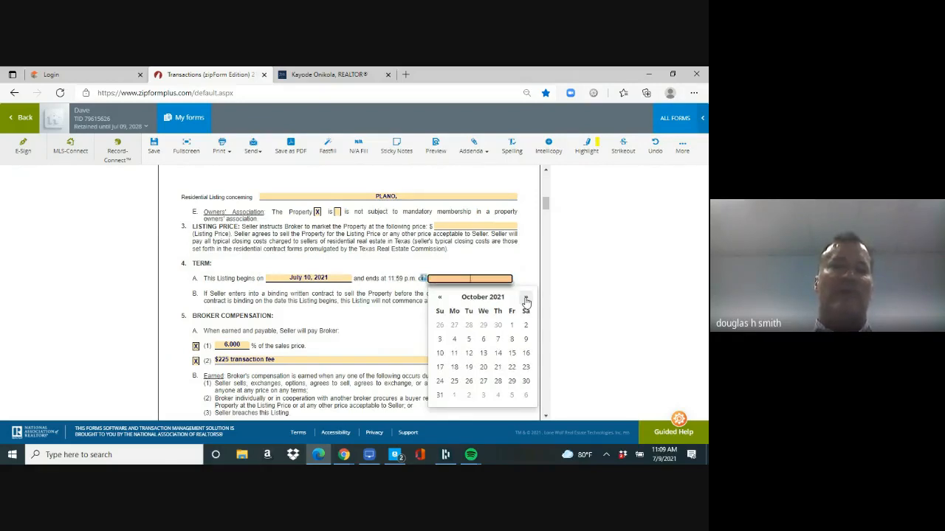
pyautogui.click(440, 354)
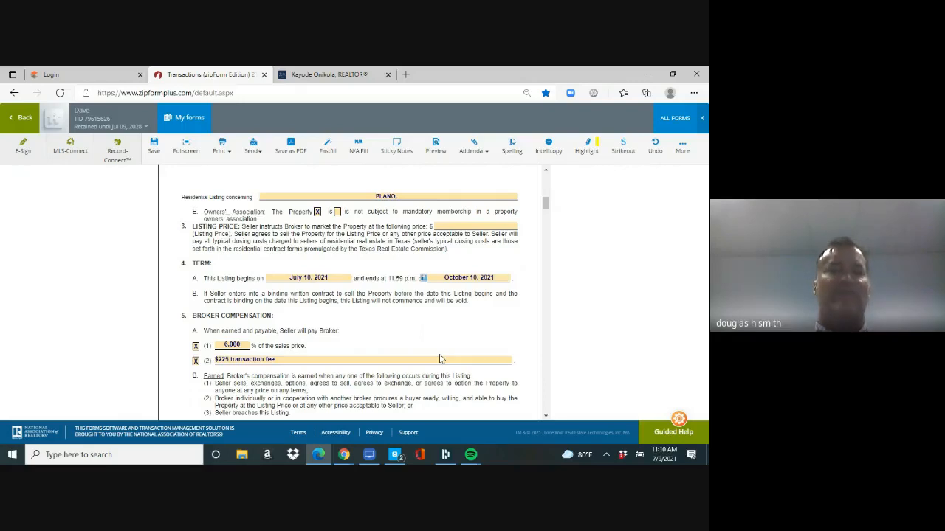
pyautogui.moveTo(547, 206); pyautogui.dragTo(547, 362)
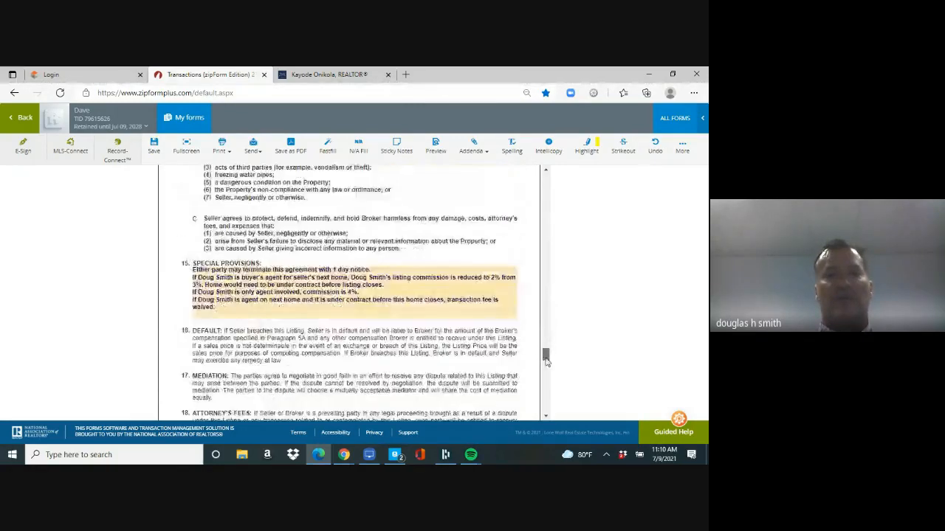
# Step: Save the filled-in listing agreement with Information About Brokerage Services checked
pyautogui.click(155, 144)
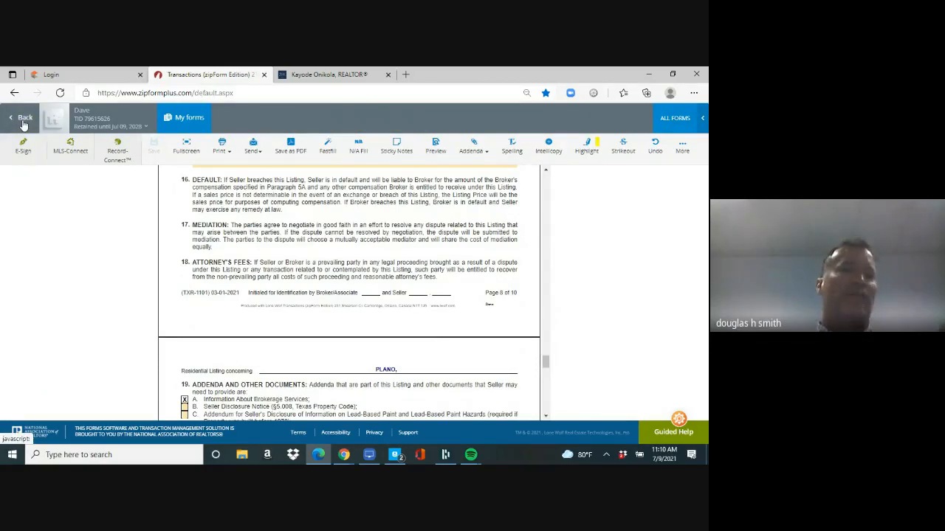
# Step: Open the Brokerage Services, listing and Seller's Disclosure Notice forms in turn, returning to the documents list
pyautogui.click(23, 123)
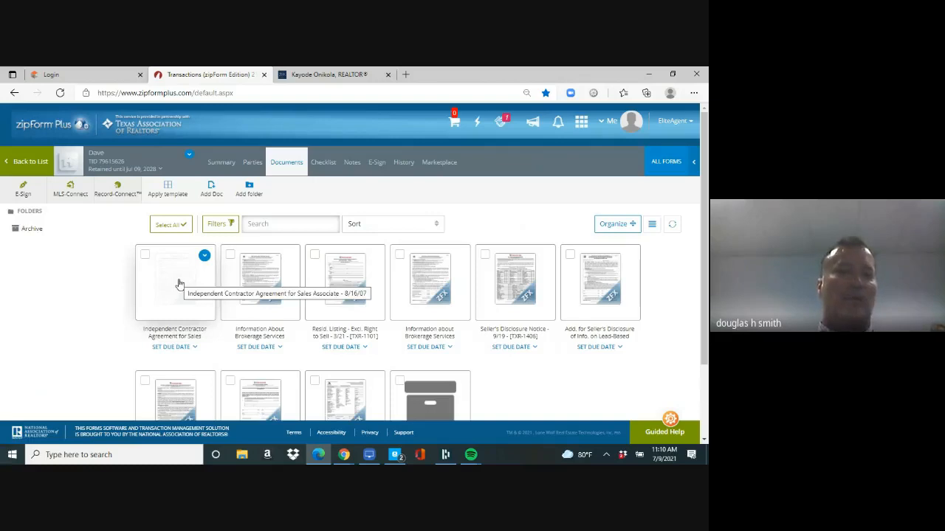
pyautogui.click(249, 281)
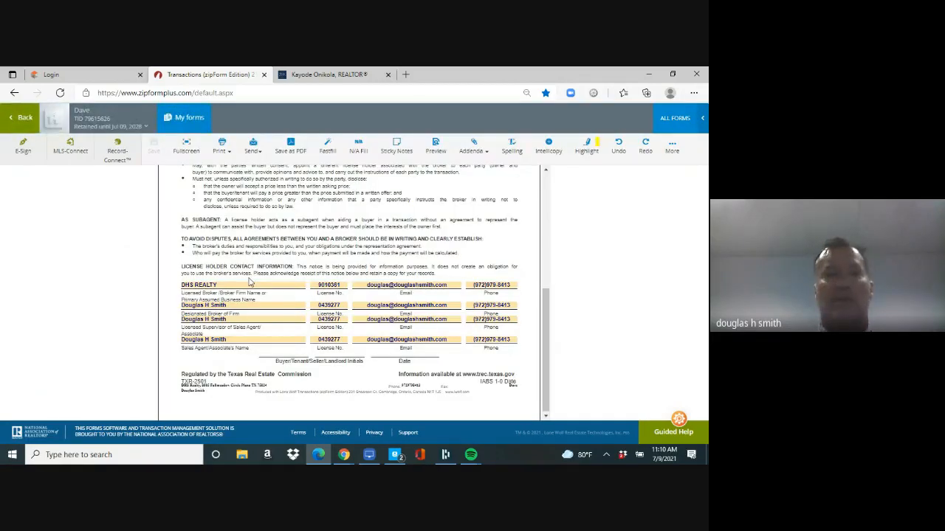
pyautogui.click(18, 119)
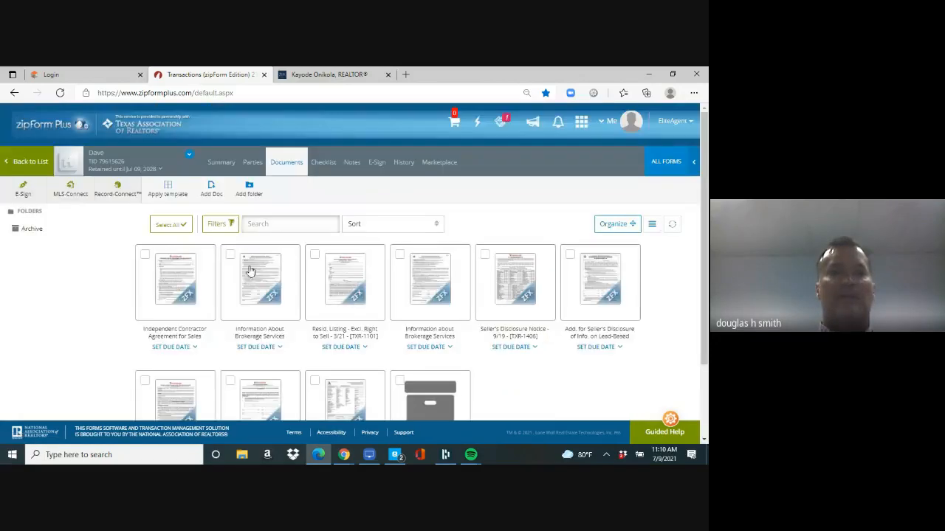
pyautogui.click(353, 285)
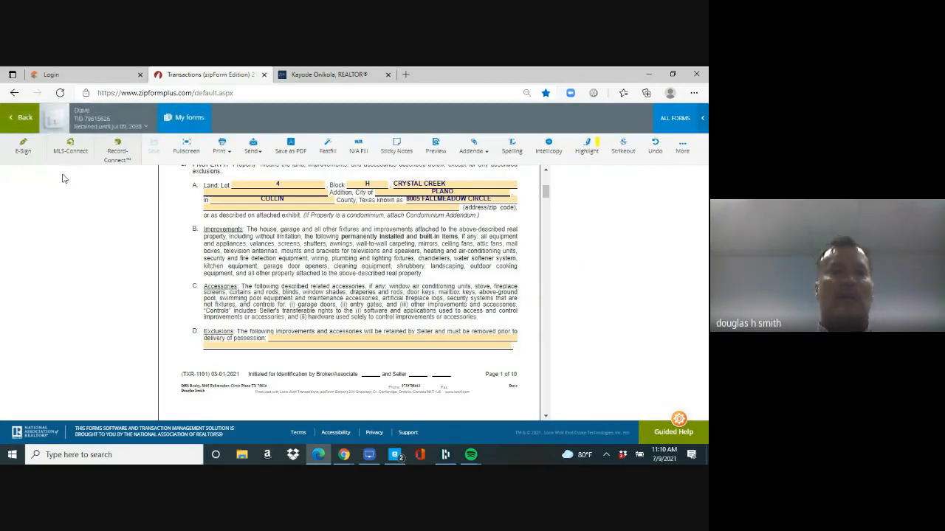
pyautogui.click(19, 119)
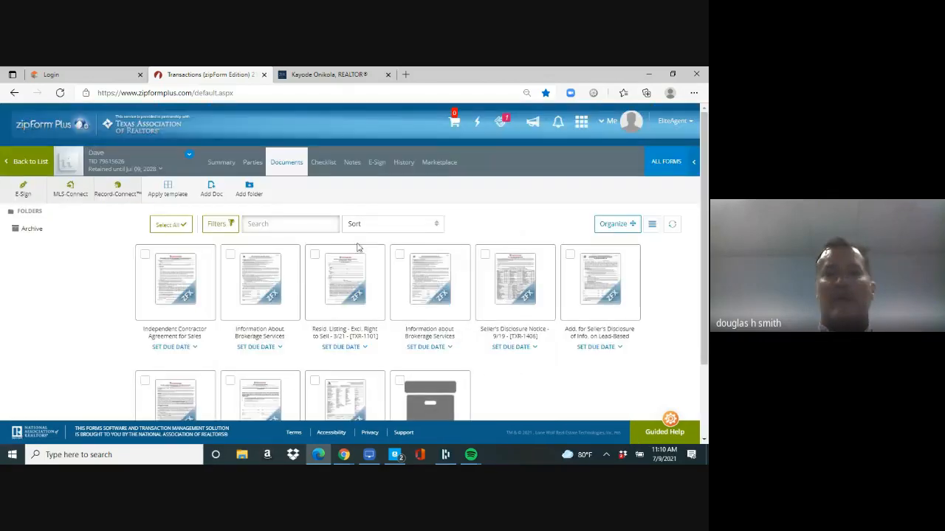
pyautogui.click(507, 292)
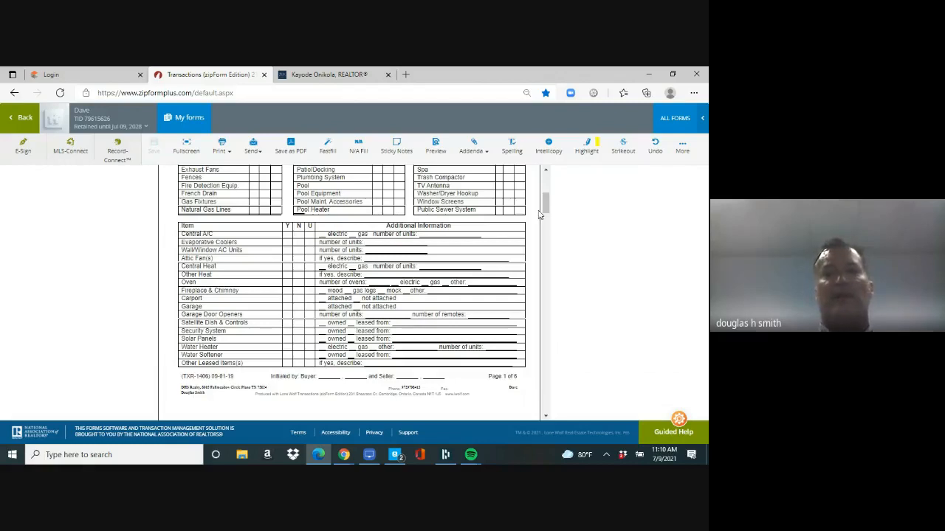
pyautogui.click(17, 121)
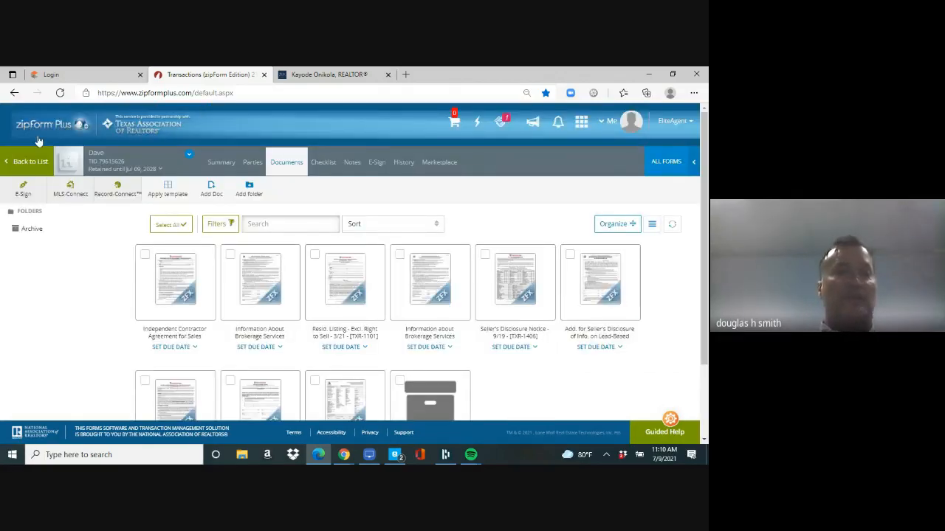
# Step: Return to the transactions list and go to the Texas REALTORS site by typing 'texas'
pyautogui.click(32, 164)
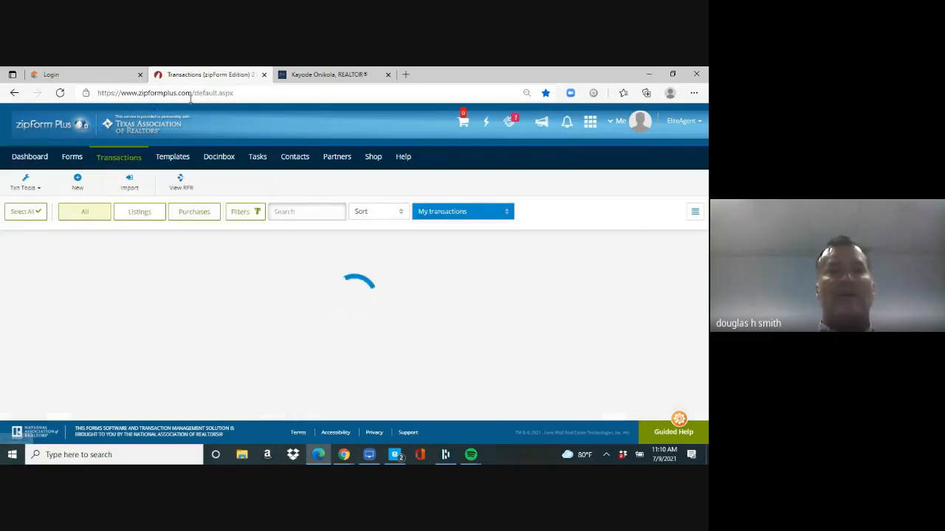
pyautogui.click(220, 94)
pyautogui.write('texas')
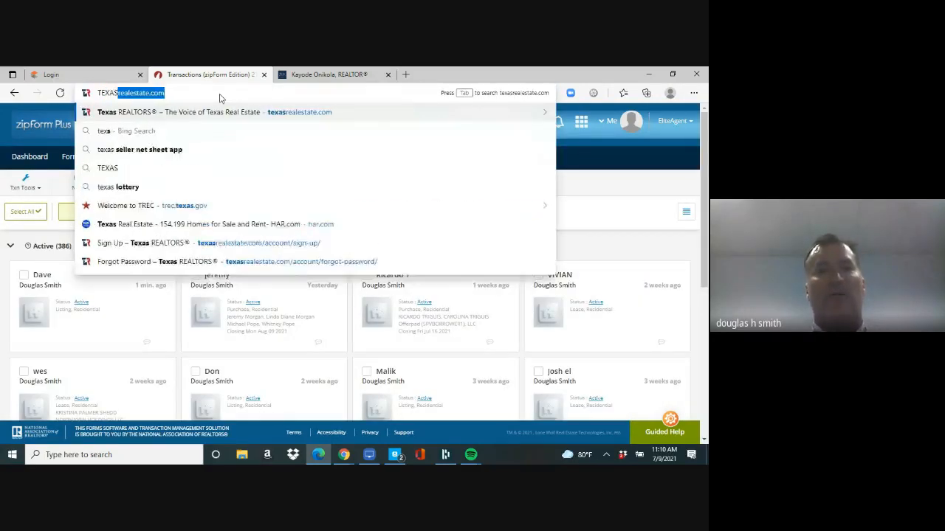
pyautogui.press('Return')
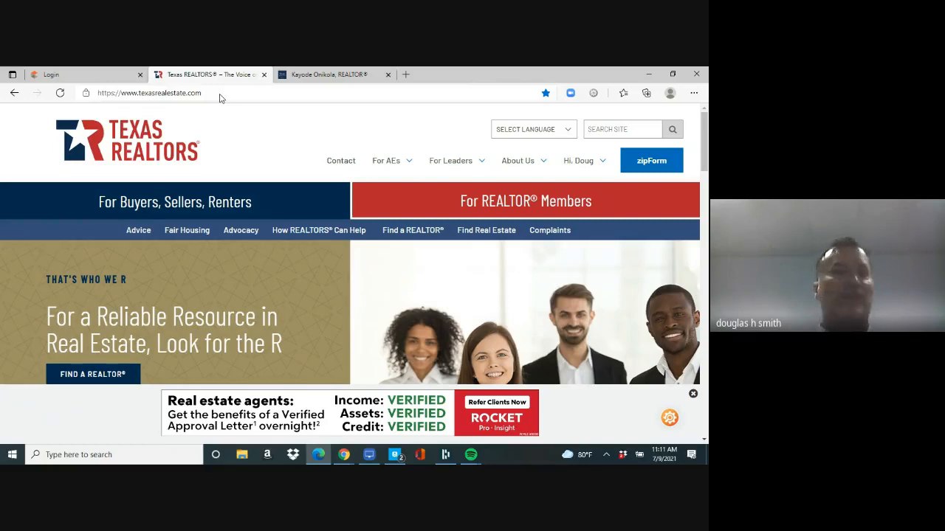
# Step: Reload texasrealestate.com and relaunch zipForm from it
pyautogui.click(220, 94)
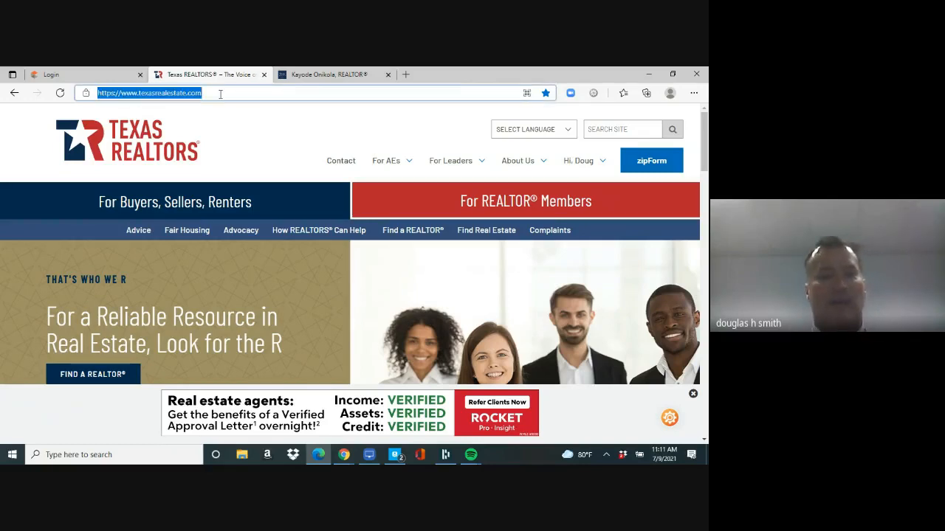
pyautogui.press('Return')
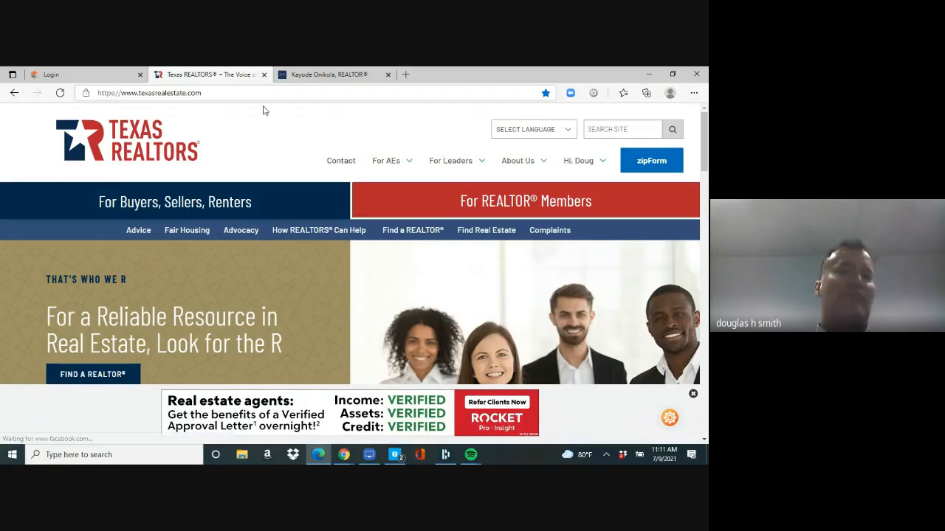
pyautogui.moveTo(589, 163)
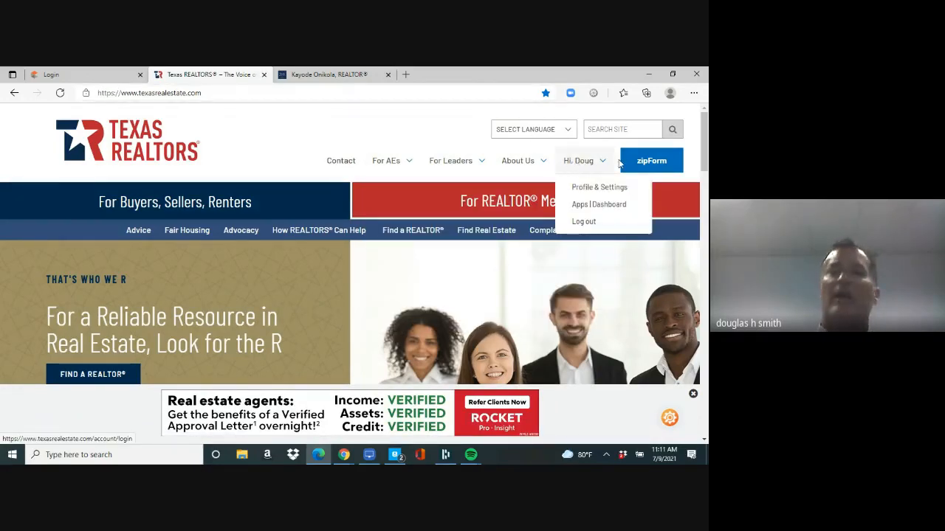
pyautogui.click(643, 160)
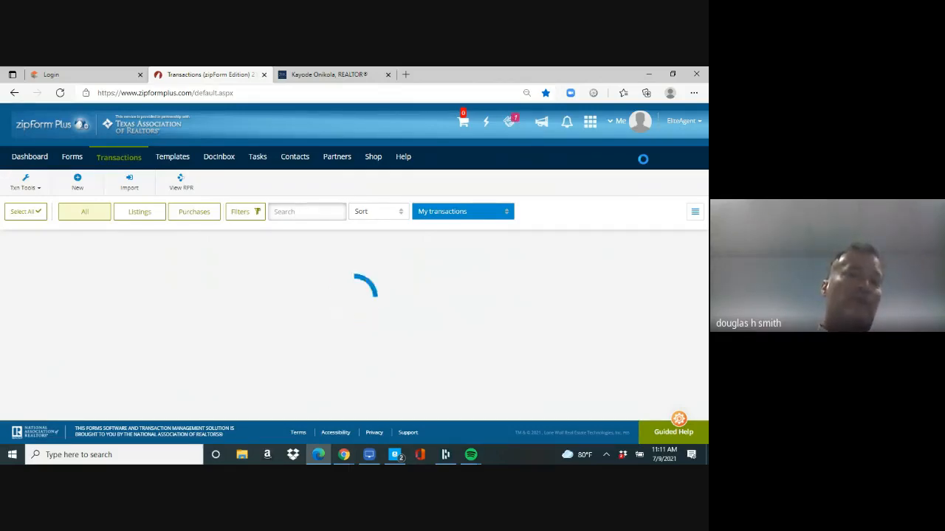
# Step: Start a new Residential purchase or offer transaction named with the buyer's name
pyautogui.click(78, 185)
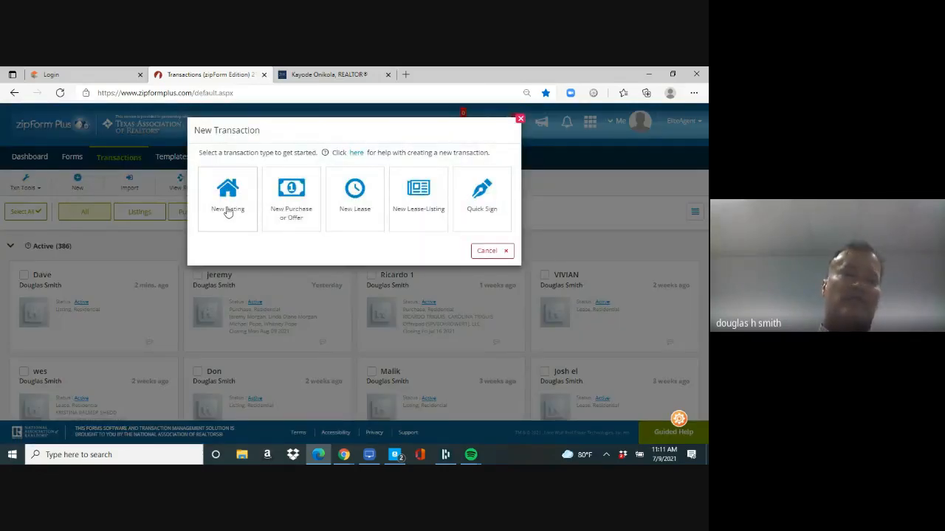
pyautogui.click(291, 201)
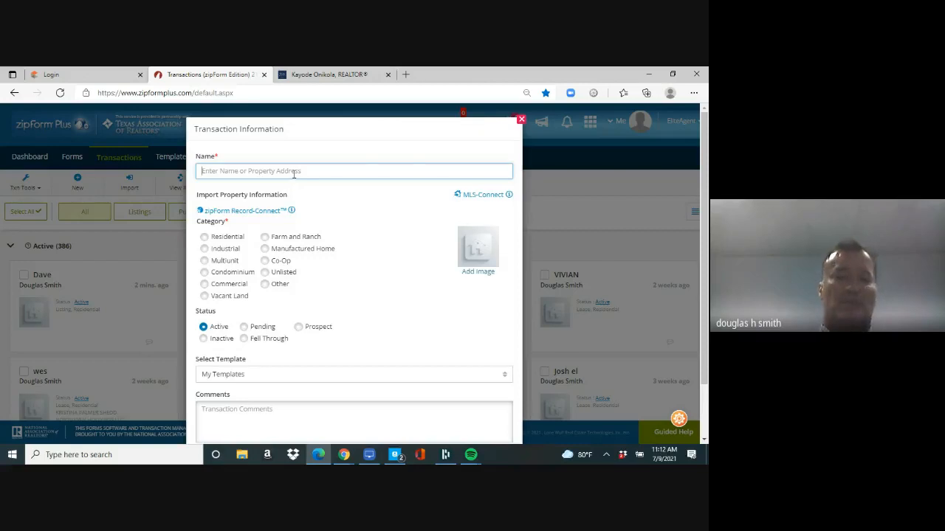
pyautogui.write('joe blow')
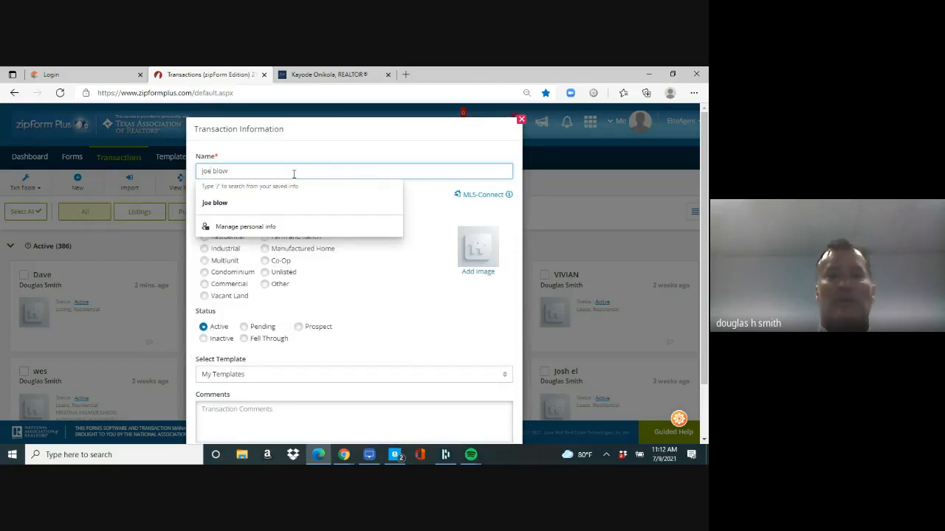
pyautogui.click(385, 317)
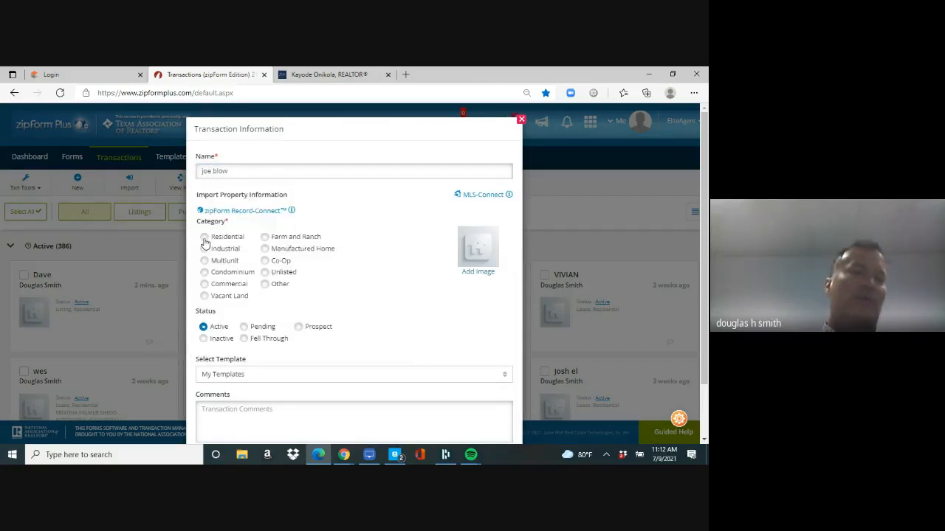
pyautogui.click(204, 238)
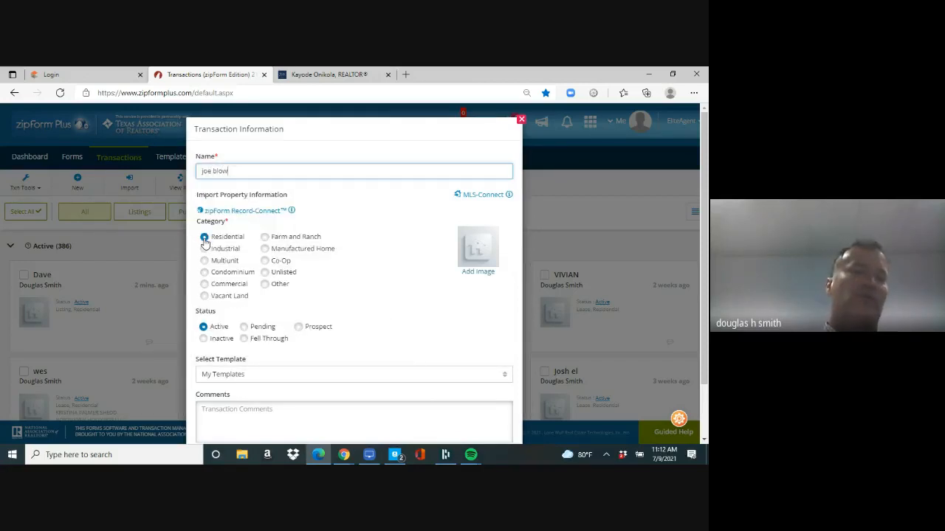
# Step: Apply the Personal - buyer template, save the transaction, and view its documents
pyautogui.click(302, 375)
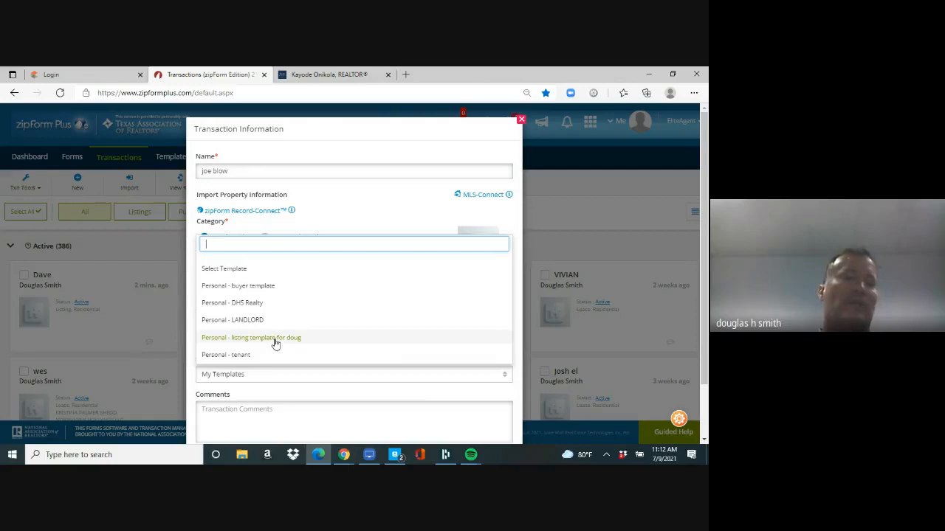
pyautogui.click(260, 290)
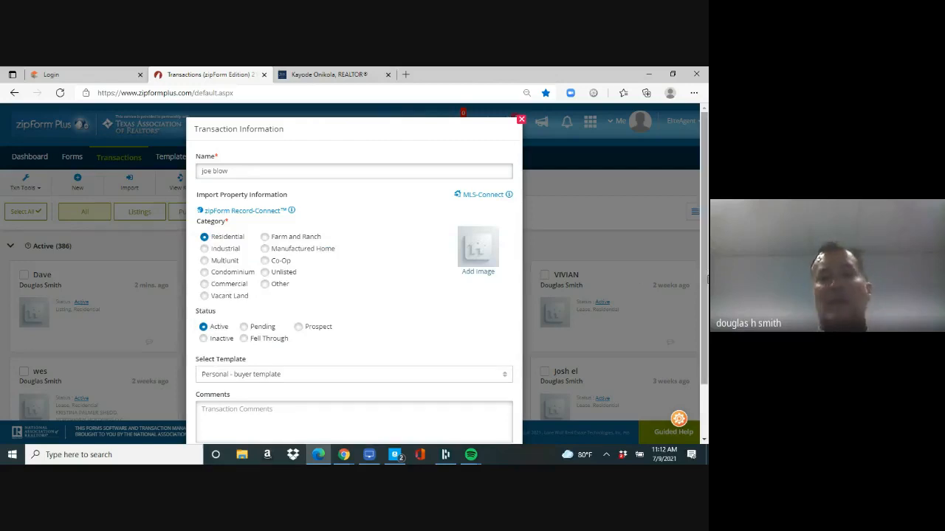
pyautogui.scroll(-2, 443, 347)
pyautogui.click(372, 412)
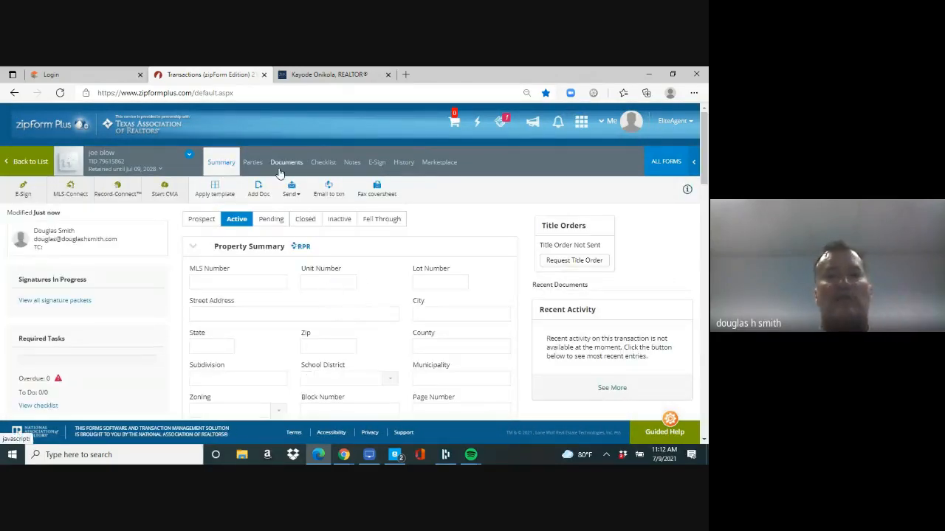
pyautogui.click(291, 170)
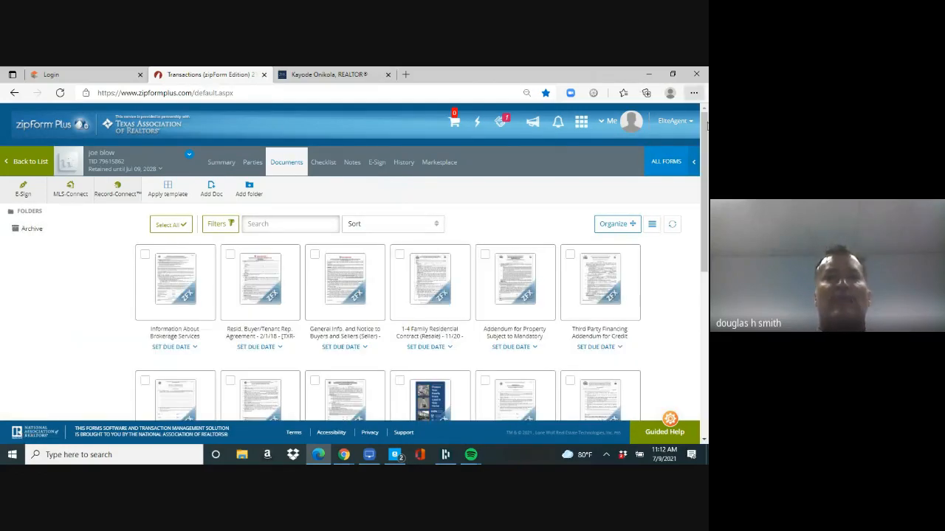
# Step: Review the broker contact details on Information About Brokerage Services, then open the Buyer/Tenant Representation Agreement
pyautogui.moveTo(705, 144)
pyautogui.mouseDown()
pyautogui.moveTo(705, 310)
pyautogui.moveTo(705, 141)
pyautogui.mouseUp()
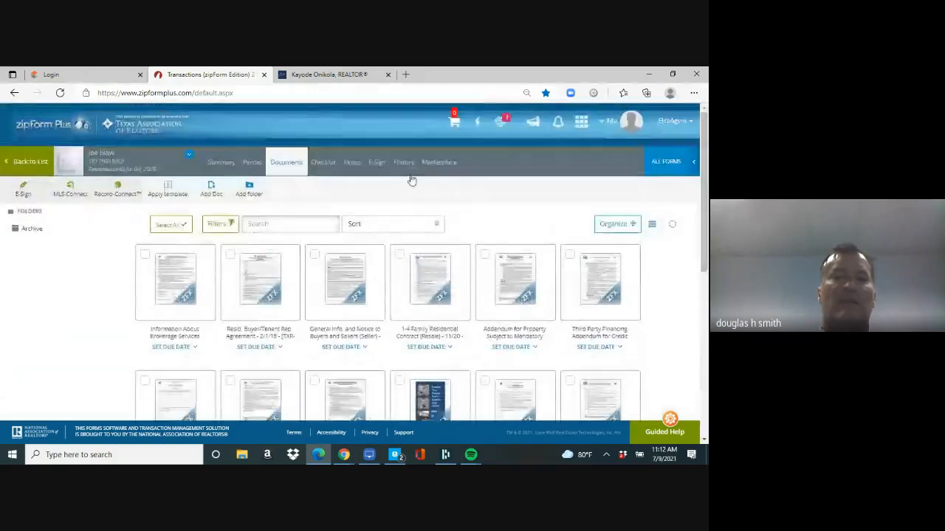
pyautogui.click(175, 286)
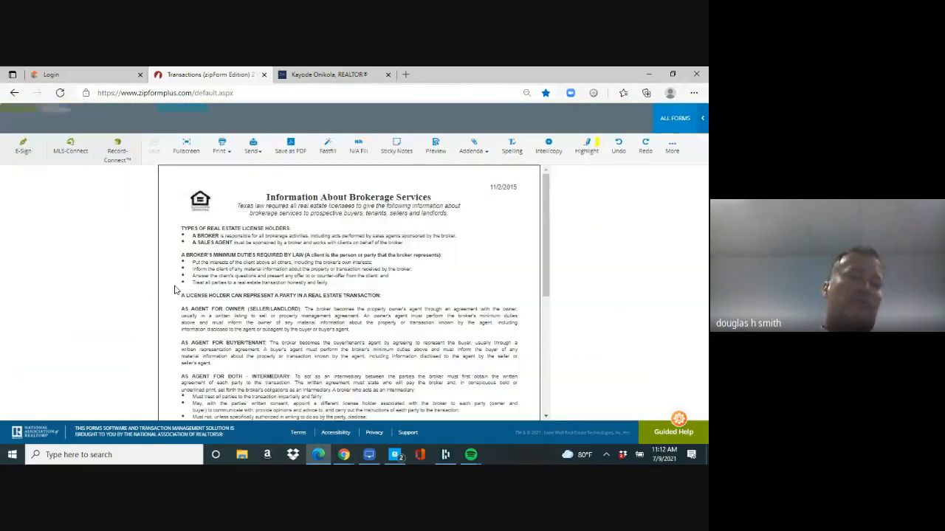
pyautogui.moveTo(546, 277); pyautogui.dragTo(547, 392)
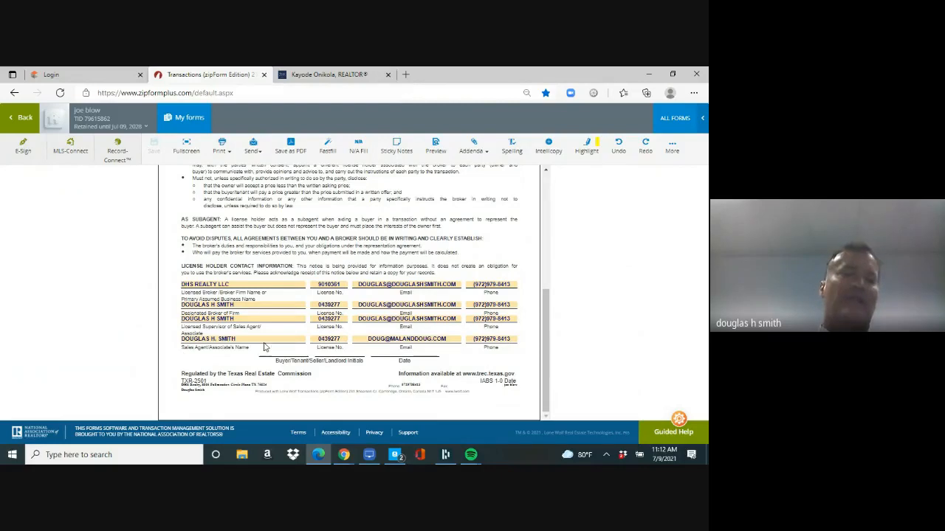
pyautogui.click(22, 122)
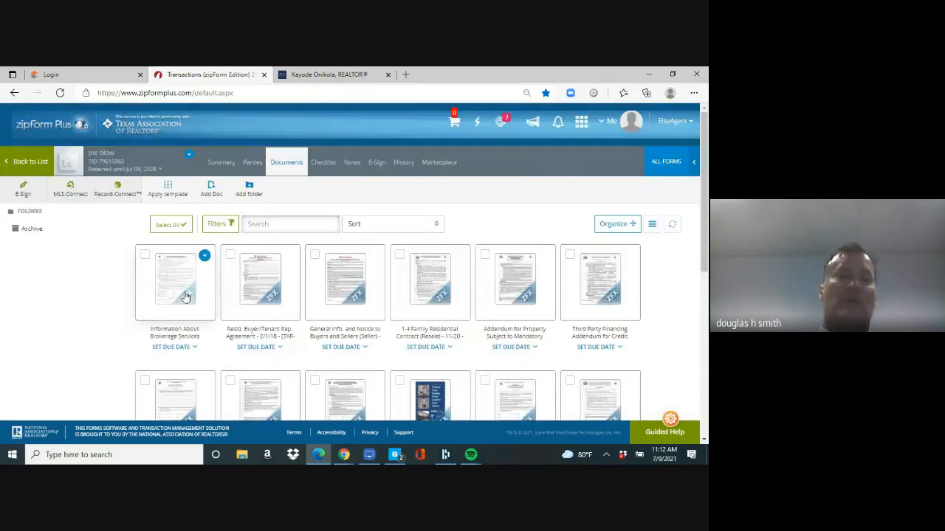
pyautogui.click(257, 294)
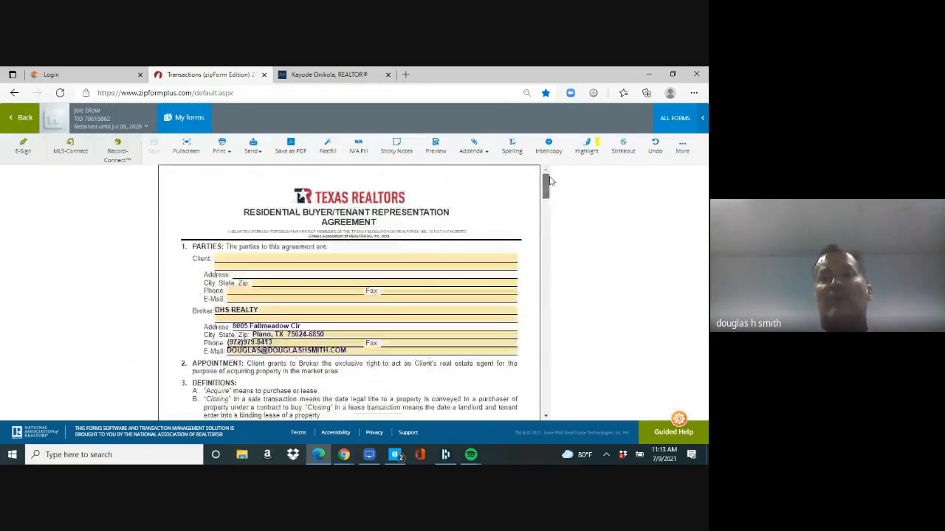
# Step: Enter both clients' names on the buyer representation agreement
pyautogui.click(289, 261)
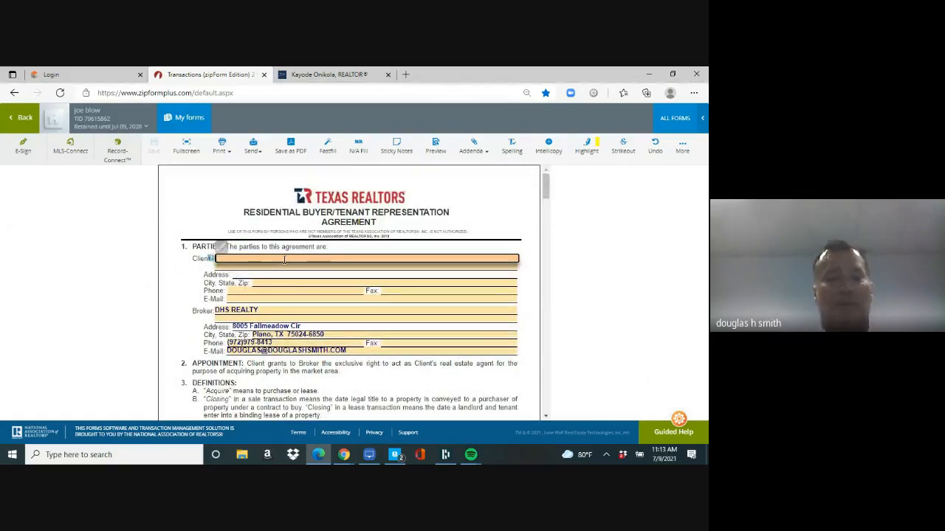
pyautogui.press('Tab')
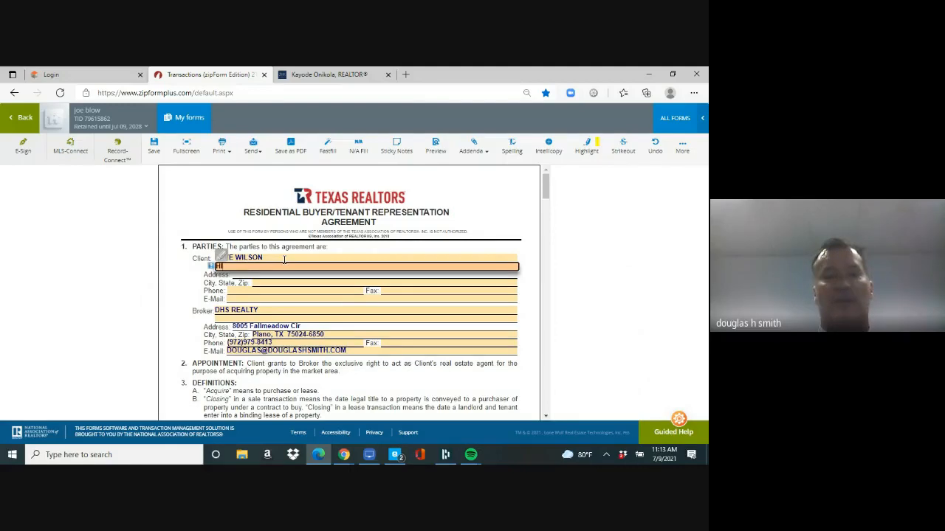
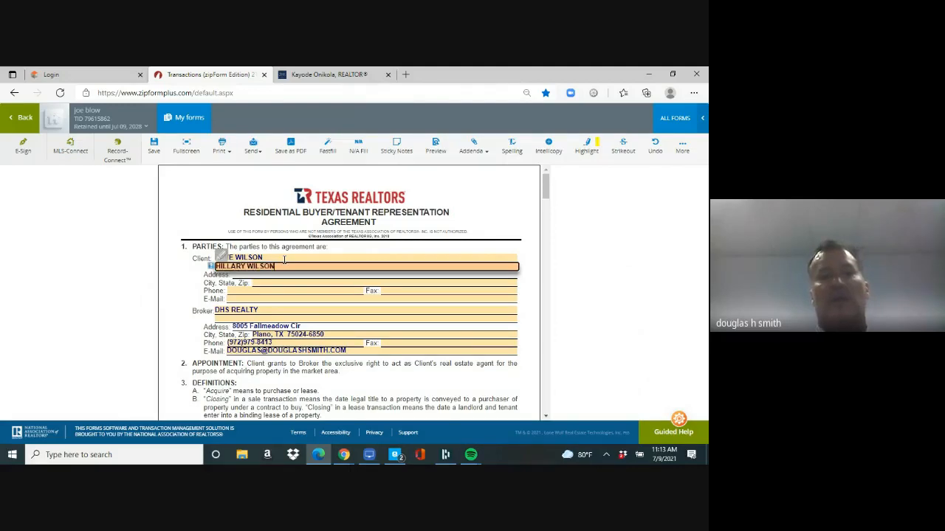
pyautogui.press('Tab')
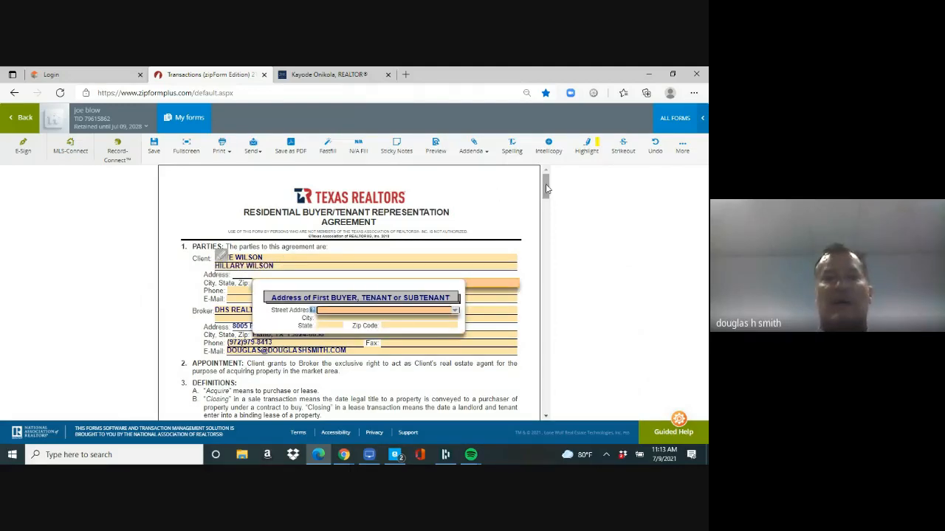
# Step: Set the term from July 9, 2021 to September 9, 2021 and save the agreement
pyautogui.moveTo(545, 186); pyautogui.dragTo(546, 210)
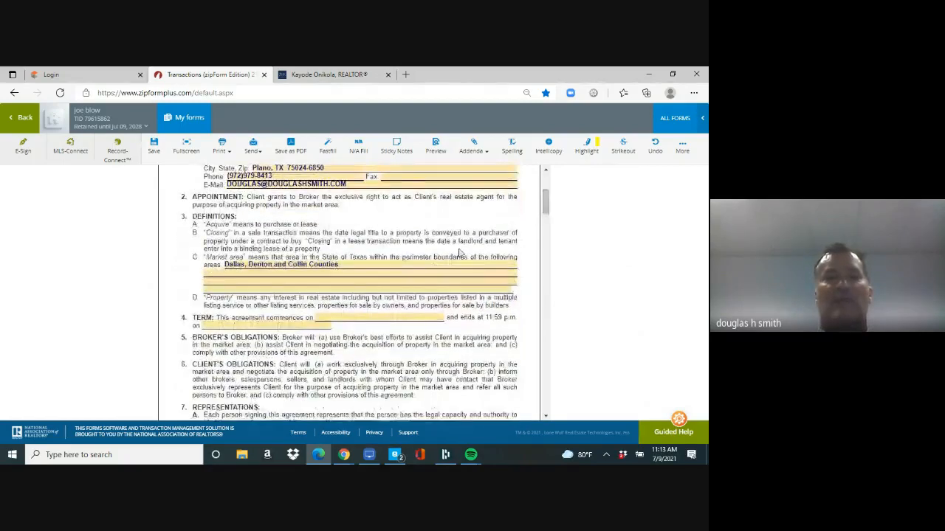
pyautogui.click(349, 318)
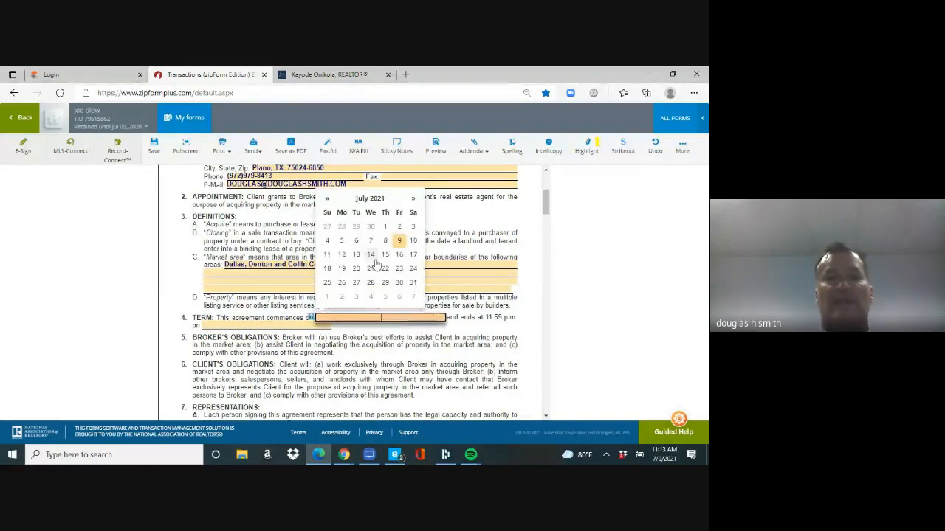
pyautogui.click(399, 240)
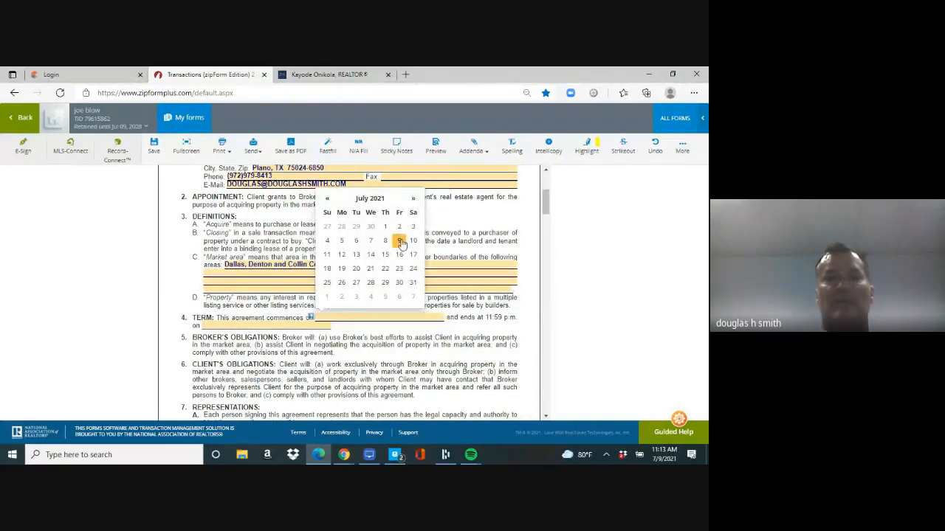
pyautogui.click(278, 324)
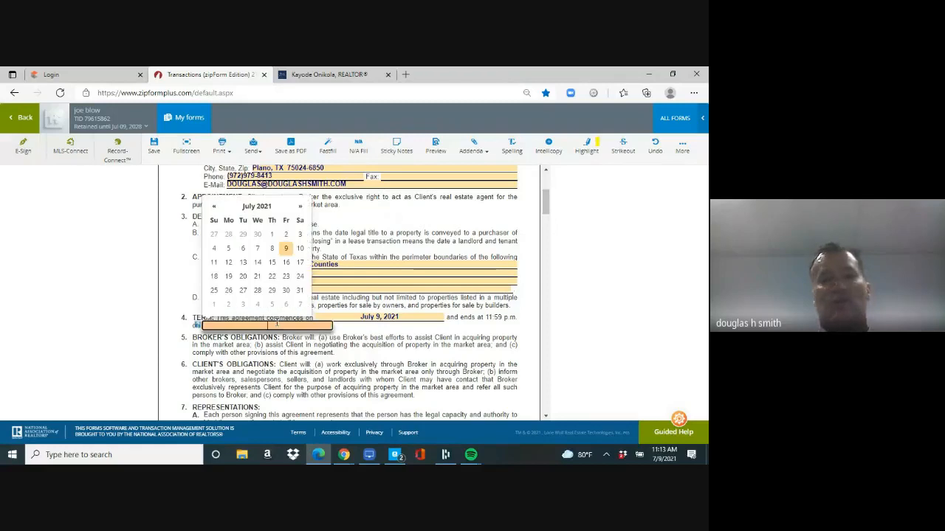
pyautogui.click(300, 209)
pyautogui.click(299, 208)
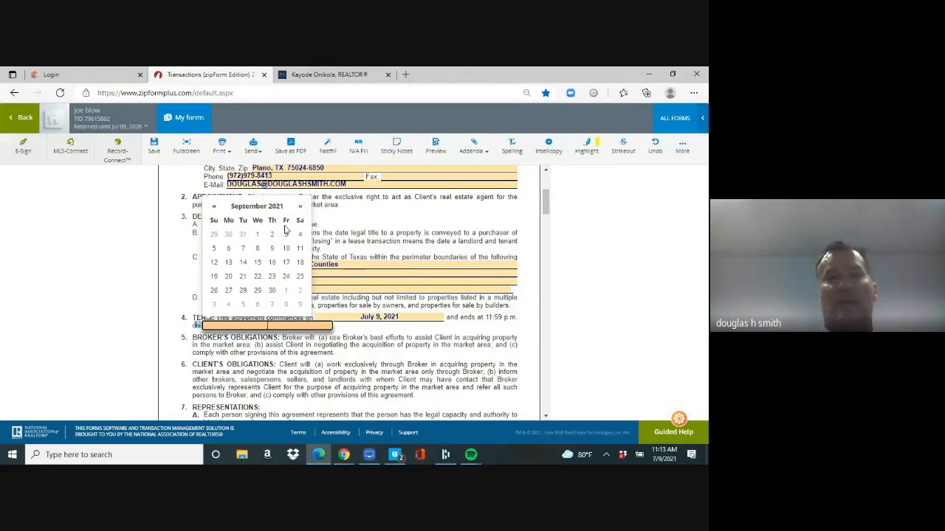
pyautogui.click(272, 249)
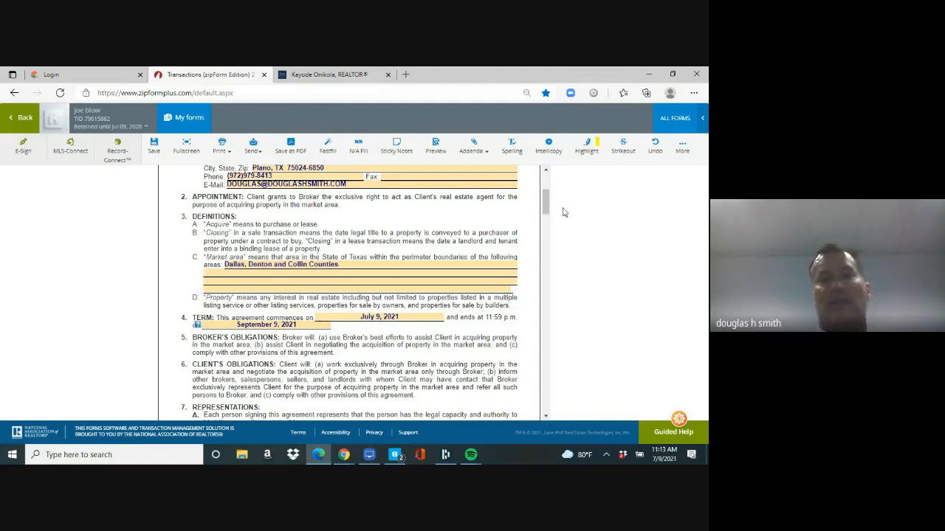
pyautogui.moveTo(547, 206); pyautogui.dragTo(544, 401)
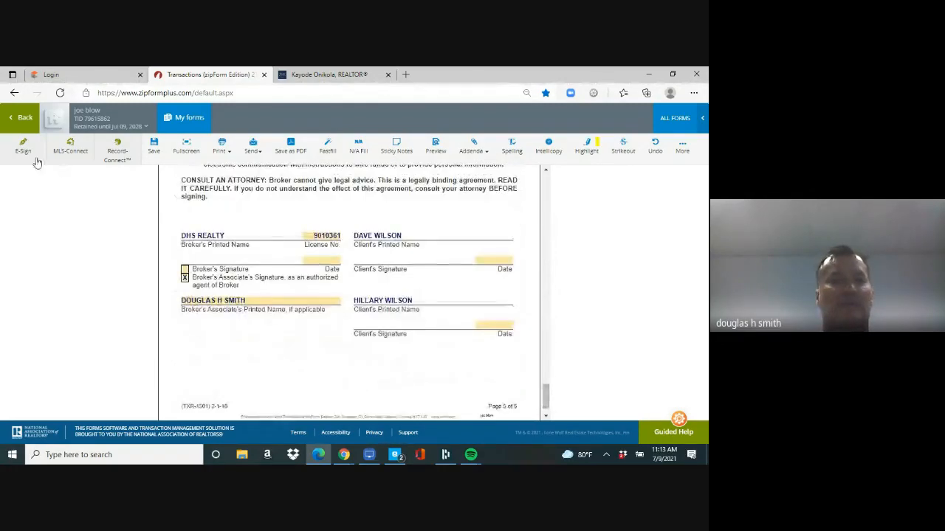
pyautogui.click(155, 147)
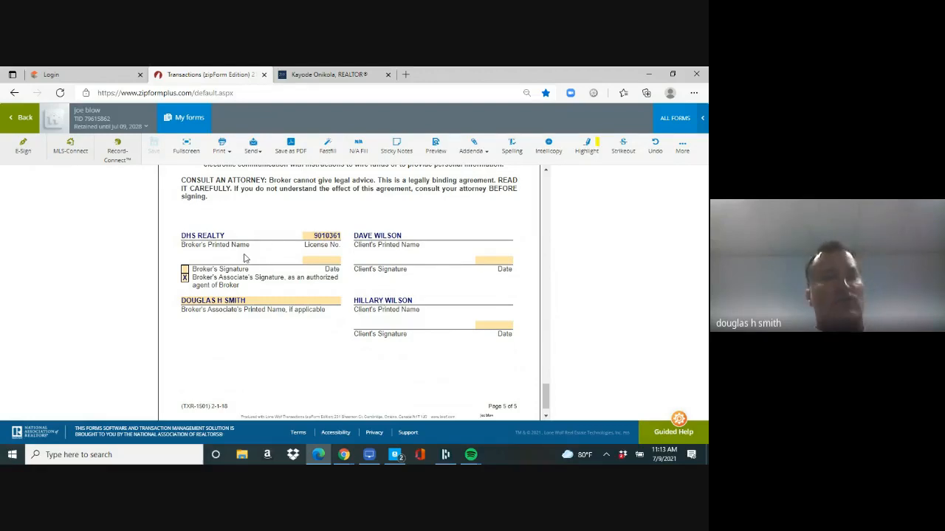
# Step: Create a Digital Ink 2.0 e-sign packet with the agreement and Information About Brokerage Services
pyautogui.click(24, 156)
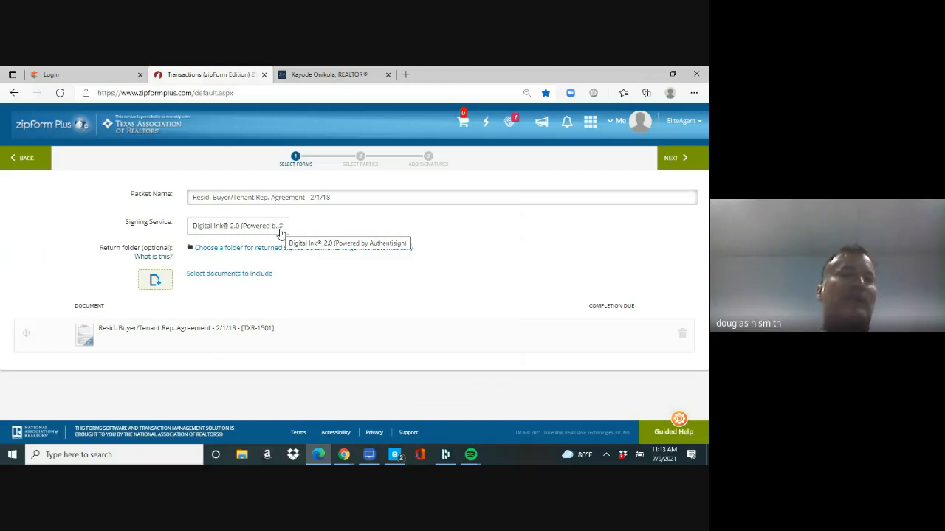
pyautogui.click(281, 227)
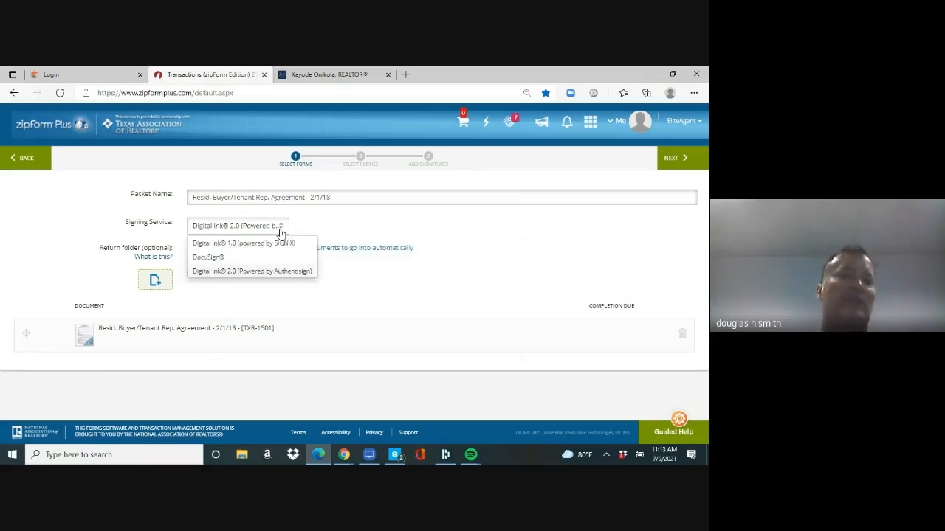
pyautogui.click(267, 273)
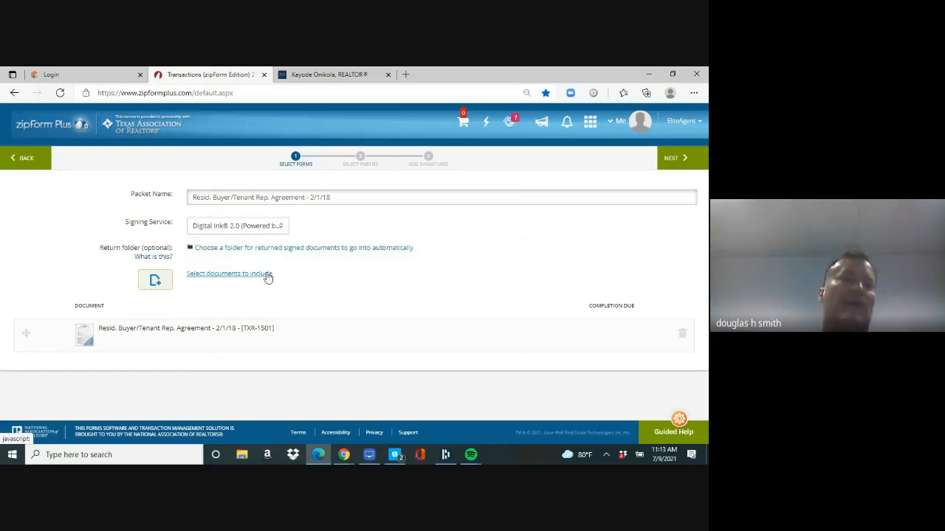
pyautogui.click(218, 275)
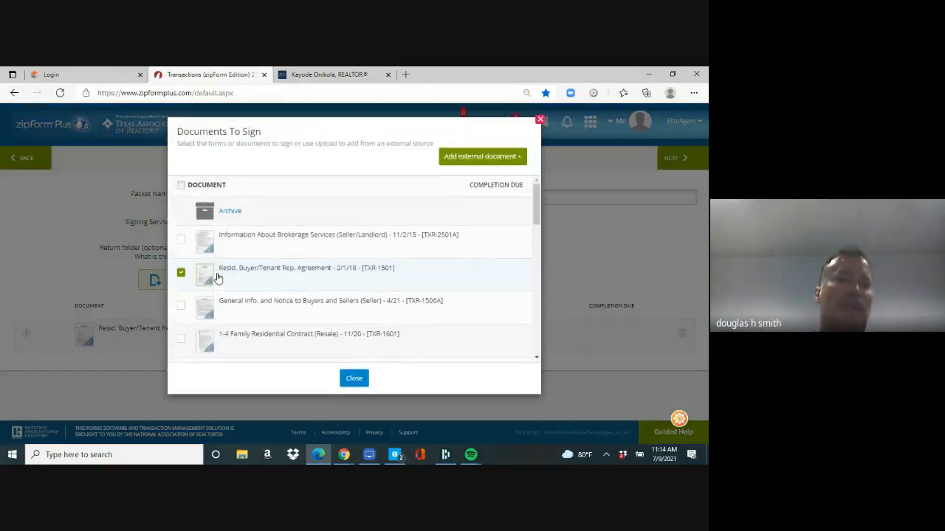
pyautogui.click(180, 242)
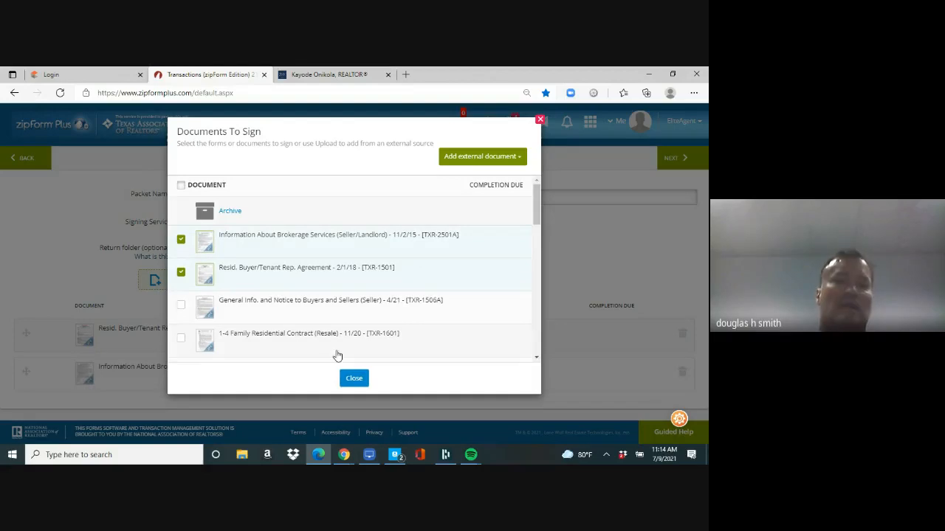
pyautogui.click(354, 379)
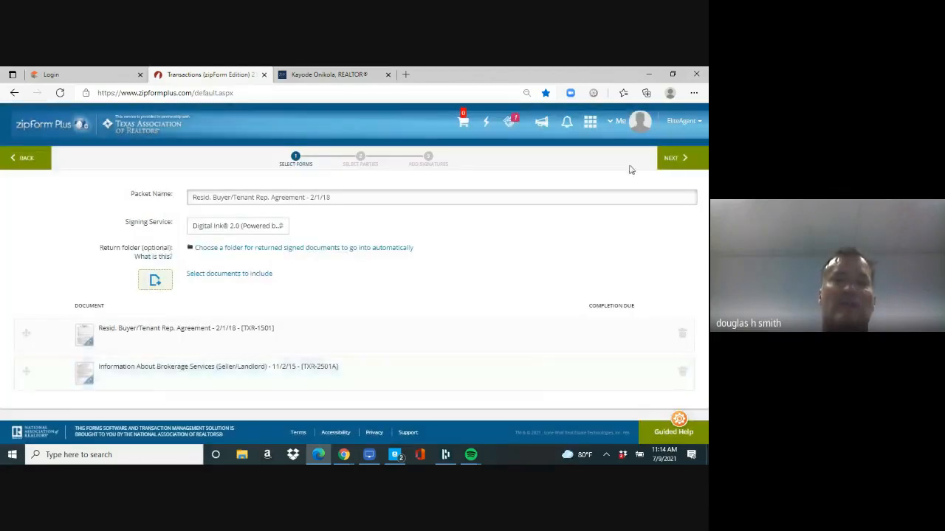
# Step: Add Buyer One as a signer, filling in the buyer's e-mail address
pyautogui.click(681, 164)
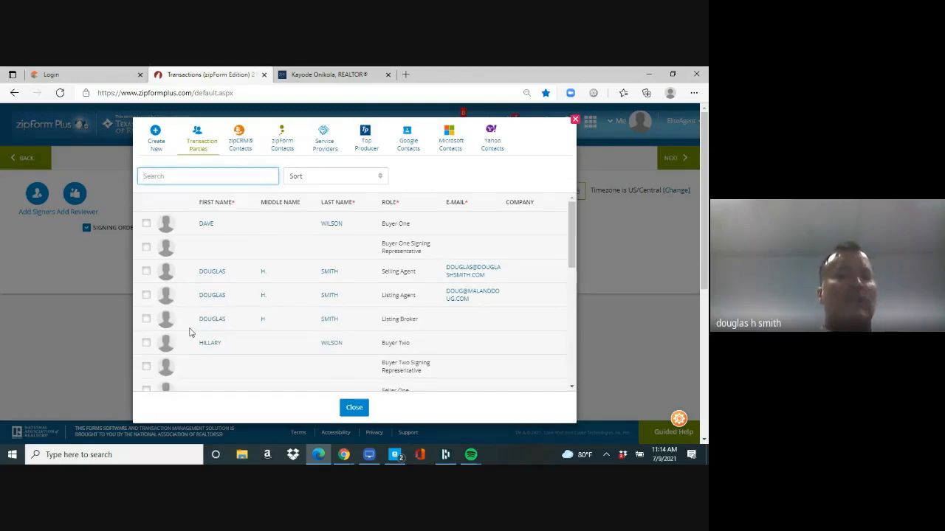
pyautogui.click(146, 224)
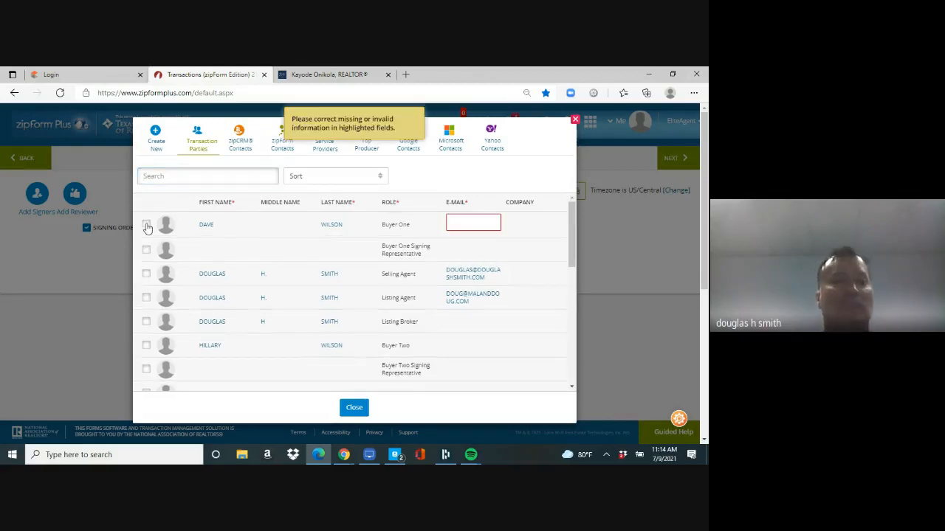
pyautogui.click(455, 225)
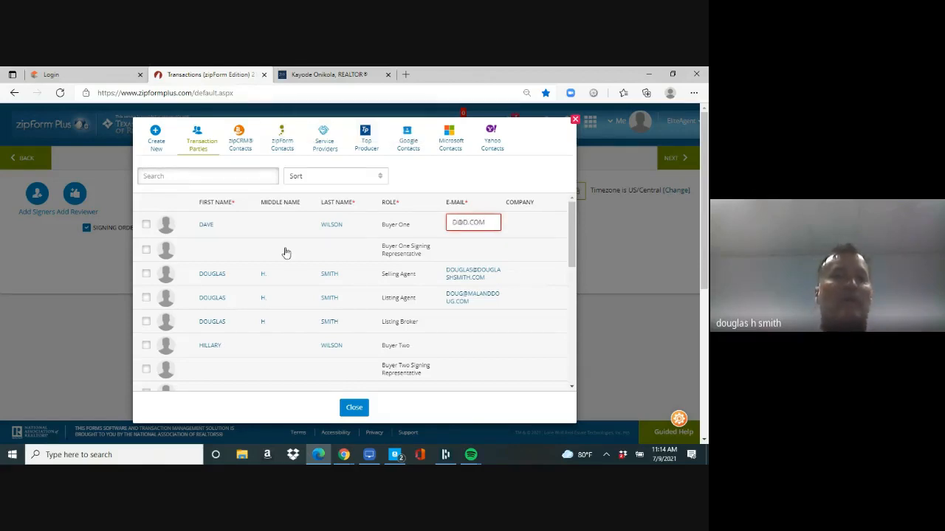
pyautogui.write('D@D.COM')
pyautogui.click(146, 224)
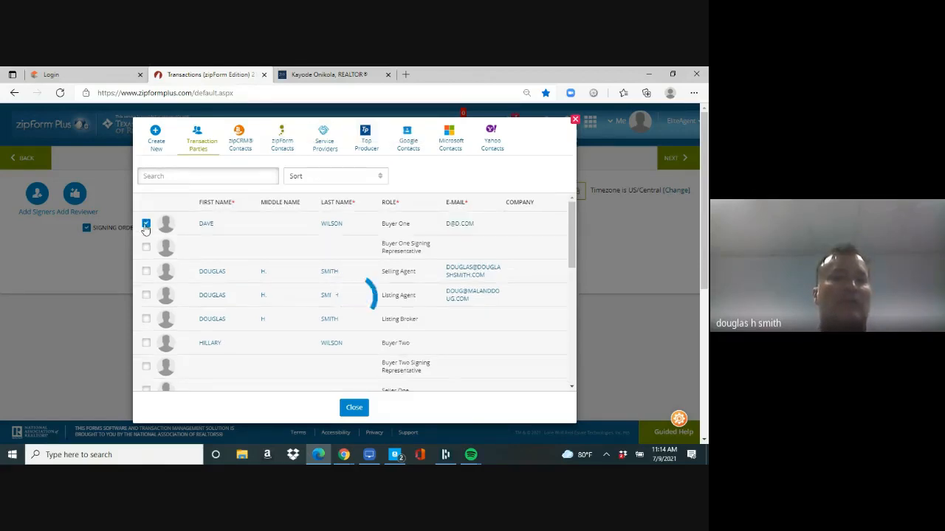
# Step: Add Buyer Two with their e-mail and the Selling Agent as signers
pyautogui.click(145, 347)
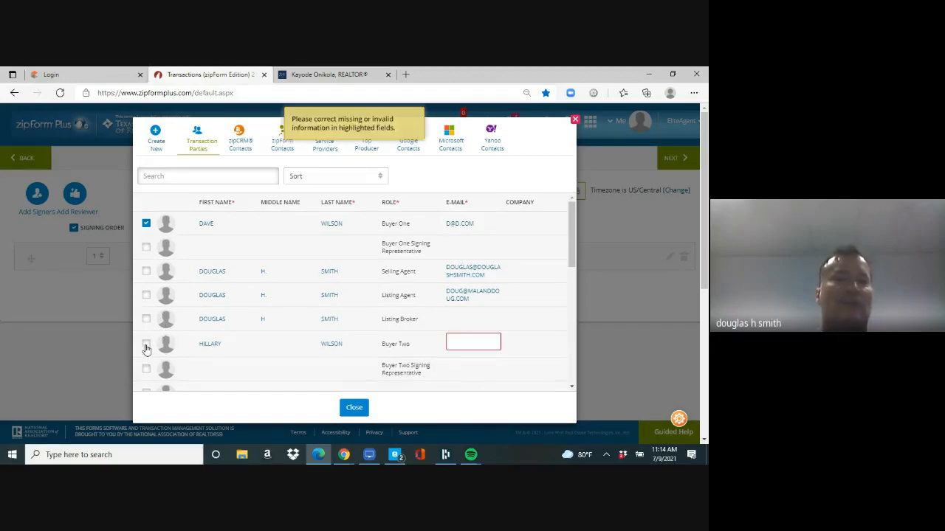
pyautogui.click(471, 348)
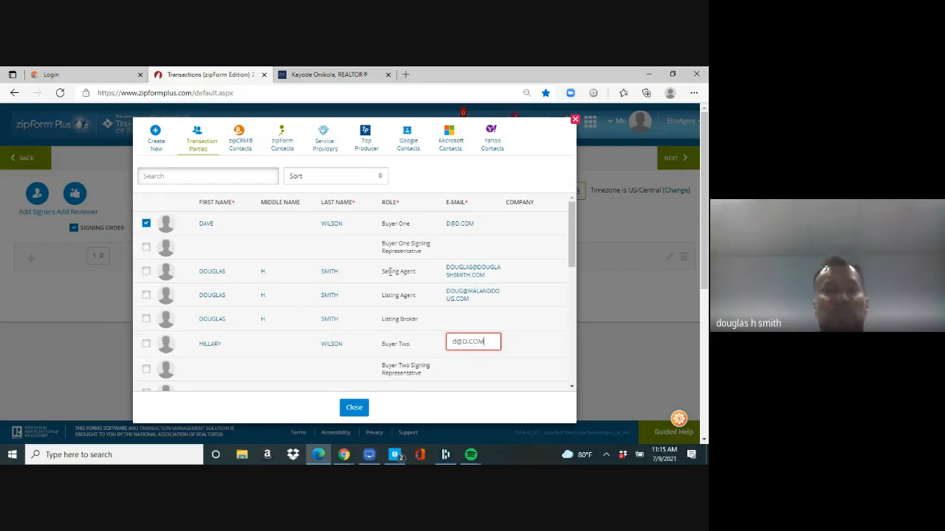
pyautogui.click(147, 273)
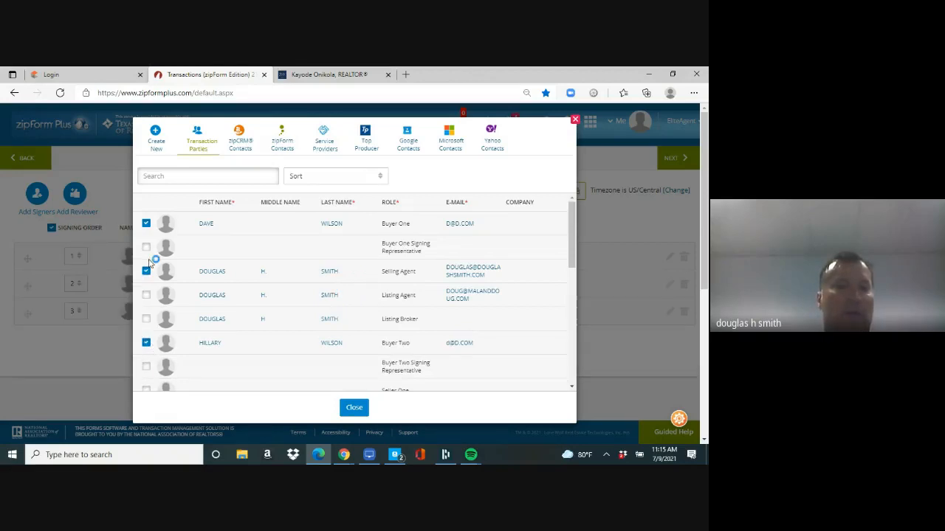
pyautogui.click(354, 408)
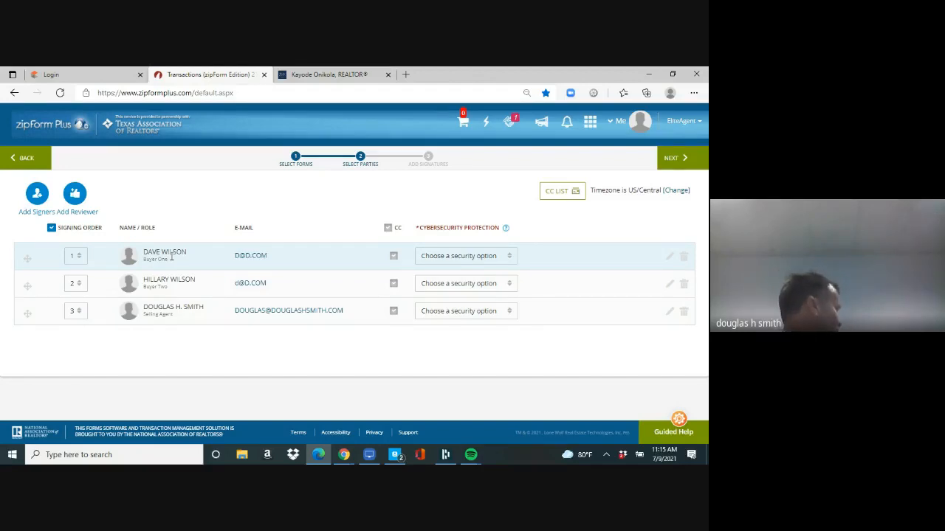
# Step: Move to field placement and select the selling agent as the signer
pyautogui.click(671, 162)
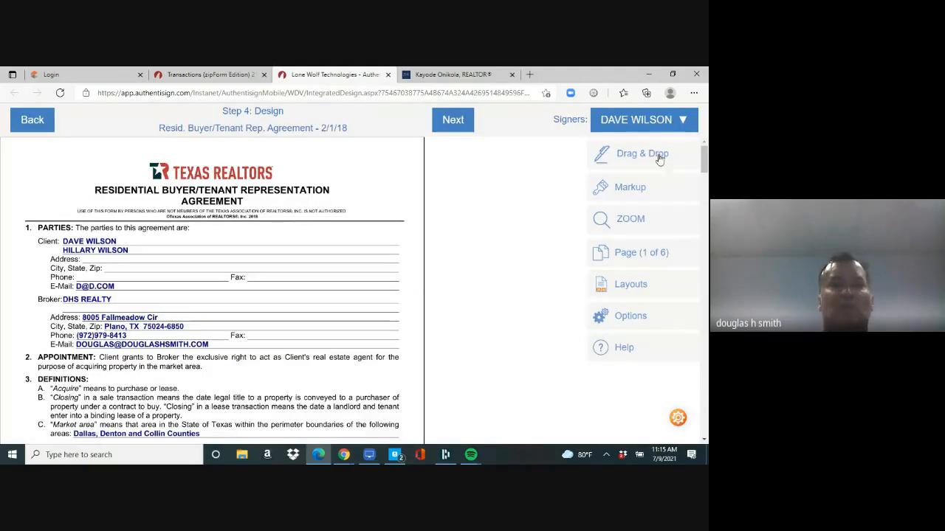
pyautogui.moveTo(704, 165); pyautogui.dragTo(704, 188)
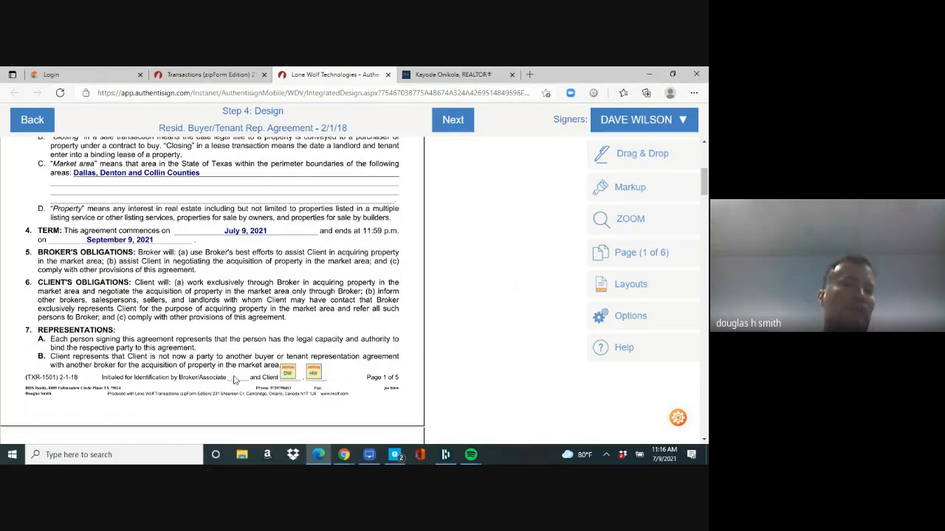
pyautogui.click(683, 120)
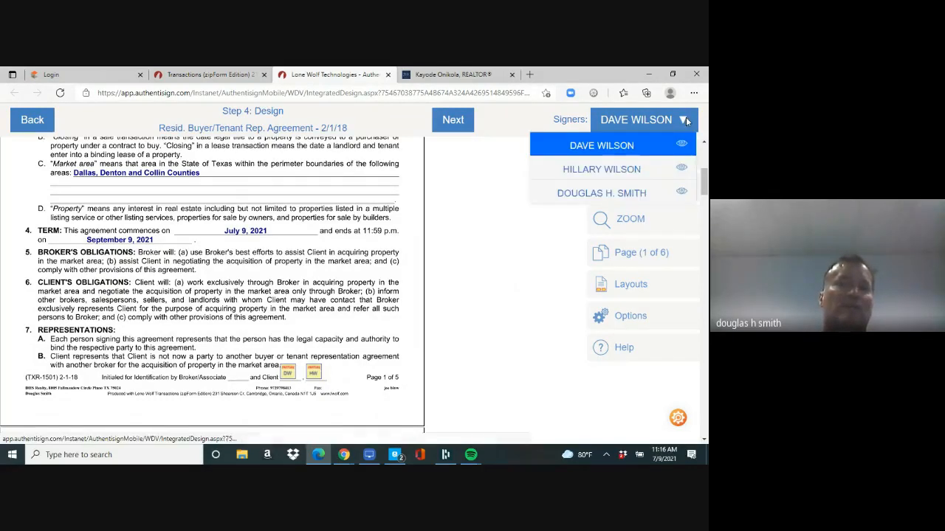
pyautogui.click(625, 196)
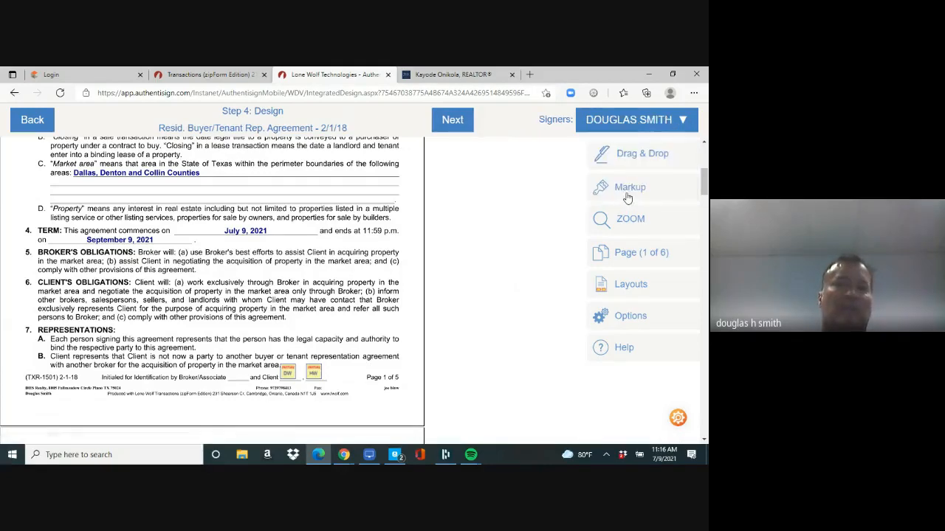
pyautogui.click(635, 157)
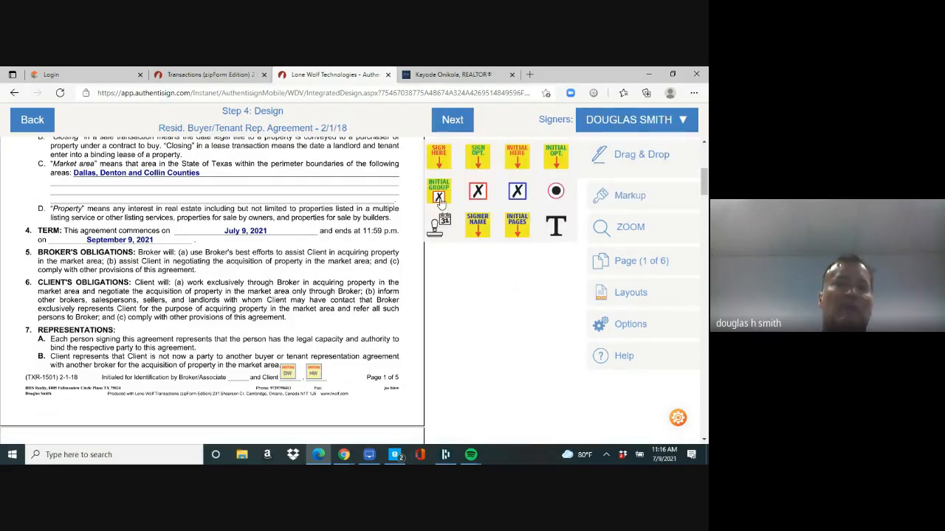
# Step: Place the agent's Initial Here fields on pages 1 through 4
pyautogui.moveTo(504, 167); pyautogui.dragTo(233, 392)
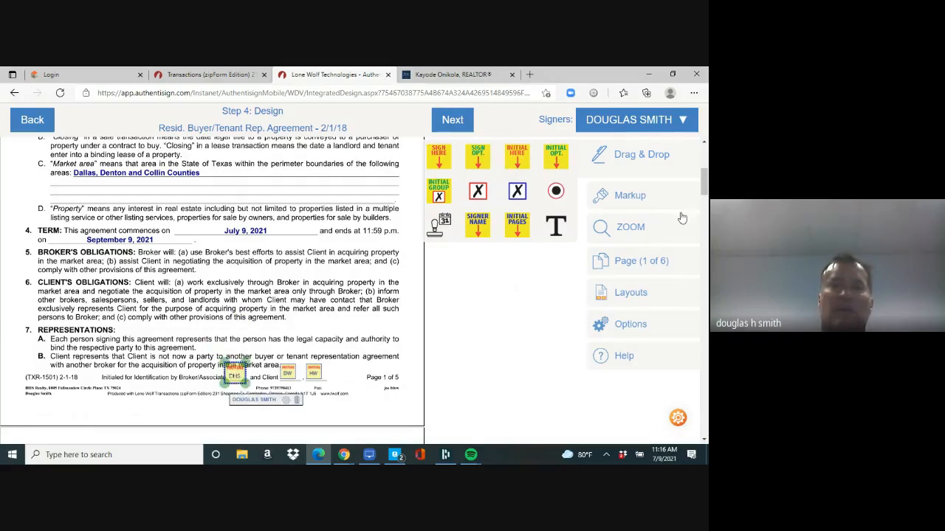
pyautogui.moveTo(705, 187); pyautogui.dragTo(705, 247)
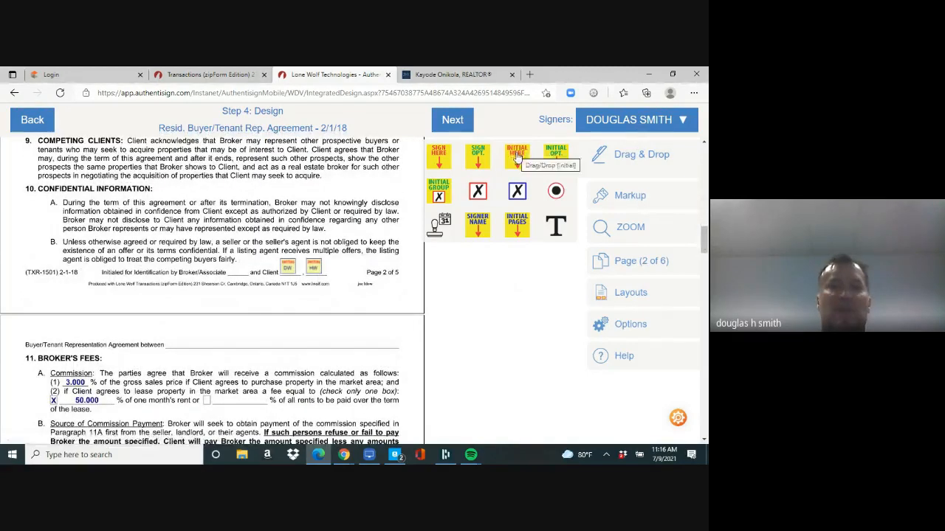
pyautogui.moveTo(518, 157); pyautogui.dragTo(244, 272)
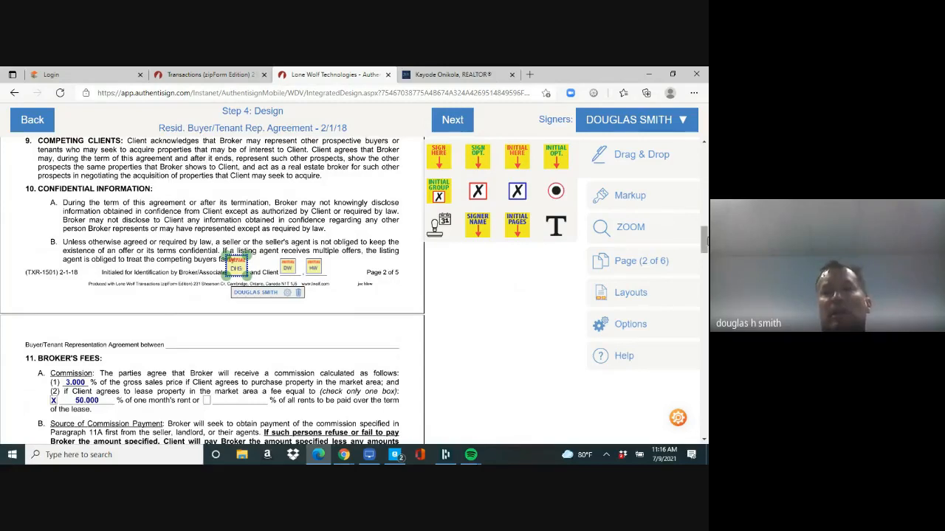
pyautogui.scroll(-5, 706, 240)
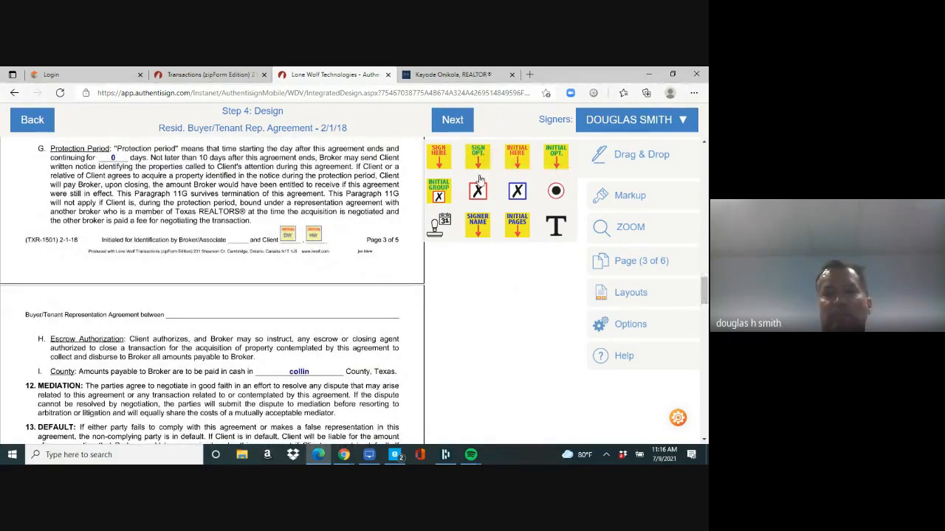
pyautogui.moveTo(480, 179); pyautogui.dragTo(243, 234)
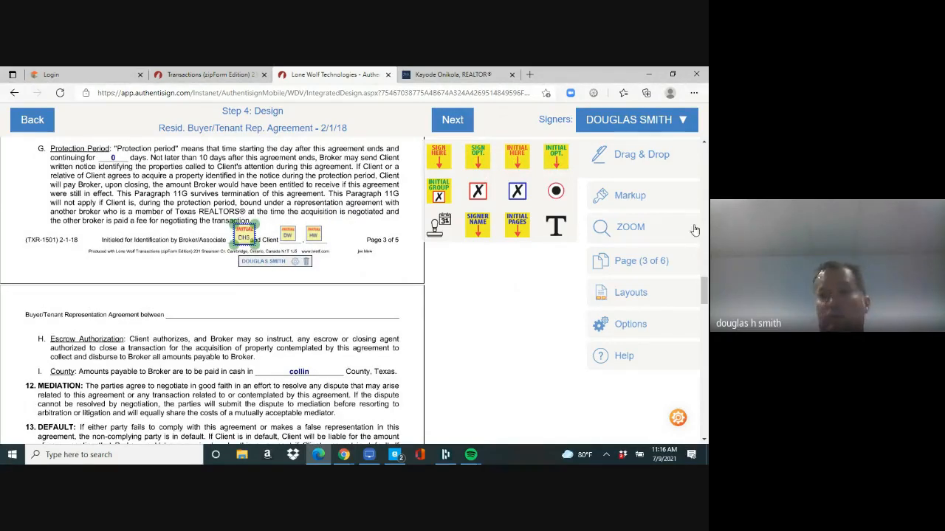
pyautogui.moveTo(703, 292); pyautogui.dragTo(703, 330)
pyautogui.moveTo(507, 159); pyautogui.dragTo(238, 336)
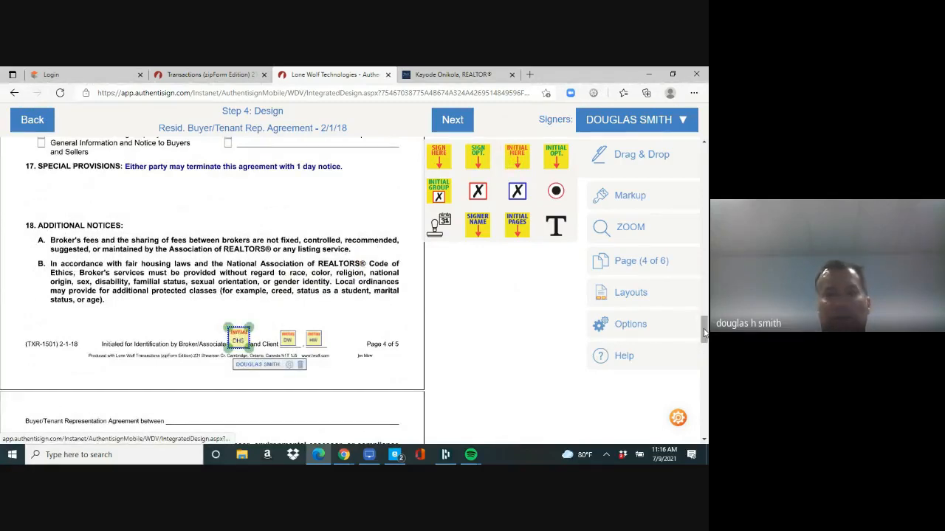
pyautogui.moveTo(704, 334); pyautogui.dragTo(704, 377)
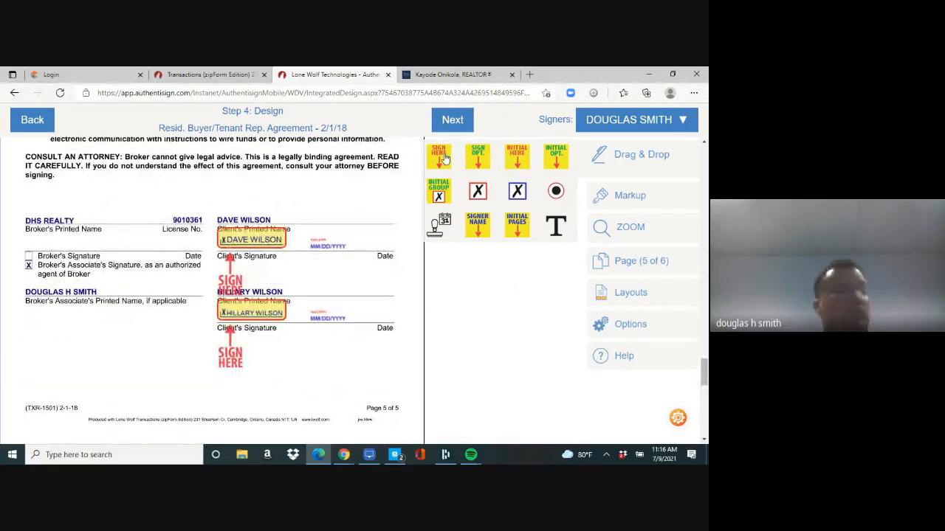
# Step: Add the agent's signature and date on the Broker's Signature line and finalize
pyautogui.moveTo(440, 159)
pyautogui.mouseDown()
pyautogui.moveTo(315, 205)
pyautogui.moveTo(46, 207)
pyautogui.mouseUp()
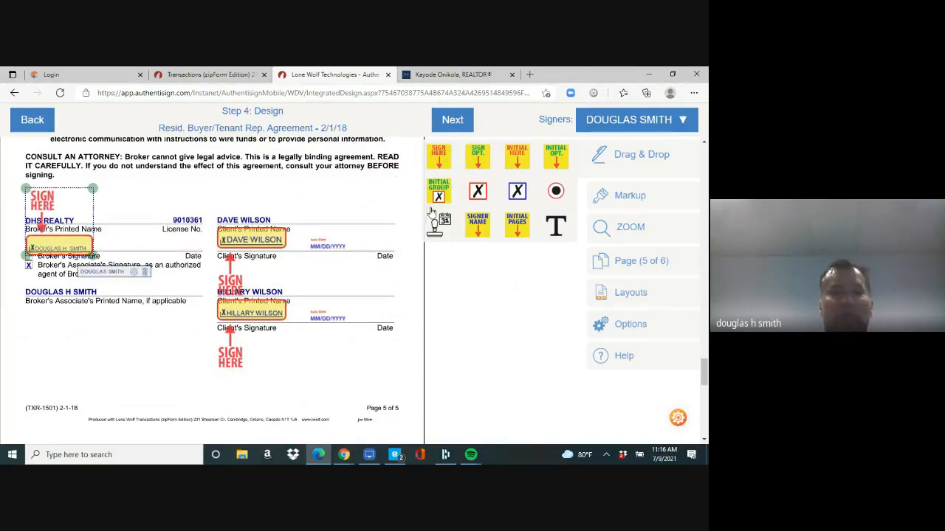
pyautogui.moveTo(441, 226)
pyautogui.mouseDown()
pyautogui.moveTo(177, 255)
pyautogui.moveTo(170, 246)
pyautogui.mouseUp()
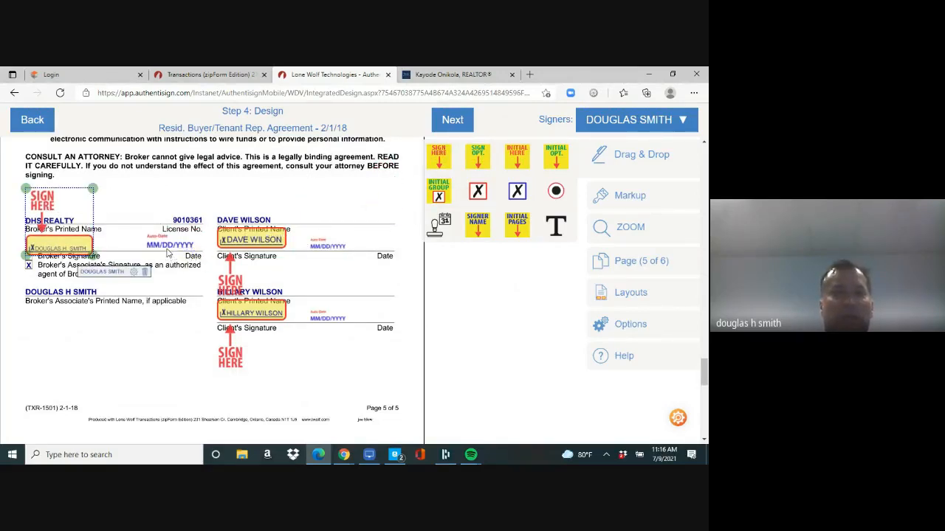
pyautogui.click(456, 121)
# Step: Send the signing invitations to complete the Digital Ink 2.0 session
pyautogui.click(475, 123)
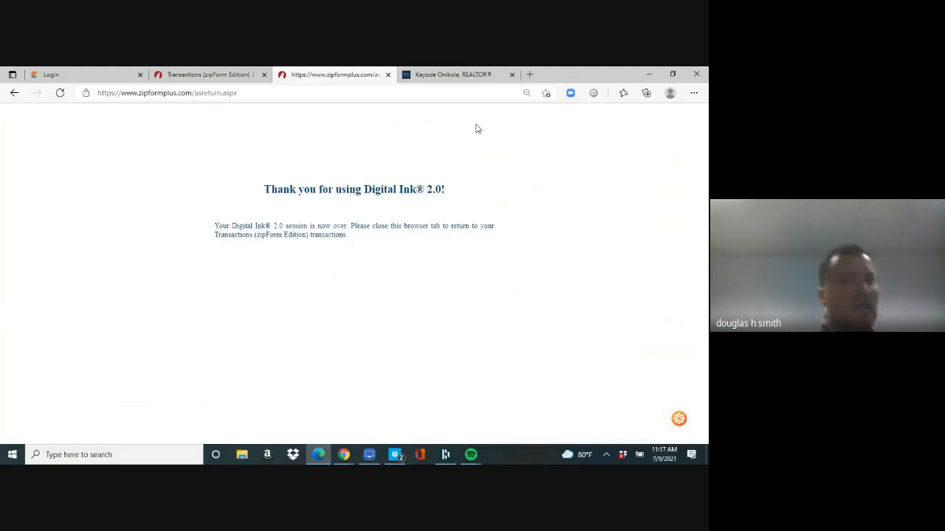
# Step: Return to the joe blow transaction's Documents list and open the 1-4 Family Residential Contract (Resale)
pyautogui.click(214, 76)
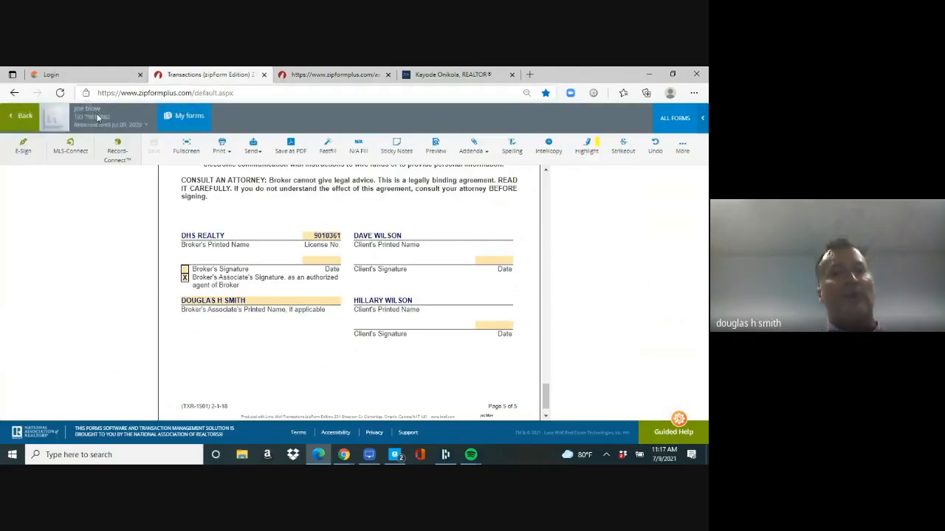
pyautogui.click(21, 123)
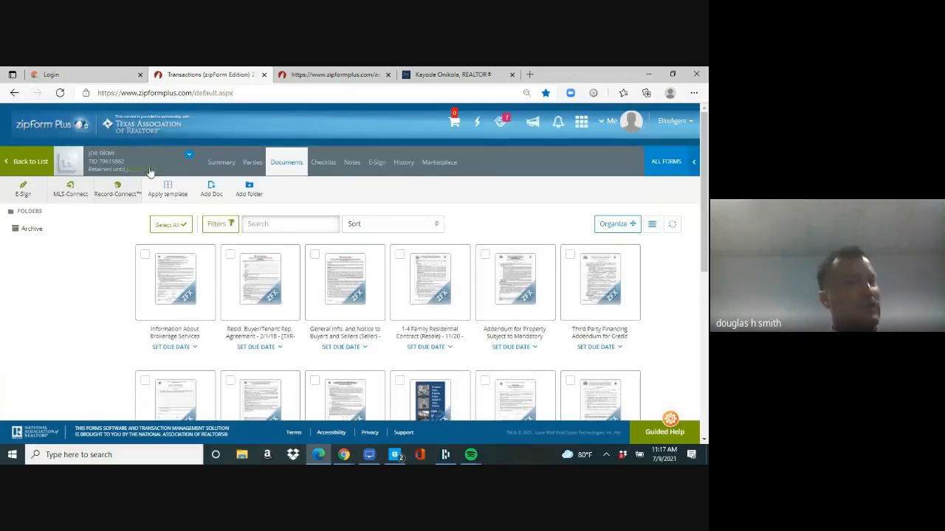
pyautogui.click(42, 162)
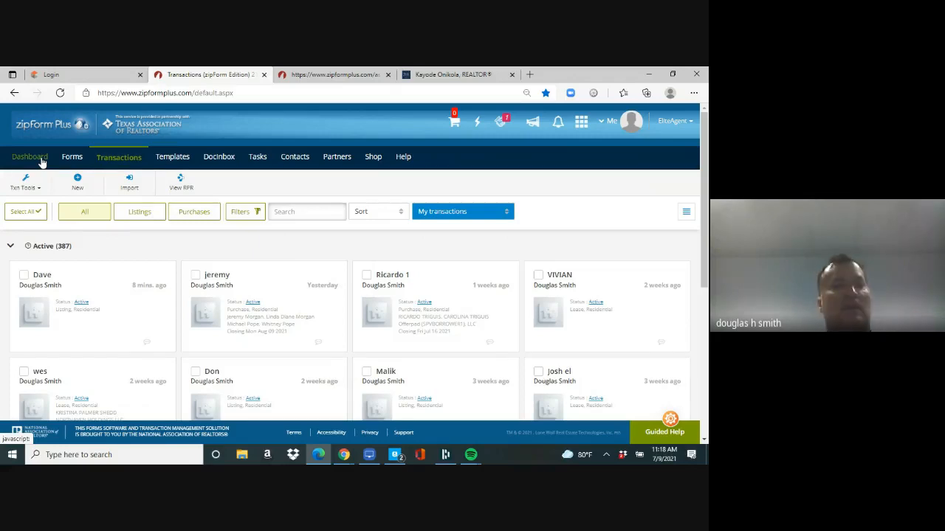
pyautogui.click(114, 304)
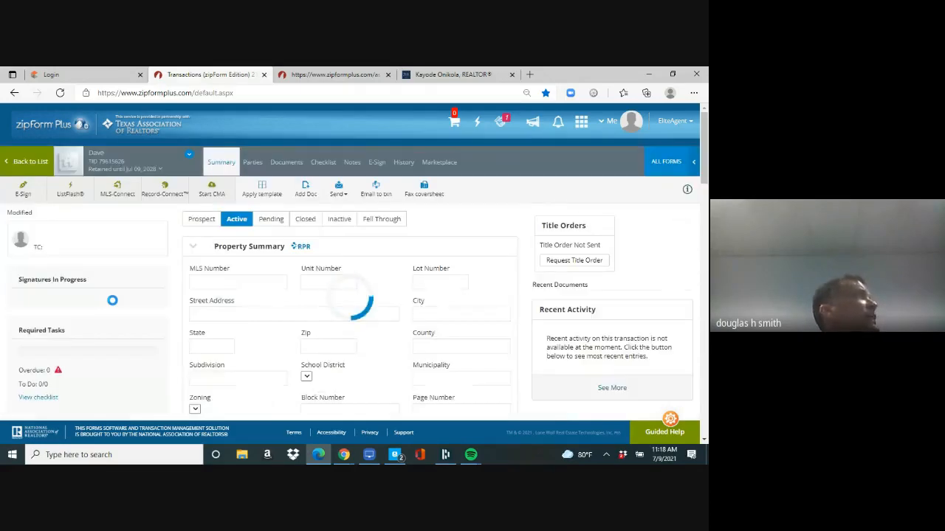
pyautogui.click(288, 161)
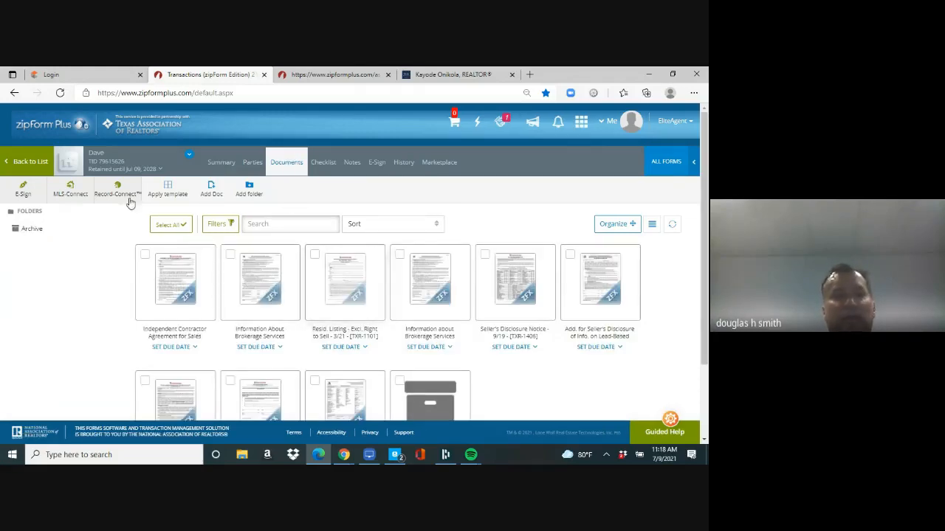
pyautogui.click(28, 163)
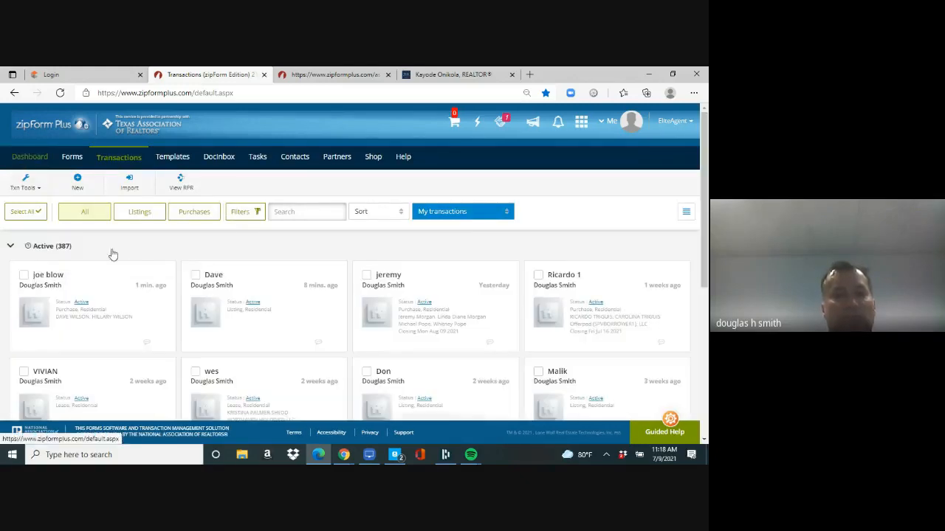
pyautogui.click(120, 286)
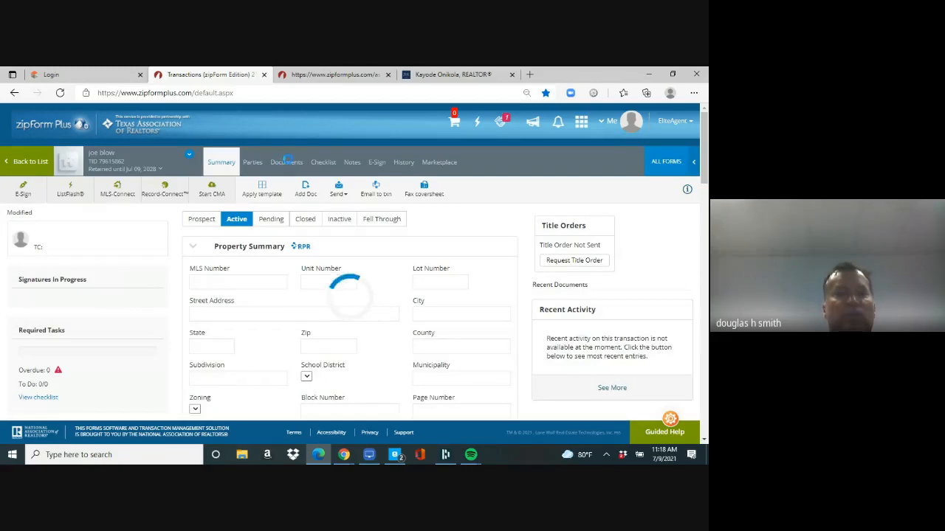
pyautogui.click(288, 164)
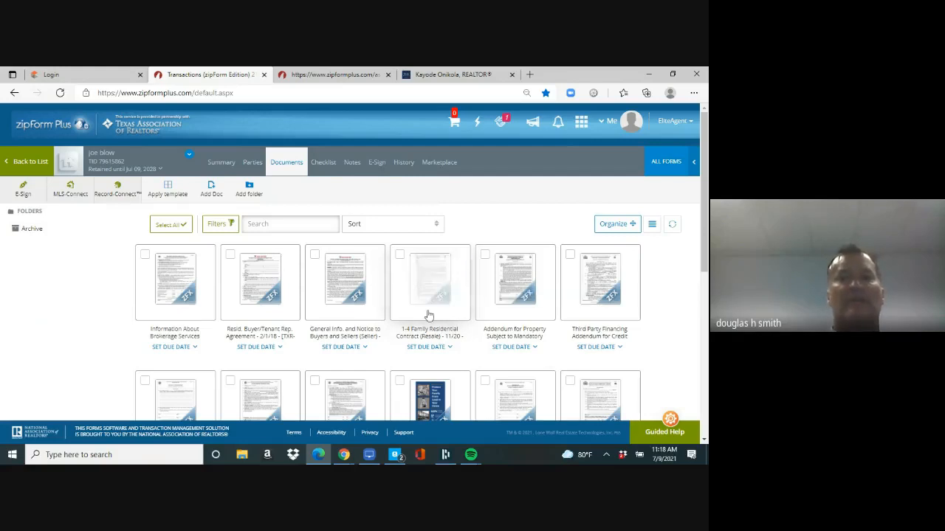
pyautogui.click(427, 278)
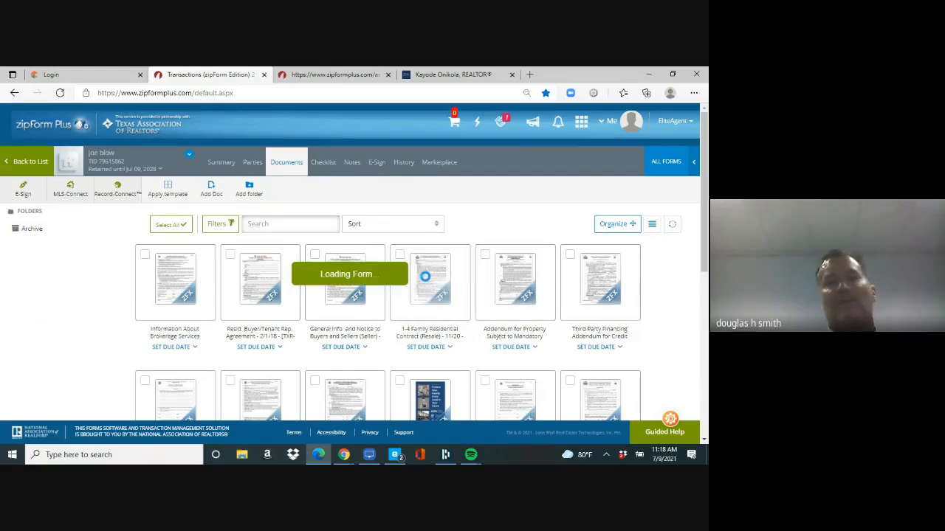
# Step: Enter both sellers' names on the contract's parties line
pyautogui.moveTo(546, 280); pyautogui.dragTo(545, 181)
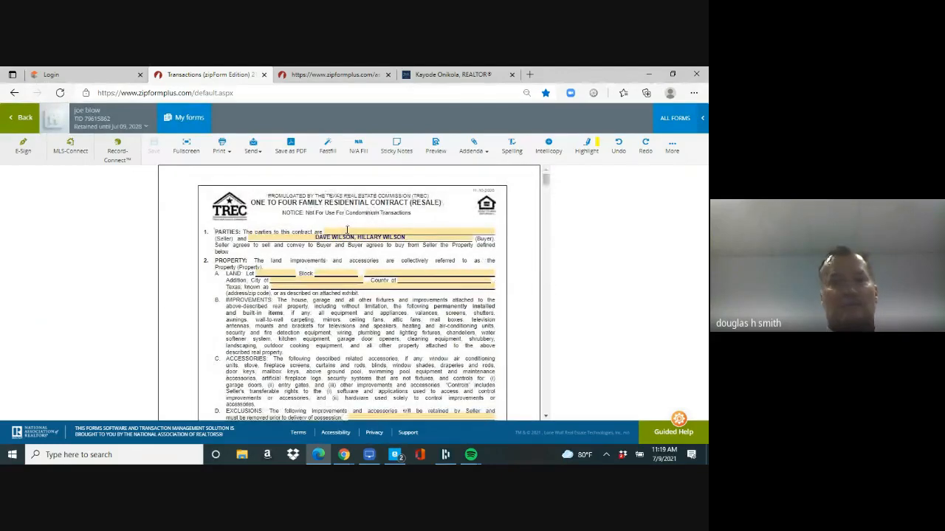
pyautogui.click(347, 231)
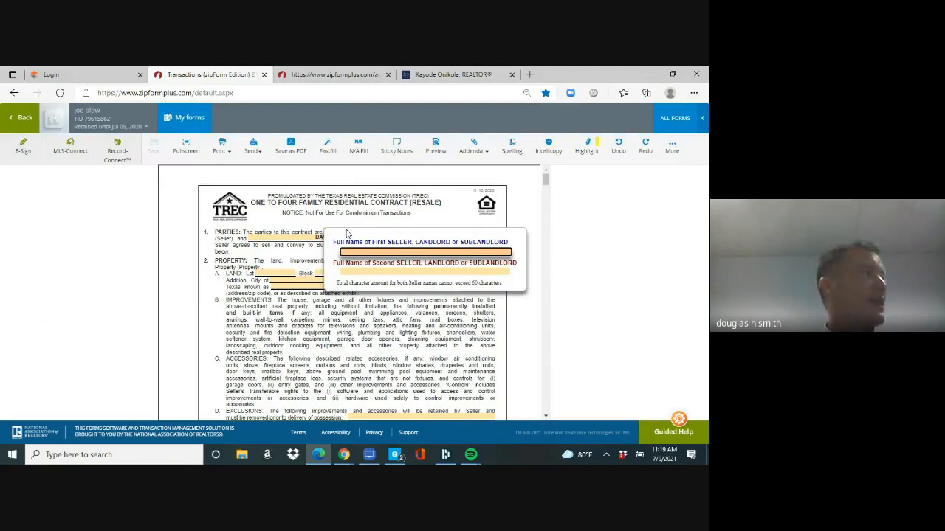
pyautogui.press('Tab')
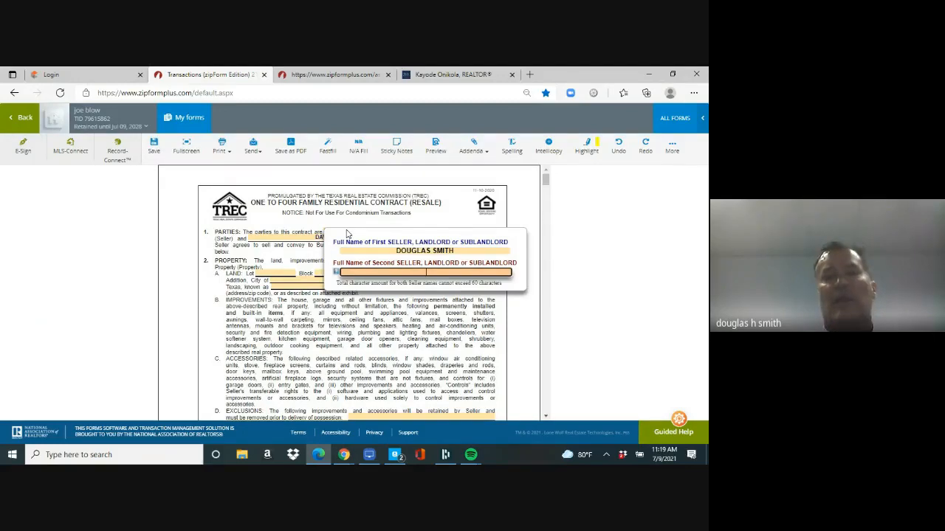
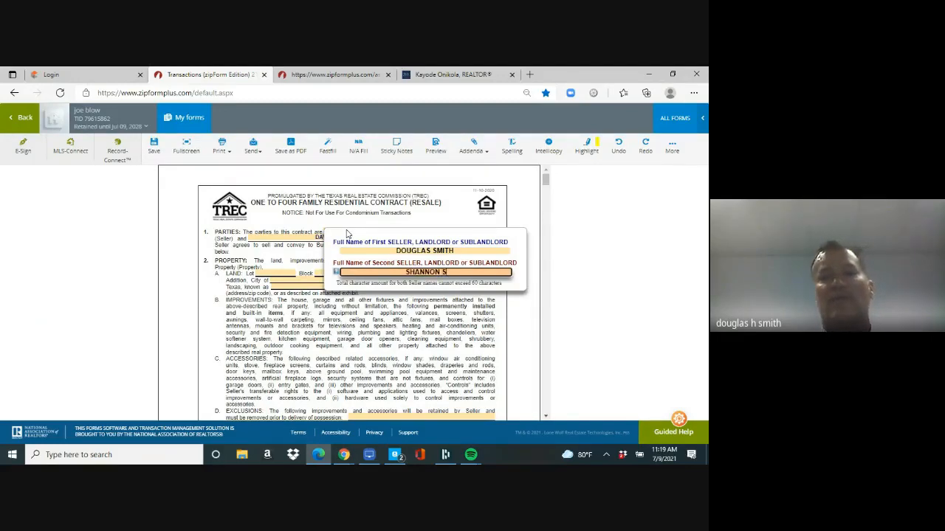
pyautogui.press('Tab')
pyautogui.press('Tab')
pyautogui.press('Tab')
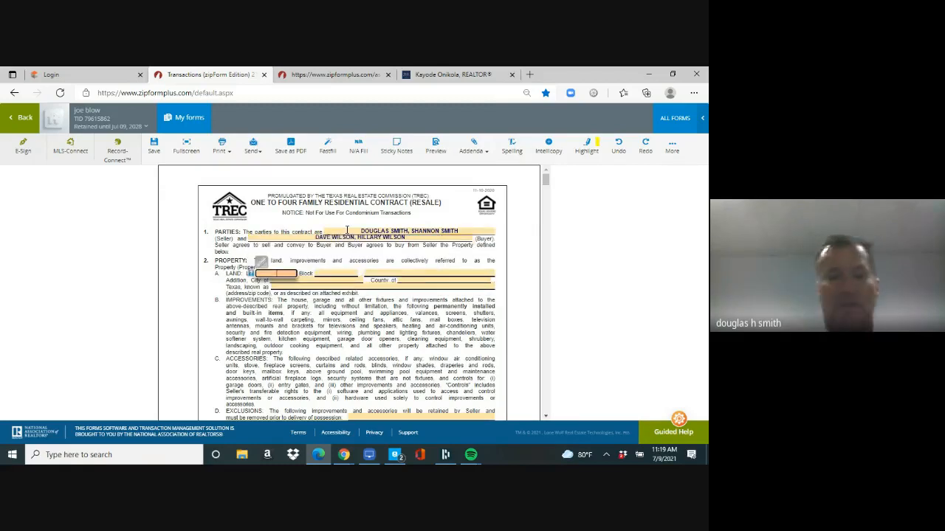
# Step: Describe the property as Lot H, Block 4, CRYSTAL CREEK addition, PLANO, COLLIN County
pyautogui.write('H')
pyautogui.press('Tab')
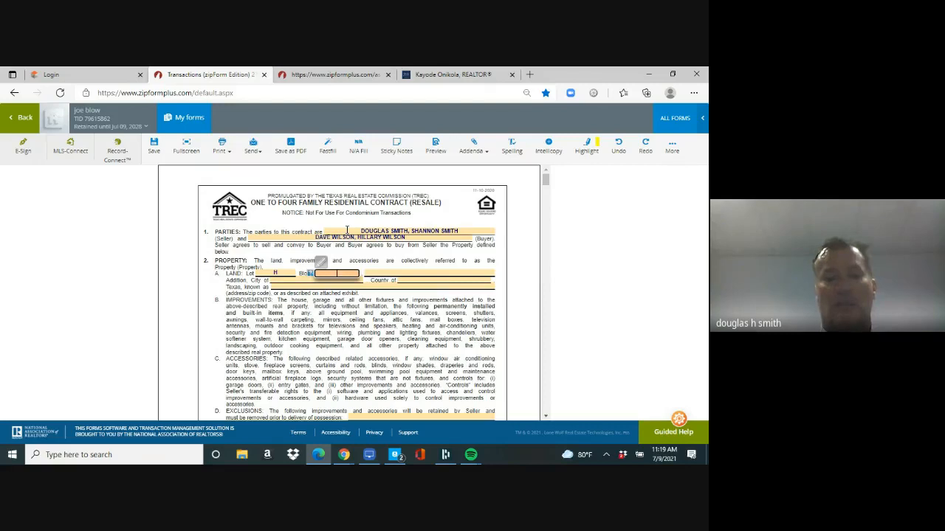
pyautogui.press('Tab')
pyautogui.write('CRY')
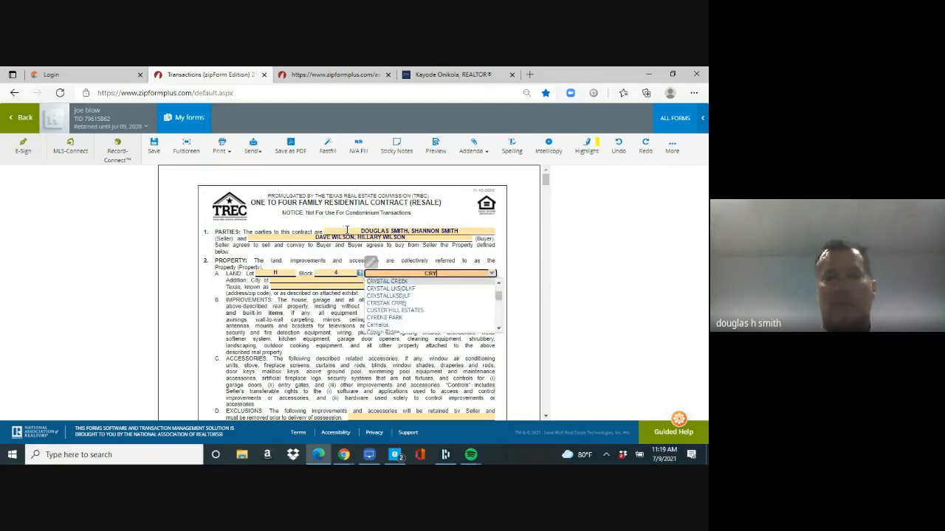
pyautogui.write('STAL CREEK')
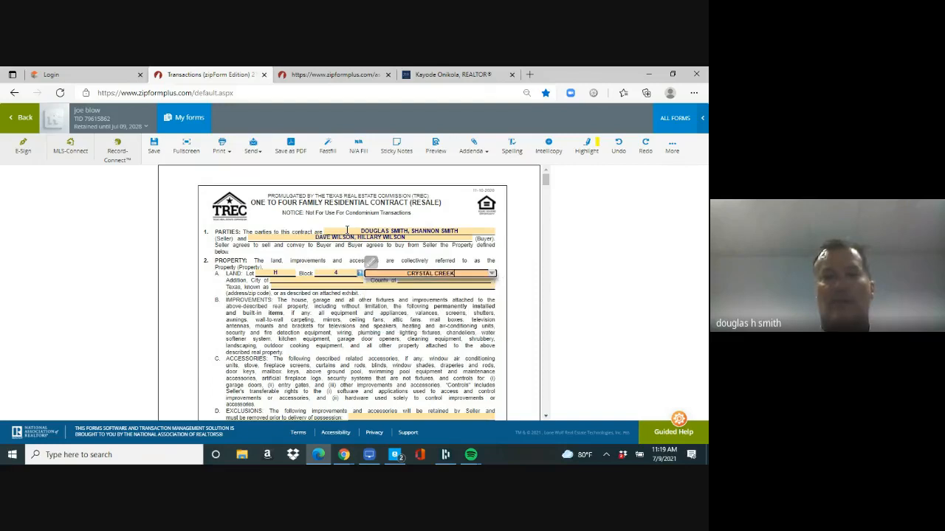
pyautogui.press('Tab')
pyautogui.write('PLANO')
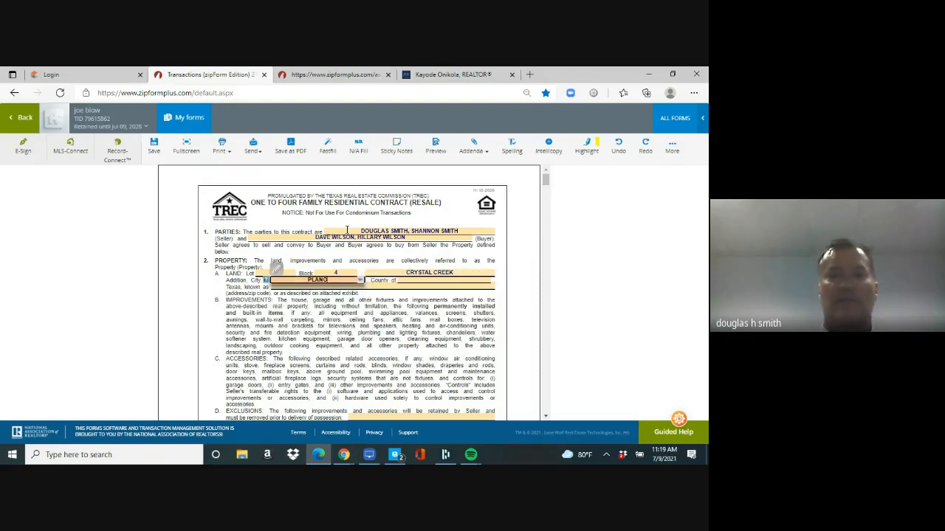
pyautogui.press('Tab')
pyautogui.write('COLLIN')
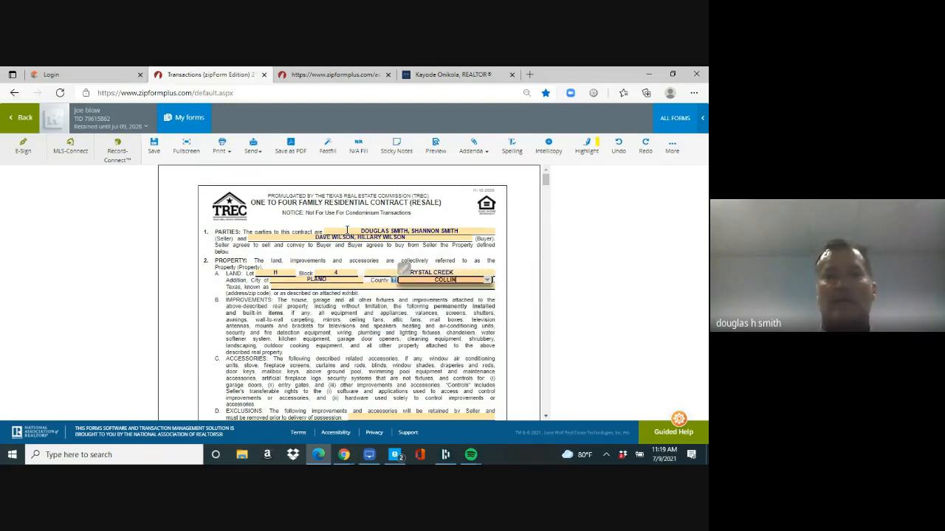
pyautogui.press('Tab')
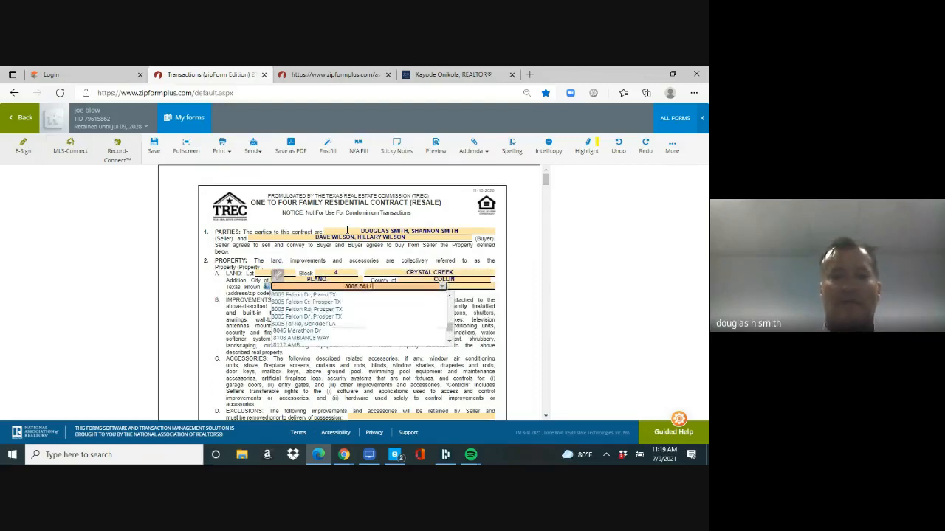
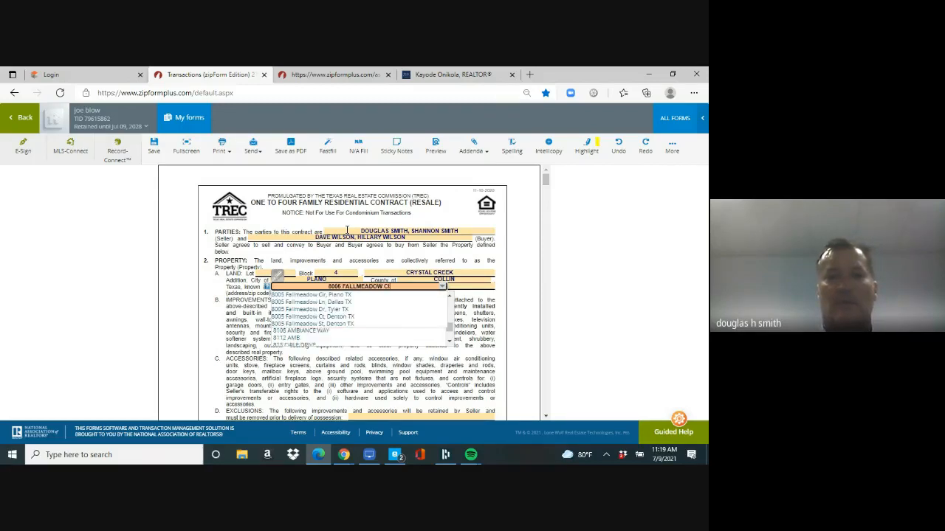
# Step: Enter the property's street address and zip code
pyautogui.press('Tab')
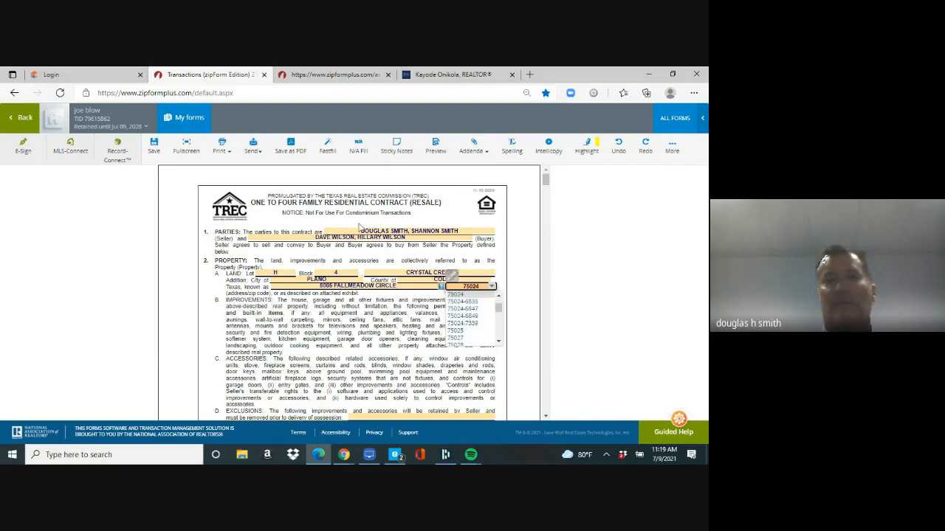
pyautogui.click(545, 181)
# Step: List the dining room chandelier as an excluded item
pyautogui.scroll(-2, 545, 181)
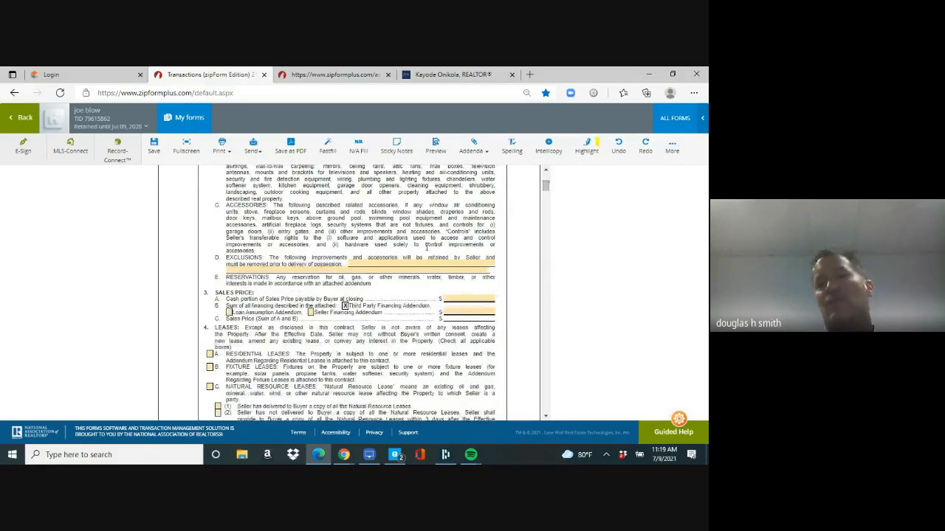
pyautogui.click(362, 265)
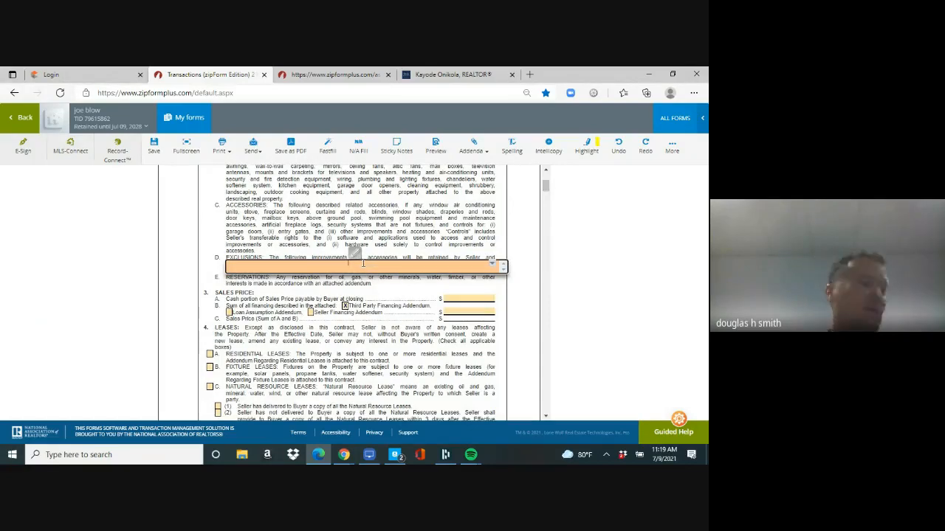
pyautogui.write('CHANDELIER')
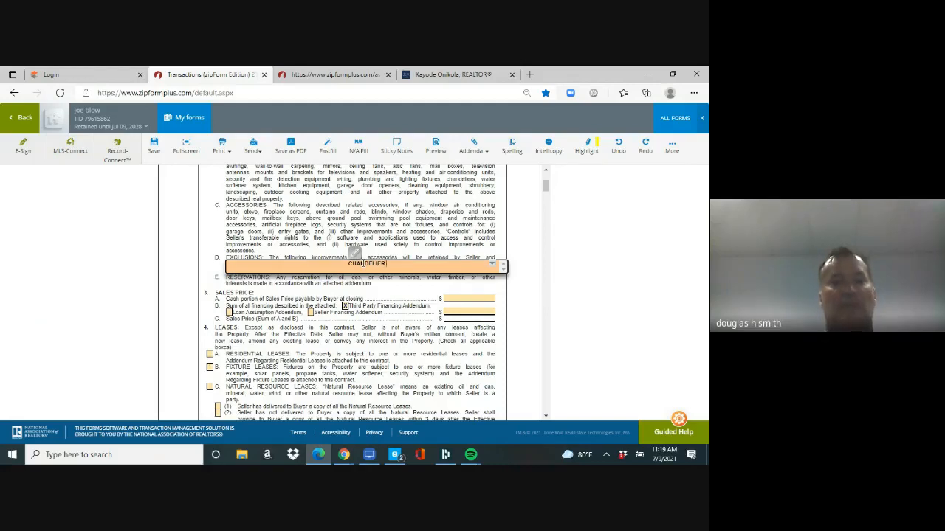
pyautogui.write(' IN DIN')
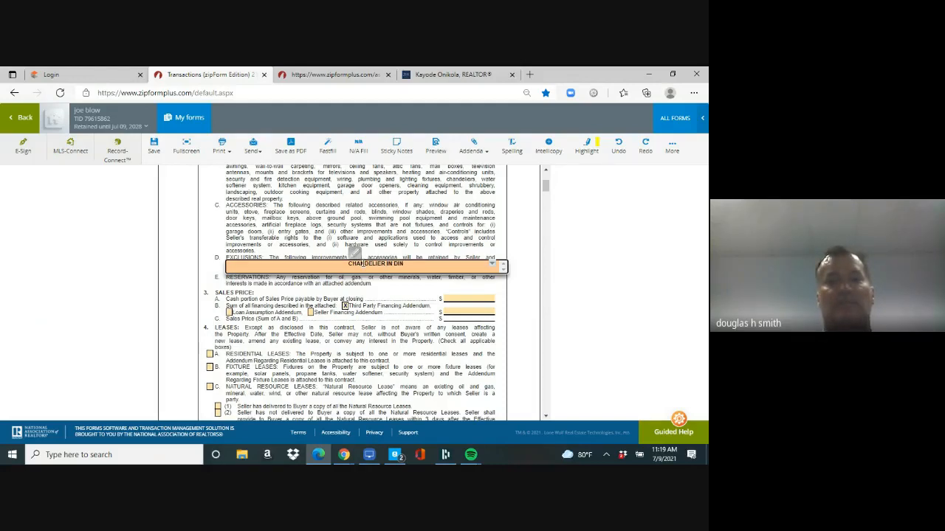
pyautogui.write('GINING ROOM')
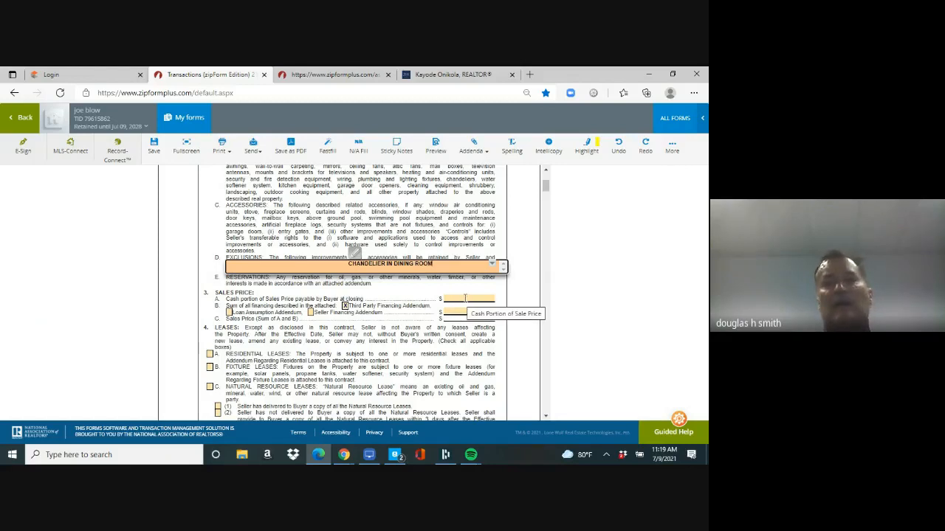
pyautogui.moveTo(546, 188); pyautogui.dragTo(546, 189)
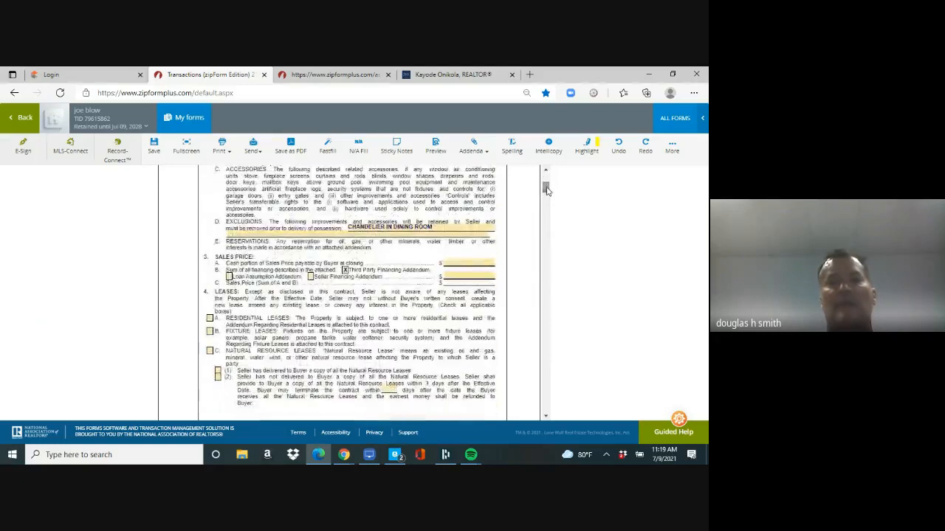
# Step: Set the sales price to 100,000.00 cash plus 400,000.00 third-party financing
pyautogui.click(468, 263)
pyautogui.write('100,000')
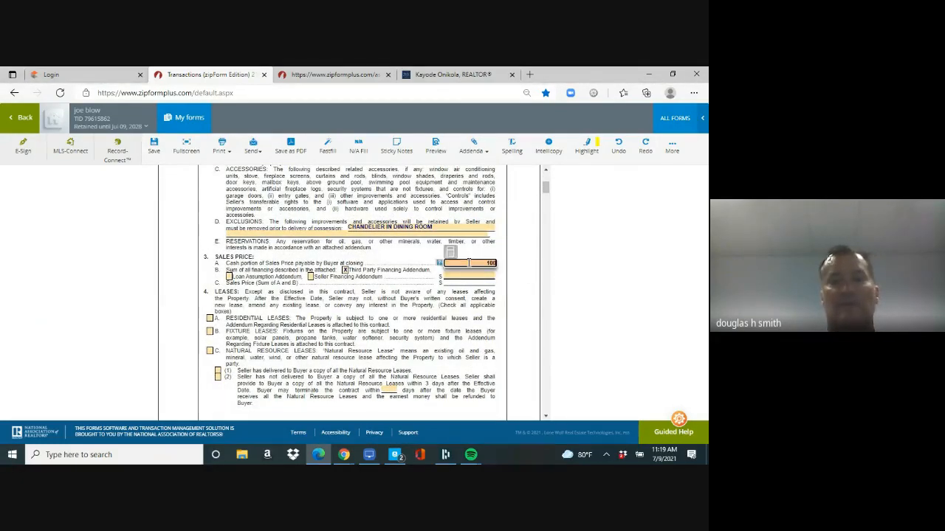
pyautogui.press('Tab')
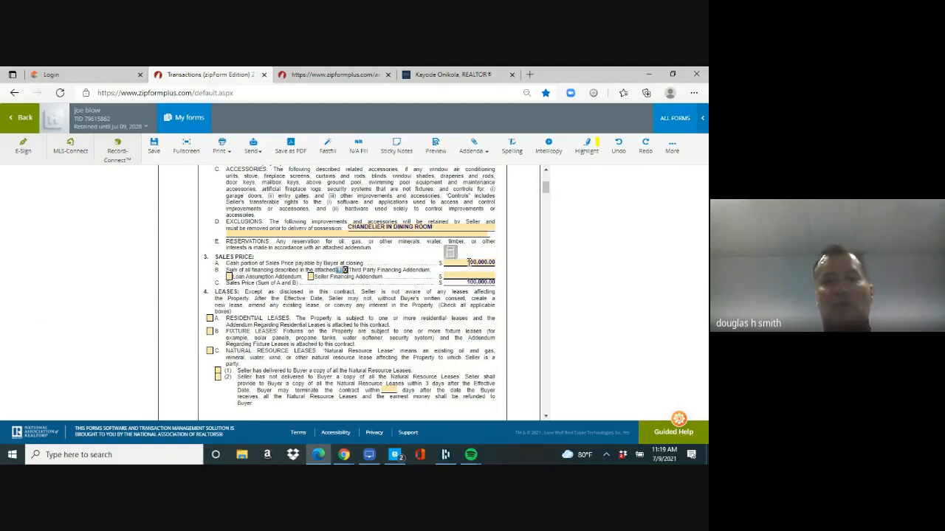
pyautogui.click(470, 275)
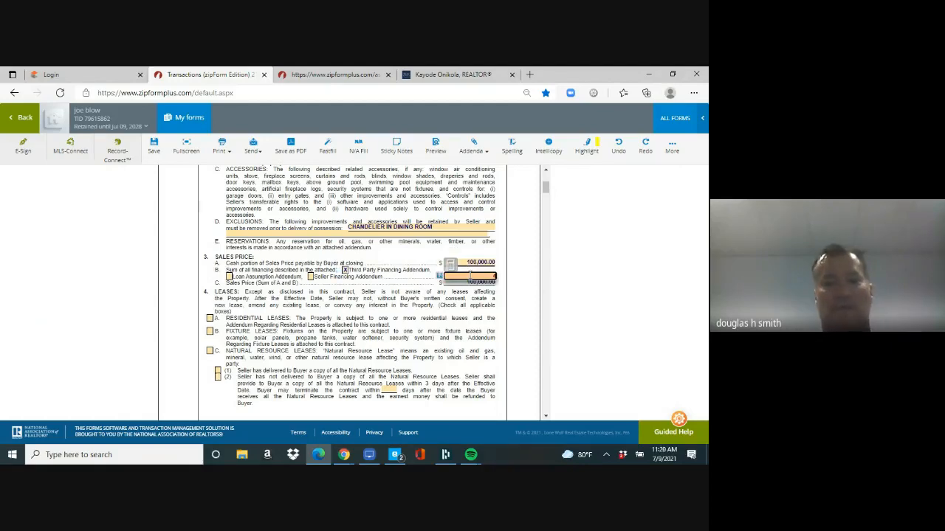
pyautogui.write('400000')
pyautogui.press('Tab')
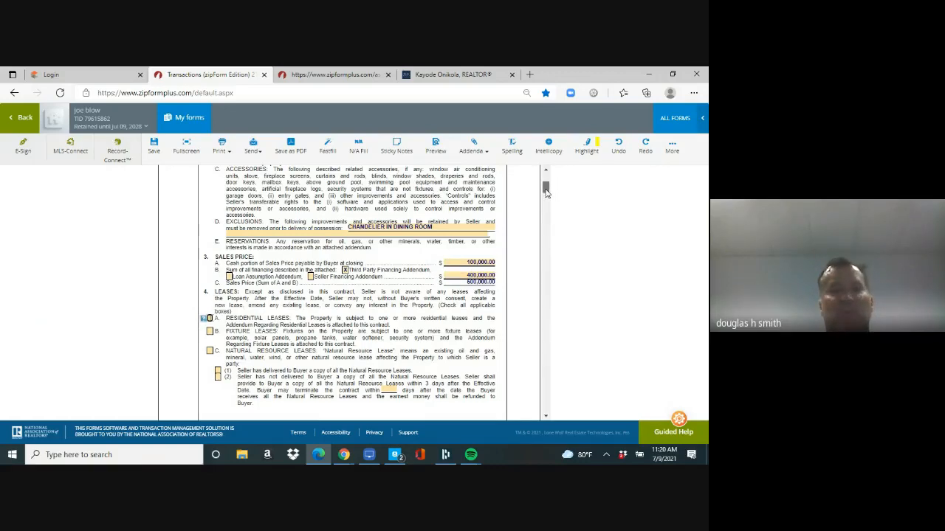
pyautogui.scroll(-1, 546, 192)
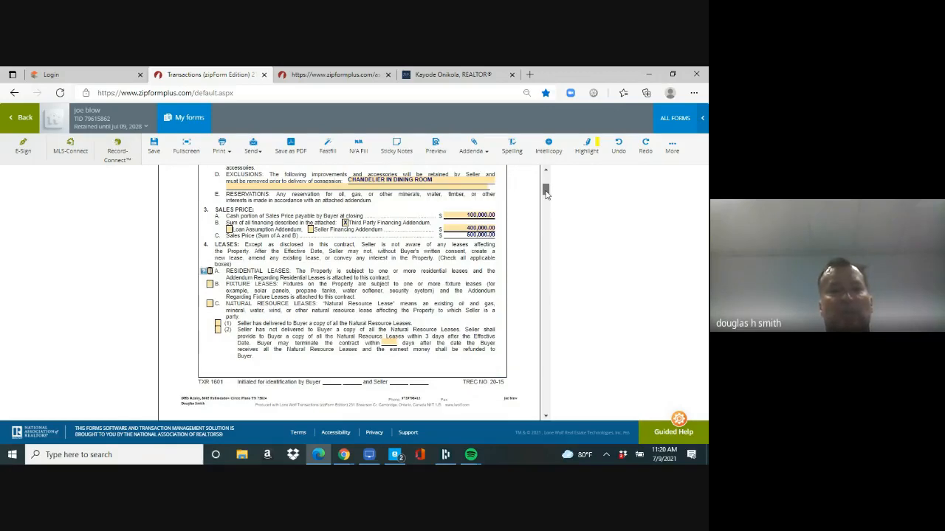
pyautogui.moveTo(546, 192); pyautogui.dragTo(546, 204)
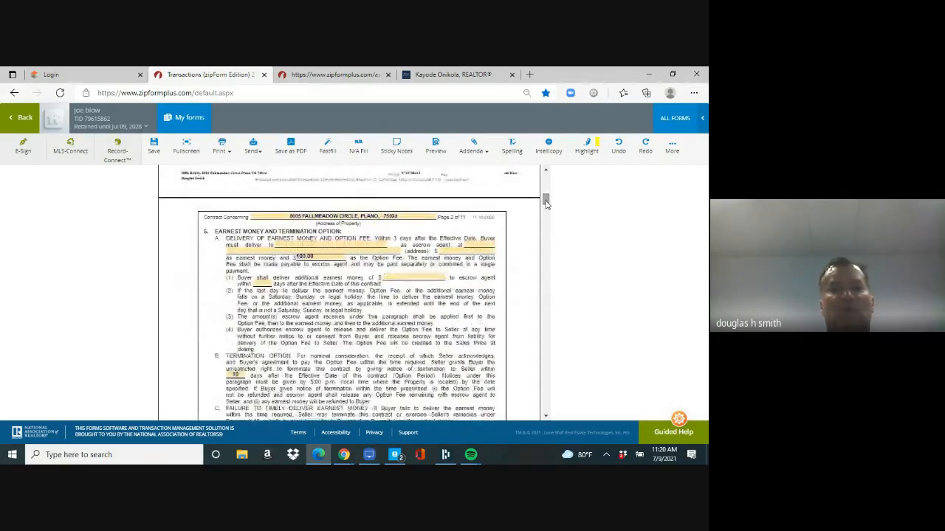
# Step: Name TRULY TITLE as escrow agent and enter its office address
pyautogui.click(311, 243)
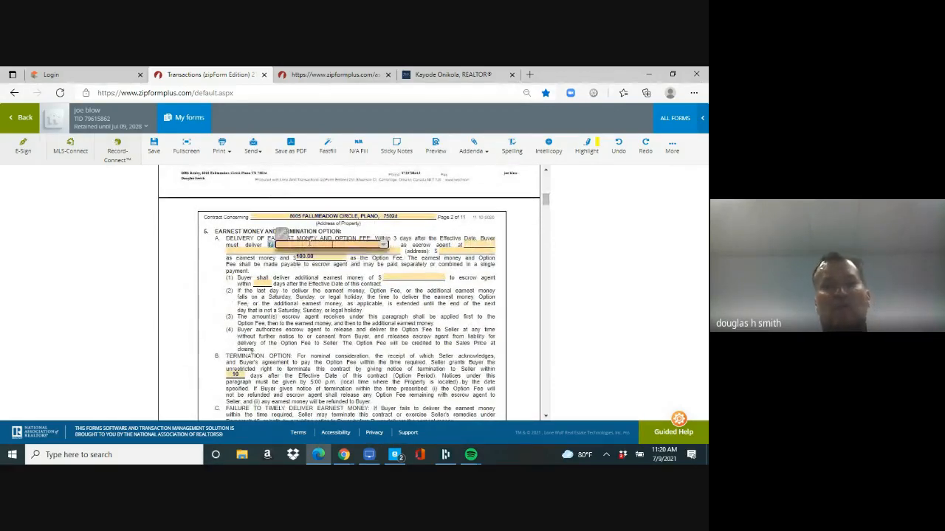
pyautogui.write('TR')
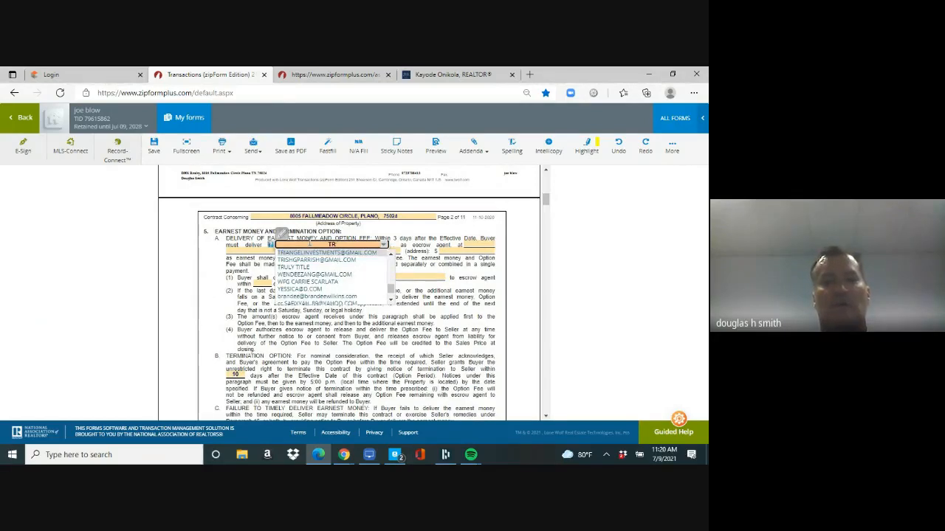
pyautogui.write('ULY TITLE')
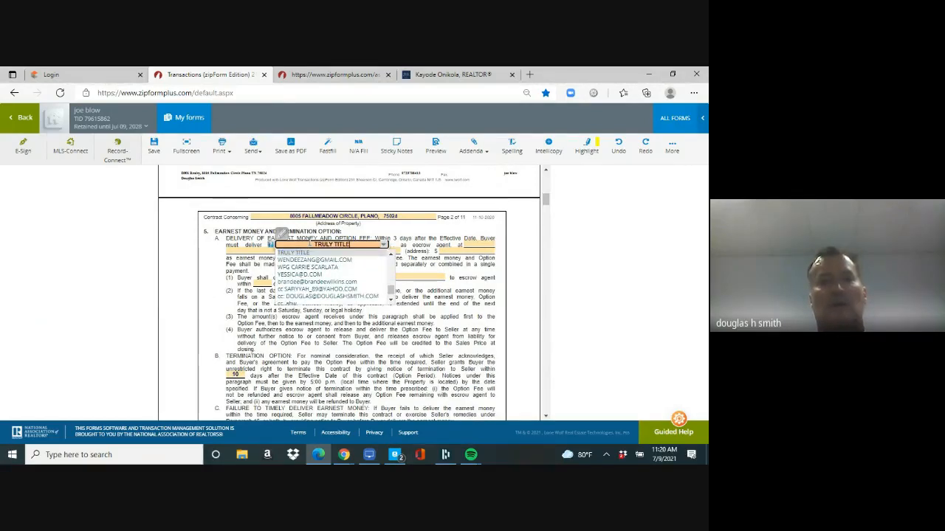
pyautogui.press('Return')
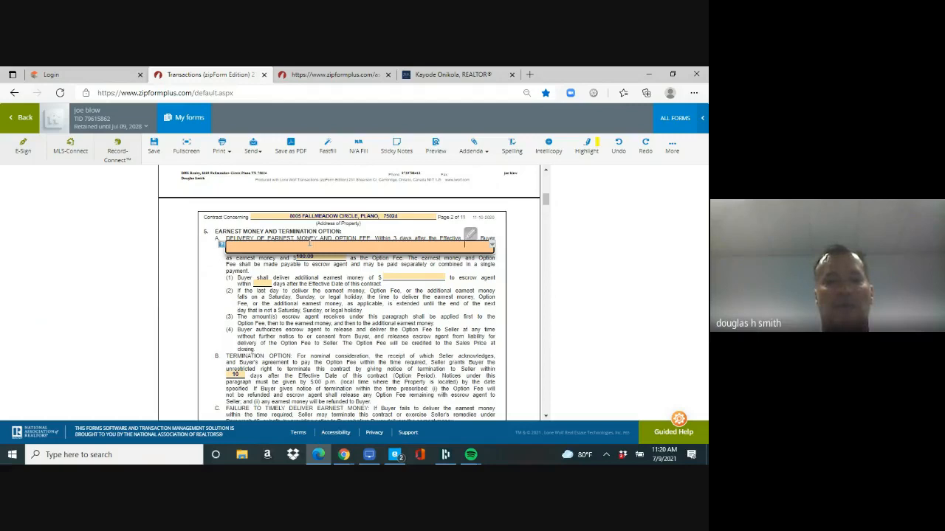
pyautogui.write('2301 DALALS PA')
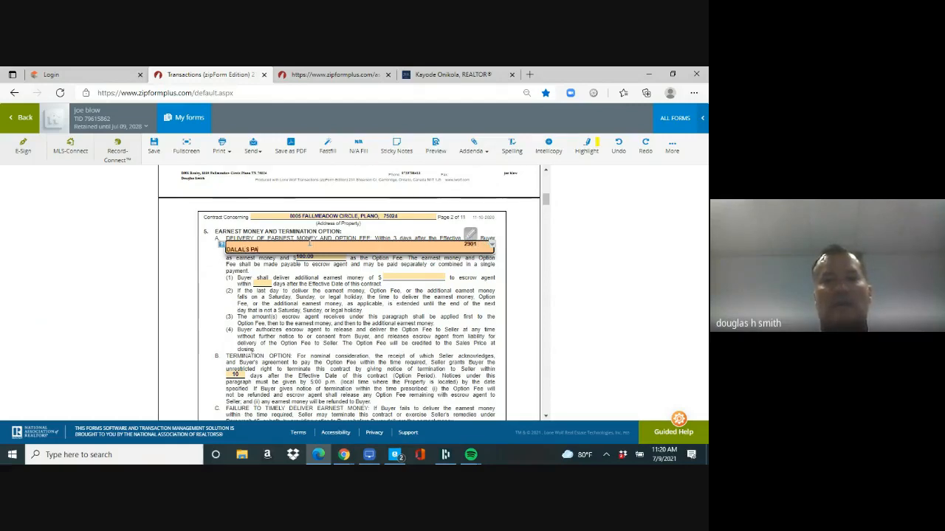
pyautogui.press('BackSpace')
pyautogui.press('BackSpace')
pyautogui.press('BackSpace')
pyautogui.press('BackSpace')
pyautogui.press('BackSpace')
pyautogui.press('BackSpace')
pyautogui.press('BackSpace')
pyautogui.press('BackSpace')
pyautogui.press('BackSpace')
pyautogui.write('DALLAS')
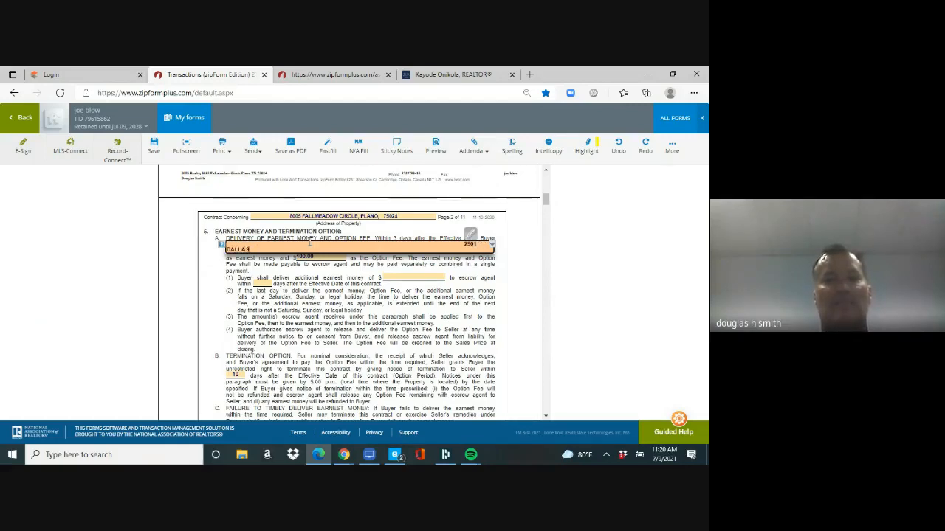
pyautogui.write(' PARKWAY')
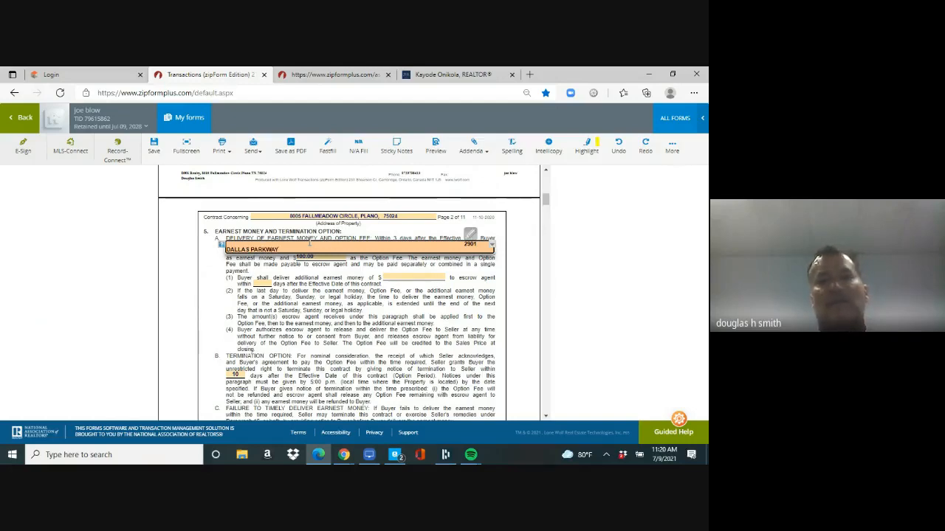
pyautogui.write(';')
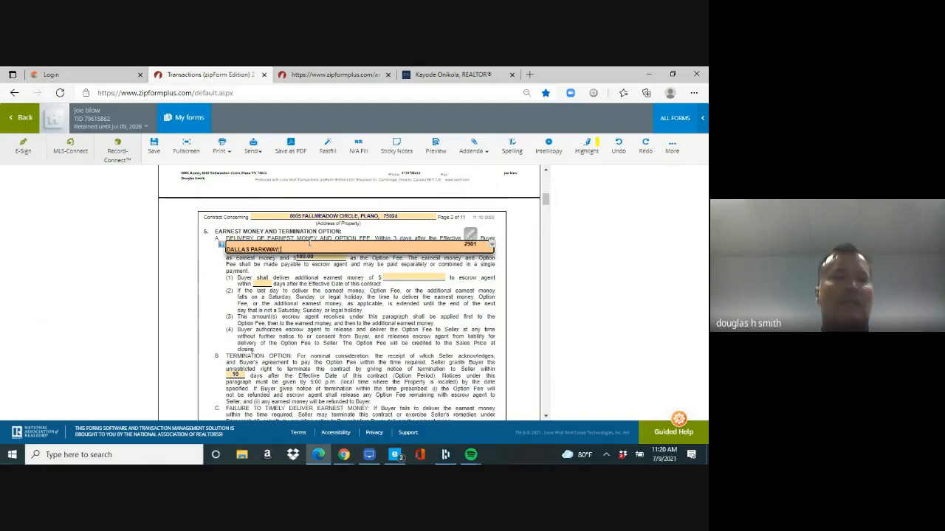
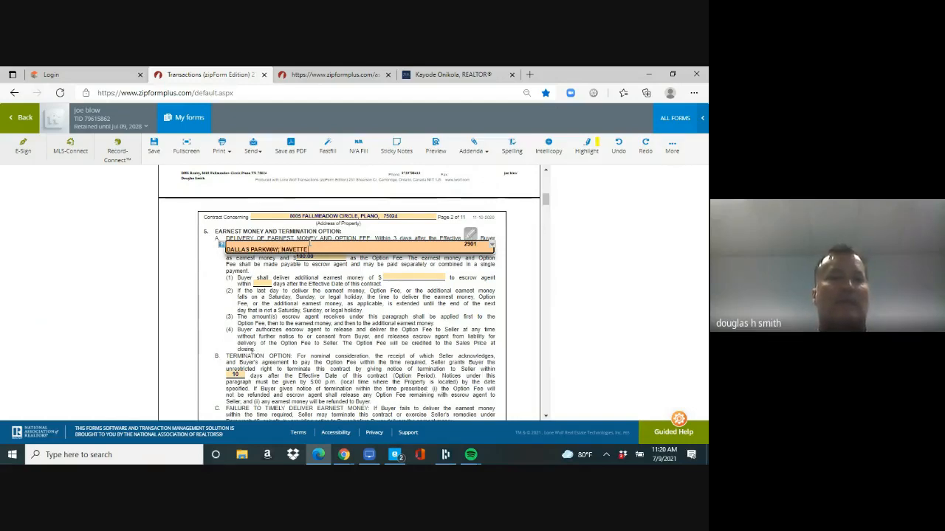
pyautogui.press('Tab')
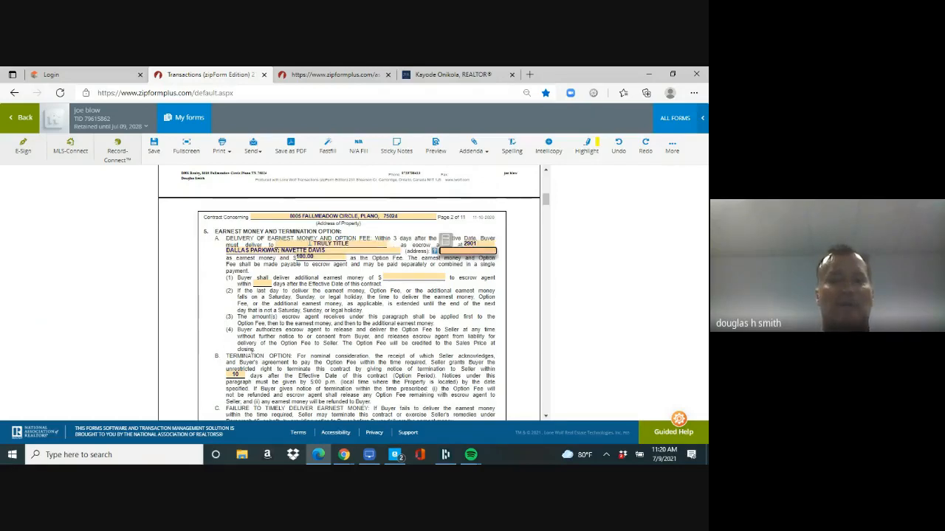
# Step: Set earnest money to 5,000.00, option fee to 1,000.00, and a 5-day termination option
pyautogui.write('5000')
pyautogui.press('Tab')
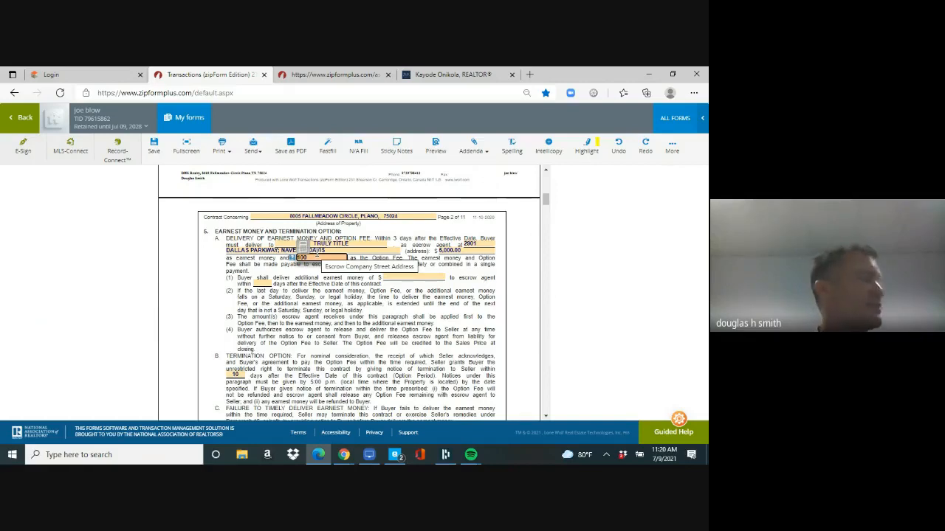
pyautogui.write('500')
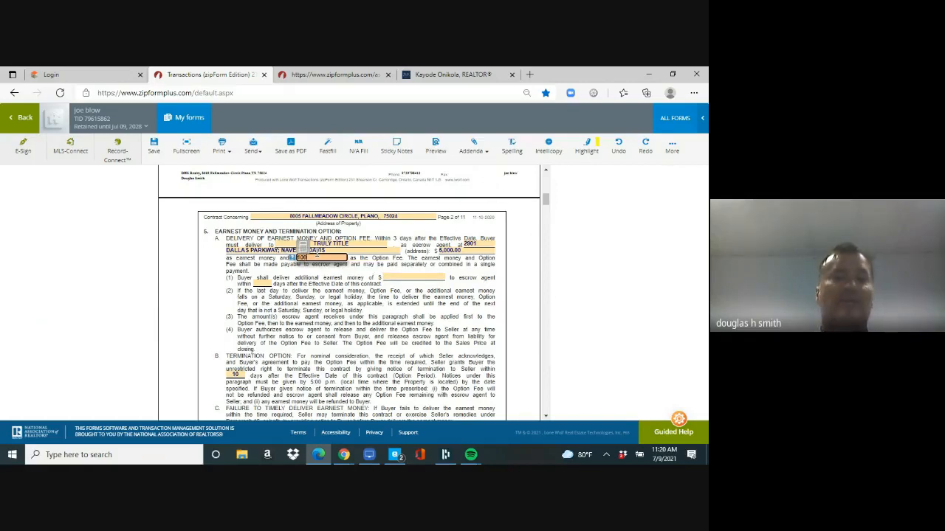
pyautogui.press('Tab')
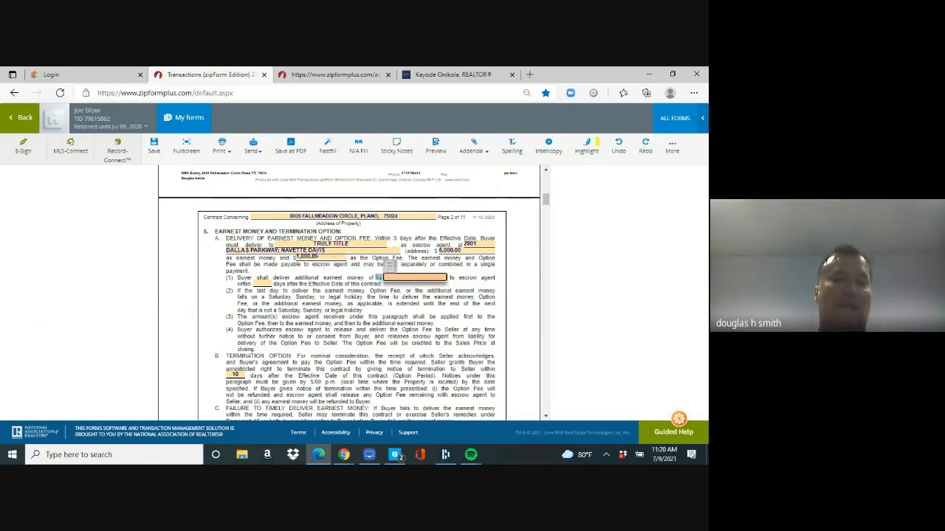
pyautogui.press('Tab')
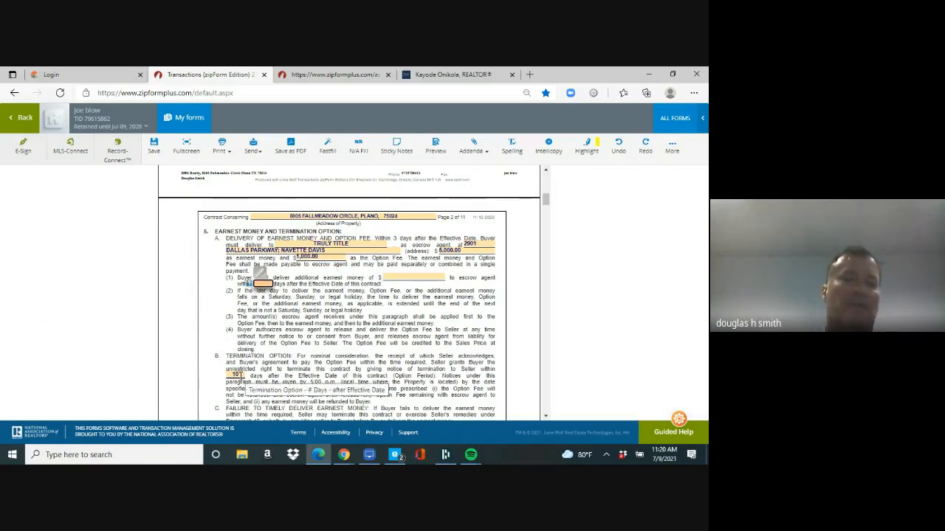
pyautogui.click(237, 376)
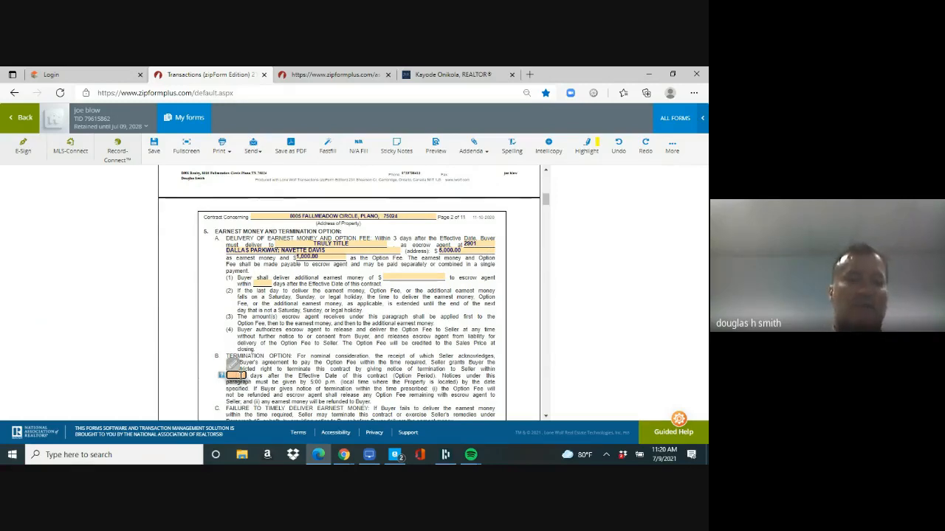
pyautogui.write('5')
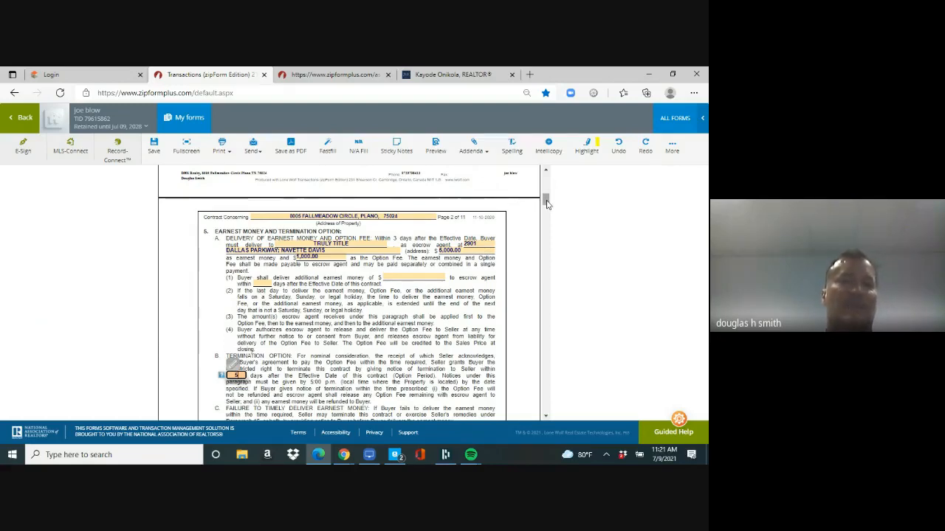
# Step: Mark the owner's title policy as Buyer's expense with TRULY TITLE as the title company
pyautogui.scroll(-3, 547, 204)
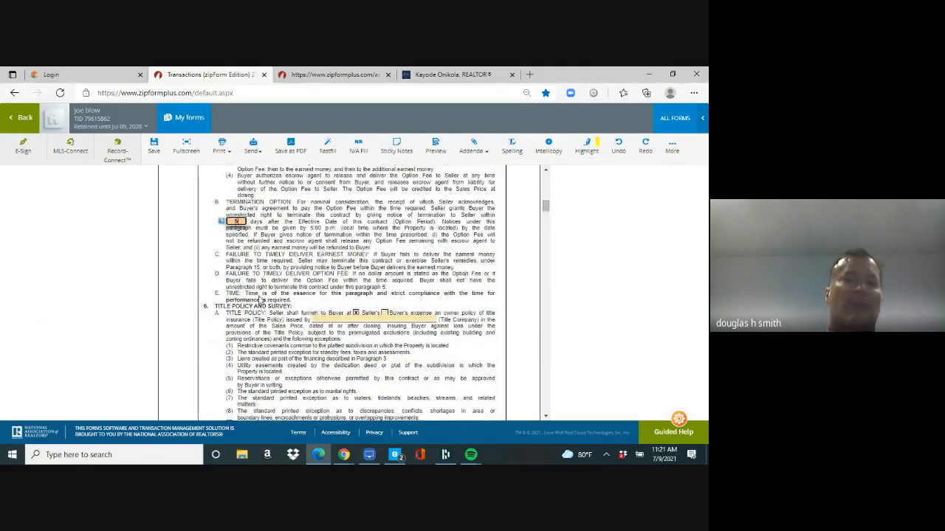
pyautogui.click(356, 315)
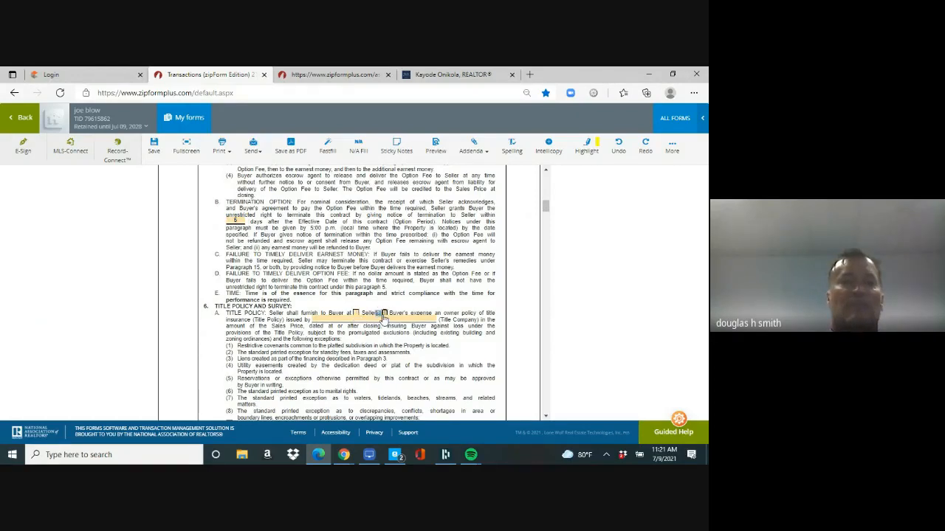
pyautogui.click(384, 314)
pyautogui.click(372, 320)
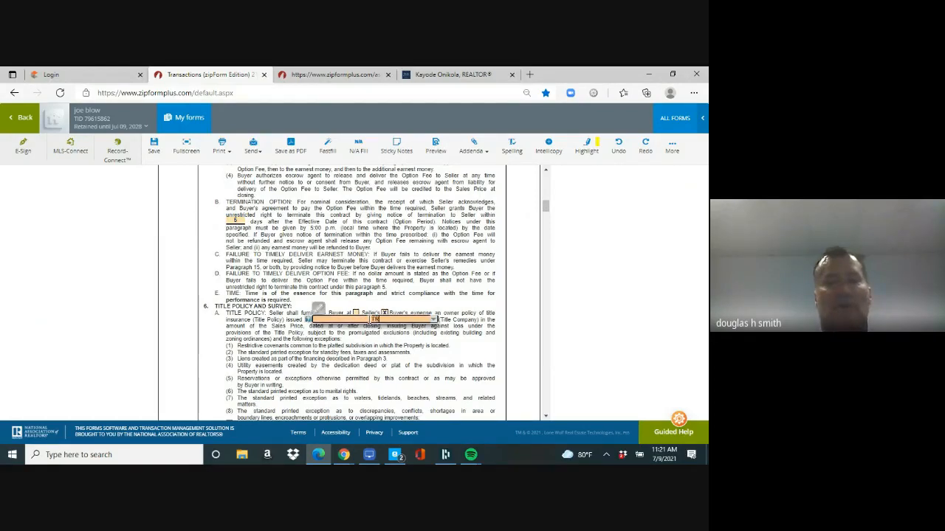
pyautogui.write('TRY')
pyautogui.press('BackSpace')
pyautogui.press('BackSpace')
pyautogui.write('RUL')
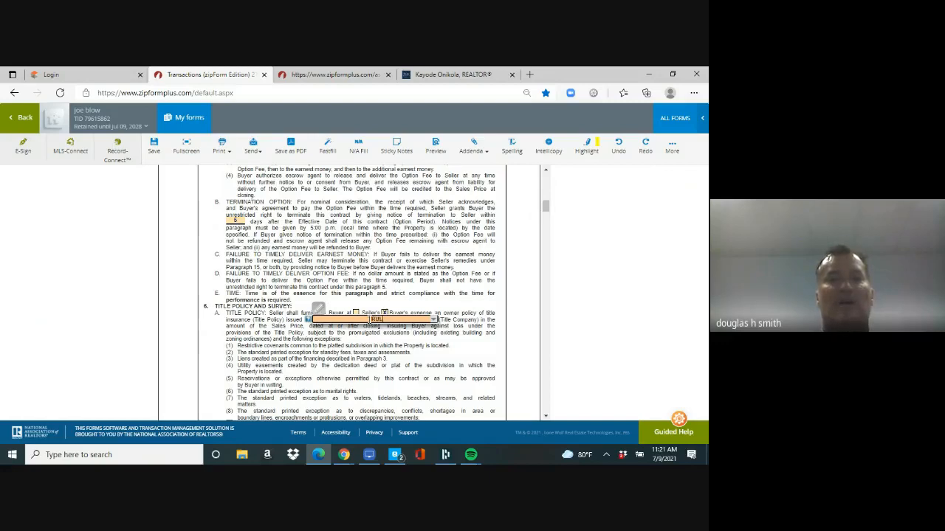
pyautogui.write('Y TITLE')
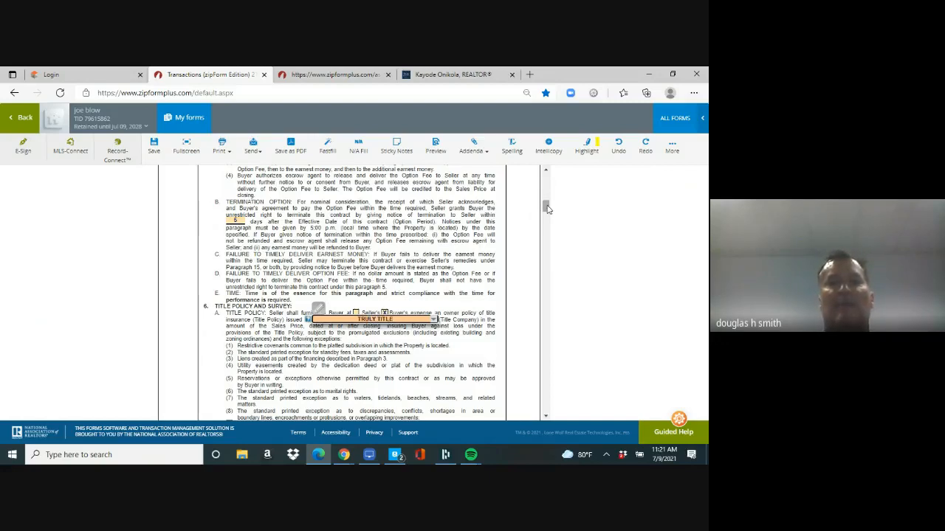
pyautogui.moveTo(546, 206); pyautogui.dragTo(546, 277)
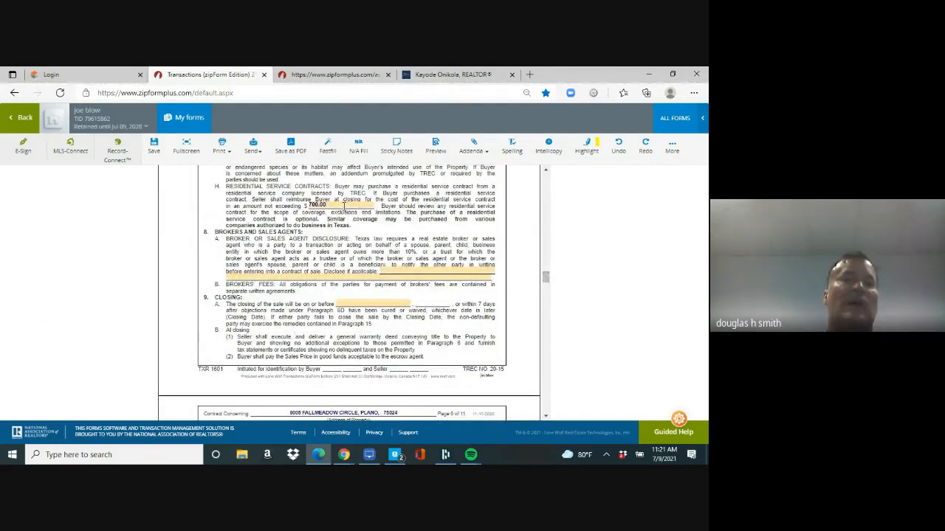
# Step: Clear the 700 service contract amount and set the closing date to July 30, 2021
pyautogui.click(317, 205)
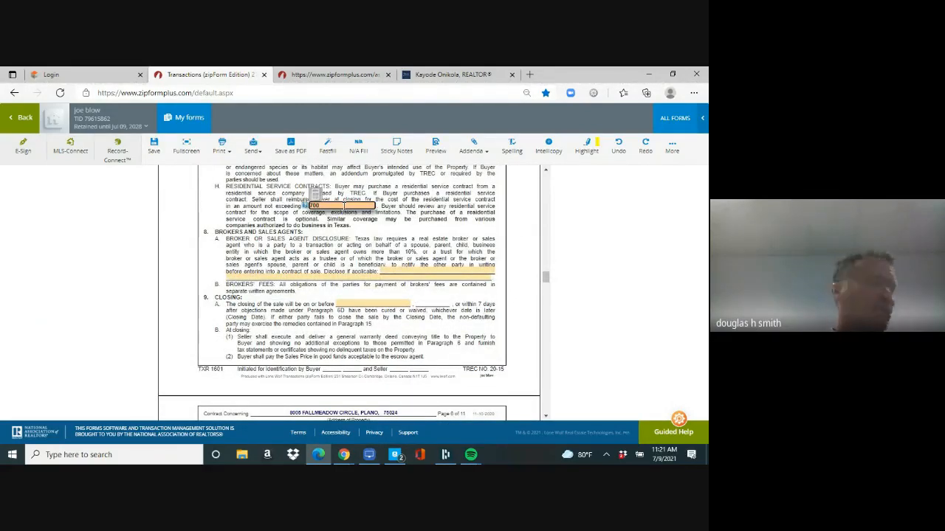
pyautogui.press('BackSpace')
pyautogui.press('BackSpace')
pyautogui.press('BackSpace')
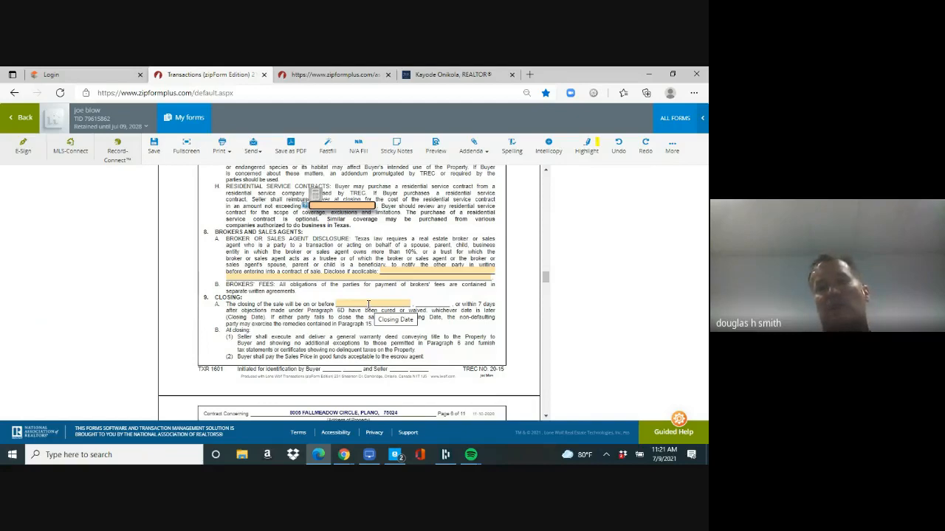
pyautogui.click(368, 303)
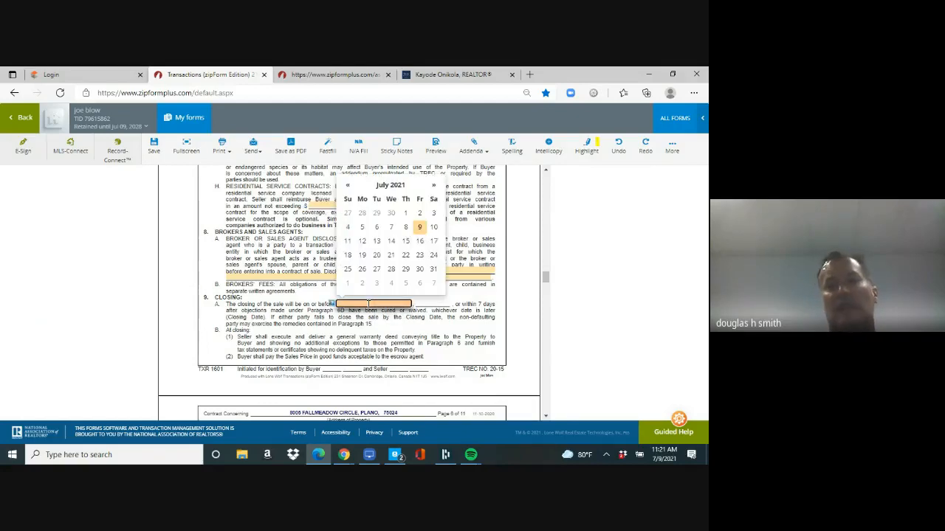
pyautogui.click(418, 269)
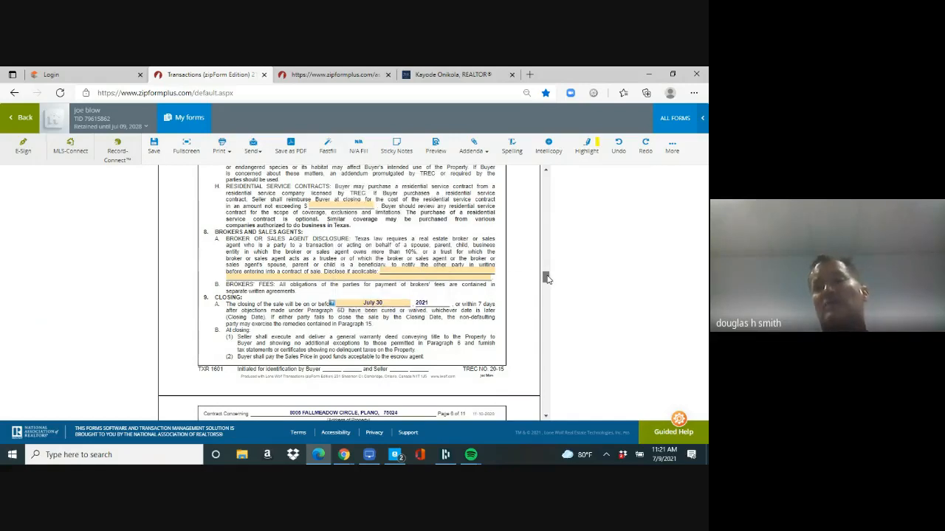
# Step: Give the buyer possession under a temporary residential lease
pyautogui.moveTo(544, 277); pyautogui.dragTo(547, 284)
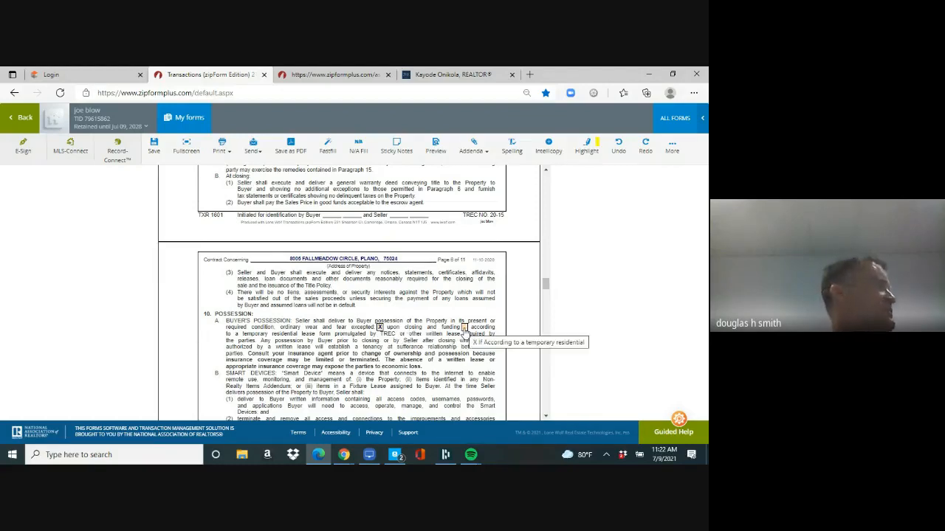
pyautogui.click(463, 328)
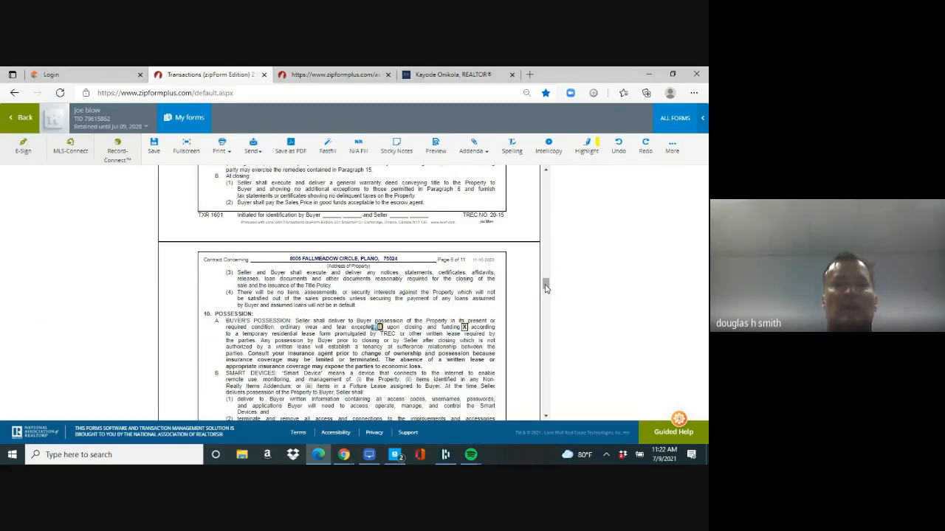
pyautogui.moveTo(546, 287); pyautogui.dragTo(545, 331)
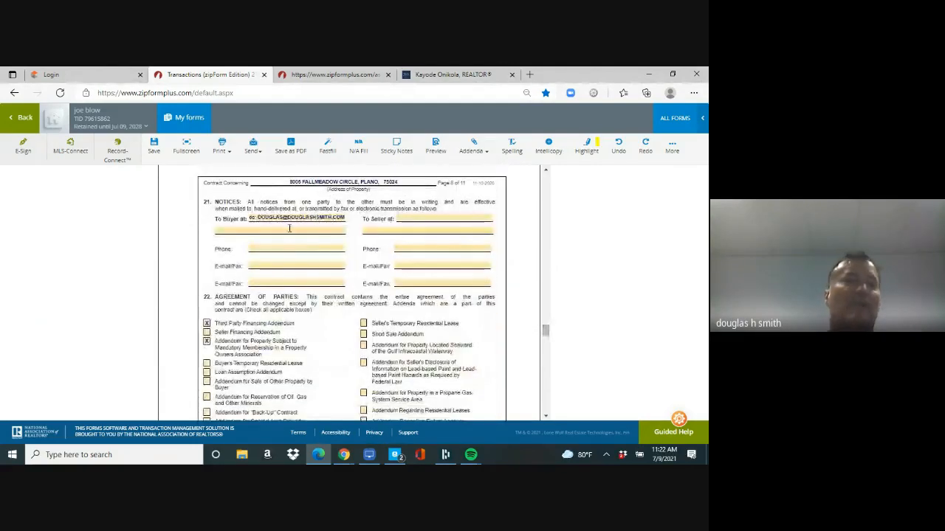
# Step: Enter a second buyer e-mail address in the notices section
pyautogui.click(251, 218)
pyautogui.moveTo(251, 219); pyautogui.dragTo(382, 220)
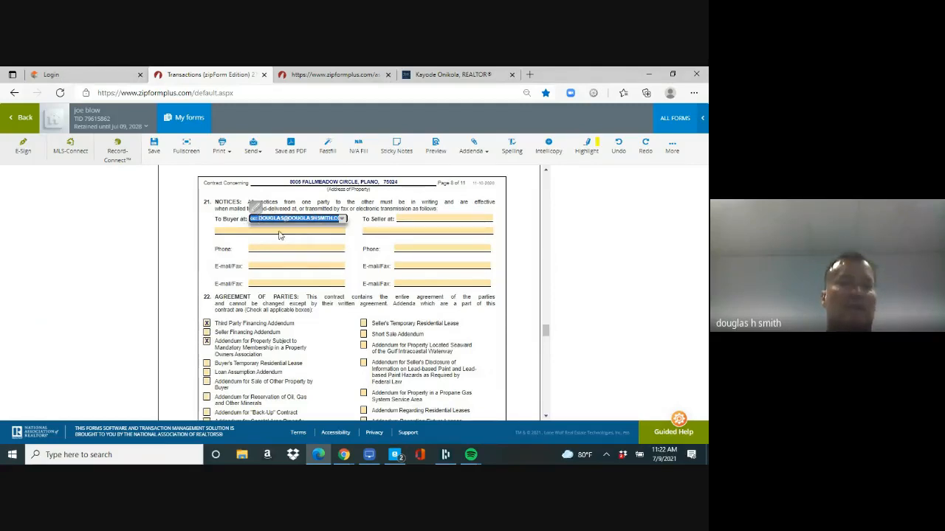
pyautogui.click(267, 284)
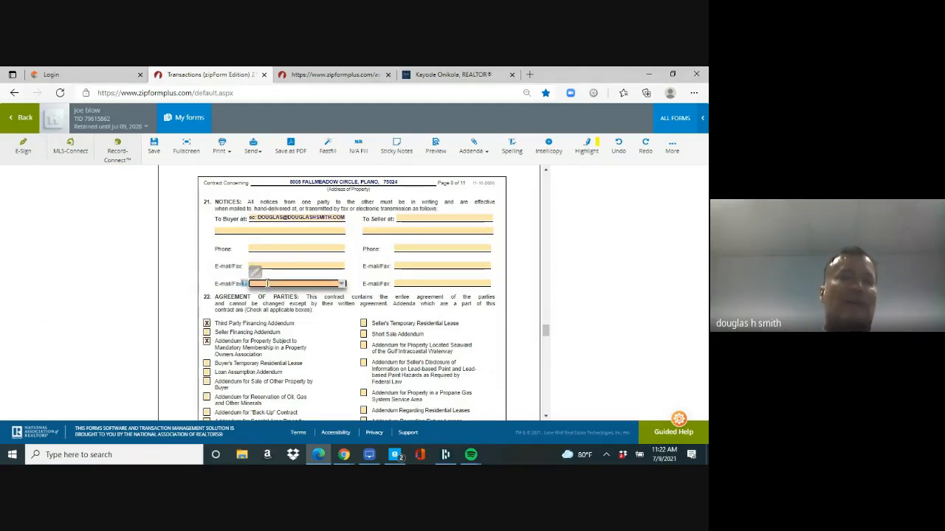
pyautogui.write('D@D.COM')
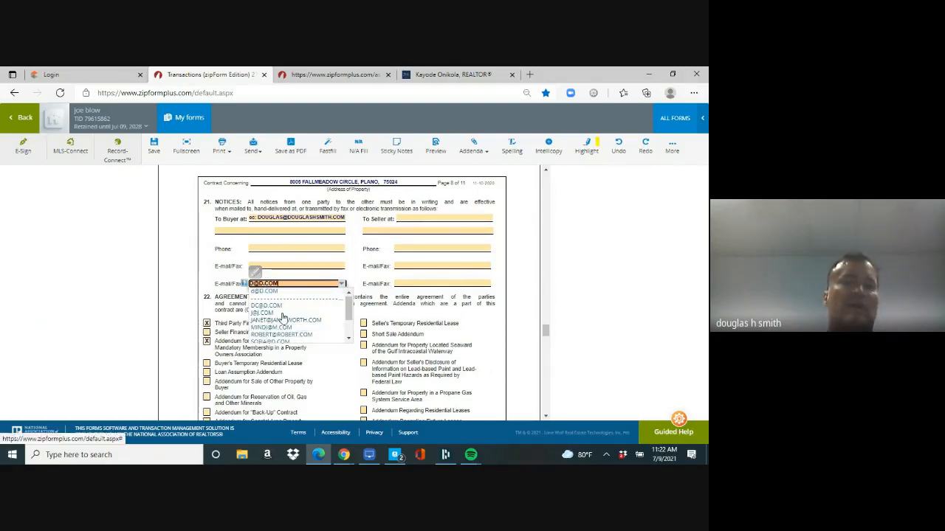
pyautogui.click(593, 332)
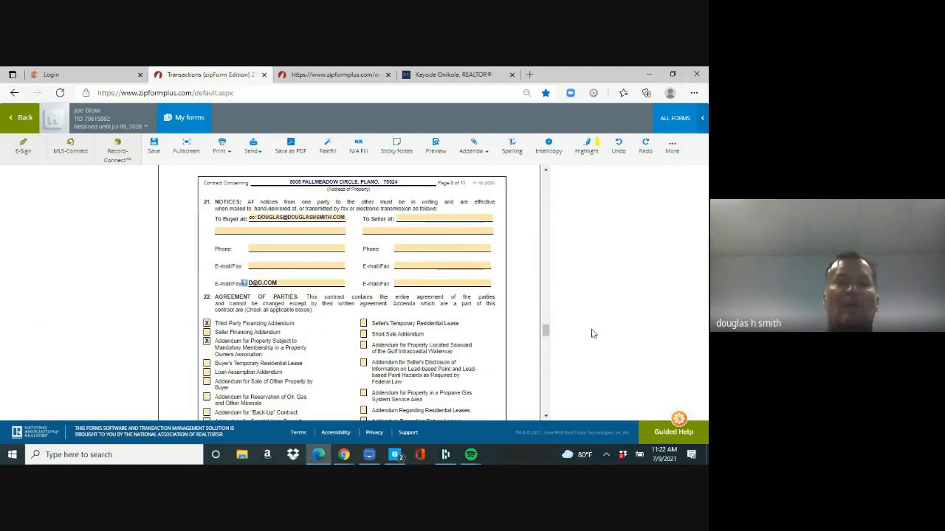
pyautogui.moveTo(544, 331); pyautogui.dragTo(546, 339)
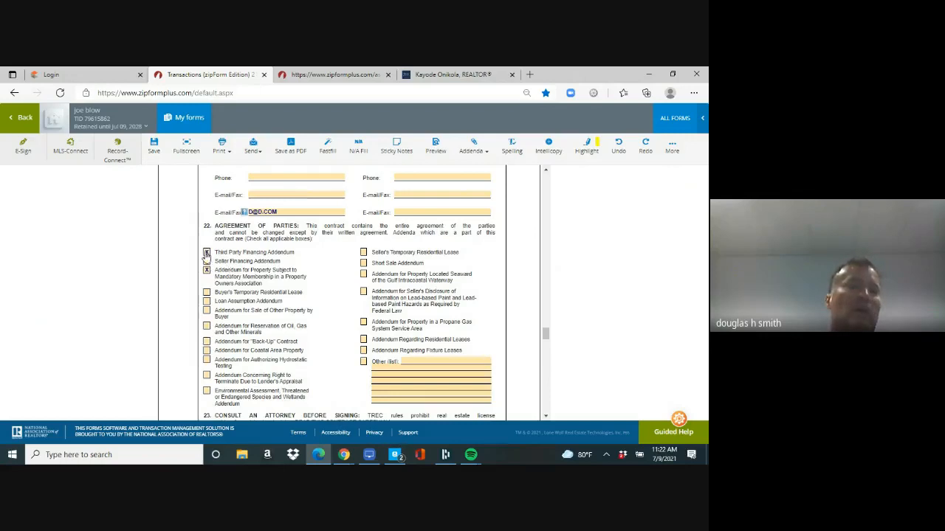
# Step: Check the Right to Terminate, Seller's Temporary Residential Lease, and Other (NON REALTY) addenda
pyautogui.click(207, 376)
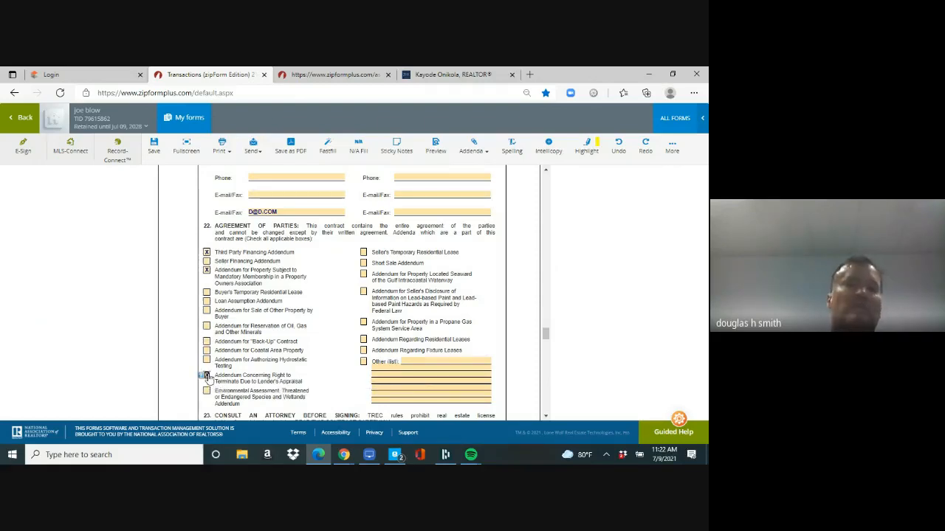
pyautogui.click(363, 254)
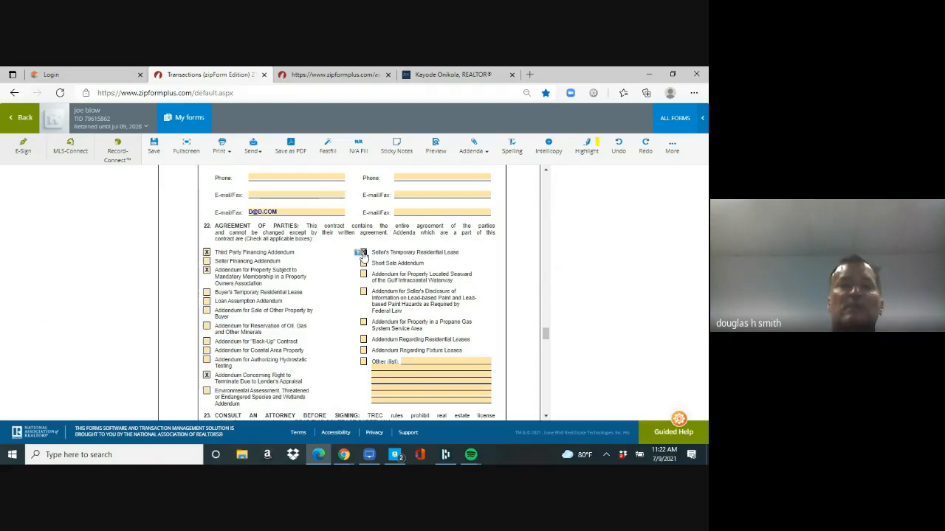
pyautogui.click(363, 364)
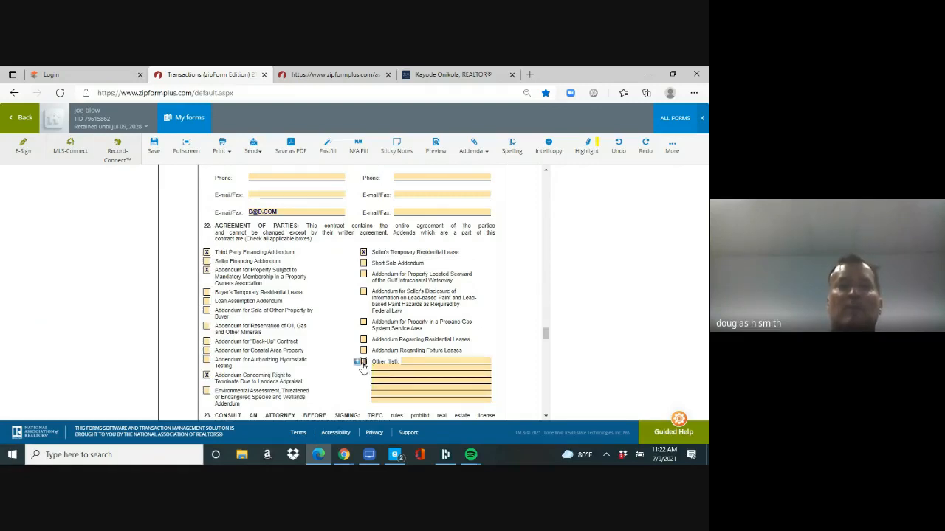
pyautogui.click(405, 361)
pyautogui.write('NON REALTY')
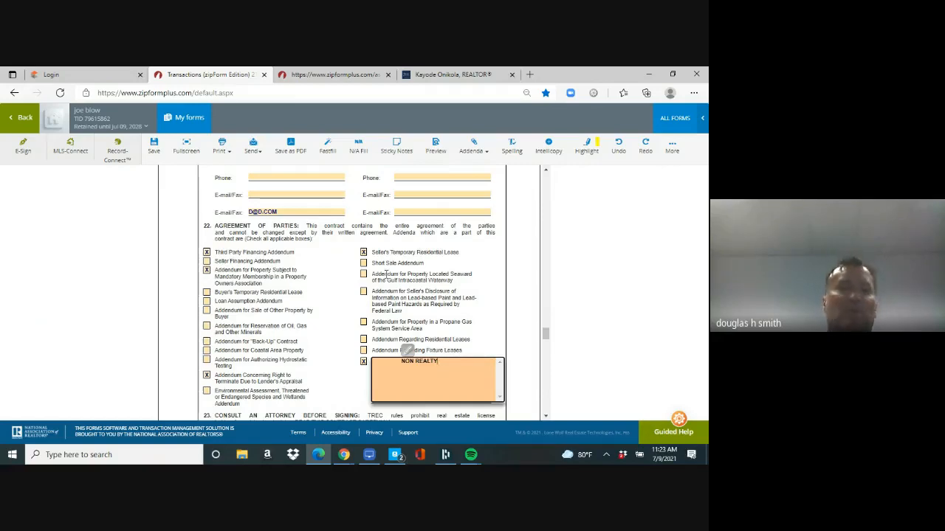
pyautogui.click(363, 292)
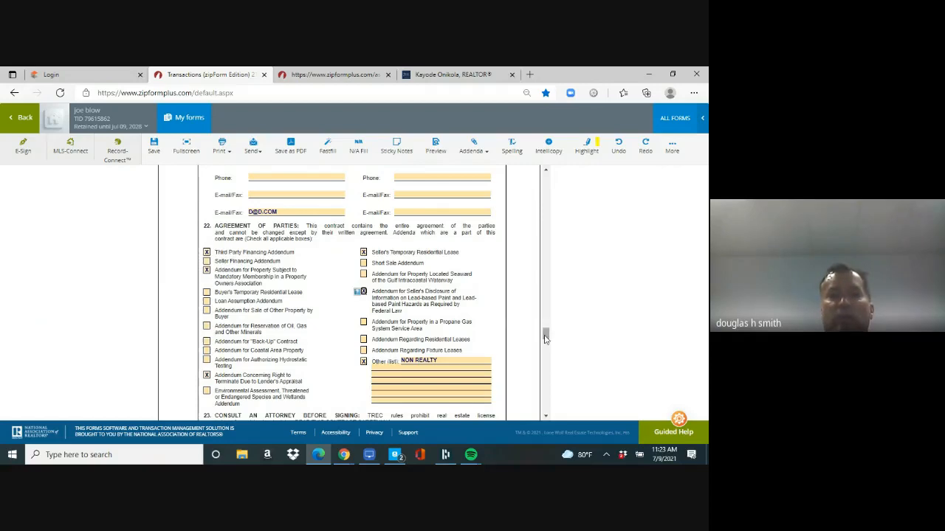
pyautogui.moveTo(545, 337); pyautogui.dragTo(545, 385)
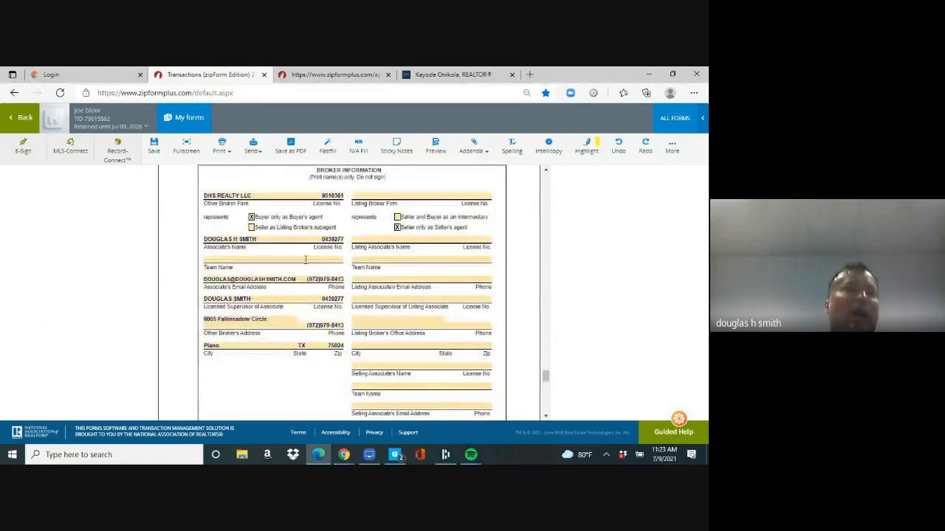
# Step: Review the buyer-side associate's name, license, e-mail and phone in Broker Information
pyautogui.click(254, 239)
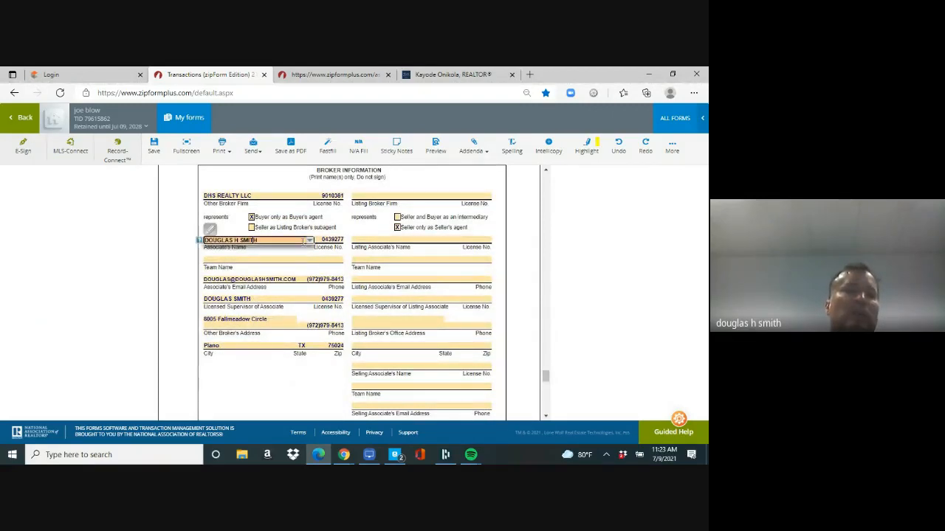
pyautogui.click(332, 240)
pyautogui.click(252, 279)
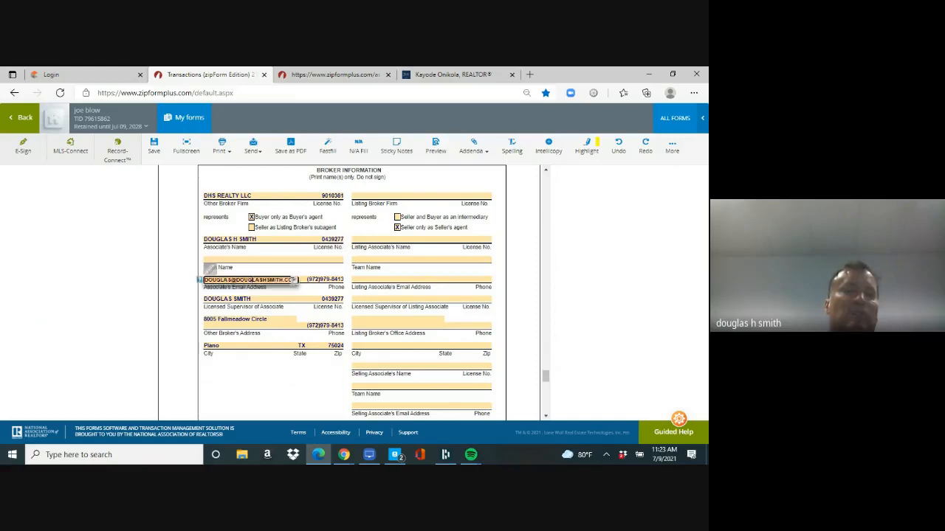
pyautogui.click(325, 279)
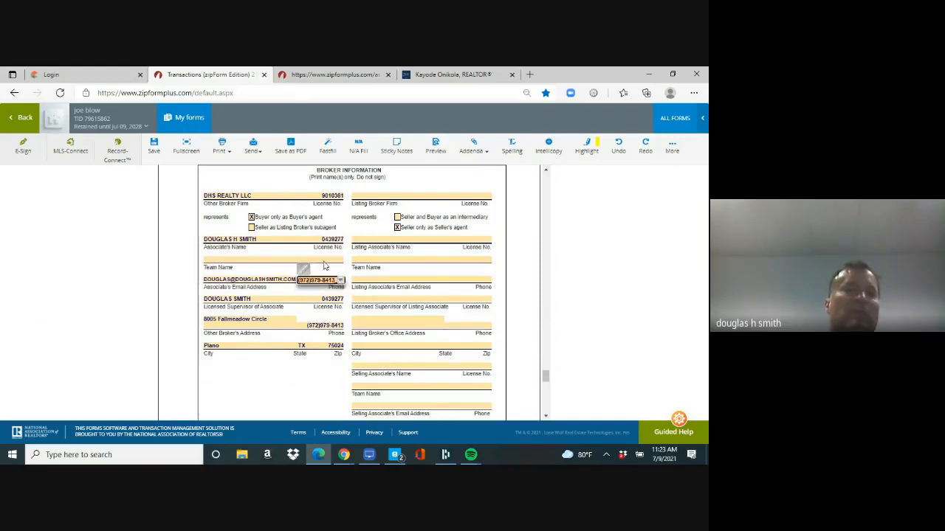
pyautogui.click(361, 196)
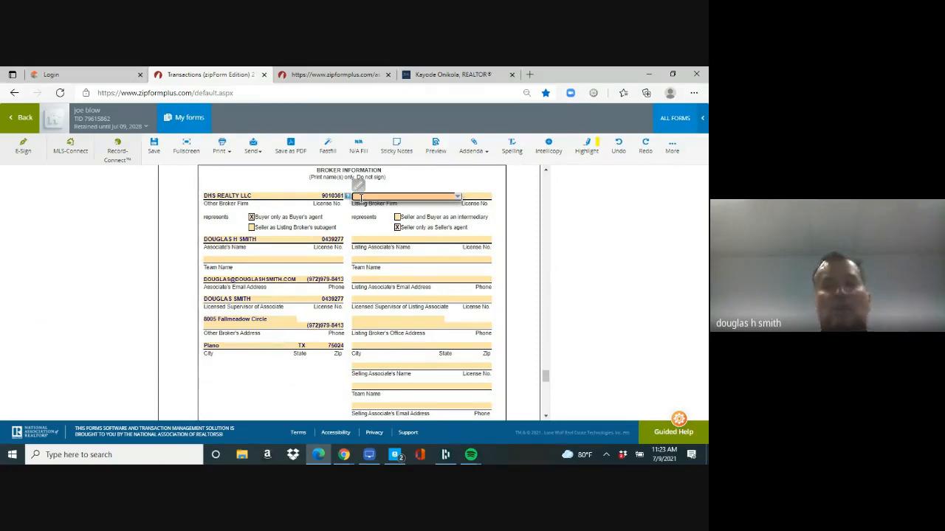
# Step: Enter EBBY HALLIDAY as listing broker with its license number, representing the seller only
pyautogui.write('e')
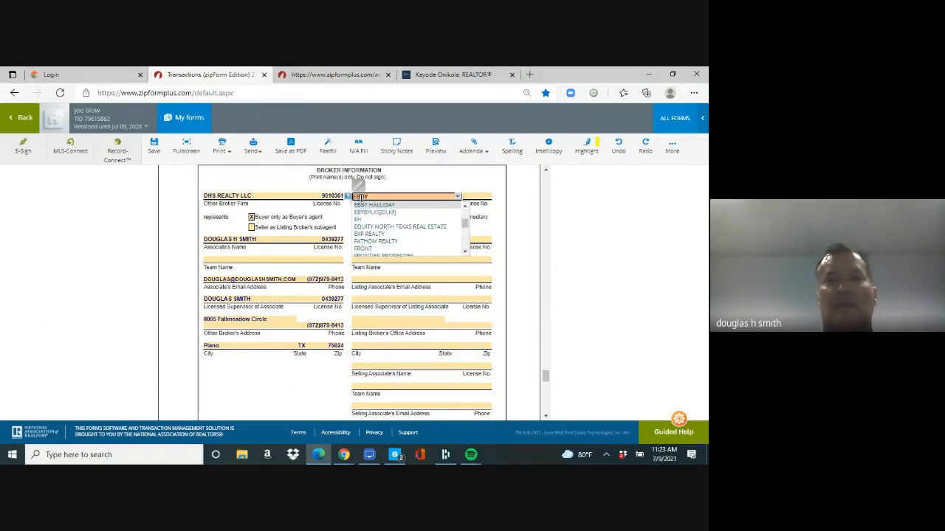
pyautogui.write('BBY HALLIDAY')
pyautogui.press('Tab')
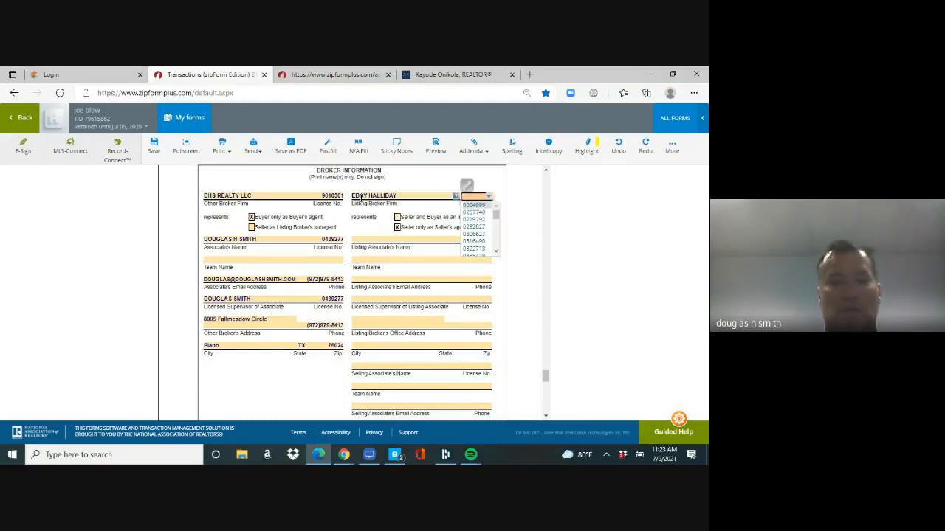
pyautogui.press('Down')
pyautogui.write('02564645')
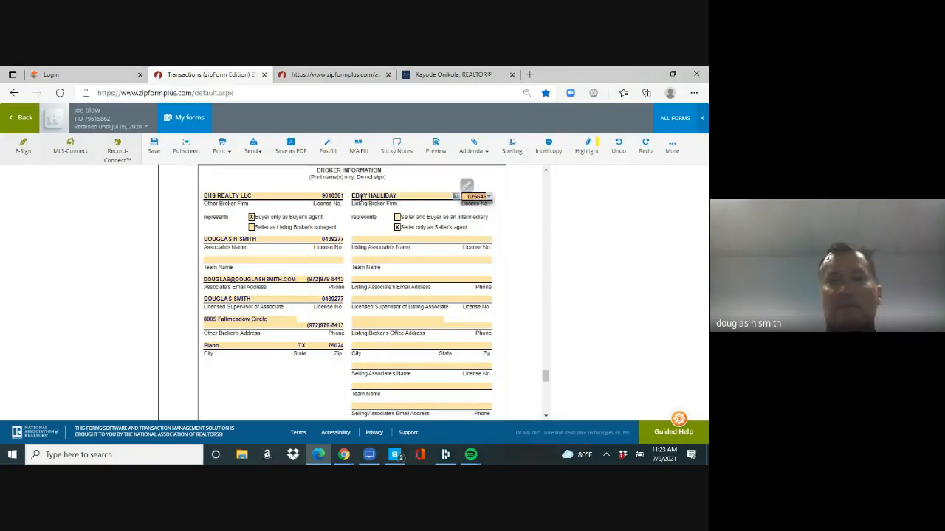
pyautogui.press('Tab')
pyautogui.press('Tab')
pyautogui.press('space')
pyautogui.press('Tab')
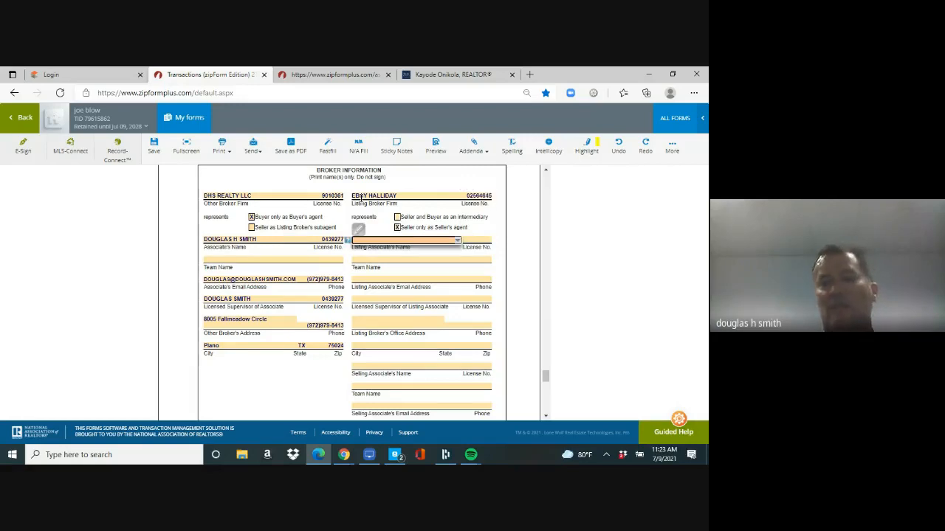
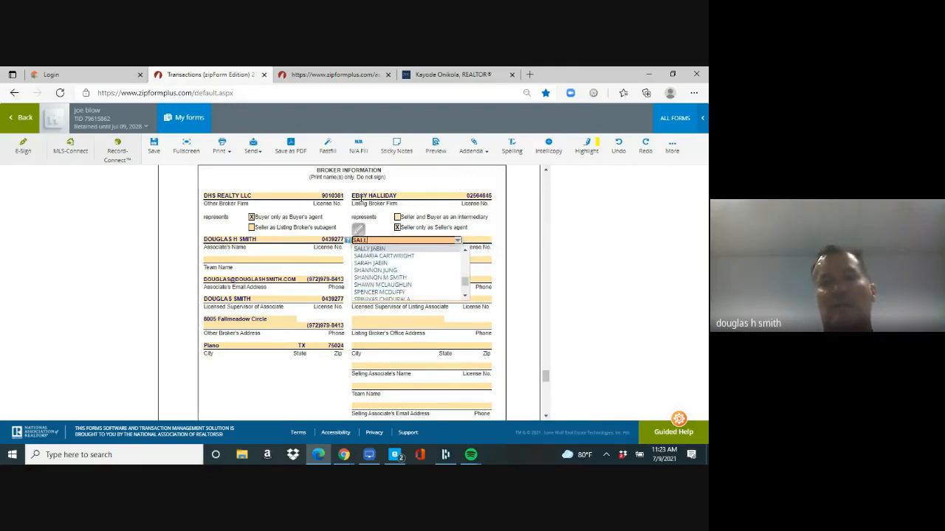
# Step: Enter the listing associate's name, license number, e-mail and phone
pyautogui.press('Tab')
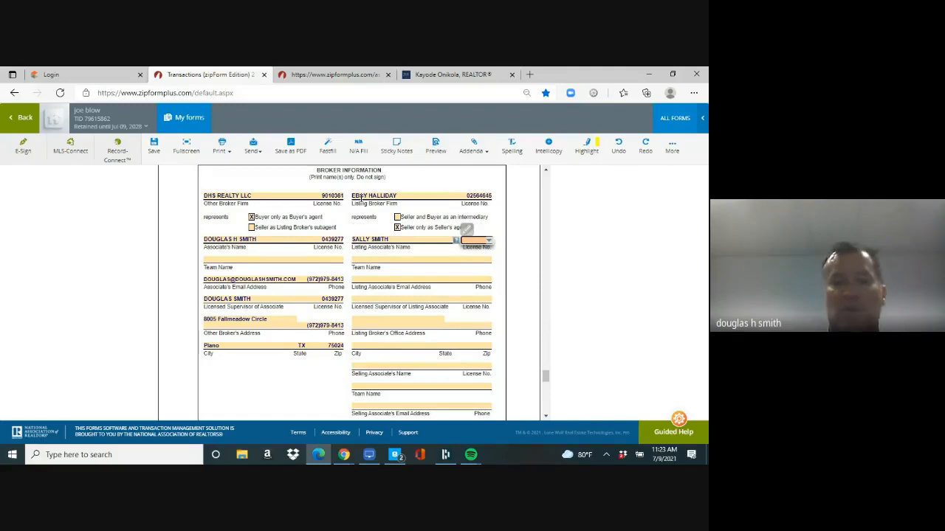
pyautogui.write('09484747')
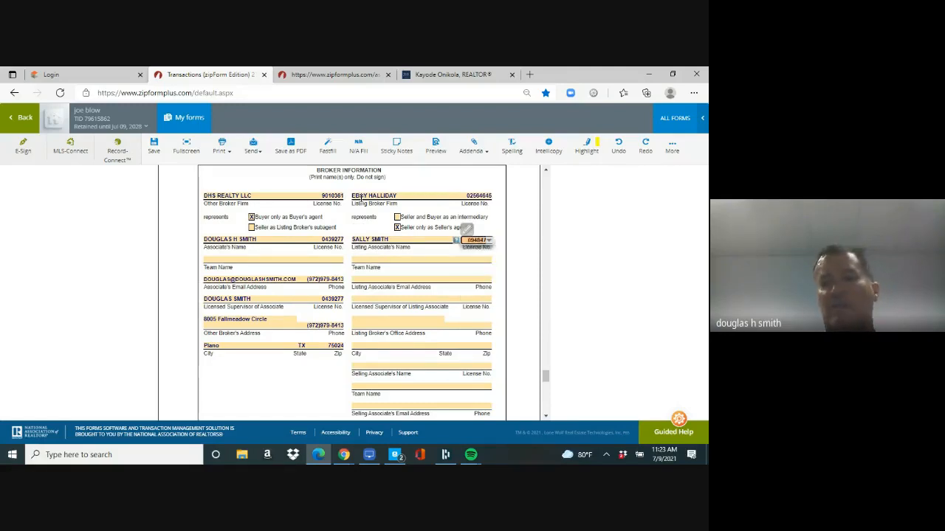
pyautogui.press('Tab')
pyautogui.press('Tab')
pyautogui.write('D@D.COM')
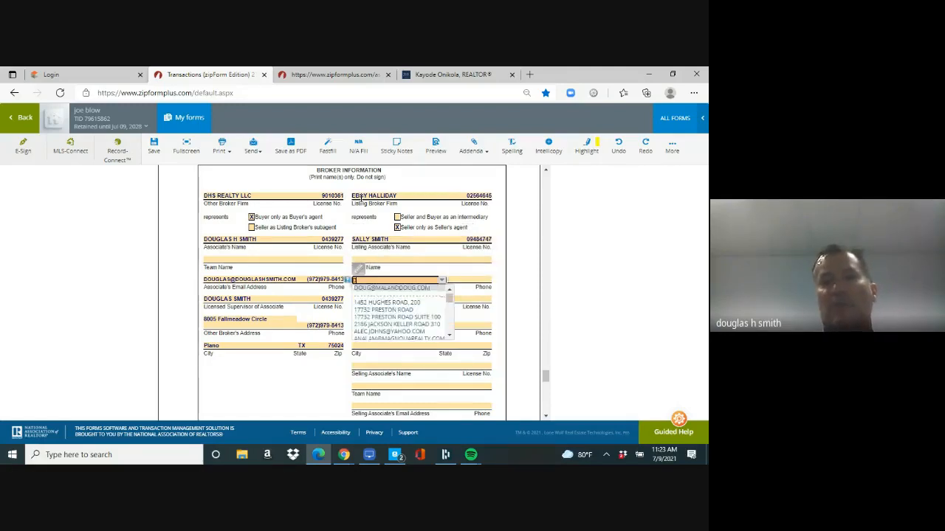
pyautogui.press('Tab')
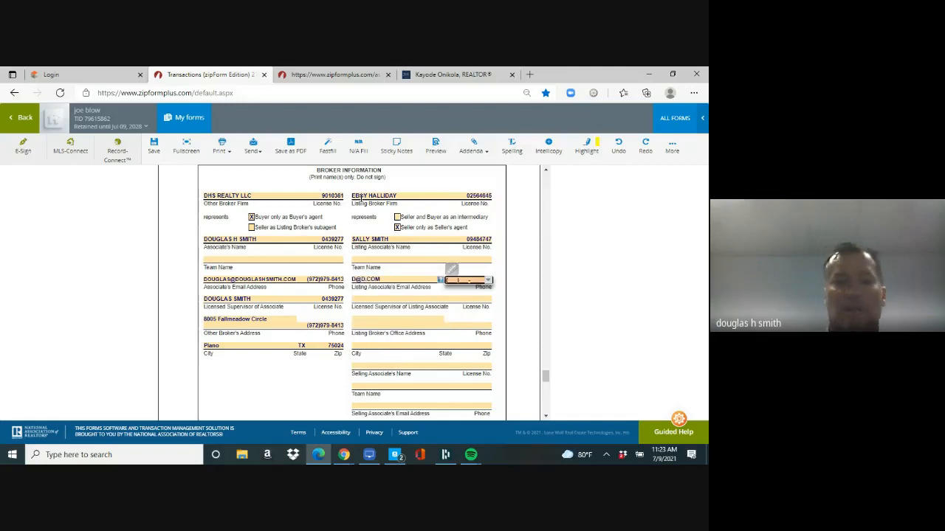
pyautogui.write('(972)555-121')
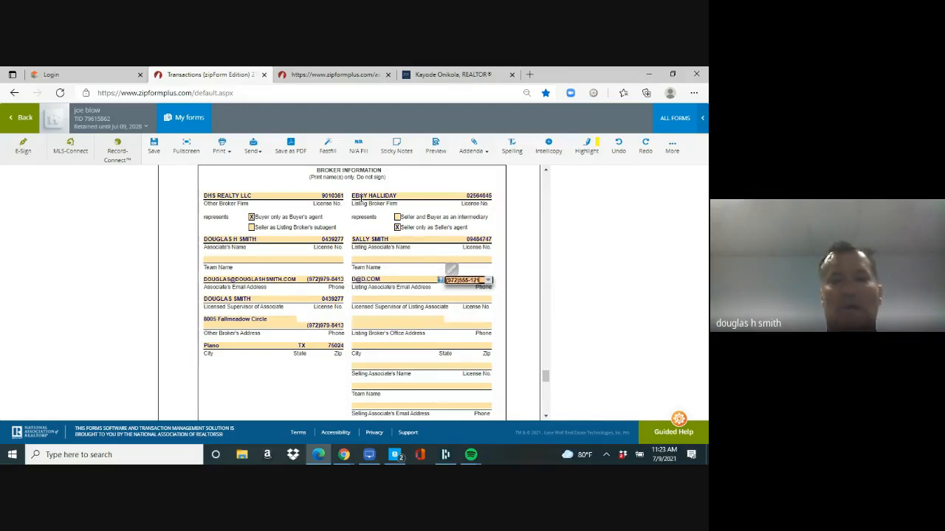
pyautogui.write('2')
pyautogui.press('Tab')
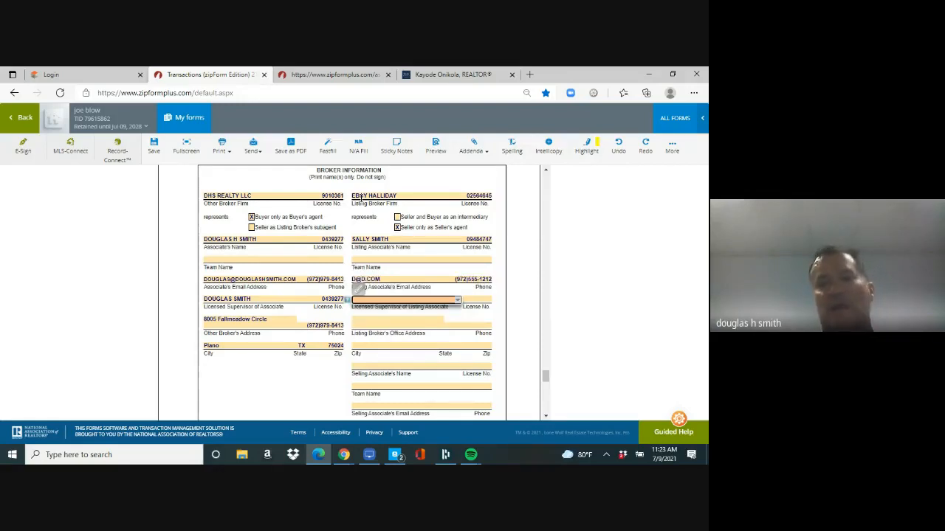
# Step: Enter the listing supervisor's name and license number
pyautogui.write('MR')
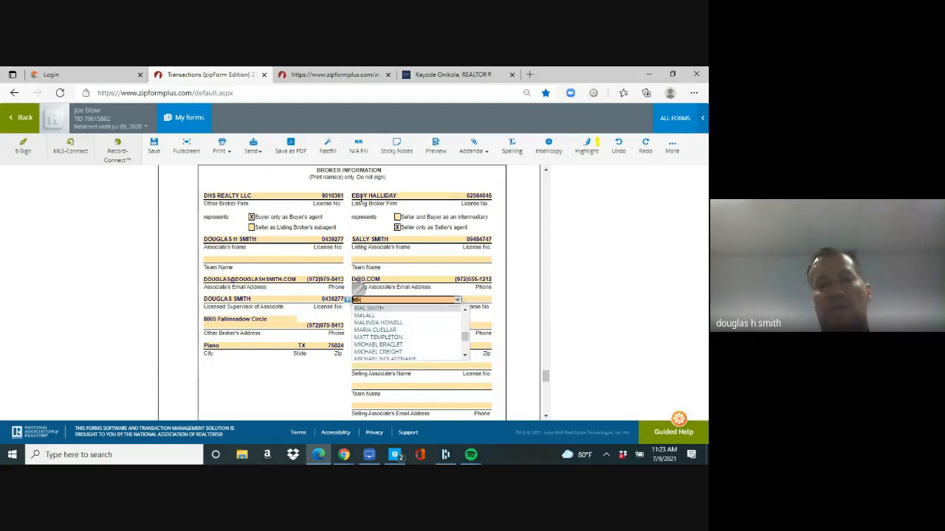
pyautogui.write(' DICK')
pyautogui.press('Tab')
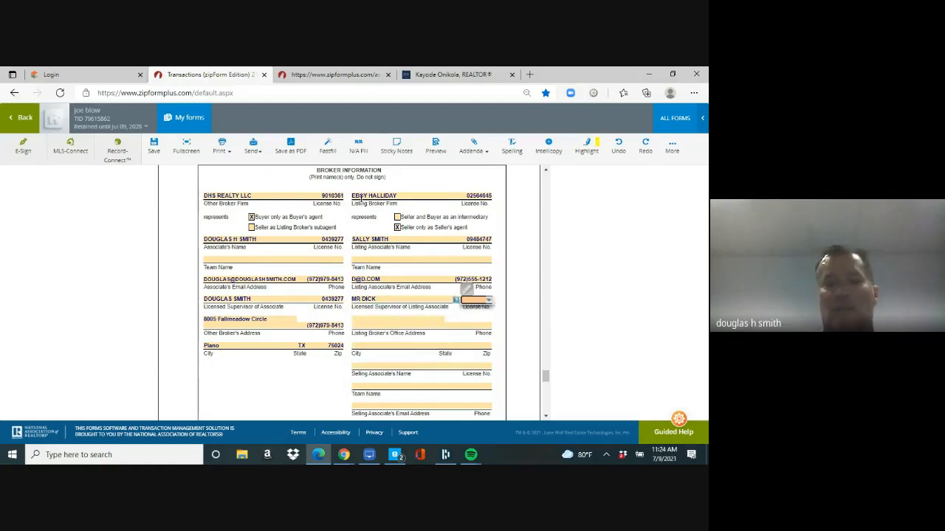
pyautogui.write('06573847')
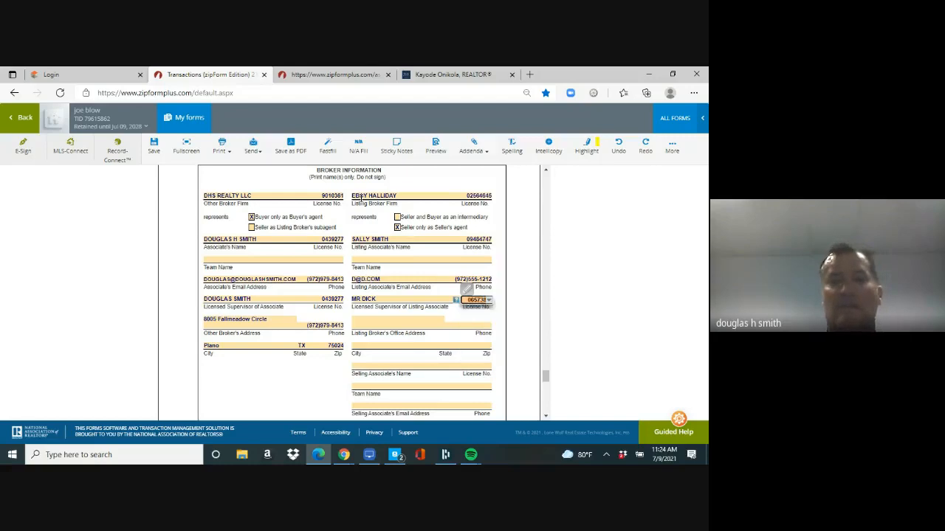
pyautogui.press('Tab')
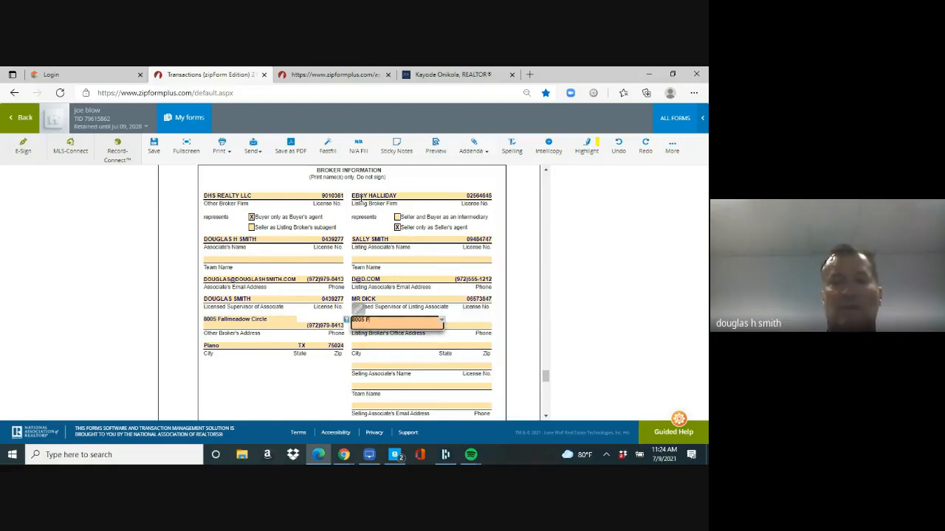
# Step: Enter the listing office's street address, city MAIN, state TX and zip 75024
pyautogui.press('Tab')
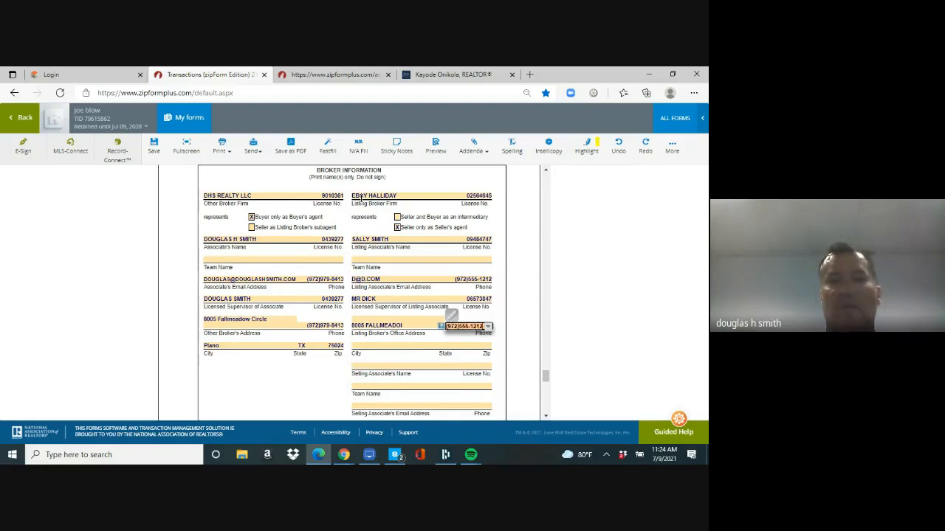
pyautogui.press('Tab')
pyautogui.write('MAIN')
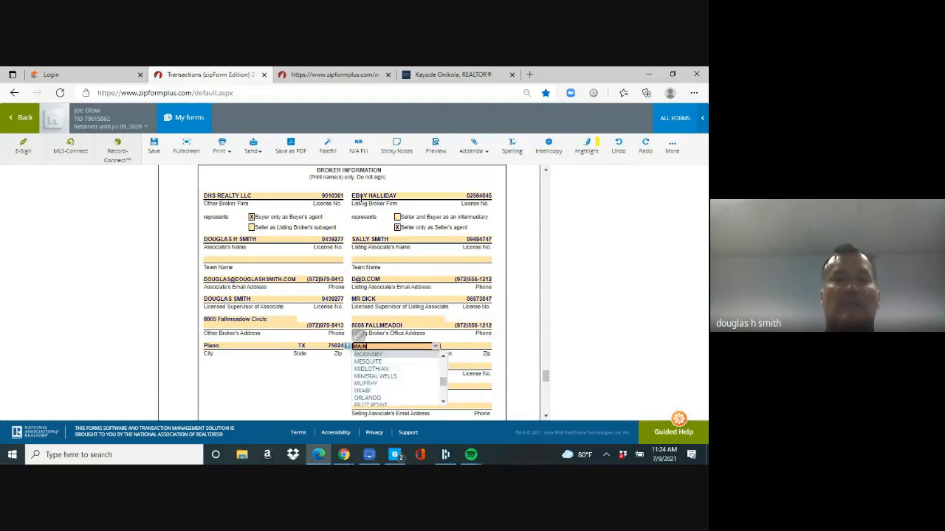
pyautogui.press('Tab')
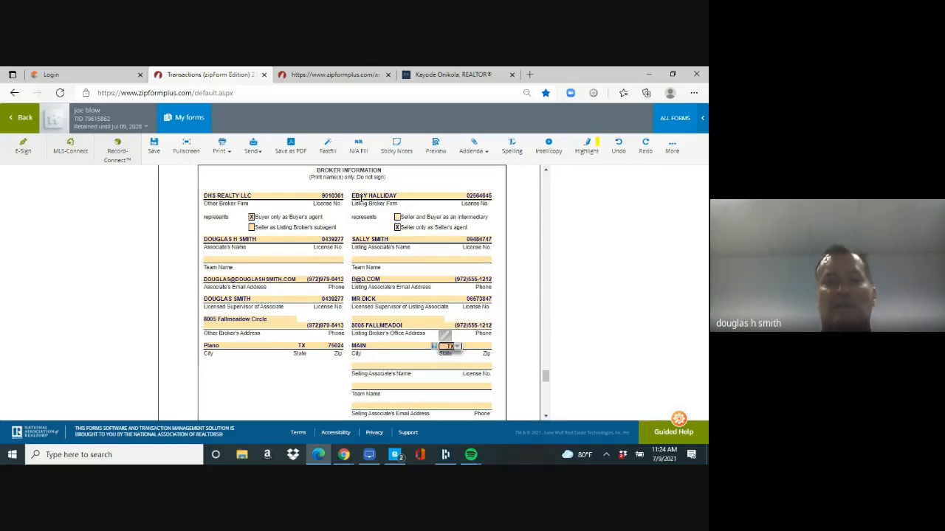
pyautogui.press('Tab')
pyautogui.write('750')
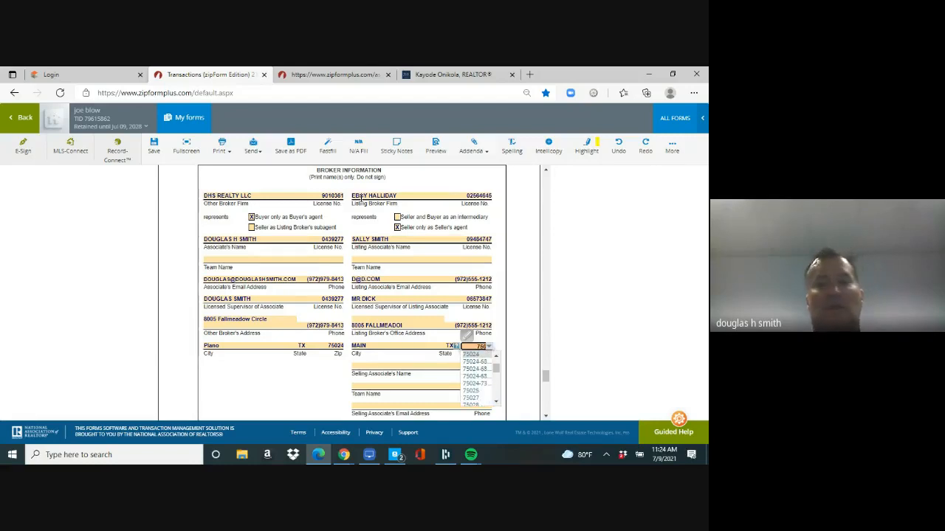
pyautogui.click(165, 305)
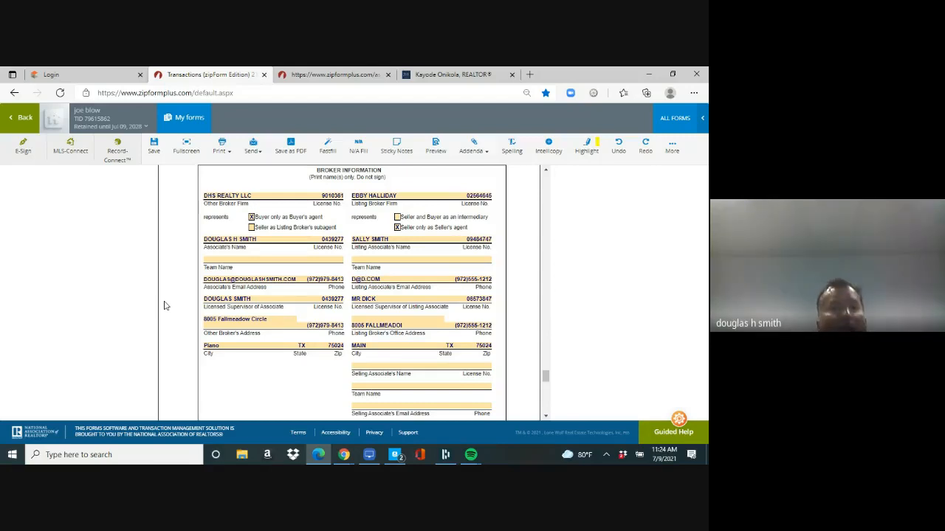
# Step: Save the contract and open the property owners association addendum
pyautogui.click(153, 148)
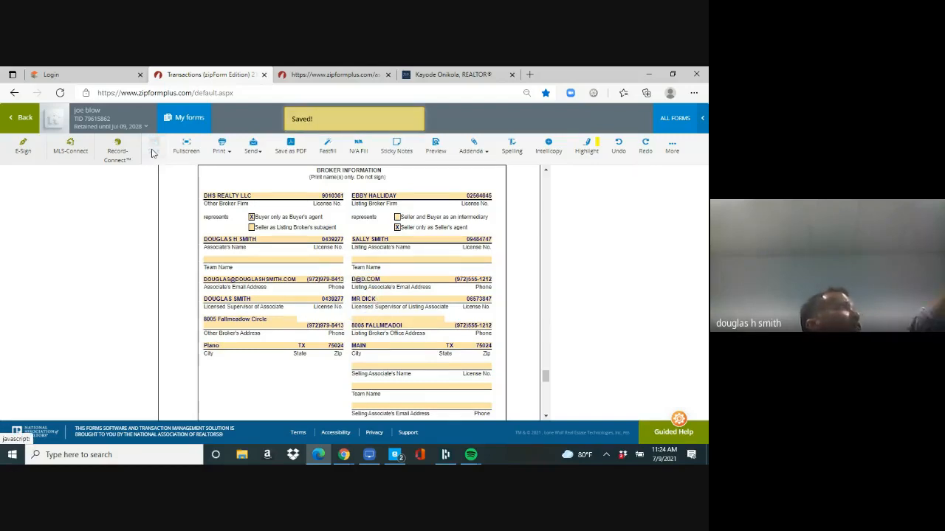
pyautogui.click(22, 121)
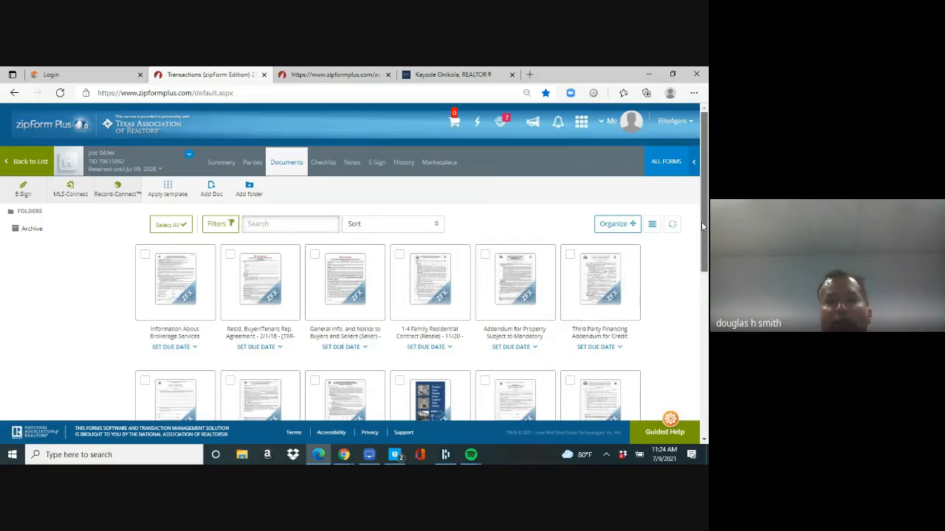
pyautogui.scroll(-2, 702, 221)
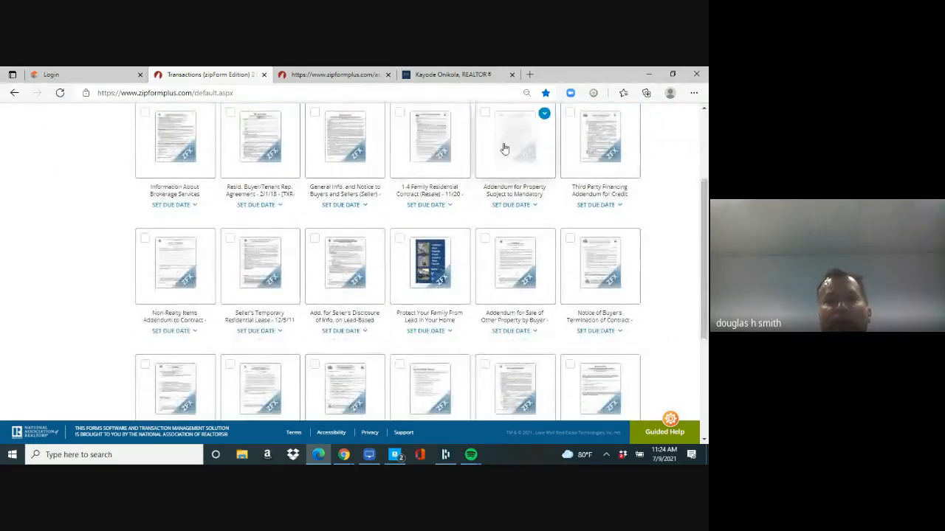
pyautogui.click(508, 148)
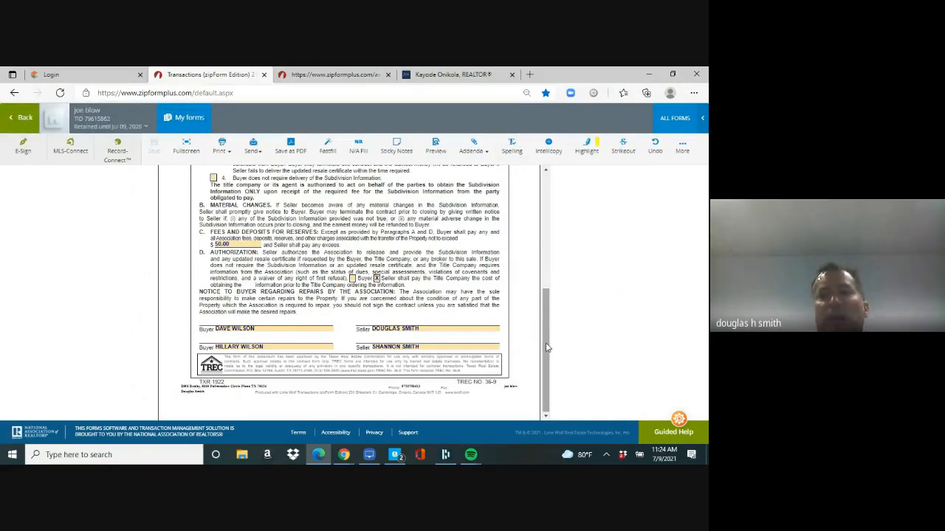
# Step: Replace the 21-day subdivision information option with buyer not requiring it
pyautogui.moveTo(545, 333); pyautogui.dragTo(543, 260)
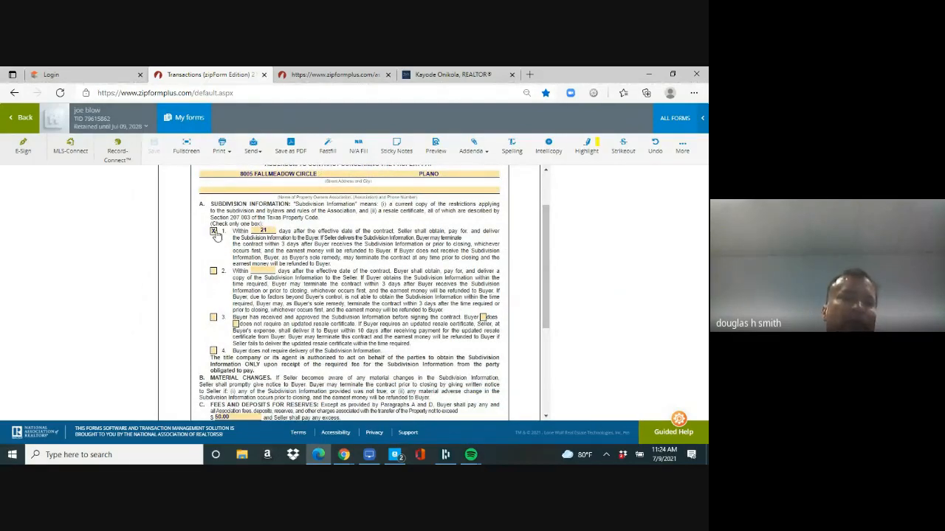
pyautogui.click(214, 232)
pyautogui.click(265, 231)
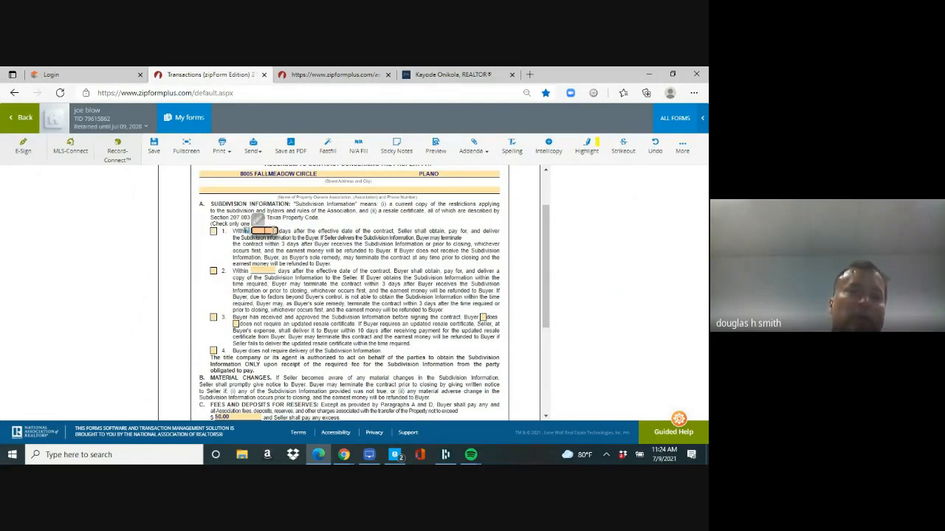
pyautogui.click(213, 351)
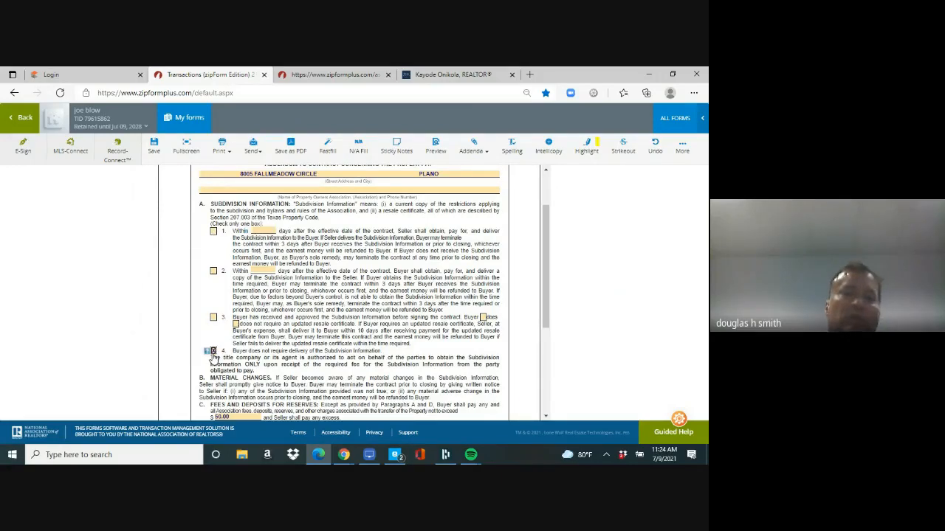
# Step: Make the buyer pay the title company's cost, cap reserves at 500.00, and save
pyautogui.moveTo(545, 258); pyautogui.dragTo(546, 301)
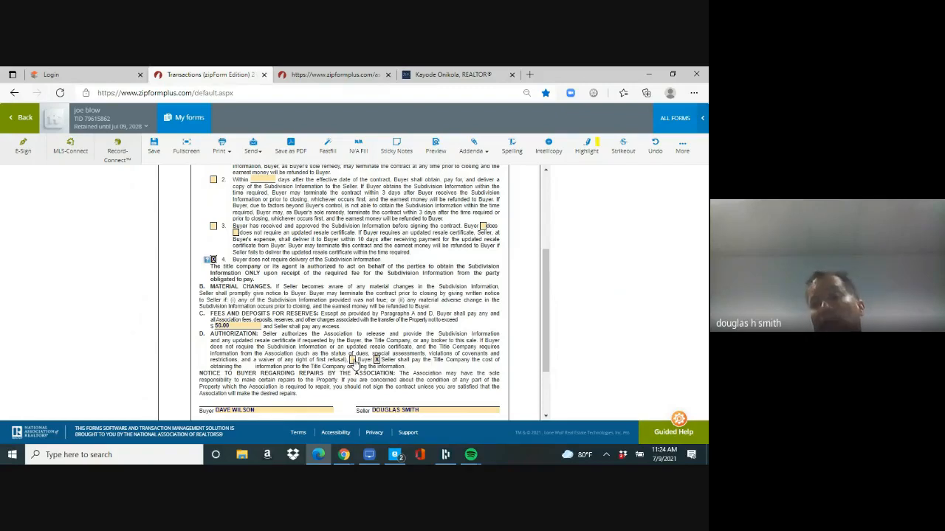
pyautogui.click(354, 361)
pyautogui.click(376, 361)
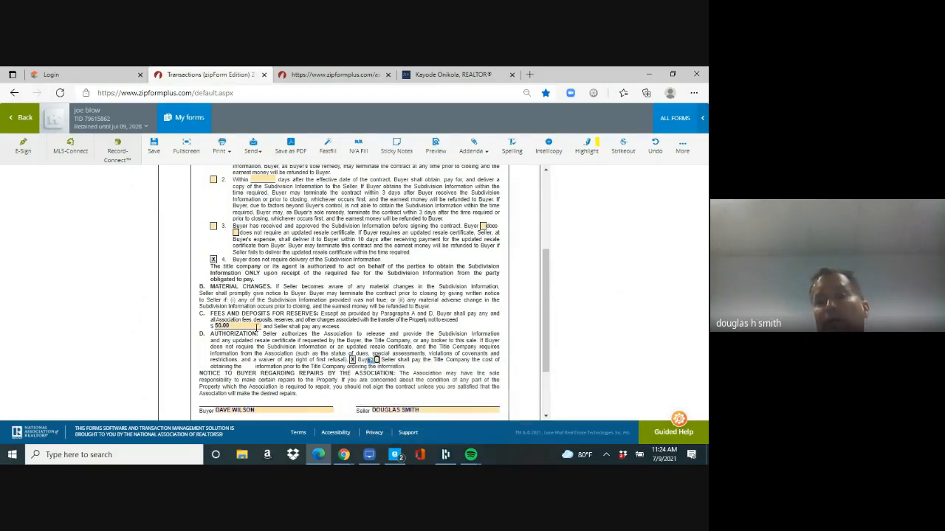
pyautogui.click(222, 326)
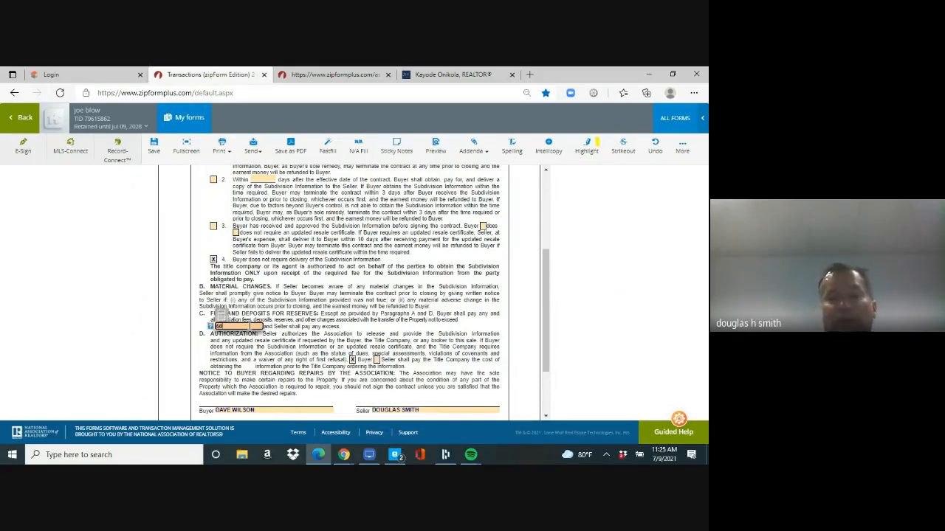
pyautogui.press('Tab')
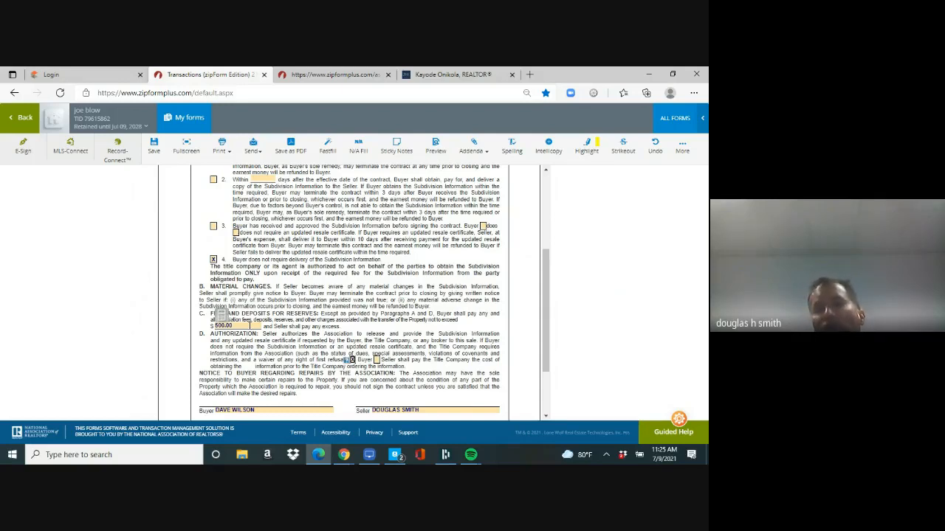
pyautogui.click(155, 153)
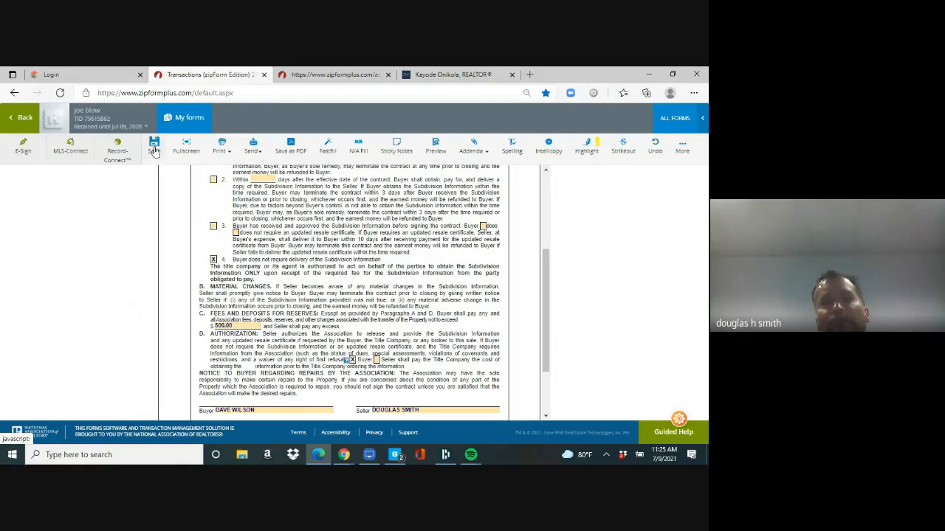
pyautogui.click(21, 119)
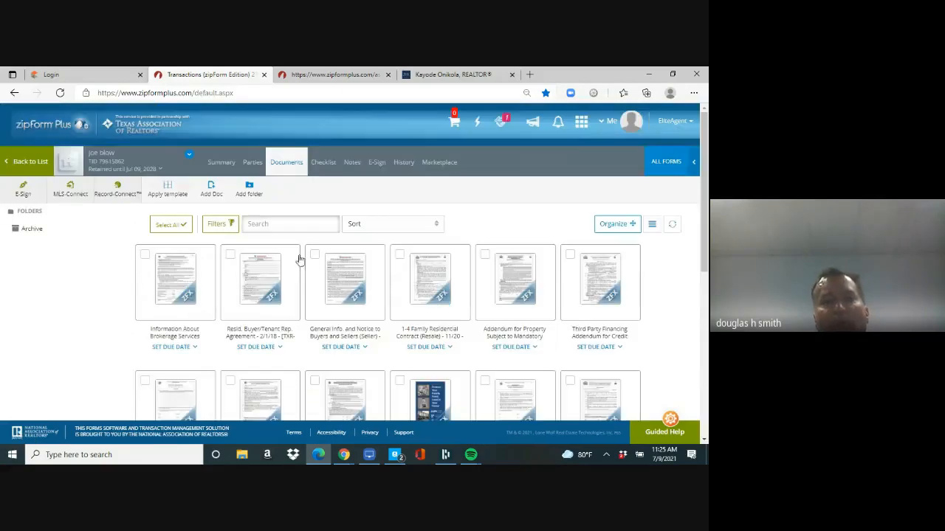
# Step: Enter 400,000.00 as the 1A(1) conventional loan principal in the Third Party Financing Addendum
pyautogui.click(618, 296)
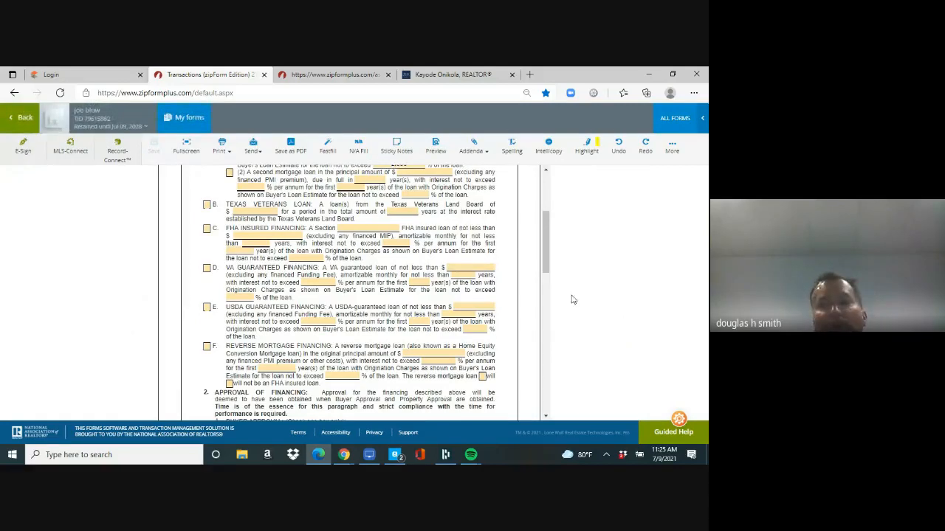
pyautogui.scroll(2, 547, 261)
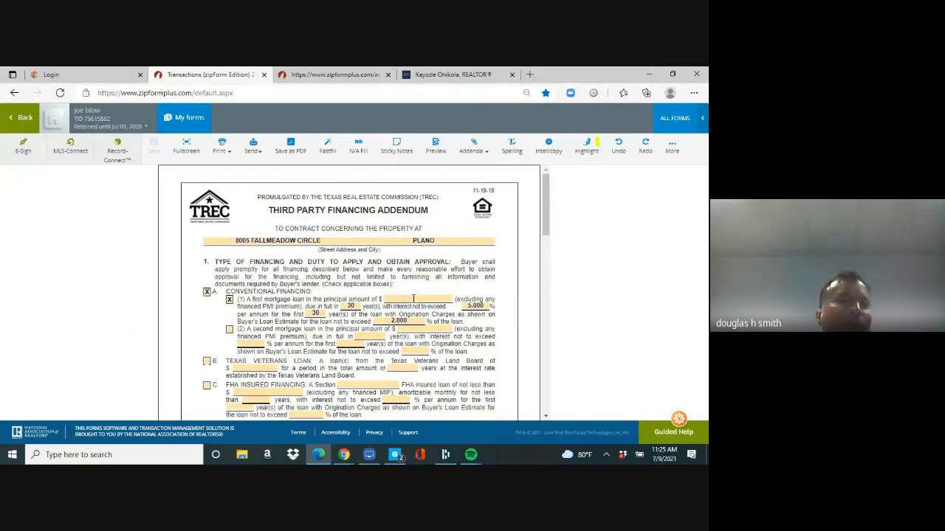
pyautogui.click(413, 298)
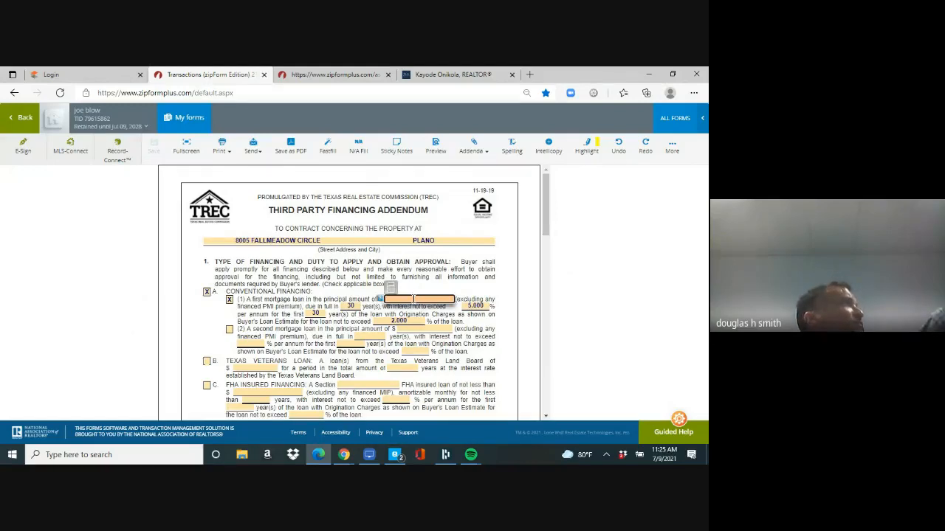
pyautogui.write('400,')
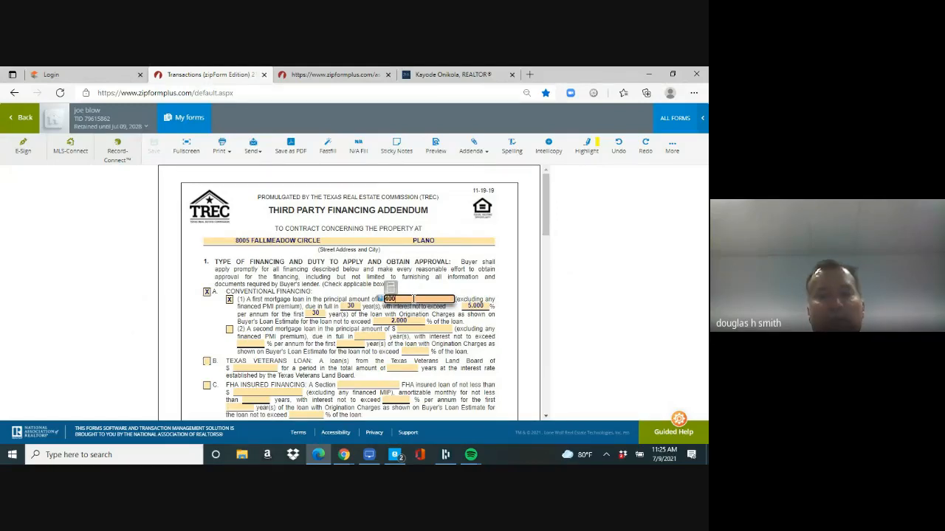
pyautogui.write('000')
pyautogui.press('Tab')
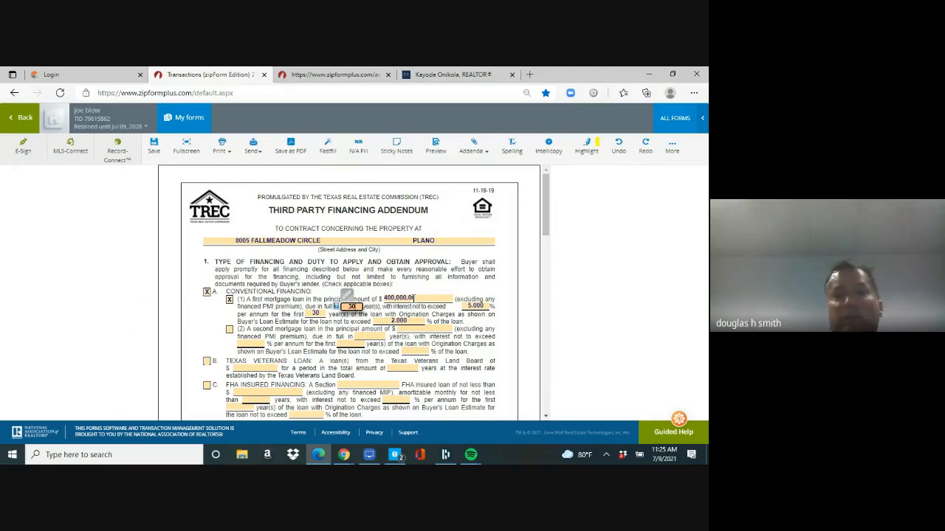
pyautogui.moveTo(550, 231); pyautogui.dragTo(549, 354)
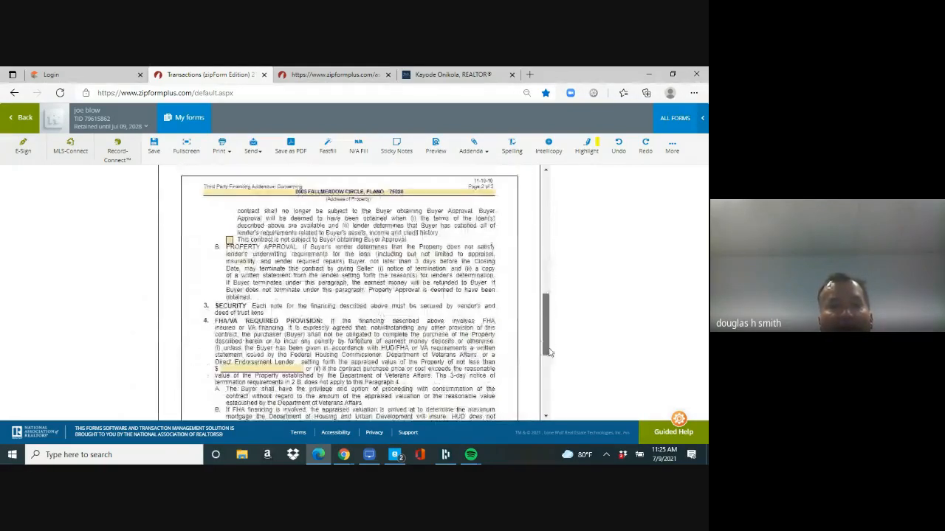
# Step: Save the Third Party Financing Addendum and go back to the transaction's Documents list
pyautogui.click(154, 145)
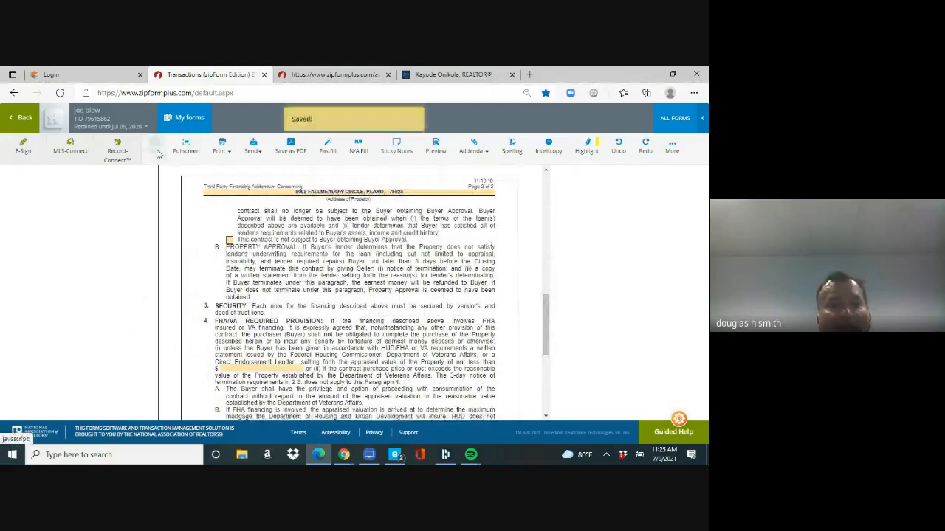
pyautogui.click(22, 119)
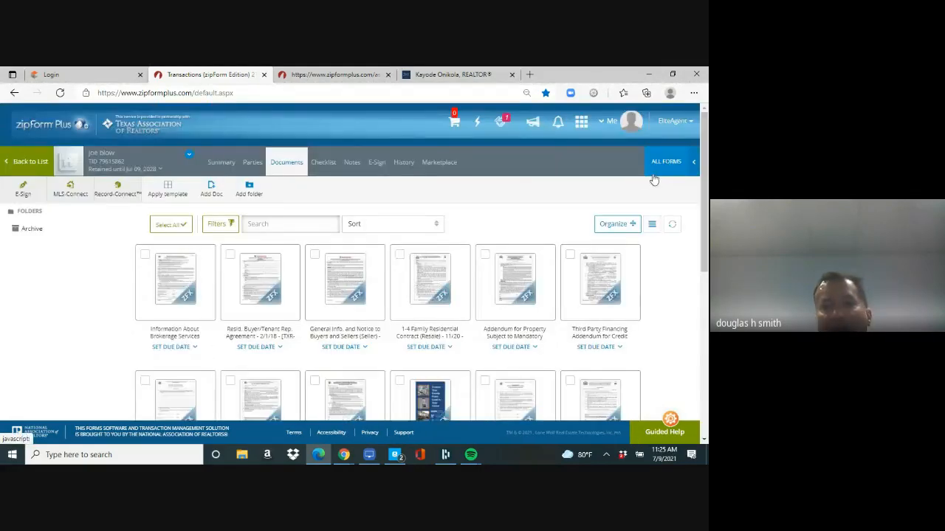
pyautogui.moveTo(706, 207); pyautogui.dragTo(703, 296)
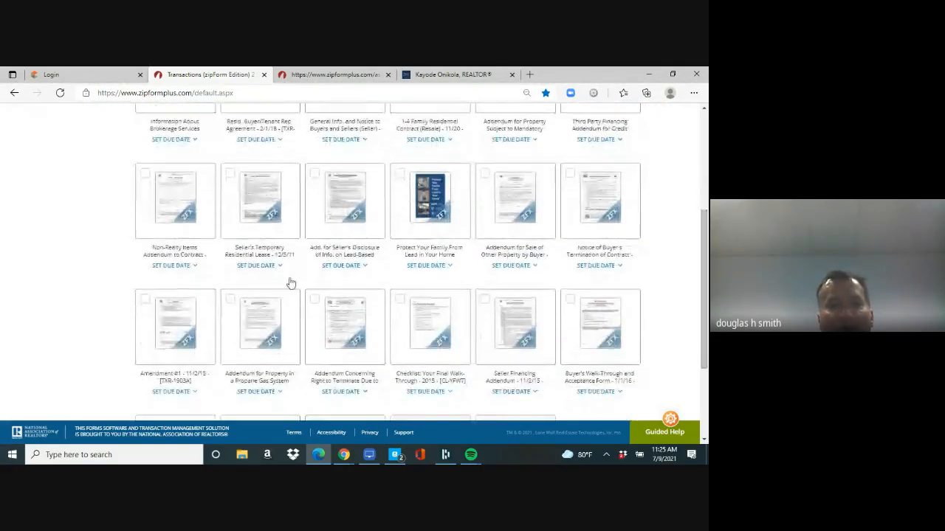
# Step: Open the Non-Realty Items Addendum and describe the appliances with 'STAINLESS STEEL SERIAL NUMBERS 9E9ER8R8R8R8'
pyautogui.click(179, 211)
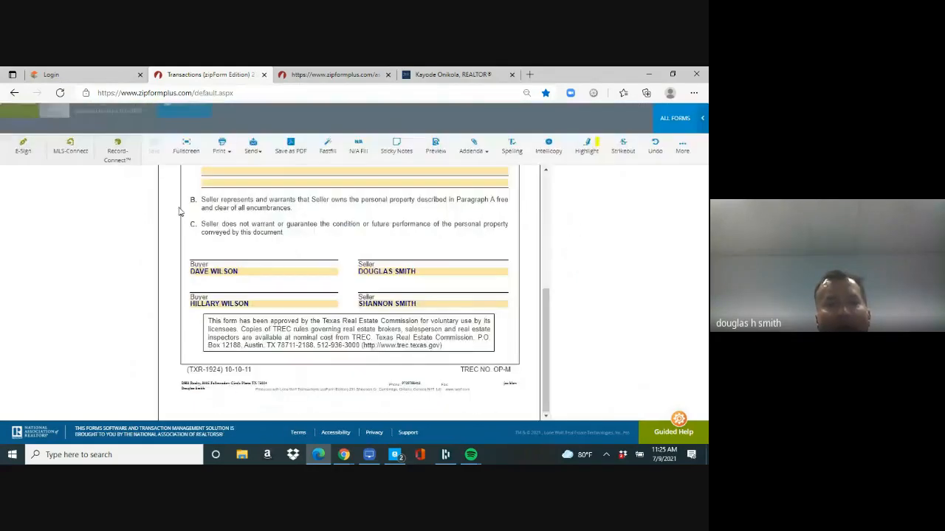
pyautogui.scroll(6, 535, 335)
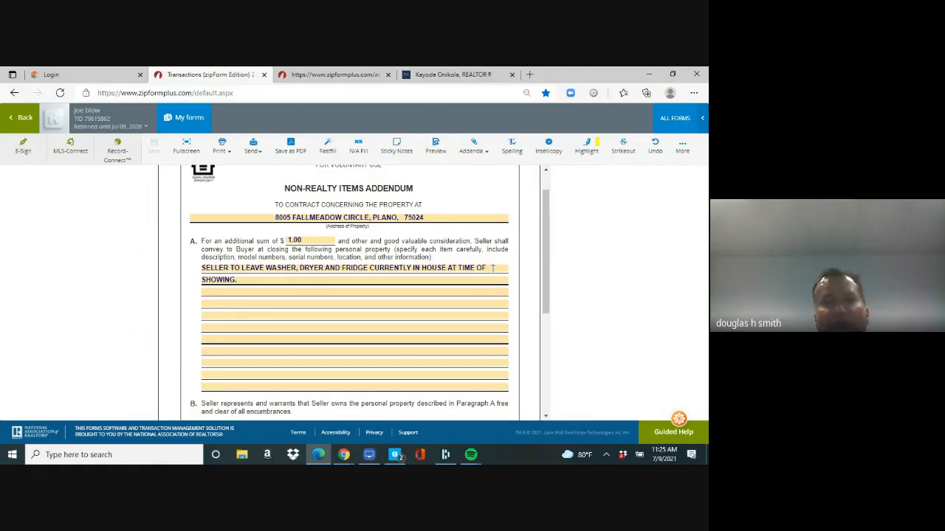
pyautogui.click(253, 281)
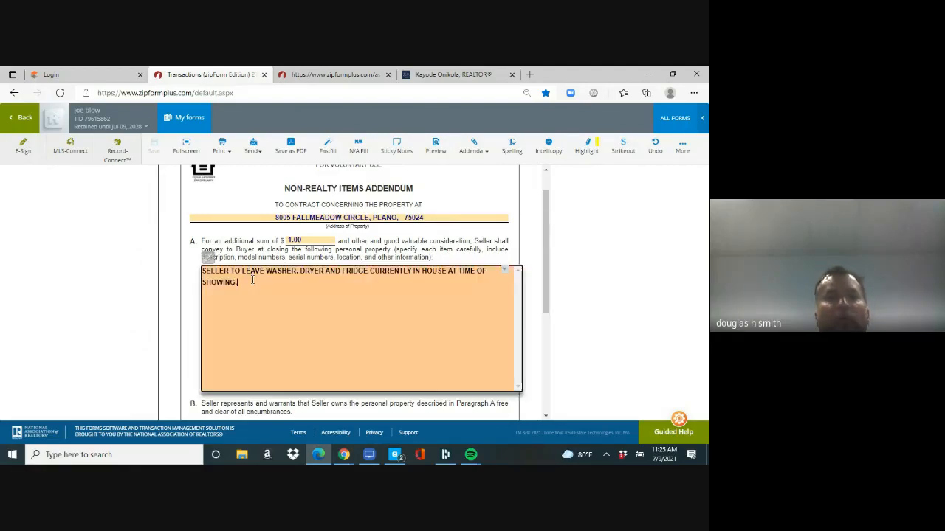
pyautogui.write('STAINL')
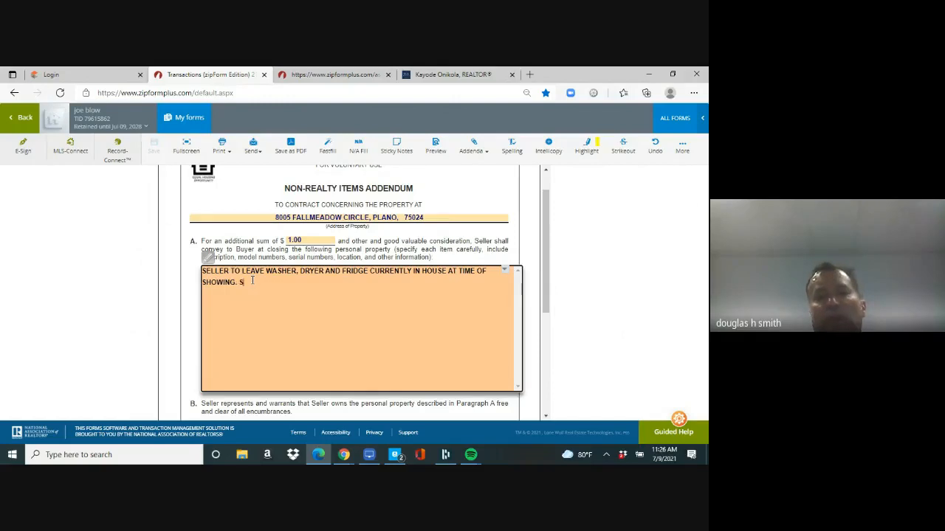
pyautogui.press('BackSpace')
pyautogui.press('BackSpace')
pyautogui.press('BackSpace')
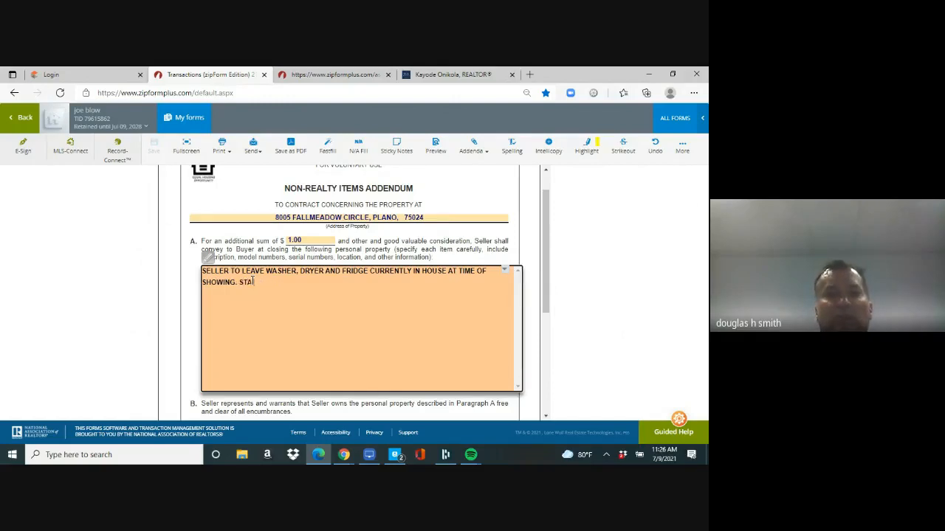
pyautogui.write('NL')
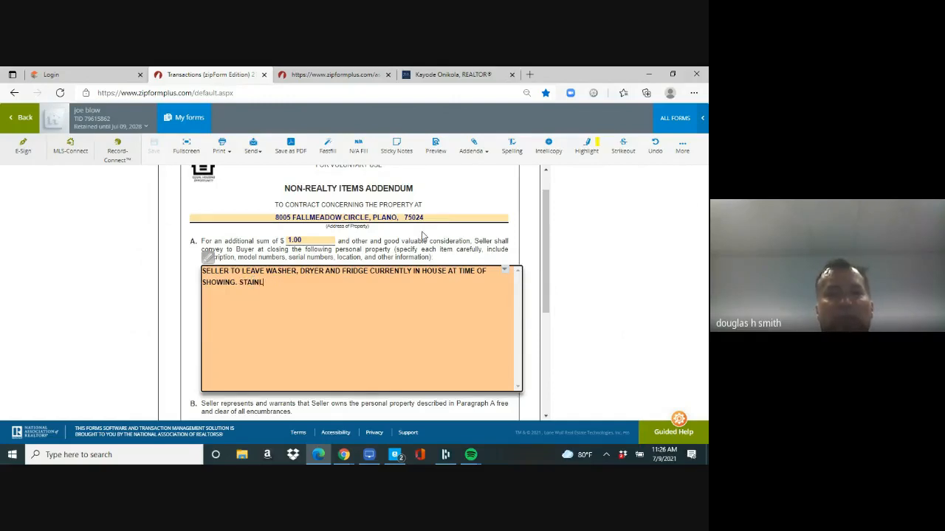
pyautogui.write('ESS')
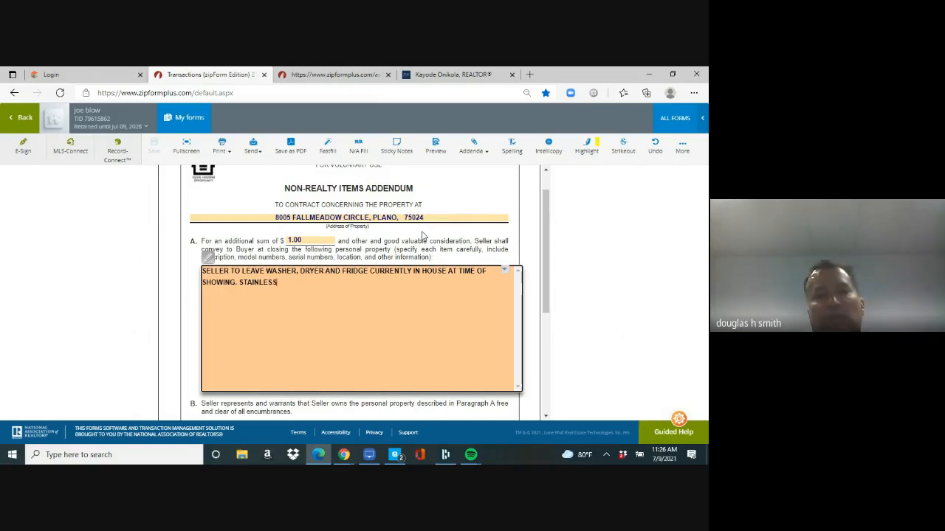
pyautogui.write(' STEEL')
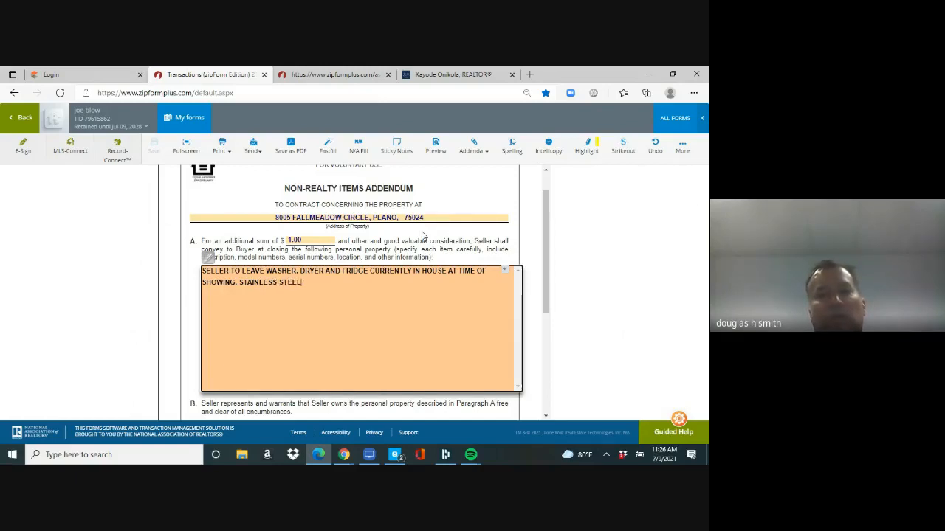
pyautogui.write(' SERIAL NUMBERS 9E9ER8R8')
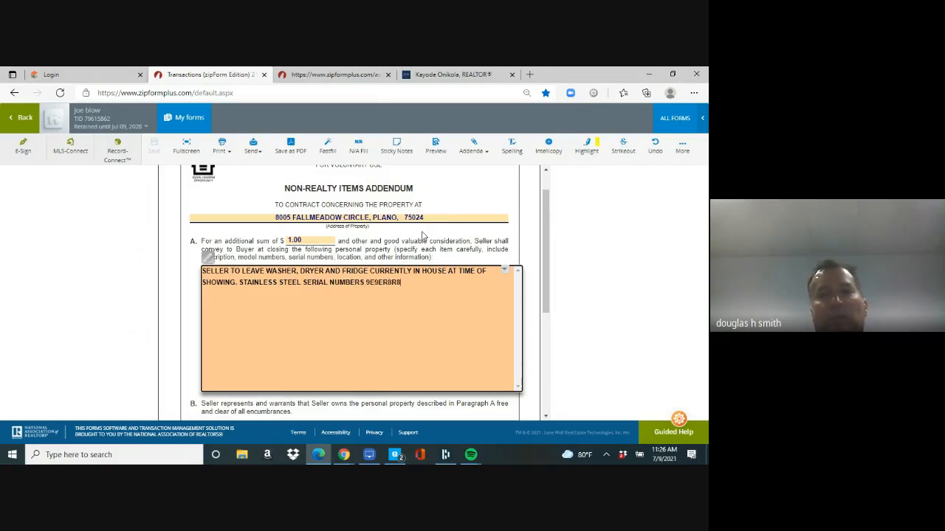
pyautogui.write('R8R8')
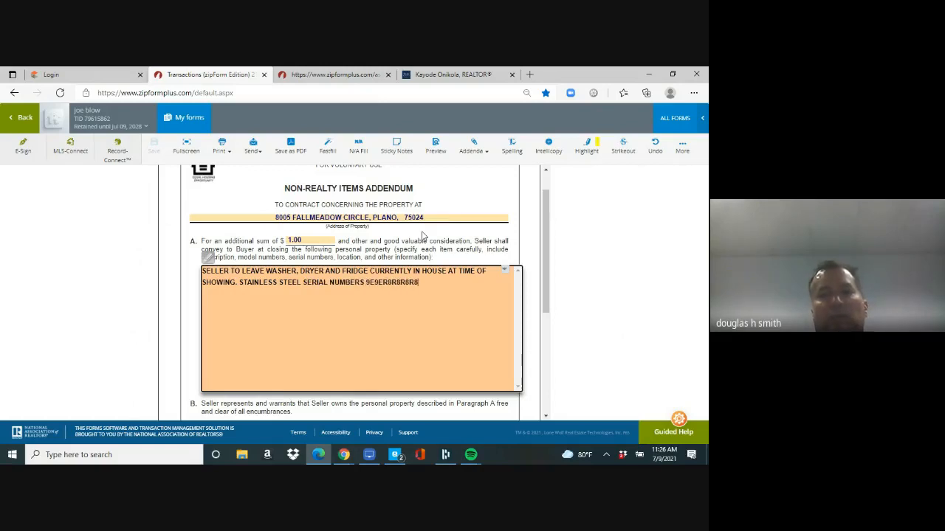
pyautogui.click(144, 227)
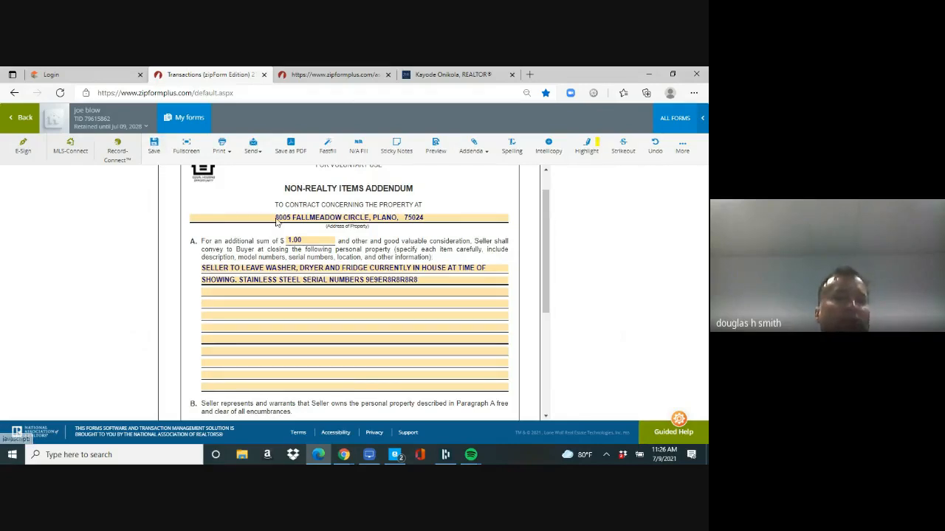
# Step: Set the additional sum to 1.00 and save the addendum
pyautogui.click(313, 241)
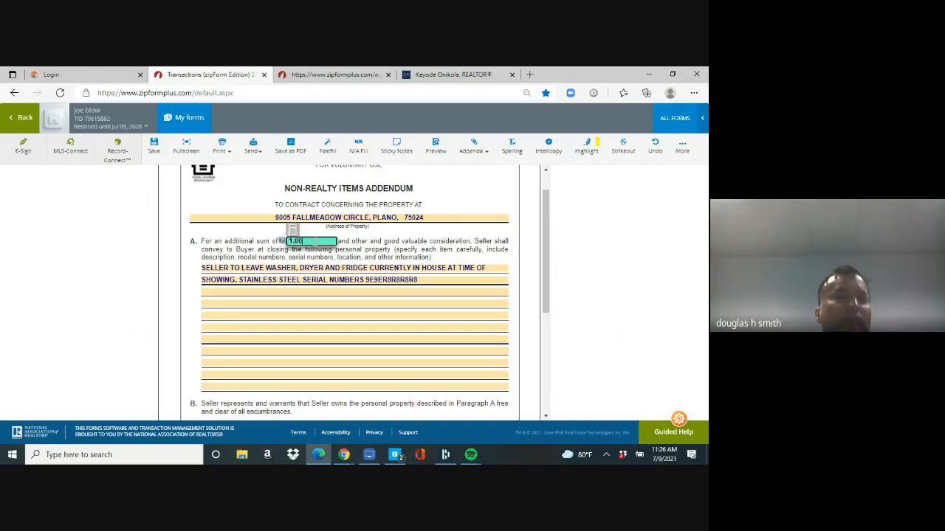
pyautogui.click(152, 145)
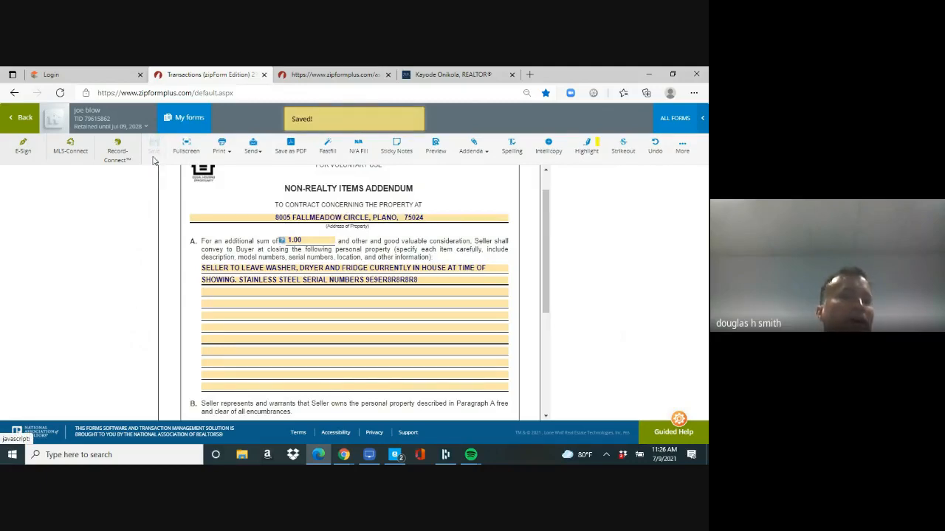
pyautogui.click(275, 295)
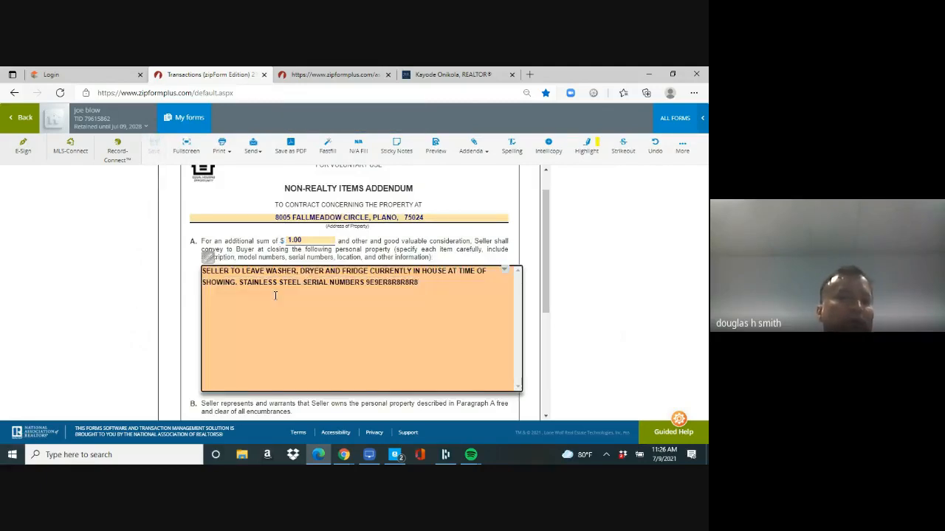
pyautogui.click(326, 240)
pyautogui.press('BackSpace')
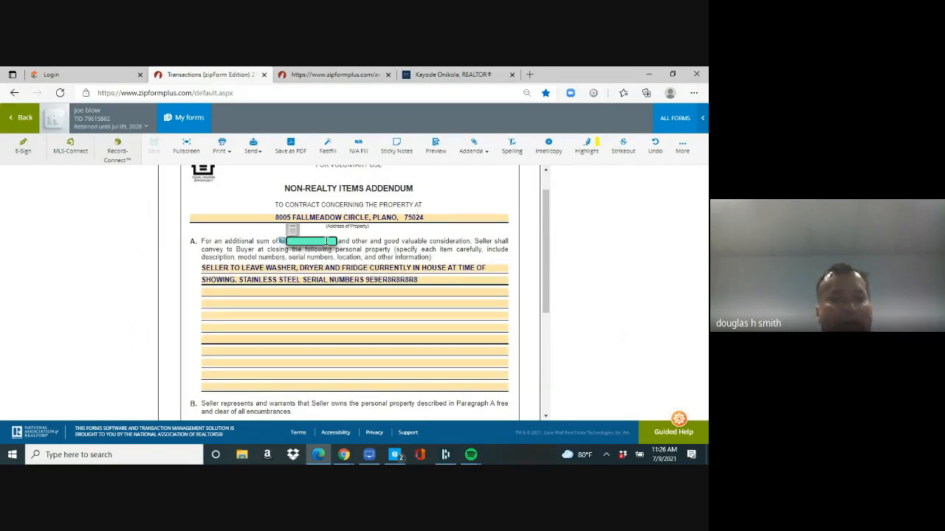
pyautogui.press('Tab')
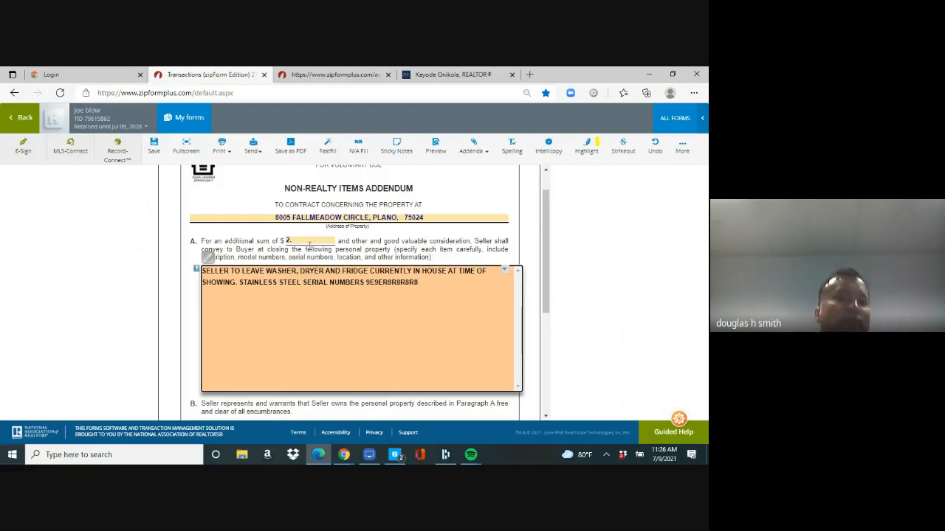
pyautogui.click(302, 241)
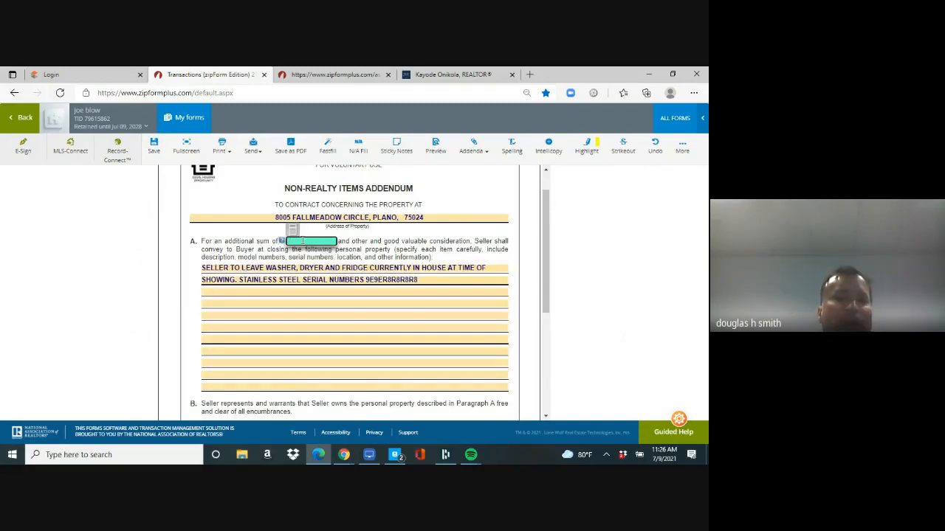
pyautogui.write('1.00')
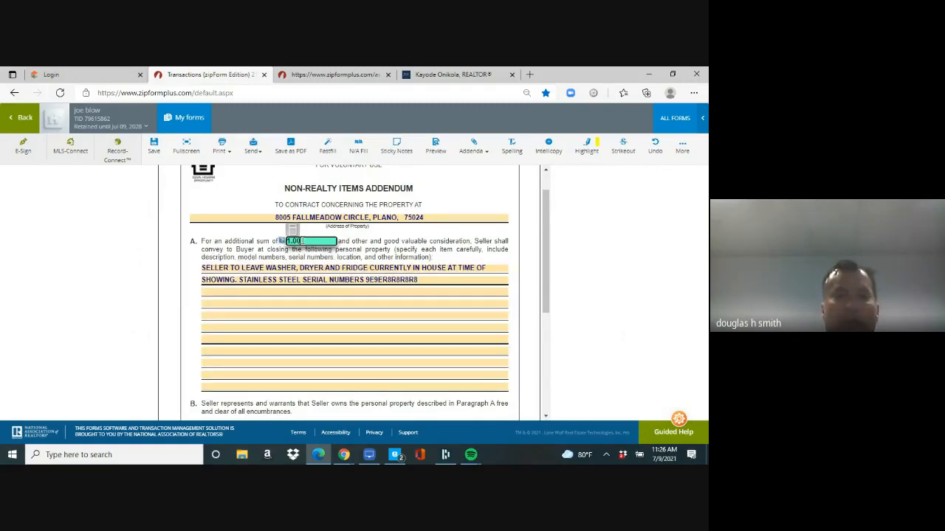
pyautogui.click(154, 146)
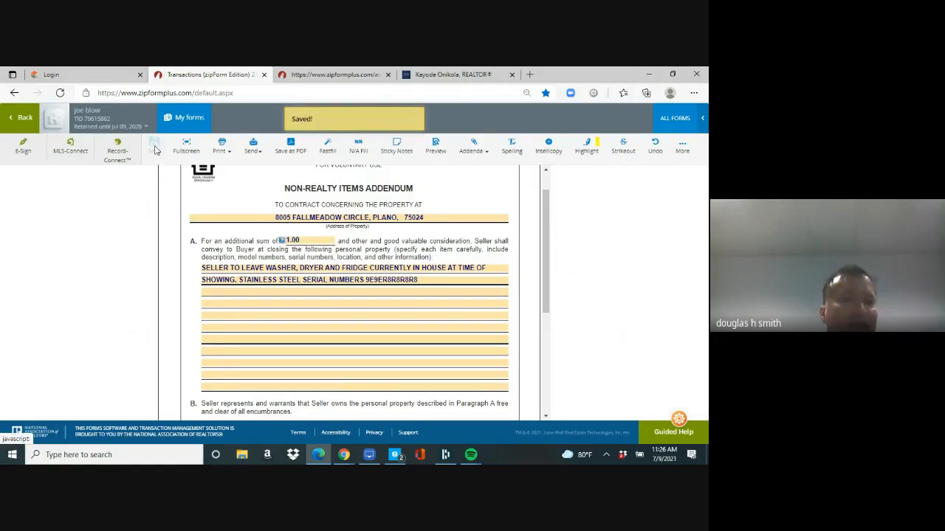
# Step: Return to joe blow's Documents list and browse down to the lease and lead-based paint addenda
pyautogui.click(22, 117)
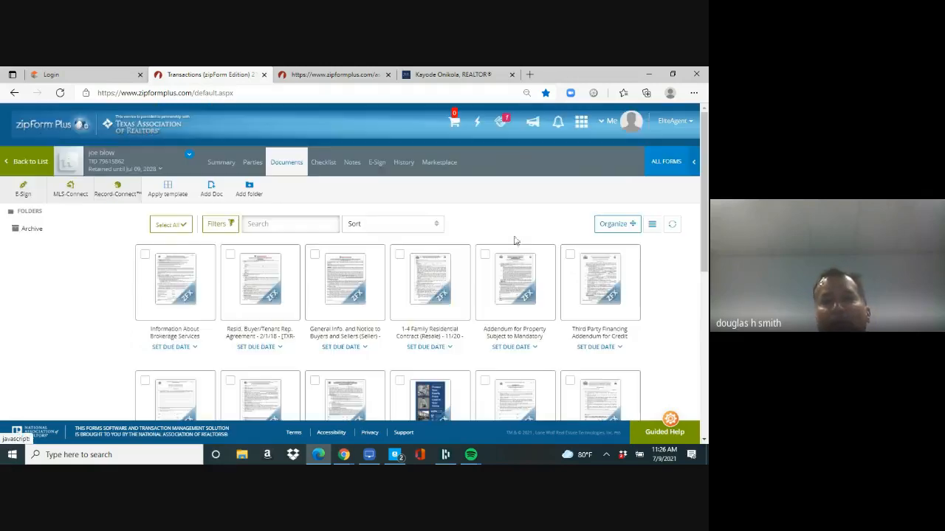
pyautogui.moveTo(704, 175); pyautogui.dragTo(702, 321)
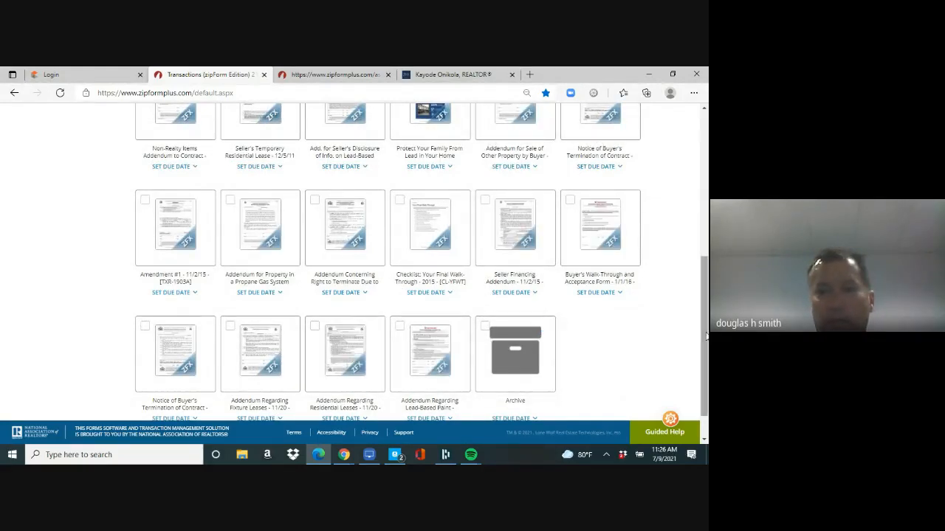
pyautogui.scroll(-1, 706, 339)
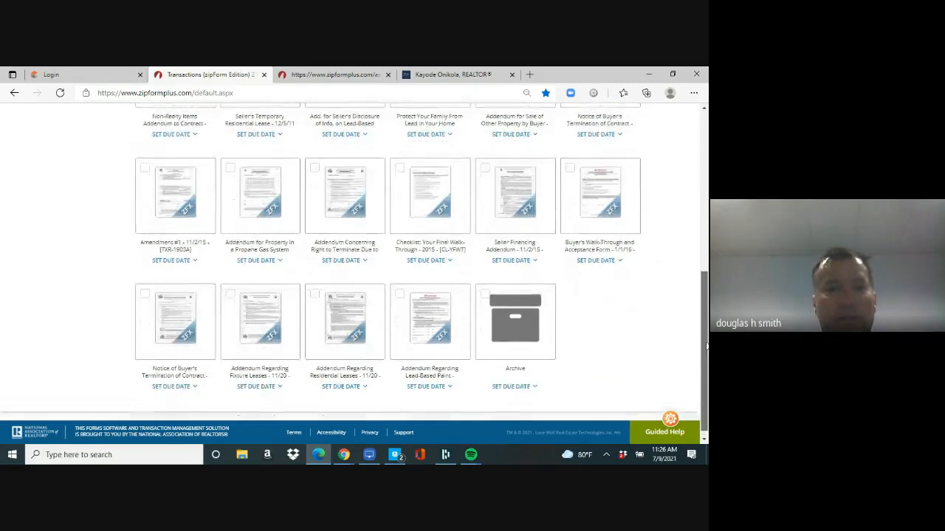
pyautogui.moveTo(706, 346); pyautogui.dragTo(704, 322)
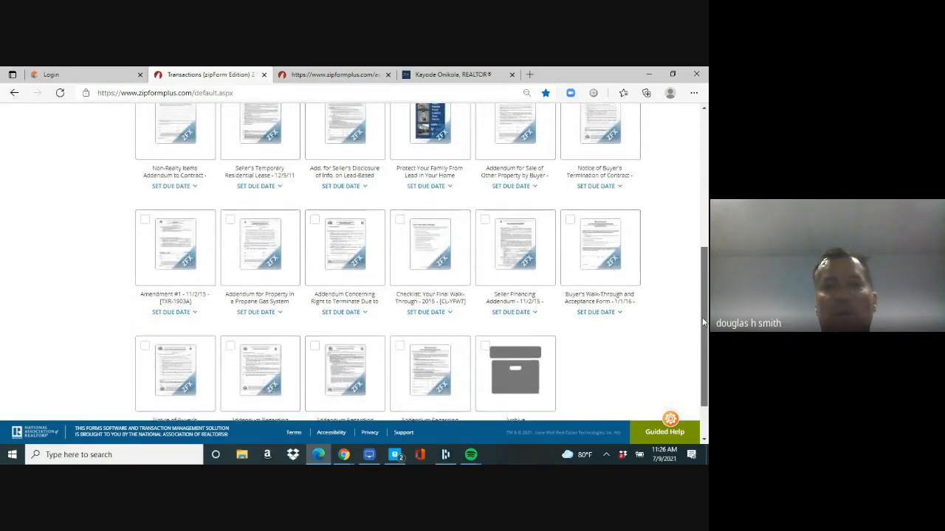
pyautogui.scroll(2, 704, 322)
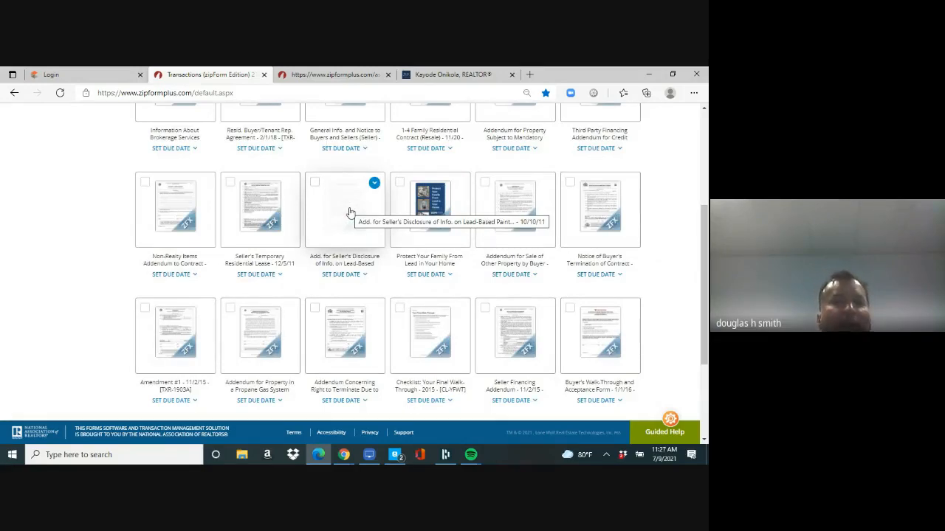
# Step: Check the lead-based paint addendum's inspection and pamphlet boxes, then return to the documents
pyautogui.click(349, 210)
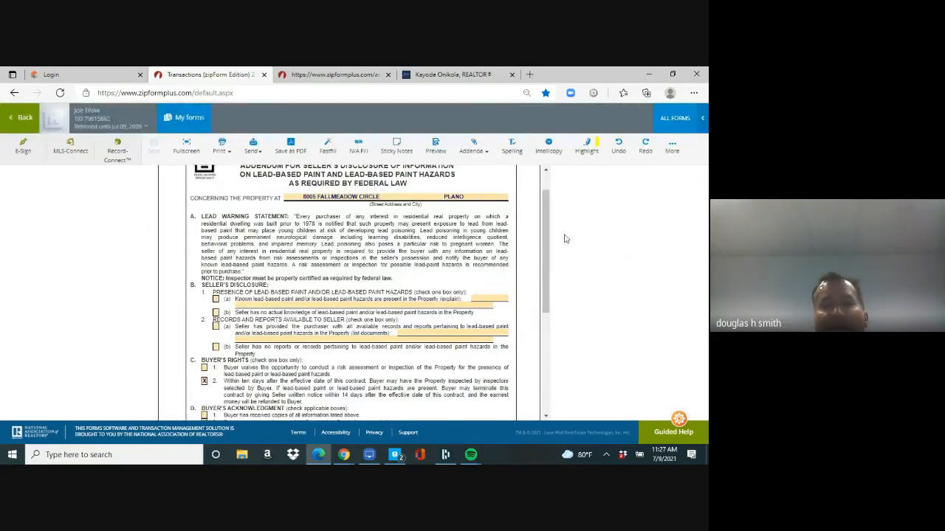
pyautogui.scroll(-2, 547, 229)
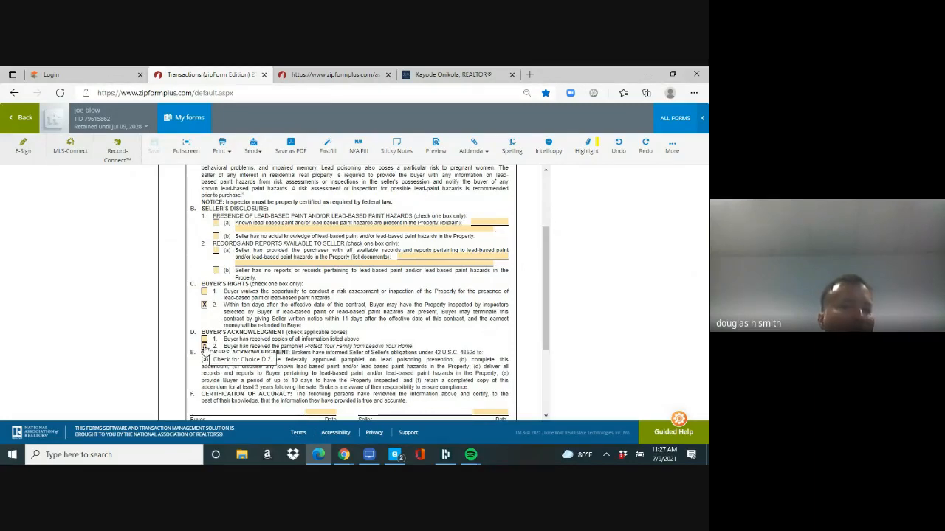
pyautogui.click(22, 118)
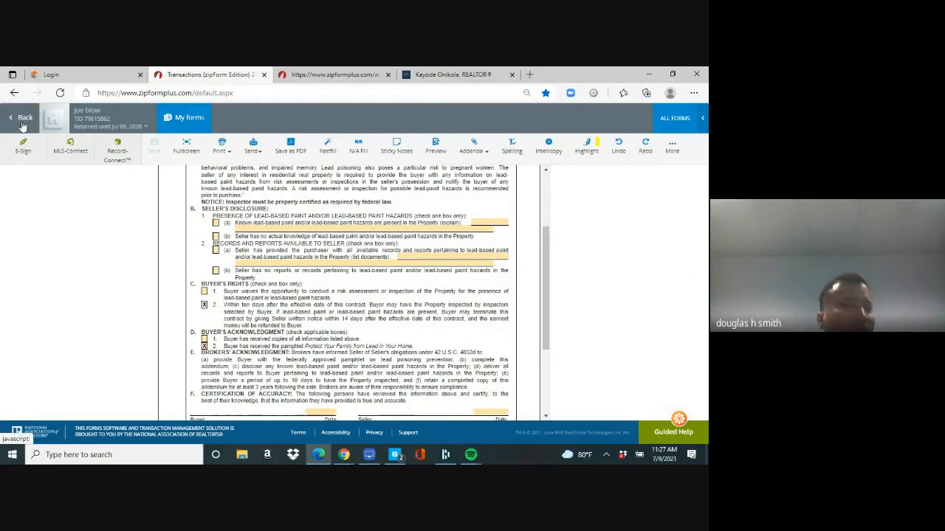
# Step: Open the Right to Terminate Due to Lender's Appraisal addendum from further down the list
pyautogui.scroll(-5, 690, 327)
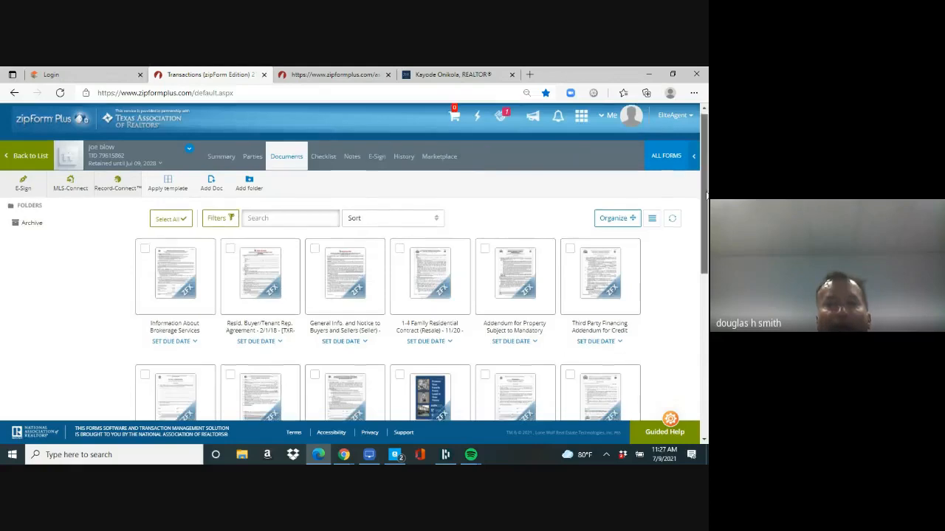
pyautogui.scroll(-1, 690, 326)
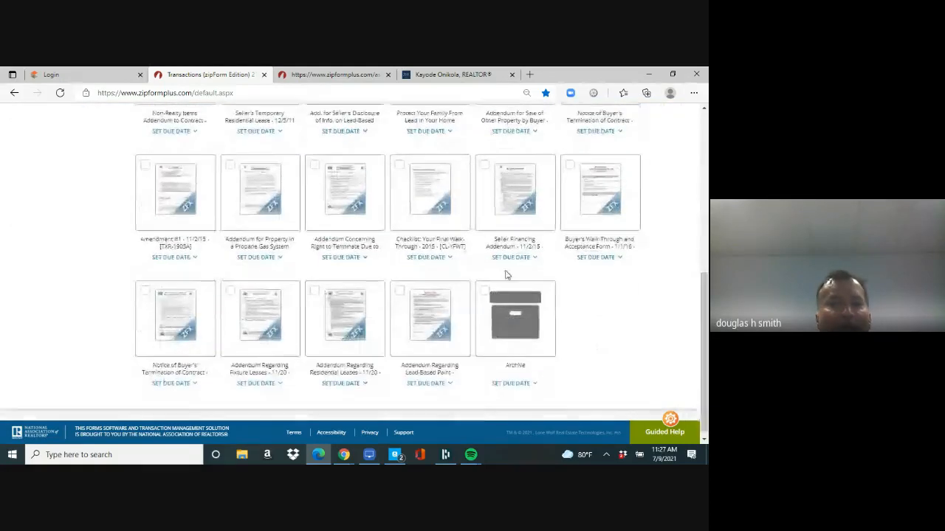
pyautogui.click(346, 209)
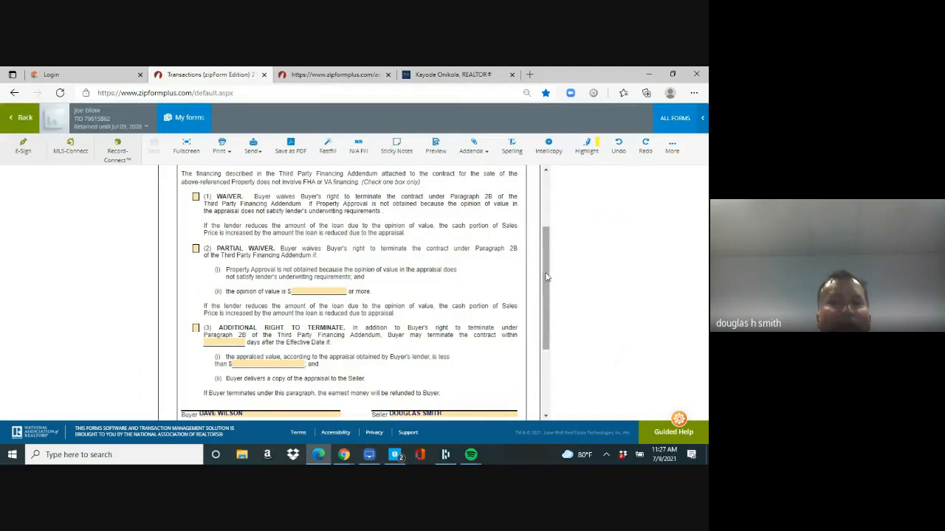
pyautogui.scroll(1, 544, 264)
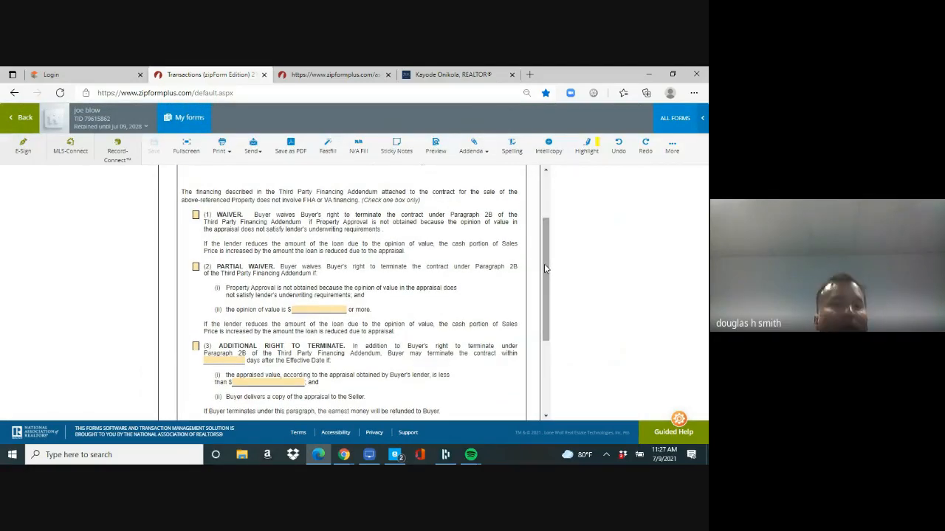
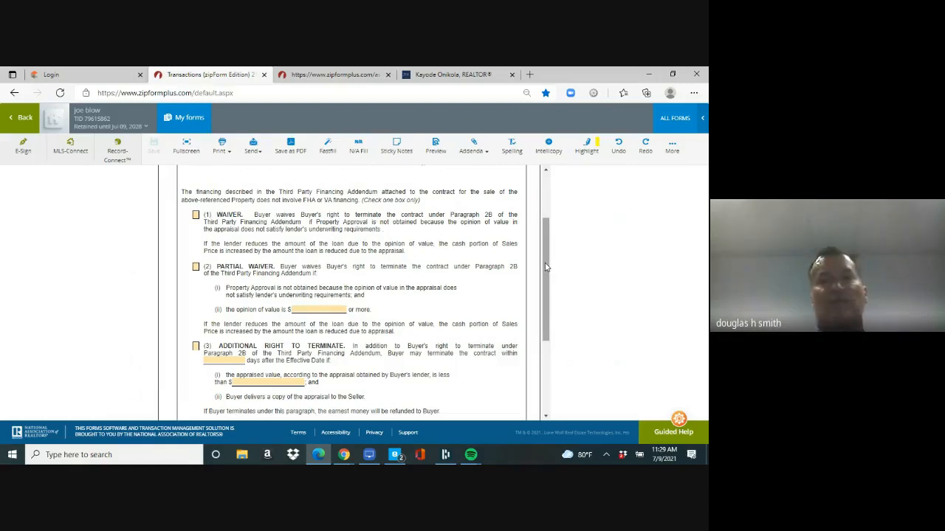
# Step: Check the (1) WAIVER box in the lender's appraisal addendum and save the form
pyautogui.click(196, 216)
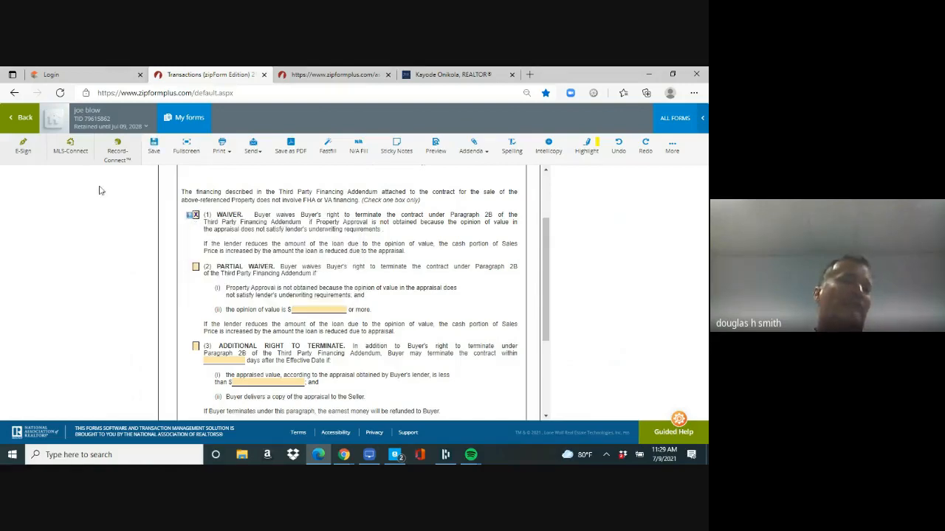
pyautogui.click(153, 148)
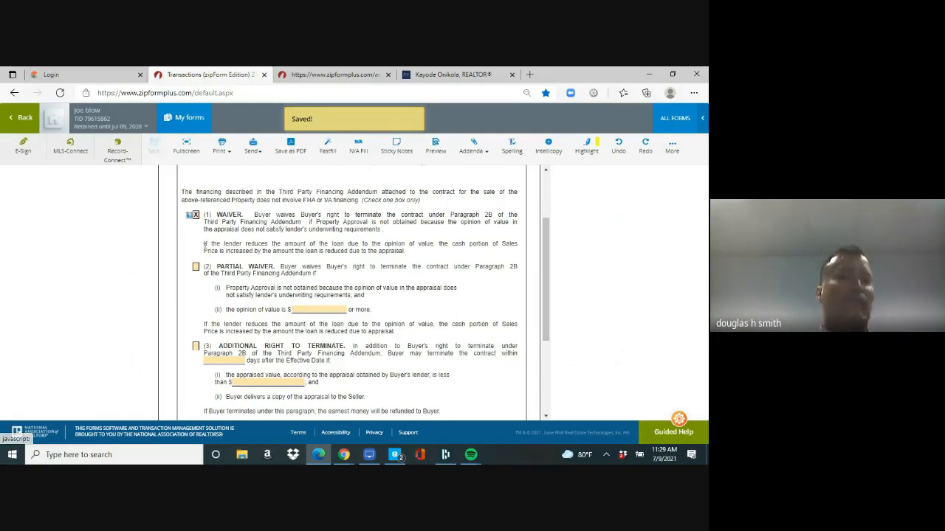
# Step: Start an e-sign packet for the addendum using Digital Ink 2.0 as the signing service
pyautogui.click(23, 142)
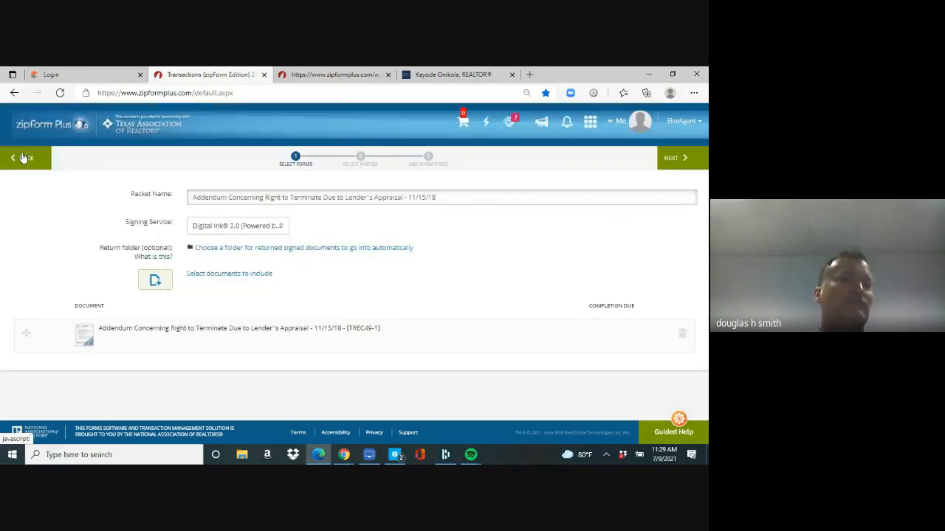
pyautogui.click(281, 227)
pyautogui.click(270, 271)
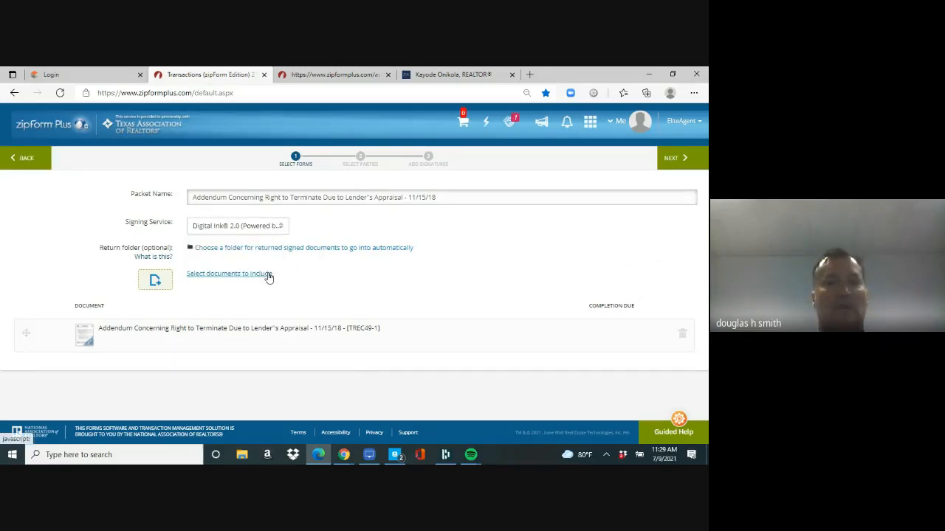
# Step: Add the 1-4 Family Contract, owners' association, third-party financing and non-realty addenda, then return to Documents
pyautogui.click(237, 275)
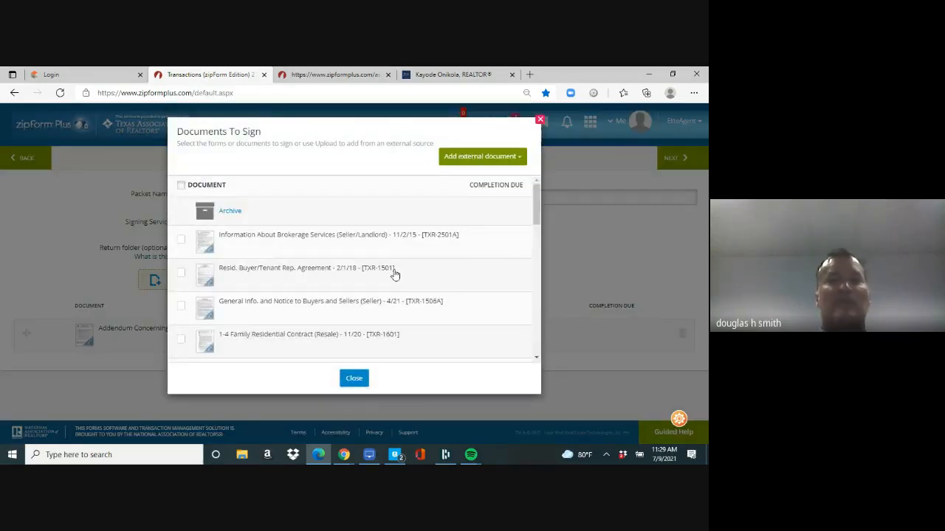
pyautogui.scroll(-1, 538, 207)
pyautogui.scroll(-3, 536, 214)
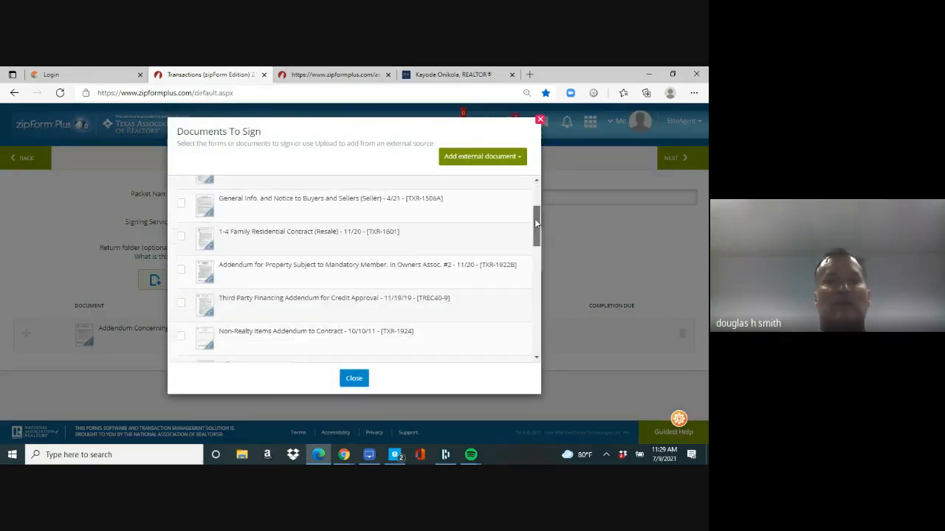
pyautogui.click(181, 209)
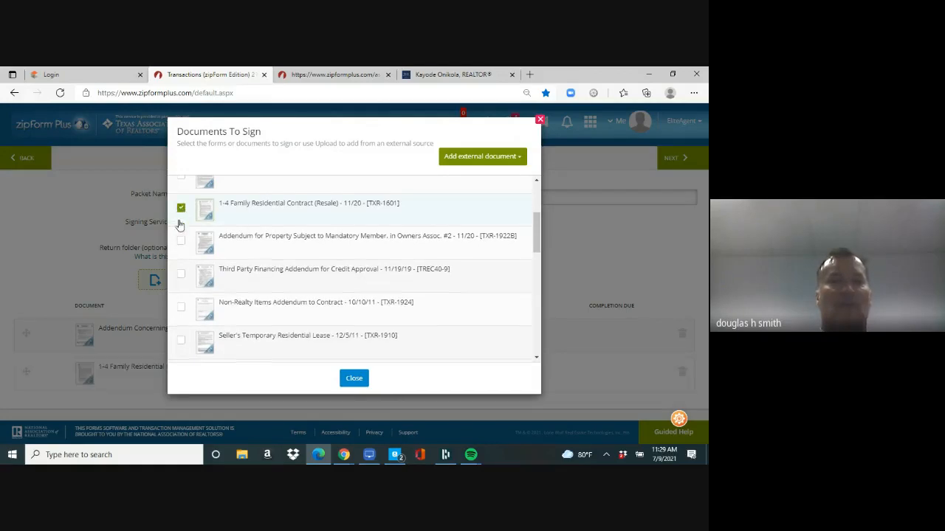
pyautogui.click(181, 242)
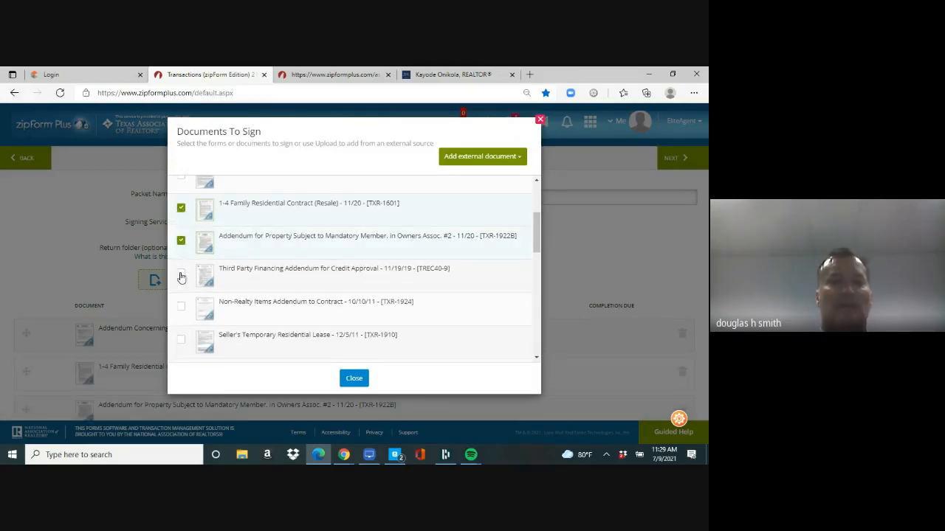
pyautogui.click(181, 277)
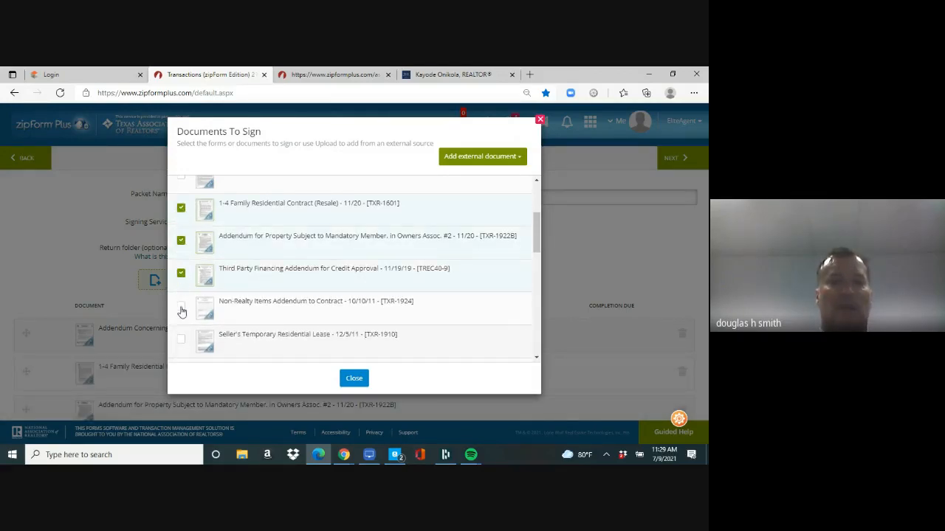
pyautogui.click(181, 308)
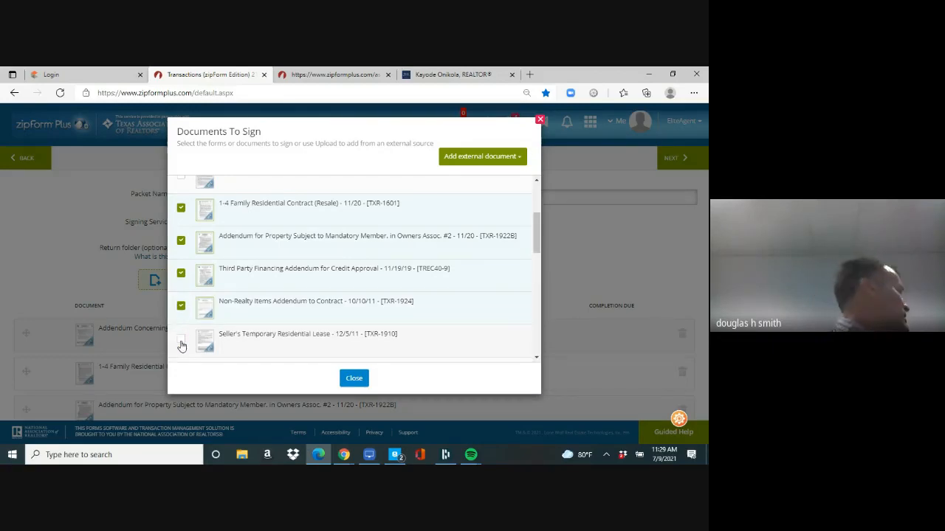
pyautogui.click(354, 379)
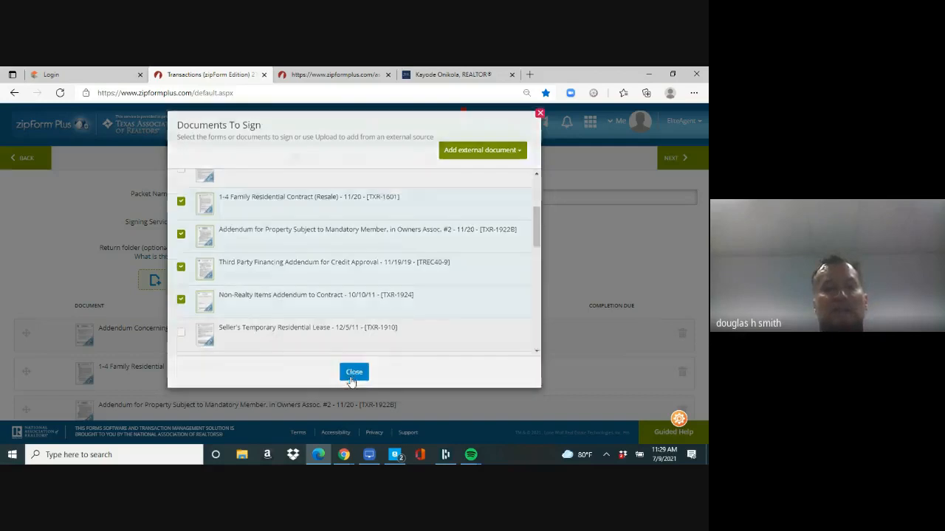
pyautogui.click(29, 159)
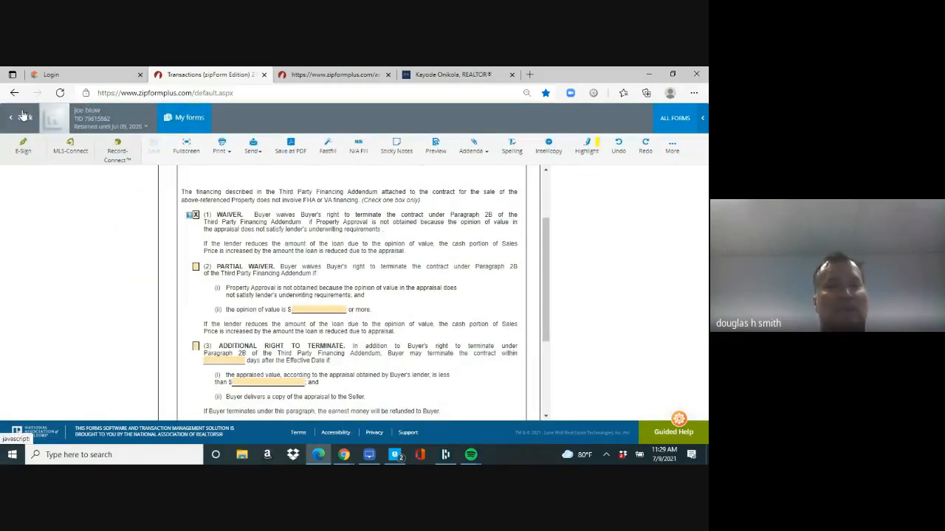
pyautogui.click(23, 116)
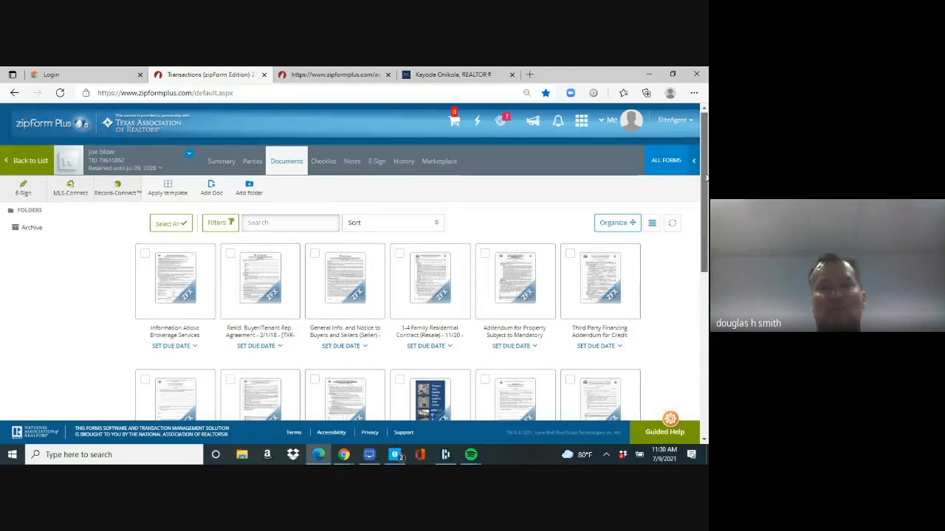
# Step: Open the Seller's Temporary Residential Lease thumbnail and scroll the form to the top
pyautogui.moveTo(705, 177); pyautogui.dragTo(703, 278)
pyautogui.click(264, 187)
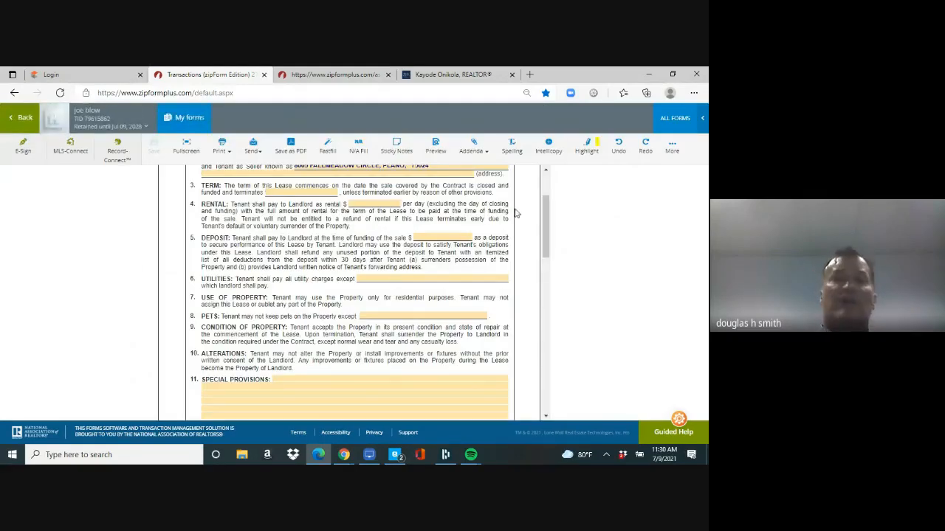
pyautogui.moveTo(545, 234); pyautogui.dragTo(545, 212)
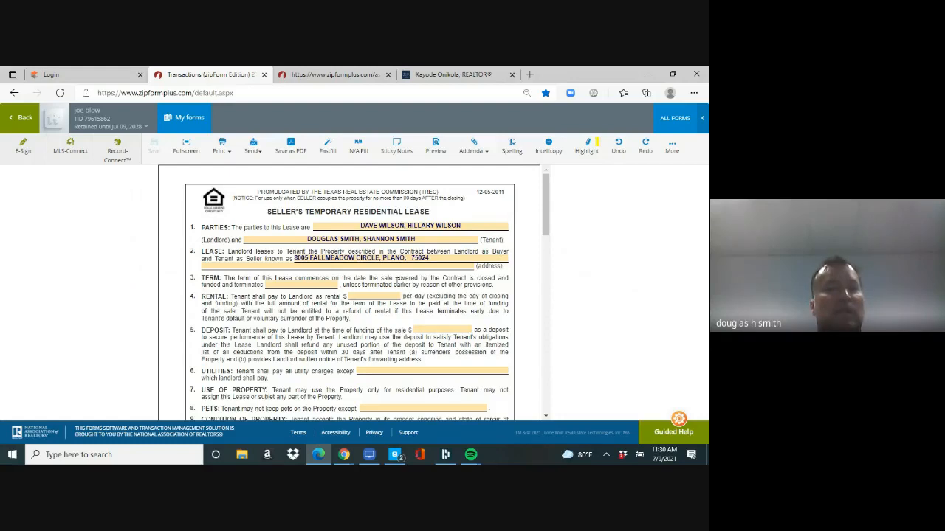
# Step: Set the lease termination date to September 30, 2021 in the date picker
pyautogui.click(316, 286)
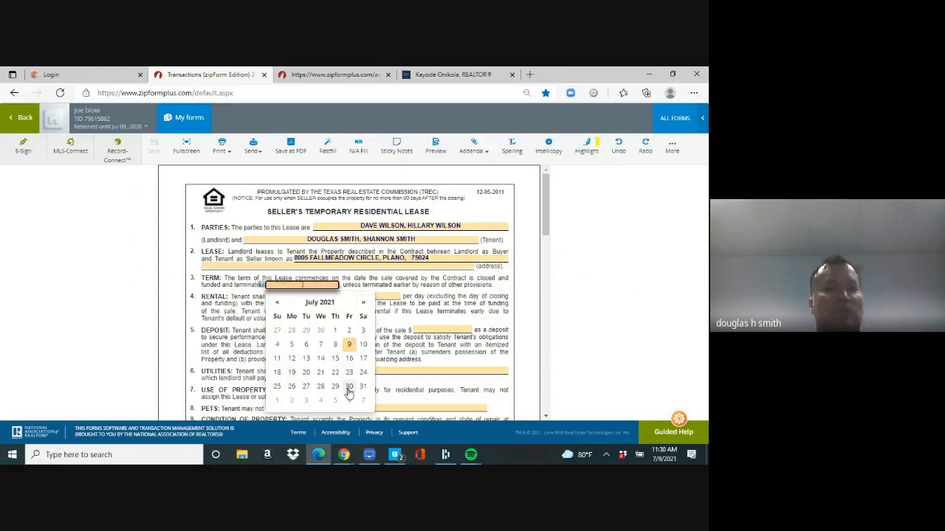
pyautogui.click(364, 304)
pyautogui.click(364, 303)
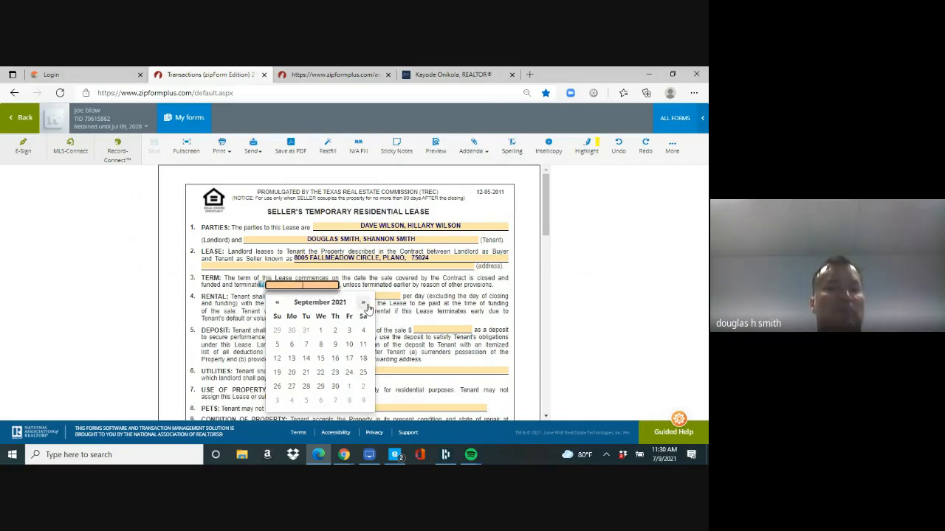
pyautogui.click(334, 387)
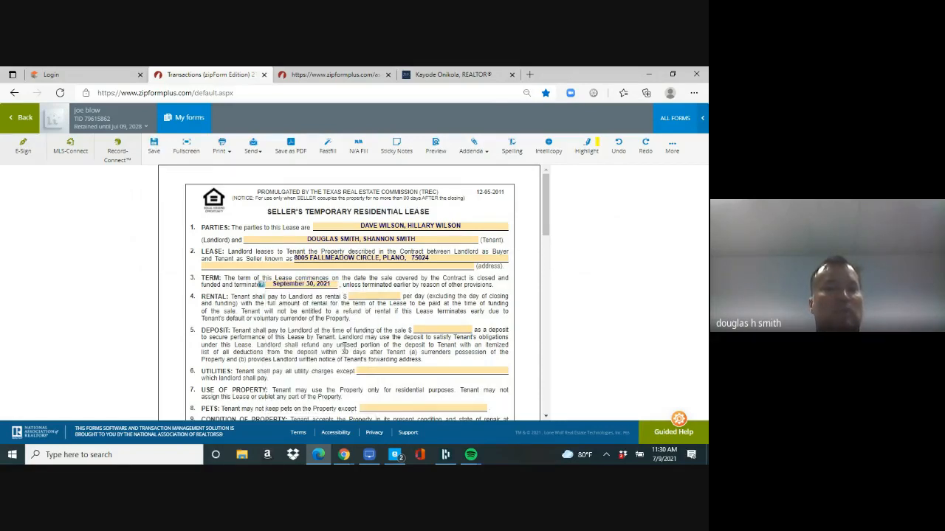
# Step: Mark the daily rental and deposit amounts N/A, fill the utilities exception, and save the lease
pyautogui.click(364, 295)
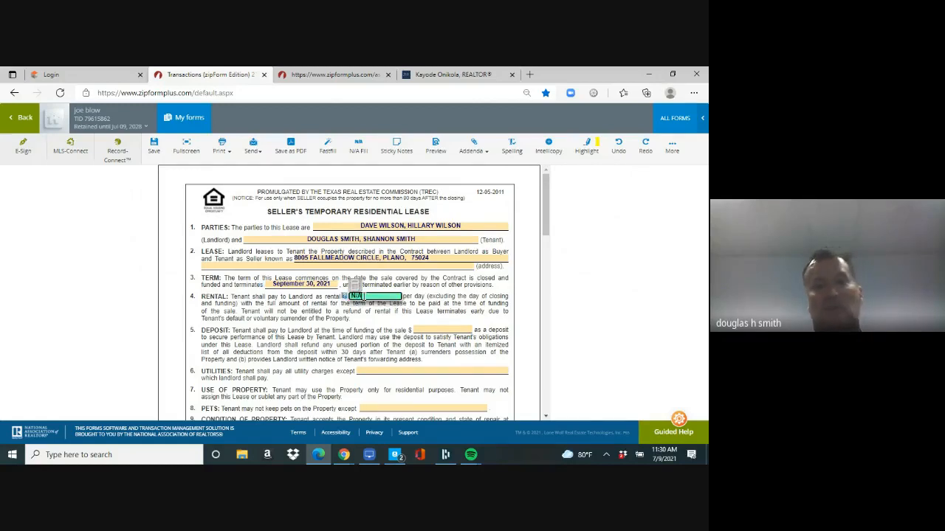
pyautogui.click(433, 330)
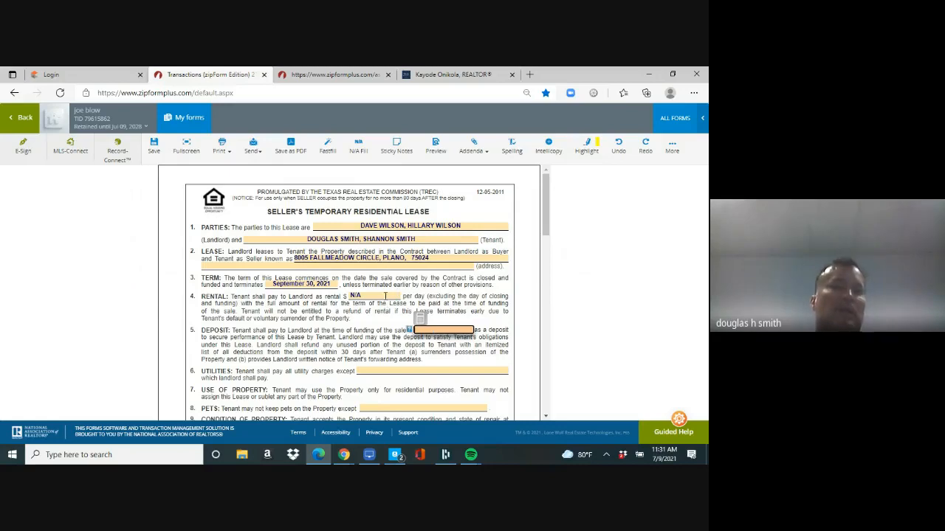
pyautogui.click(431, 330)
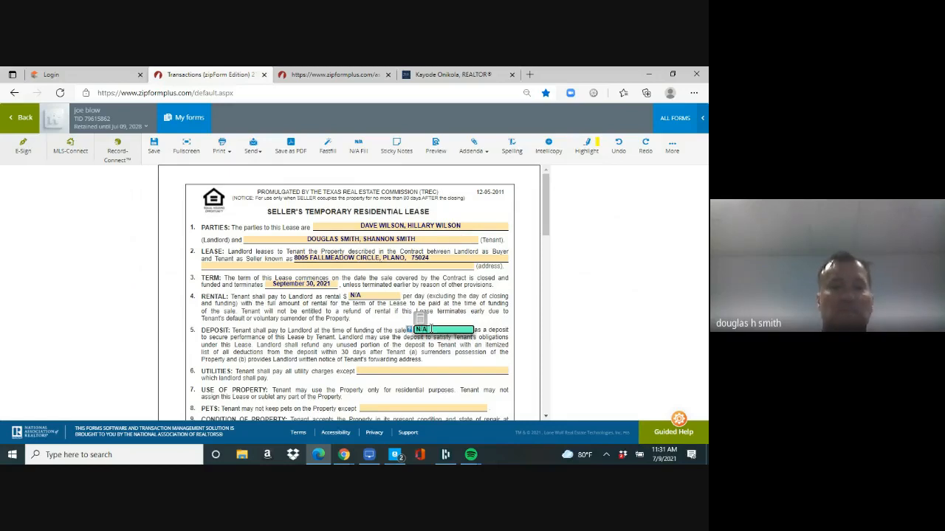
pyautogui.click(411, 371)
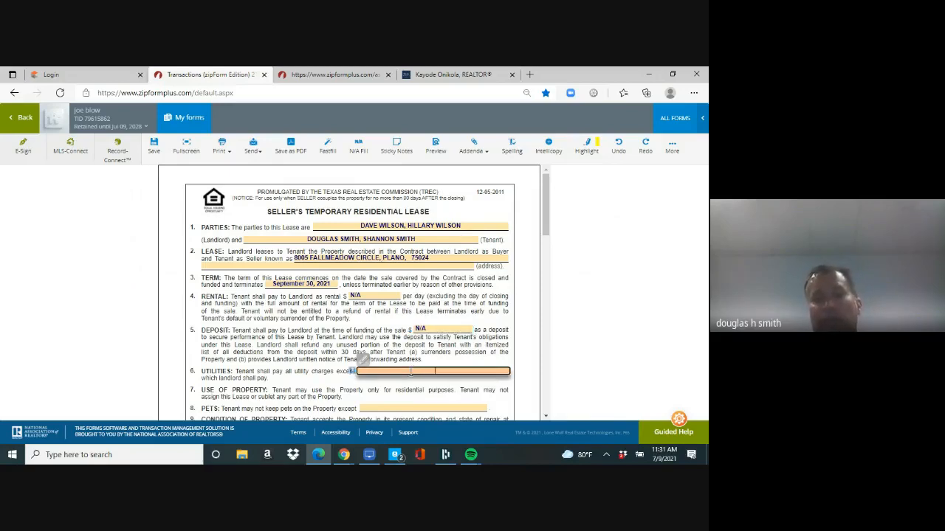
pyautogui.write('sLKDJFLKSJDFL')
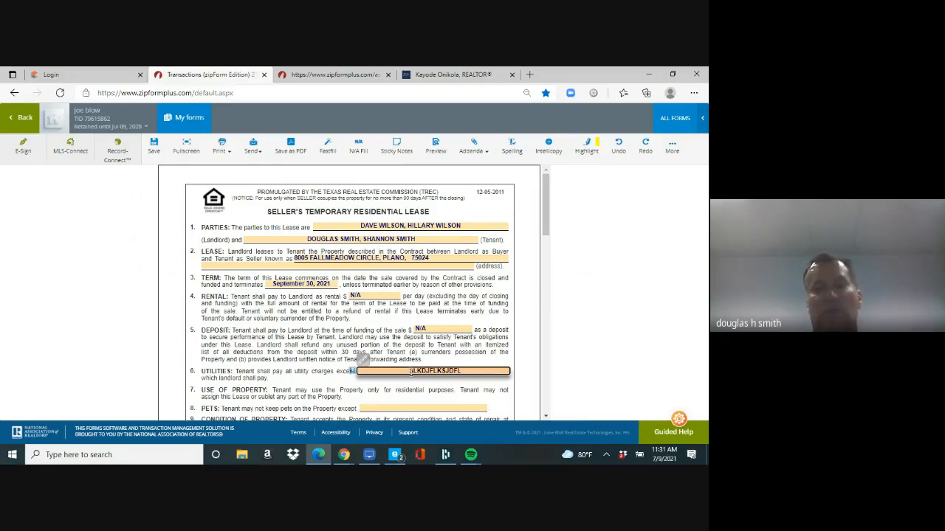
pyautogui.write('%%')
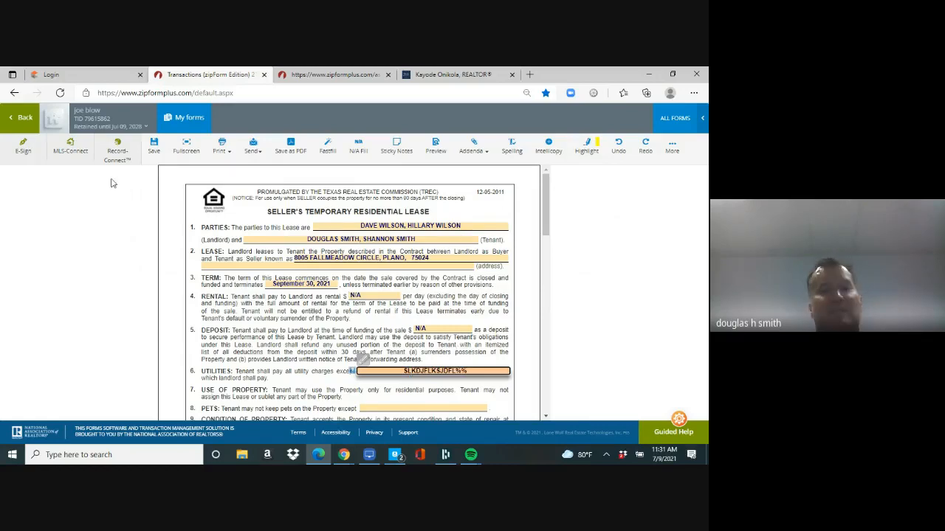
pyautogui.click(154, 146)
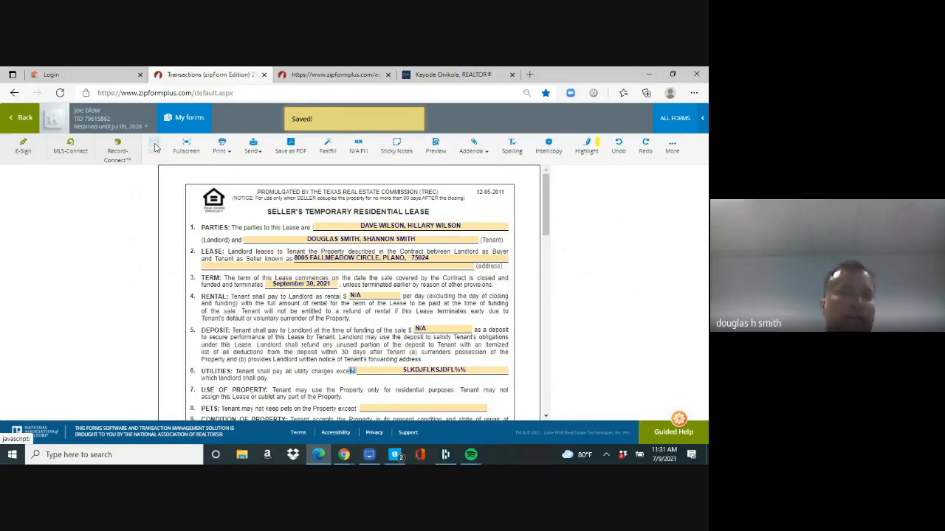
pyautogui.click(28, 147)
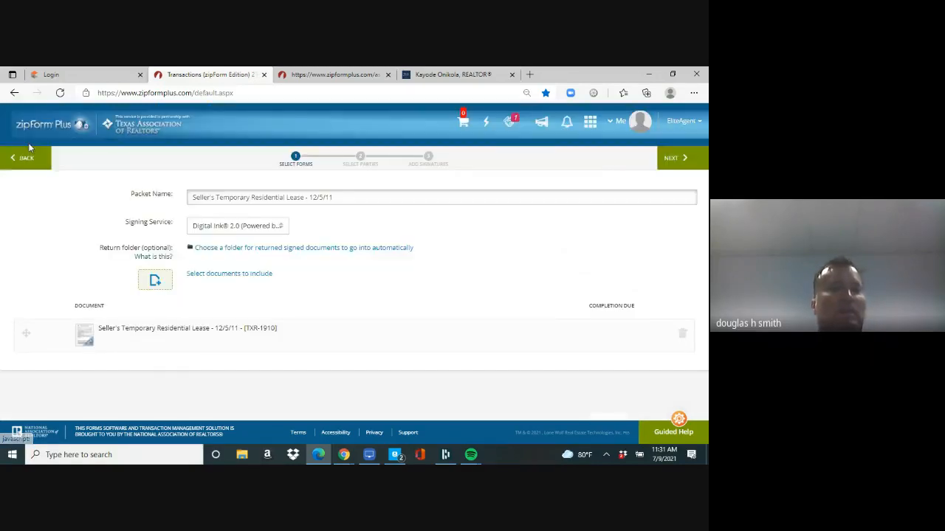
# Step: Keep Digital Ink 2.0 and add the resale contract plus owners' association, financing, non-realty and appraisal addenda
pyautogui.click(237, 228)
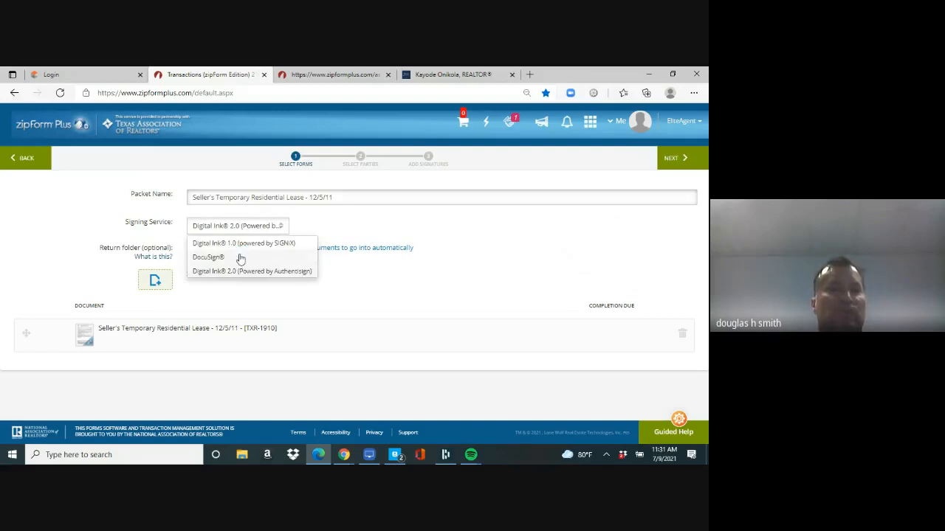
pyautogui.click(242, 270)
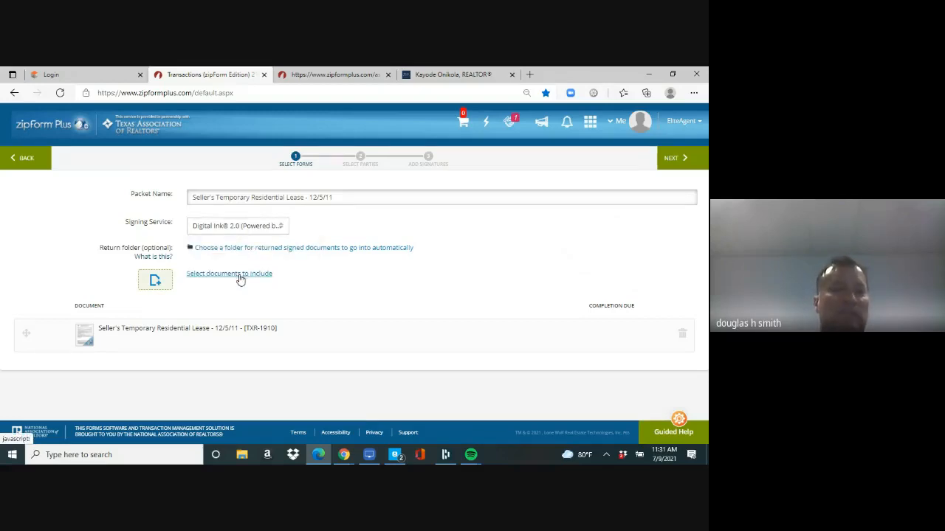
pyautogui.click(240, 278)
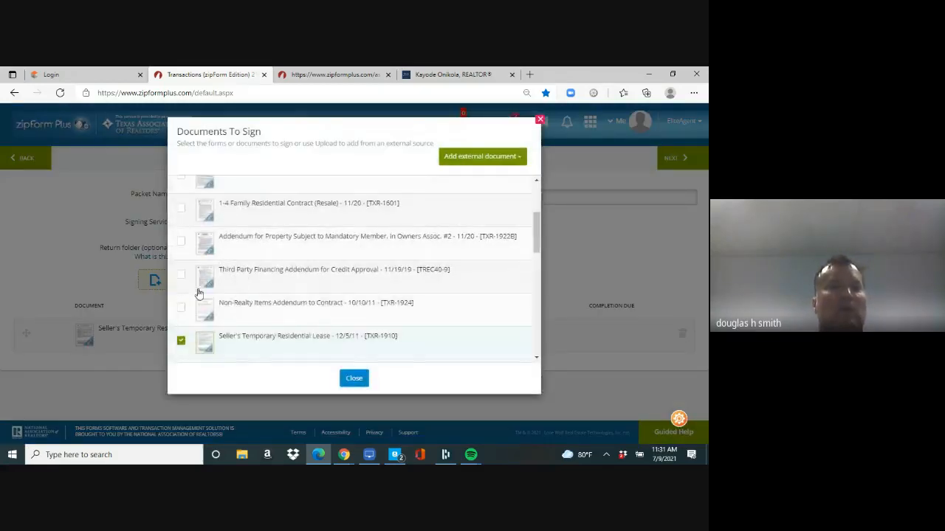
pyautogui.click(181, 211)
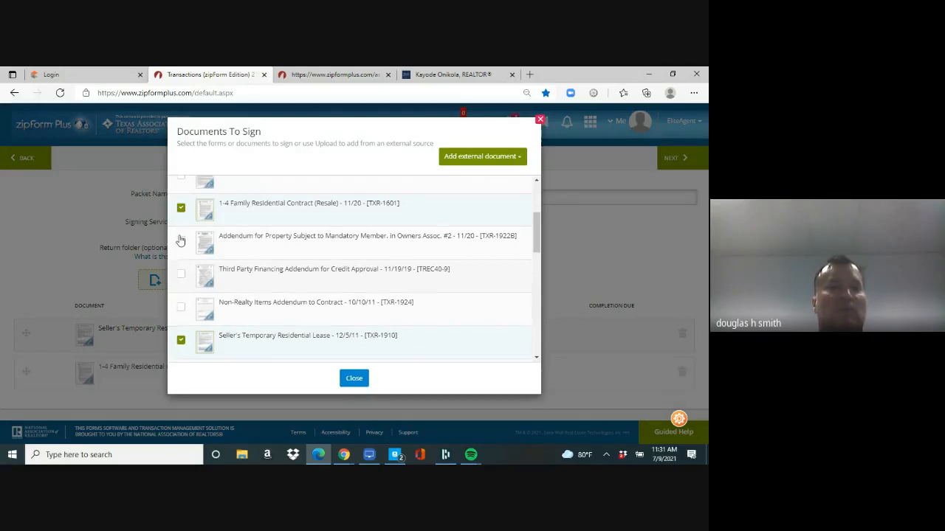
pyautogui.click(181, 241)
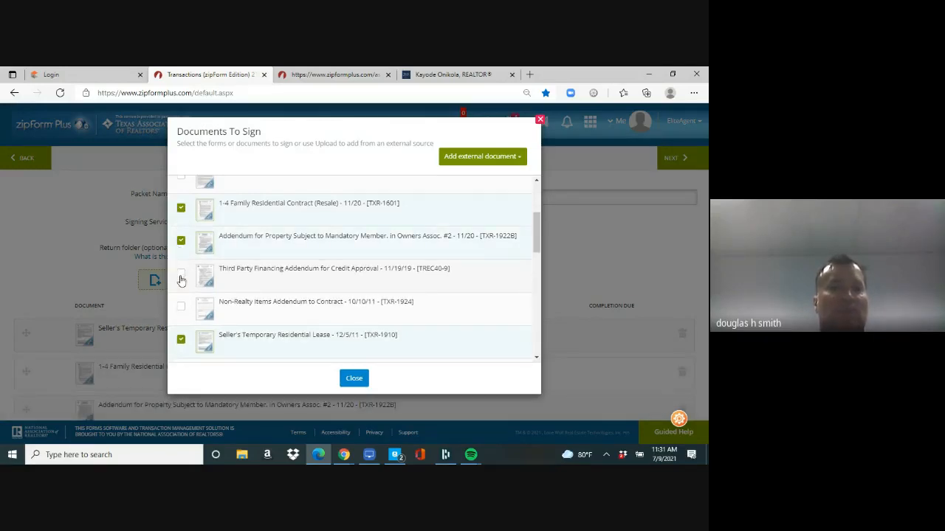
pyautogui.click(181, 278)
pyautogui.click(181, 306)
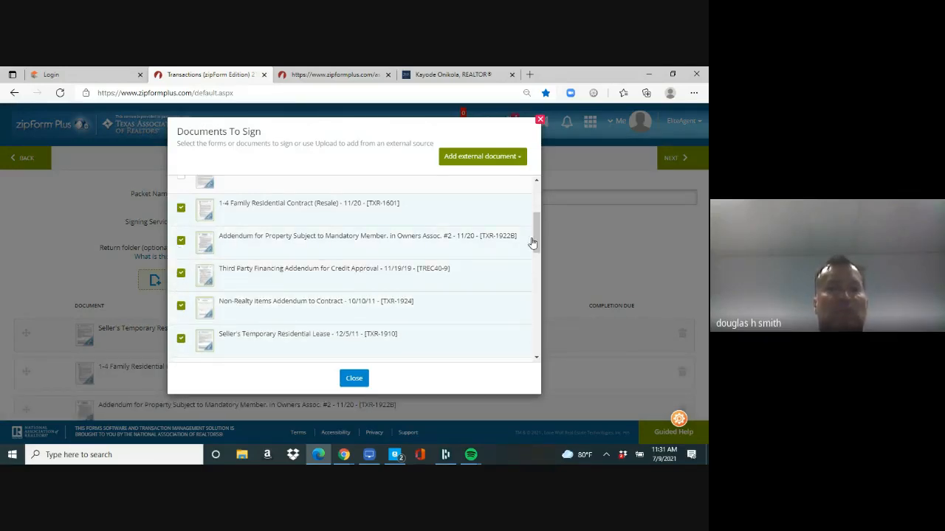
pyautogui.moveTo(538, 232); pyautogui.dragTo(536, 295)
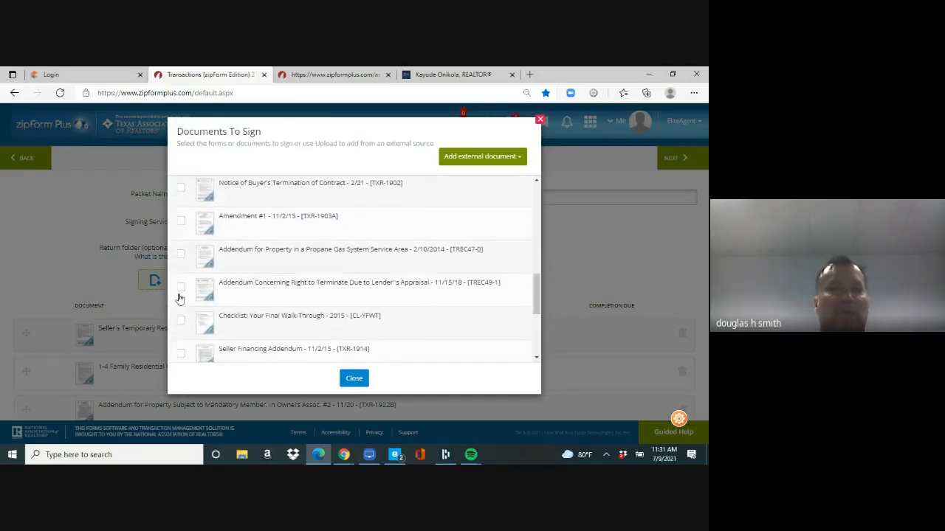
pyautogui.click(181, 288)
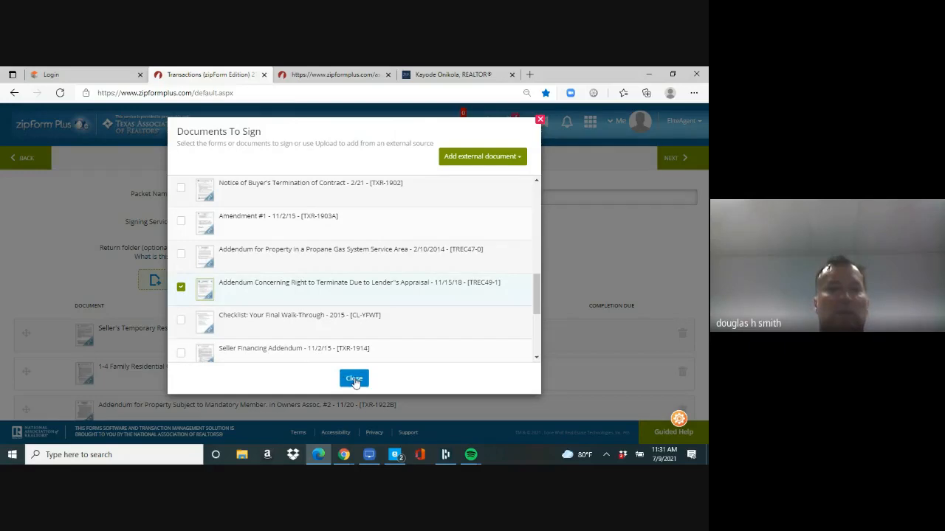
pyautogui.click(354, 380)
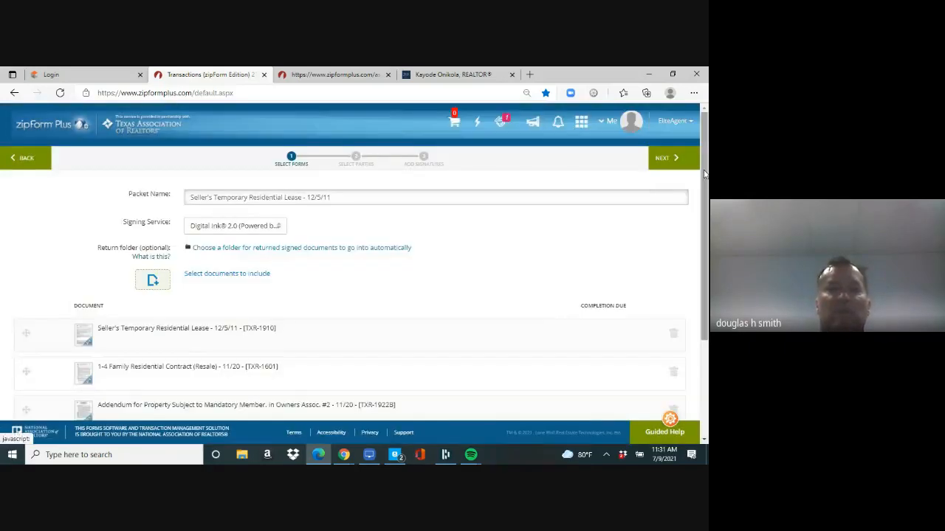
# Step: Review the packet's document list and advance to choosing the signing parties
pyautogui.scroll(-1, 703, 219)
pyautogui.scroll(-1, 703, 219)
pyautogui.scroll(2, 701, 178)
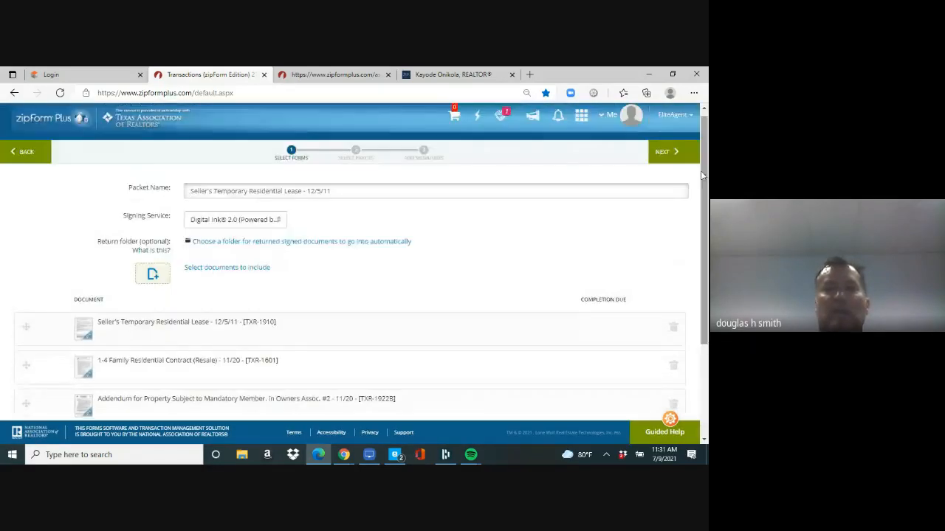
pyautogui.click(667, 152)
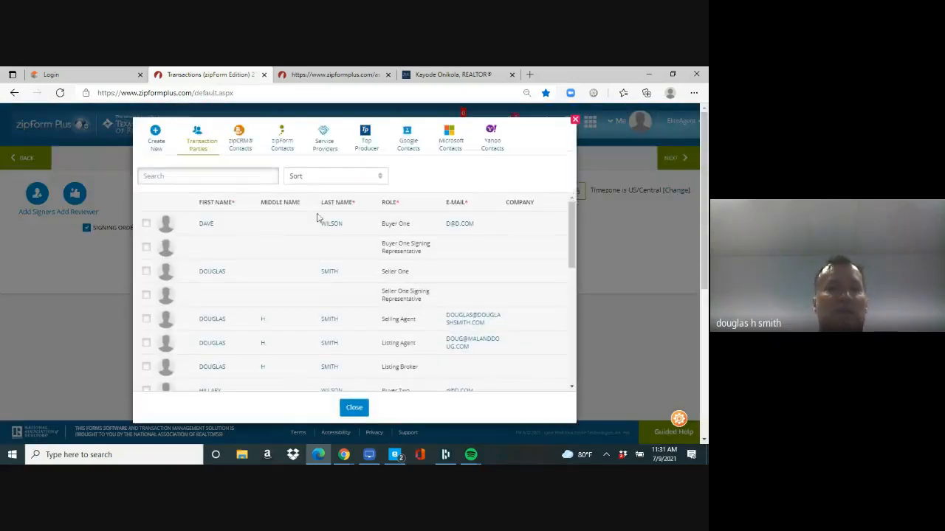
# Step: Select Buyer One and Buyer Two from the transaction contacts as the lease packet's signers
pyautogui.click(147, 223)
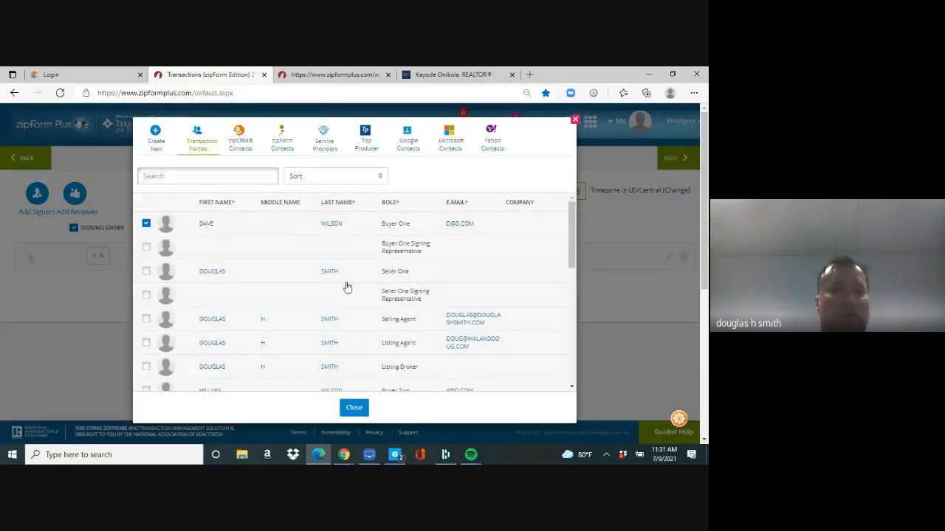
pyautogui.scroll(-2, 542, 261)
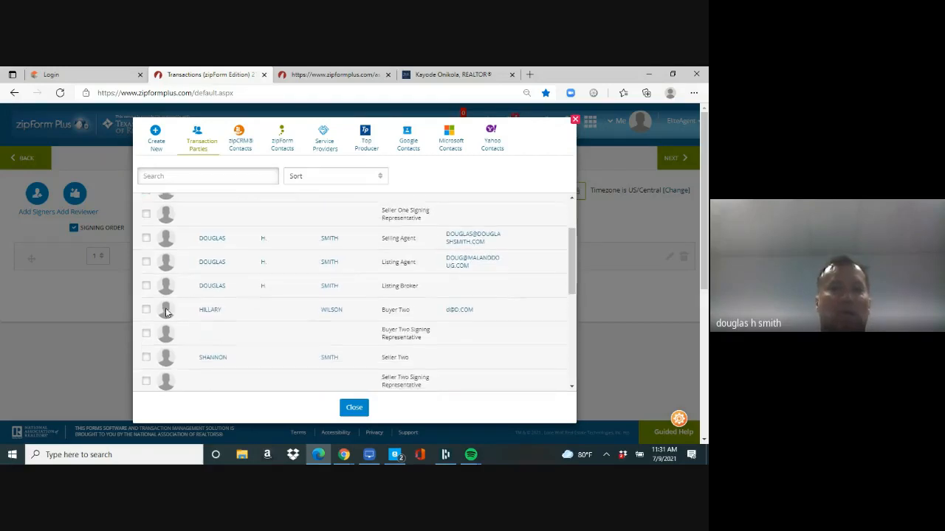
pyautogui.click(146, 310)
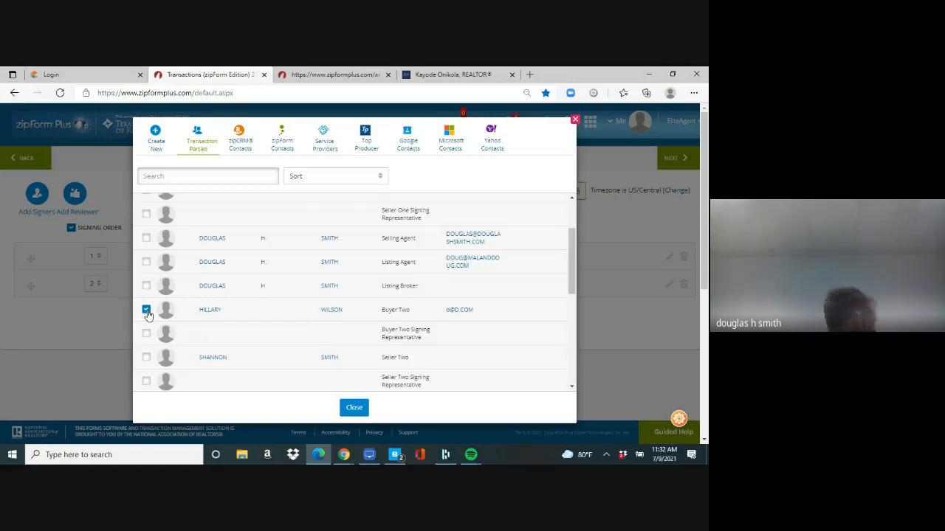
pyautogui.click(354, 408)
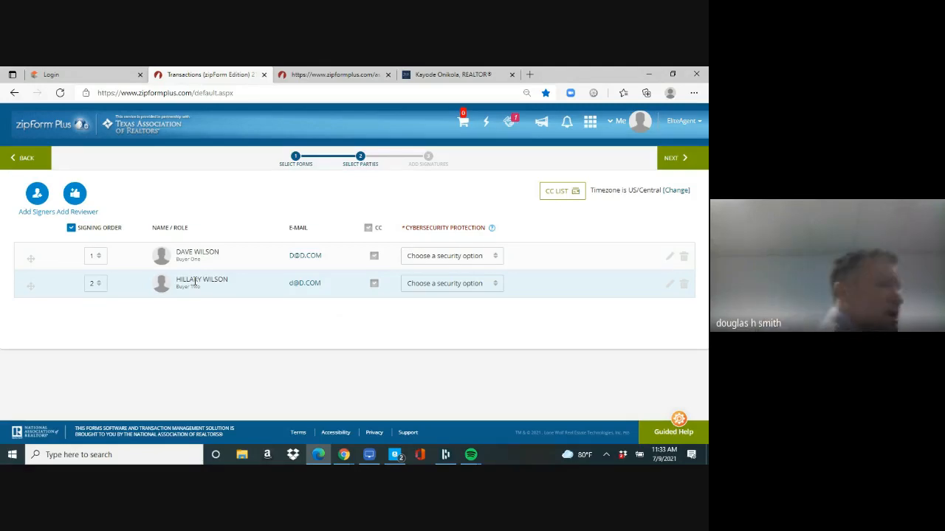
# Step: Set Buyer Two to sign first and Buyer One second, then continue to the Authentisign design step
pyautogui.click(100, 288)
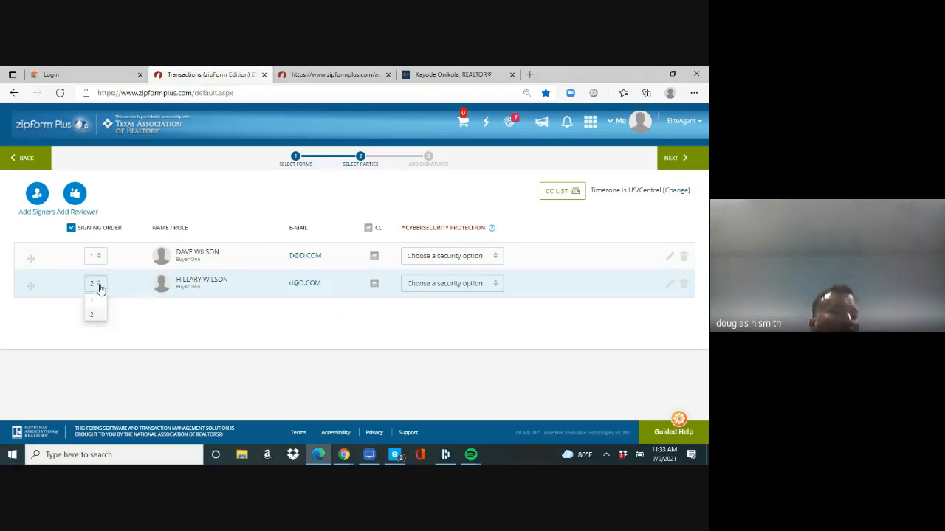
pyautogui.click(93, 302)
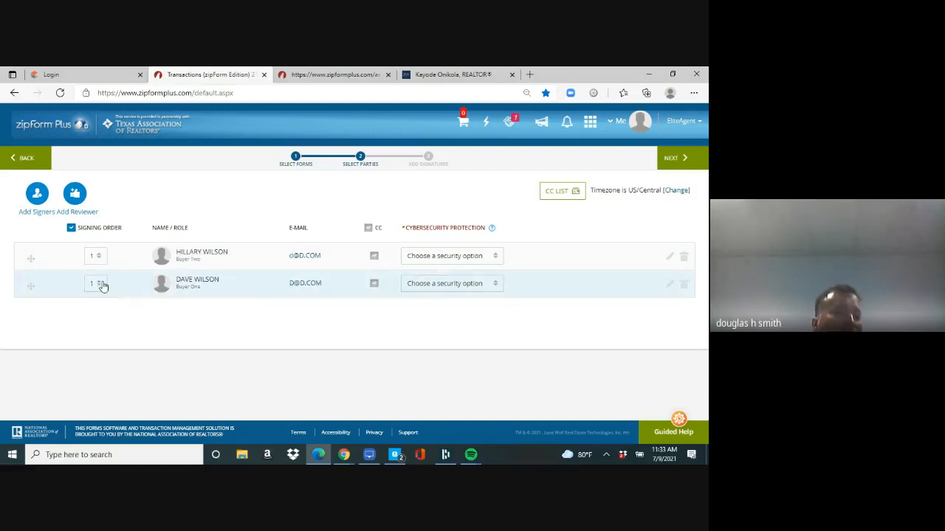
pyautogui.click(95, 285)
pyautogui.click(91, 317)
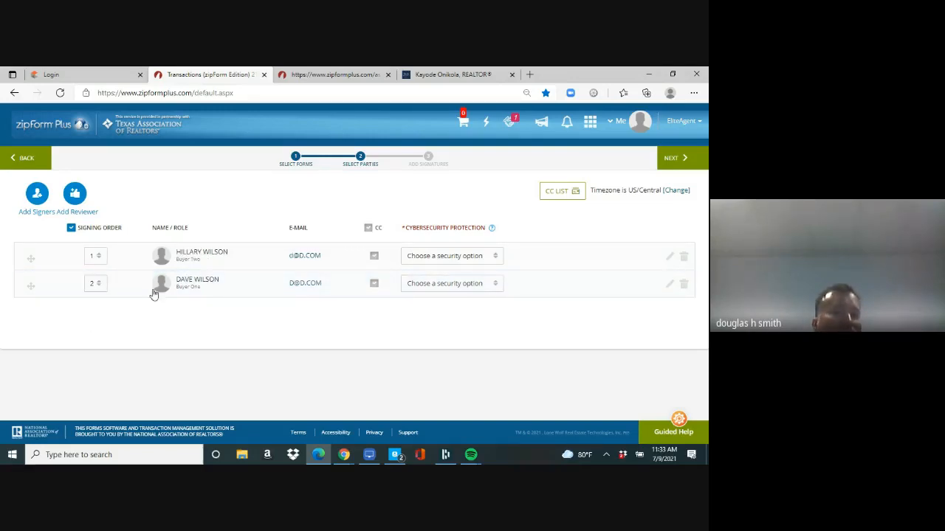
pyautogui.click(676, 158)
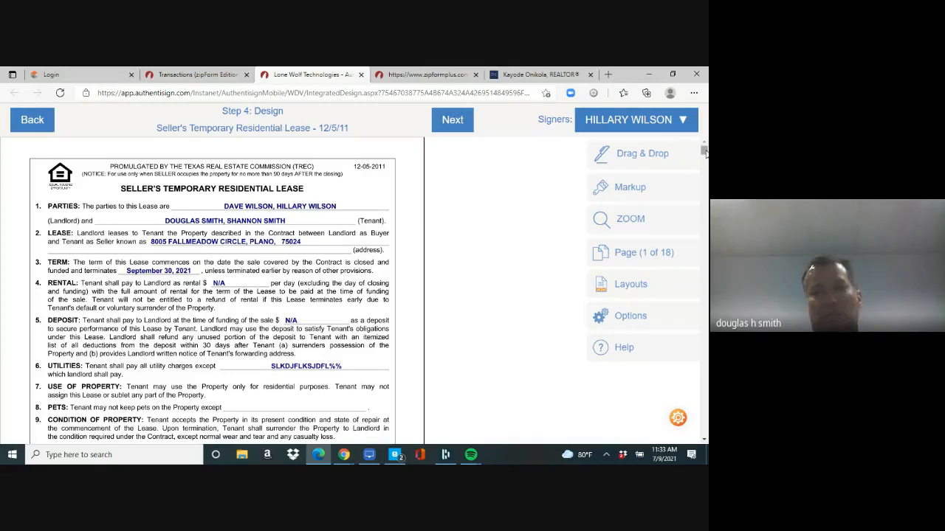
# Step: Move past the design step and send the lease signing invitations from Finalize Signing Setup
pyautogui.moveTo(704, 152); pyautogui.dragTo(704, 272)
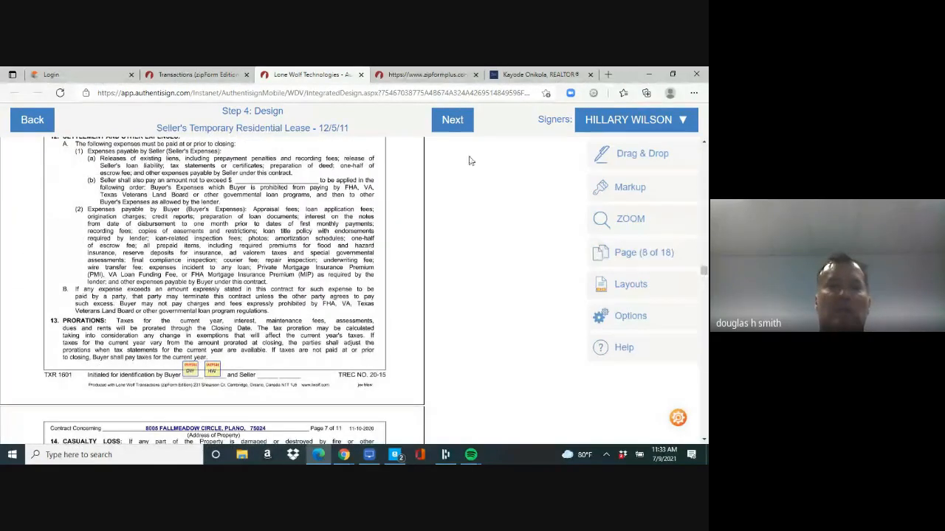
pyautogui.click(450, 118)
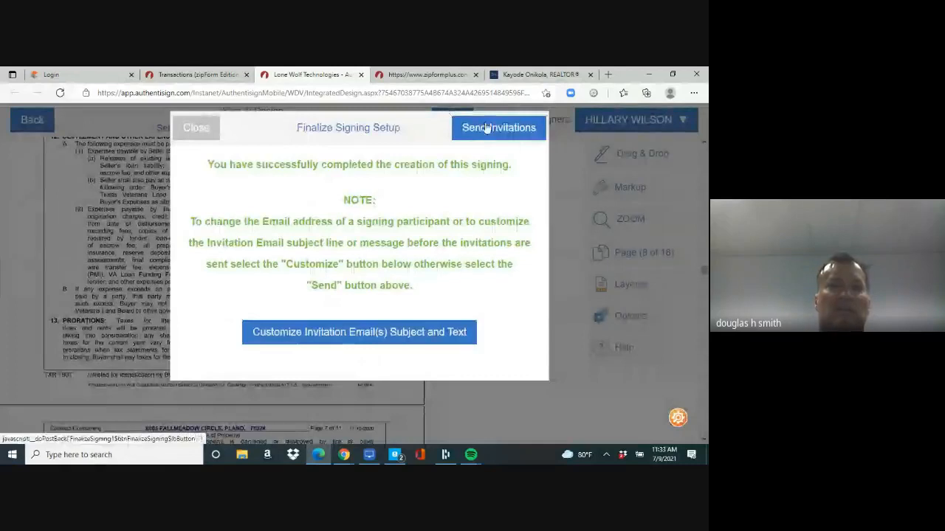
pyautogui.click(486, 129)
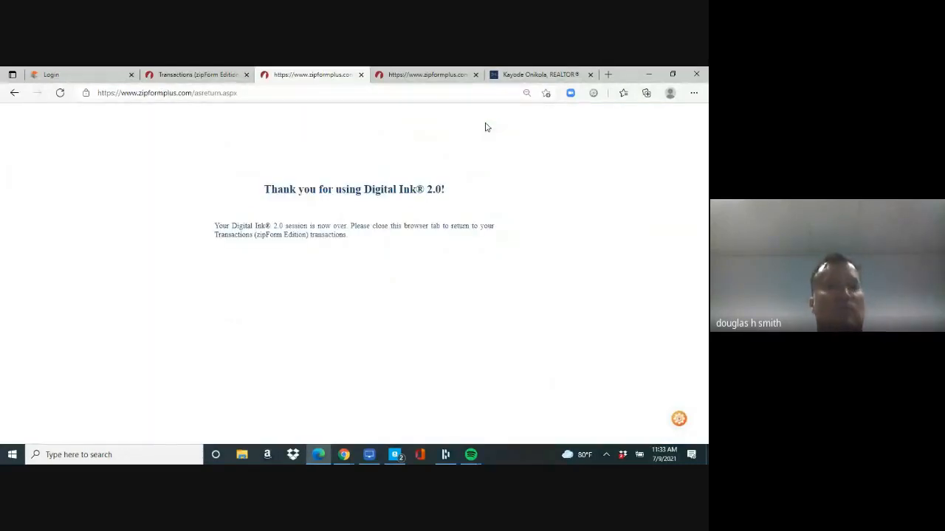
# Step: In the NTREIS login tab, try loading the Matrix site, then the Texas REALTORS site
pyautogui.click(82, 76)
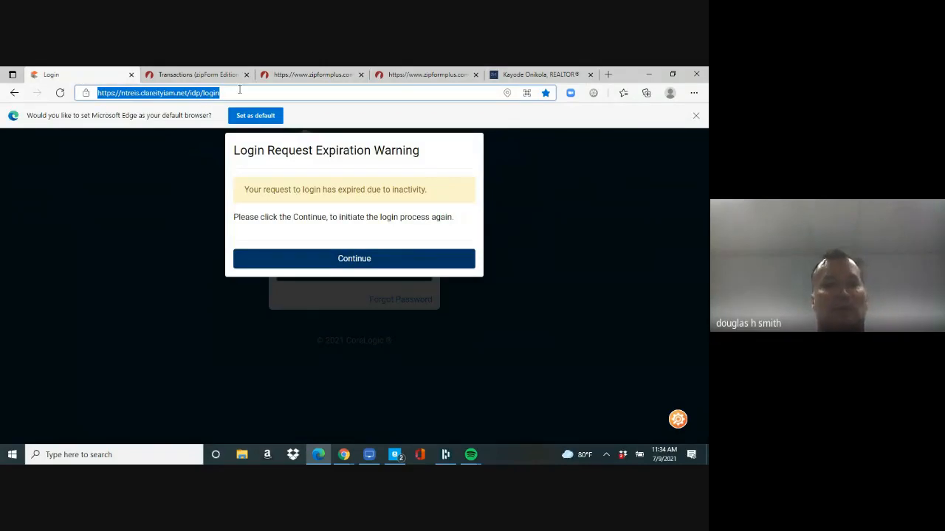
pyautogui.write('mat')
pyautogui.press('Return')
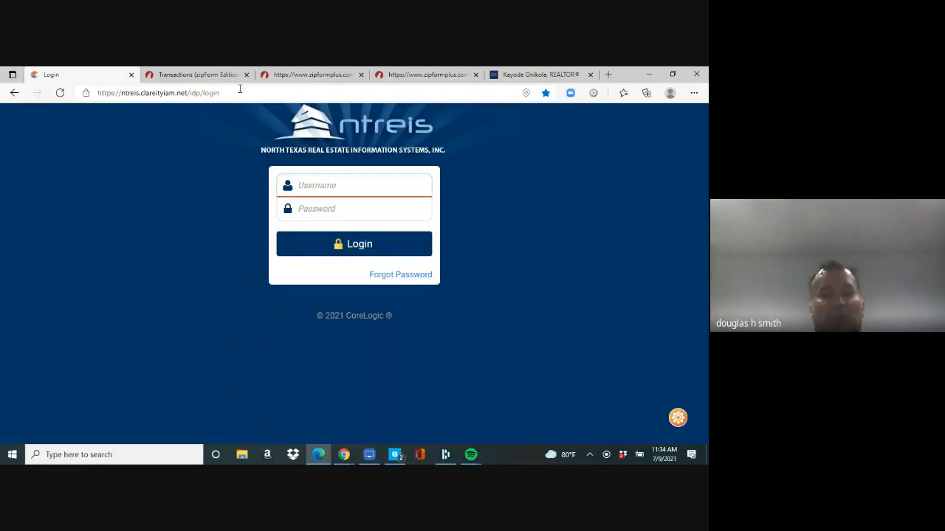
pyautogui.click(229, 90)
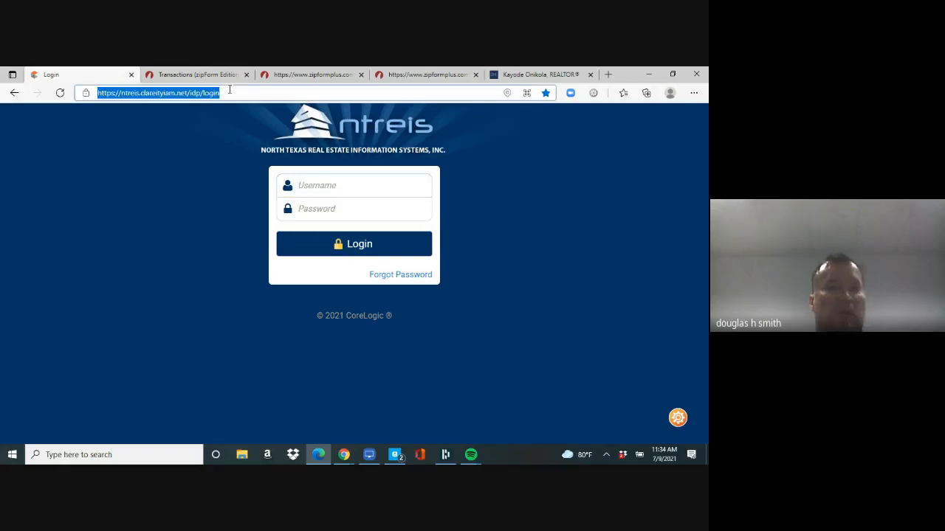
pyautogui.write('texas')
pyautogui.press('Return')
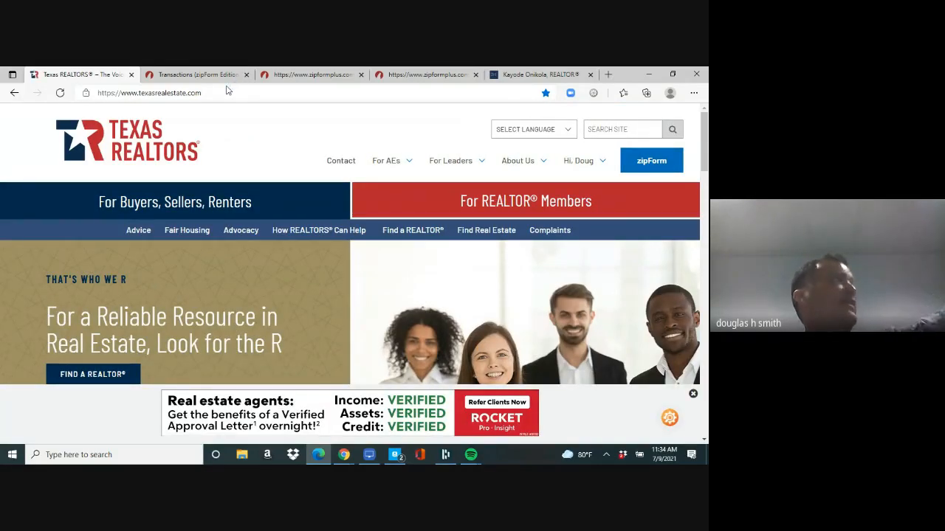
# Step: Re-enter the Matrix web address until the NTREIS Clareity login page loads
pyautogui.click(226, 92)
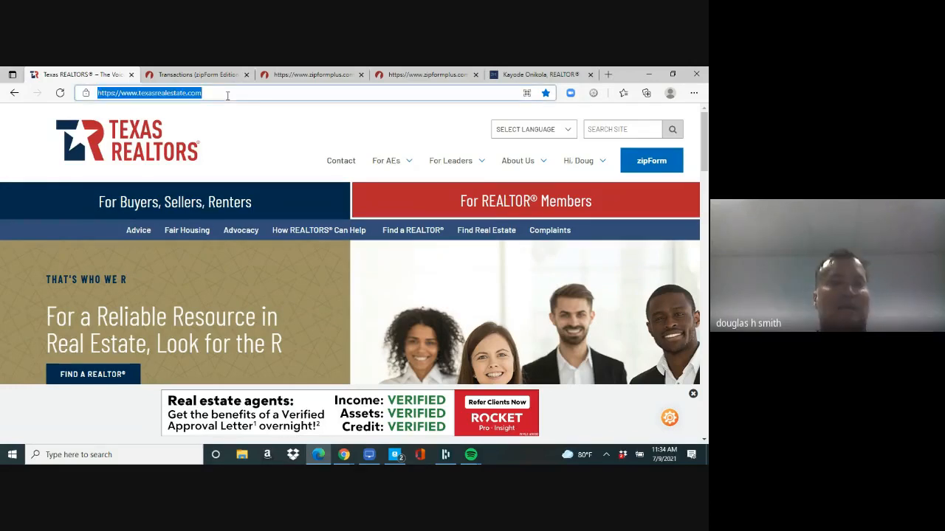
pyautogui.click(227, 92)
pyautogui.write('mat')
pyautogui.press('BackSpace')
pyautogui.press('BackSpace')
pyautogui.press('BackSpace')
pyautogui.press('BackSpace')
pyautogui.press('BackSpace')
pyautogui.press('BackSpace')
pyautogui.press('BackSpace')
pyautogui.press('BackSpace')
pyautogui.press('BackSpace')
pyautogui.press('BackSpace')
pyautogui.press('BackSpace')
pyautogui.press('BackSpace')
pyautogui.press('BackSpace')
pyautogui.press('BackSpace')
pyautogui.press('BackSpace')
pyautogui.press('BackSpace')
pyautogui.press('BackSpace')
pyautogui.press('BackSpace')
pyautogui.press('BackSpace')
pyautogui.press('BackSpace')
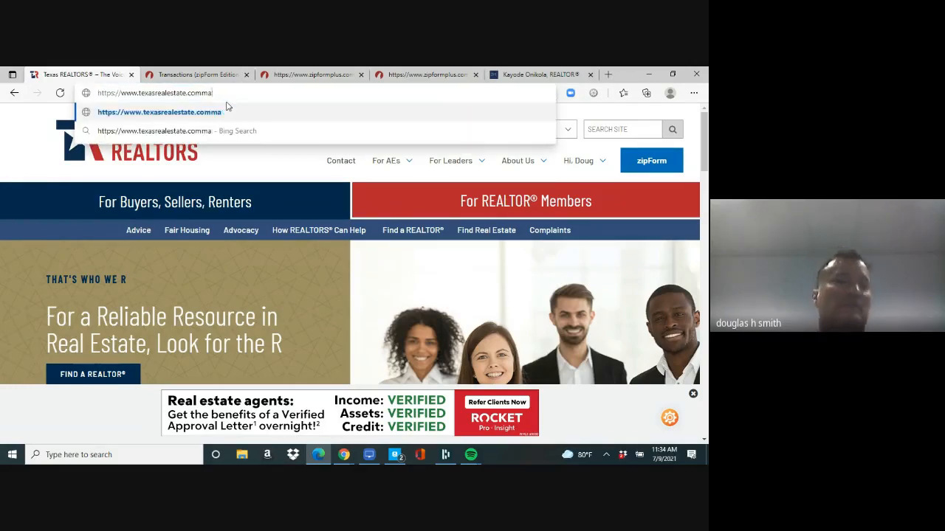
pyautogui.write('mat')
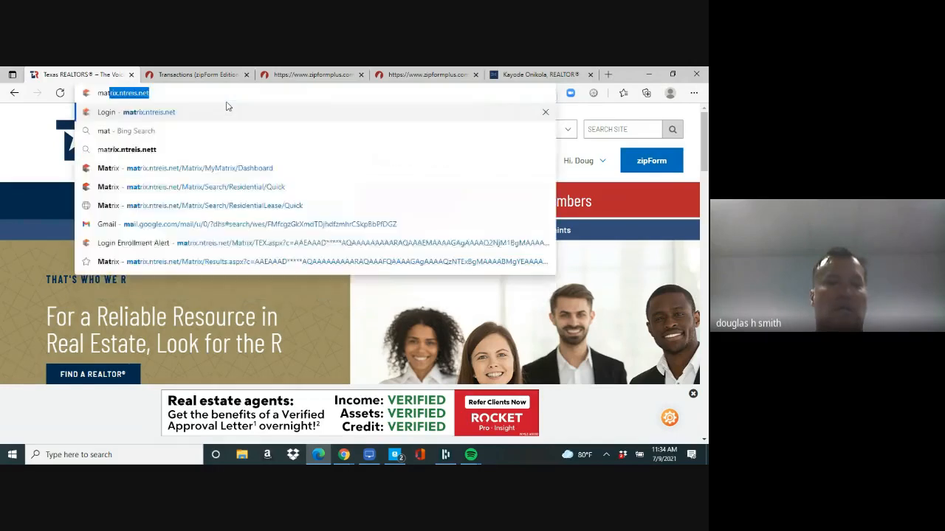
pyautogui.press('Return')
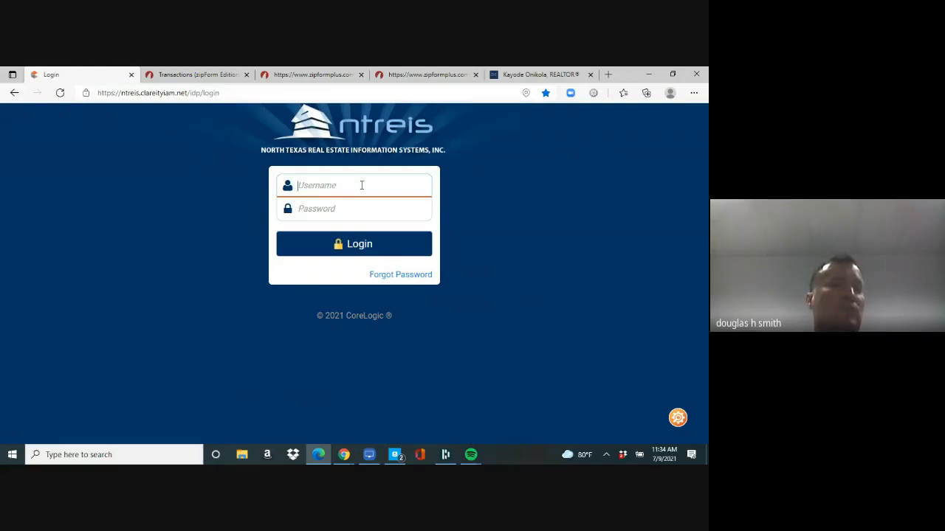
pyautogui.click(227, 95)
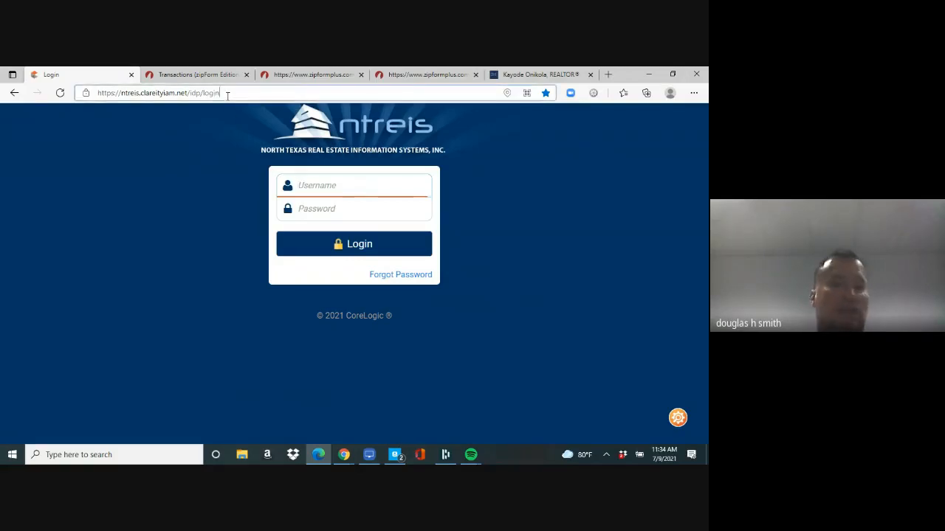
pyautogui.write('mat')
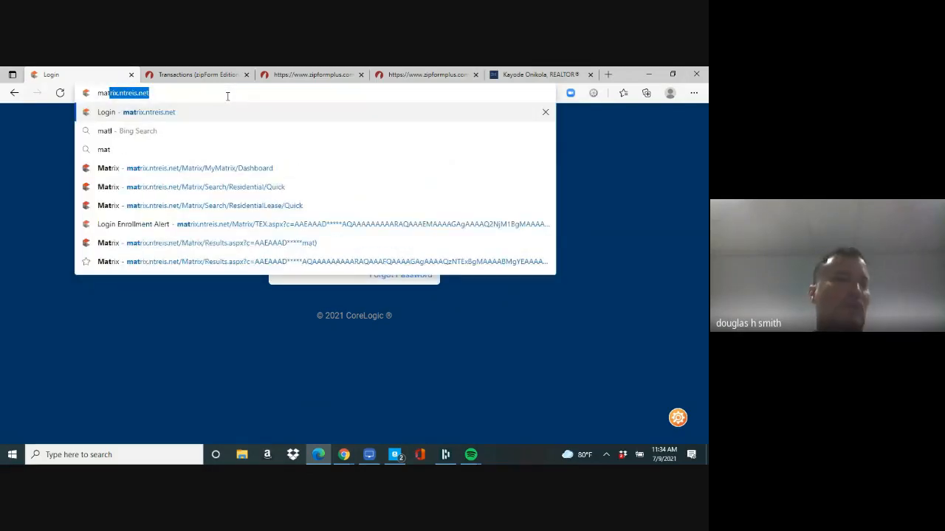
pyautogui.press('Return')
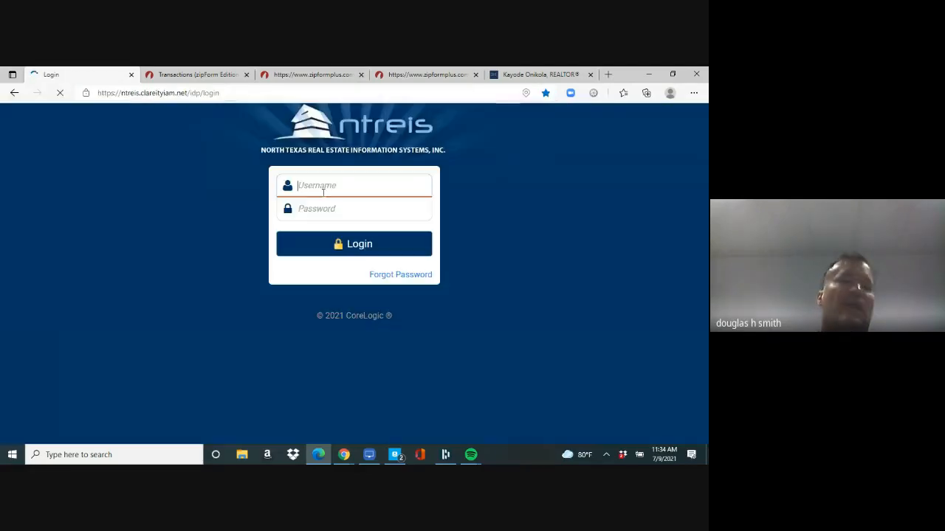
# Step: Log in to NTREIS with the member username and password
pyautogui.click(322, 192)
pyautogui.write('0439277')
pyautogui.press('Tab')
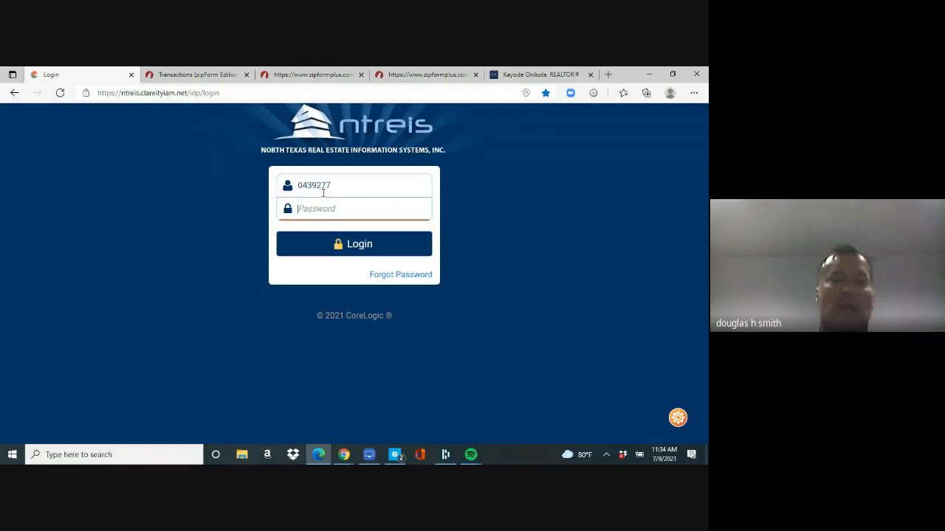
pyautogui.write('•••••••')
pyautogui.press('Return')
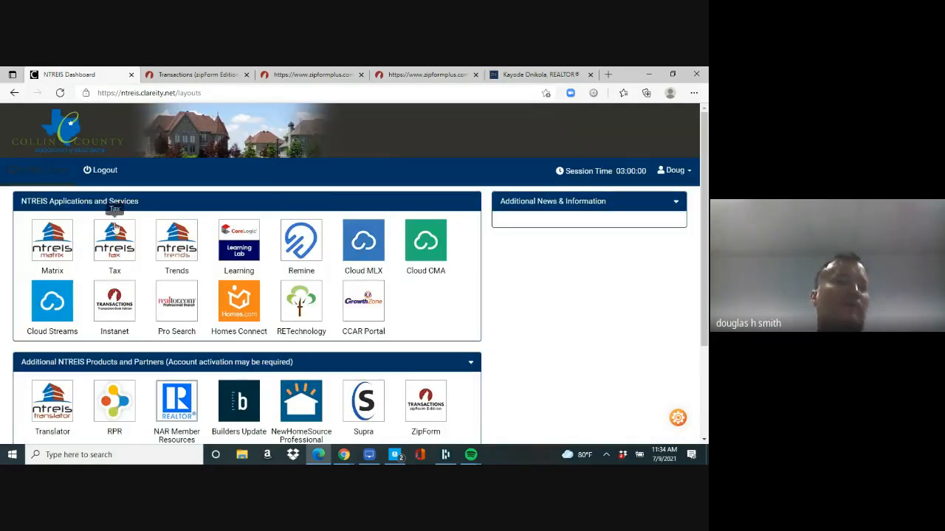
# Step: Launch Matrix from the NTREIS Dashboard's Applications and Services icons
pyautogui.click(51, 247)
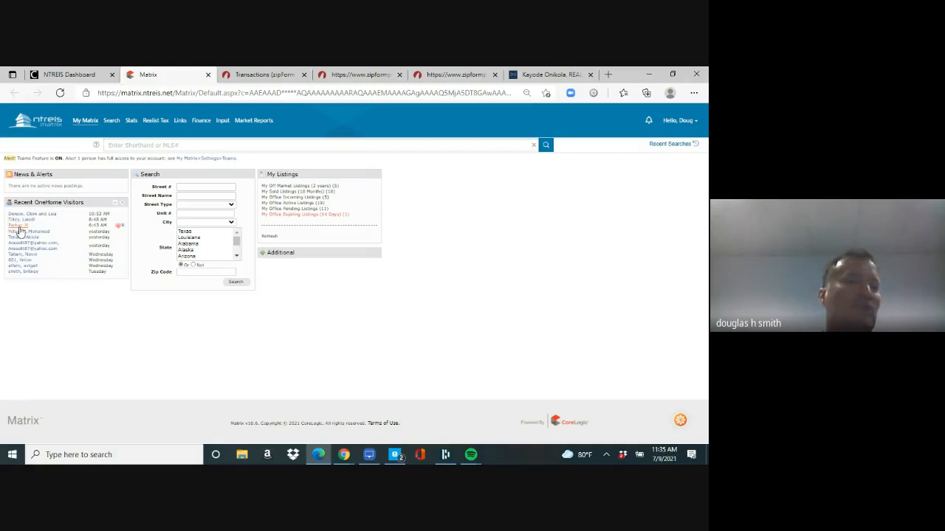
# Step: Open a recent OneHome visitor's activity, select listings 1–4, and get driving directions (18.3 miles, 39 min)
pyautogui.click(117, 229)
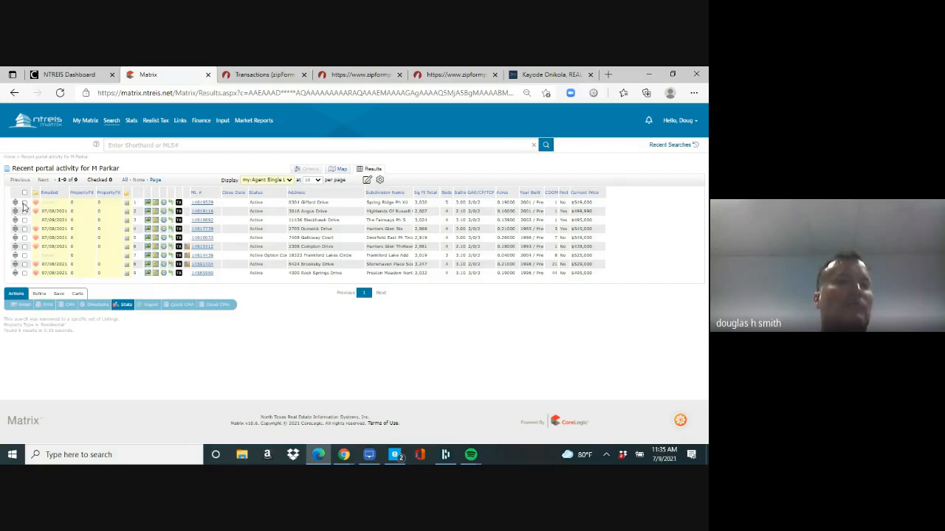
pyautogui.click(24, 203)
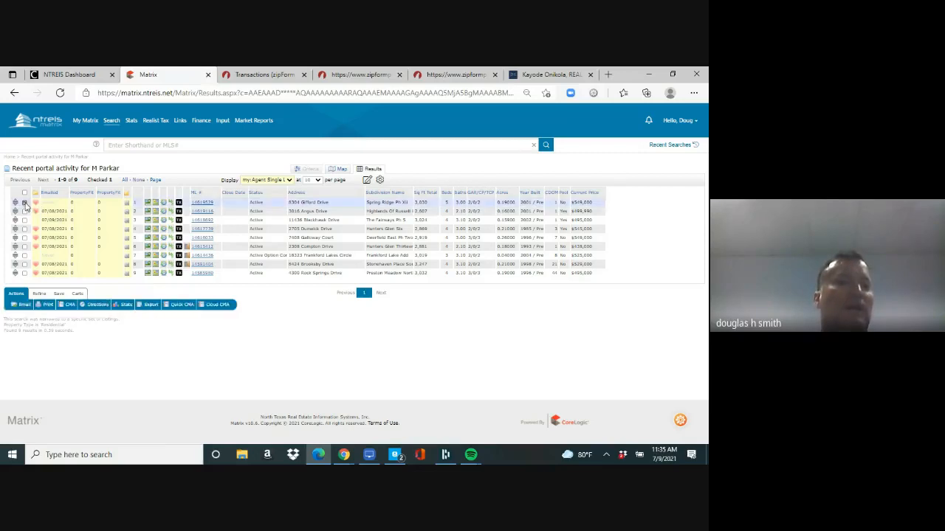
pyautogui.click(24, 203)
pyautogui.click(25, 203)
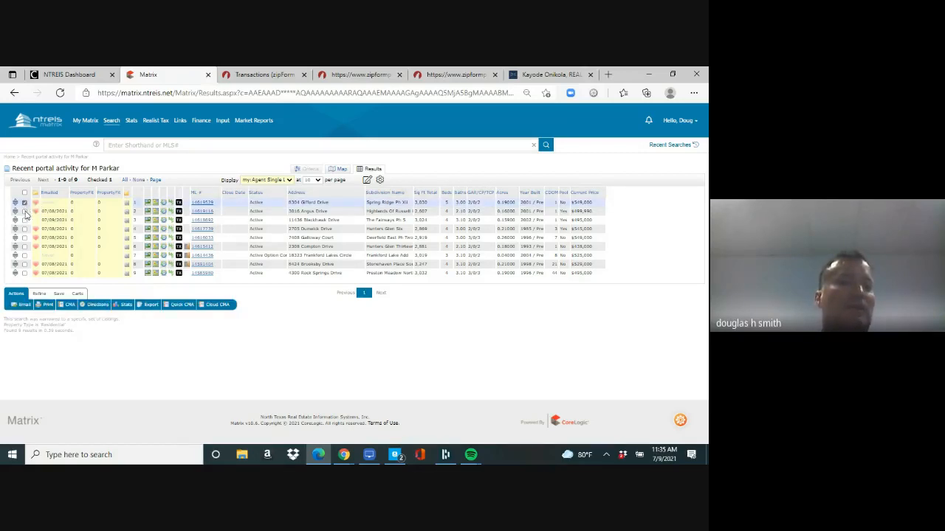
pyautogui.click(25, 211)
pyautogui.click(25, 220)
pyautogui.click(24, 229)
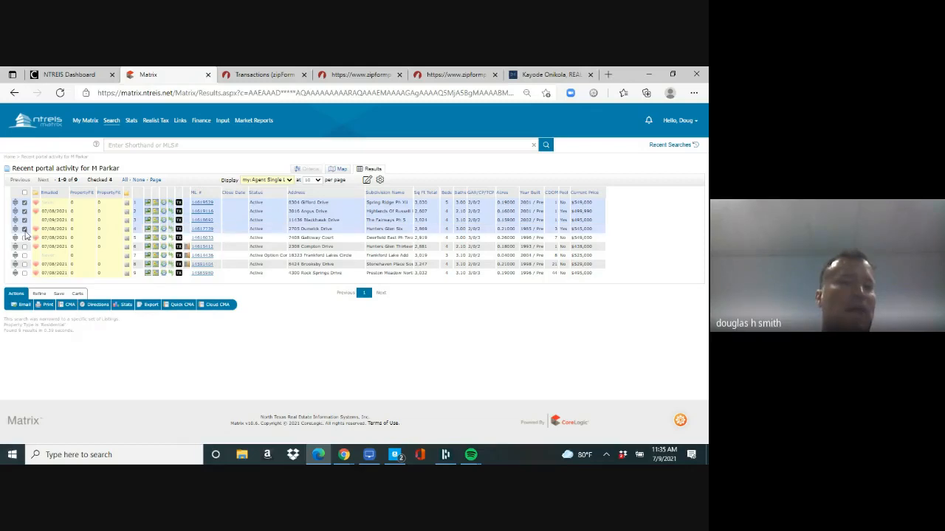
pyautogui.click(93, 306)
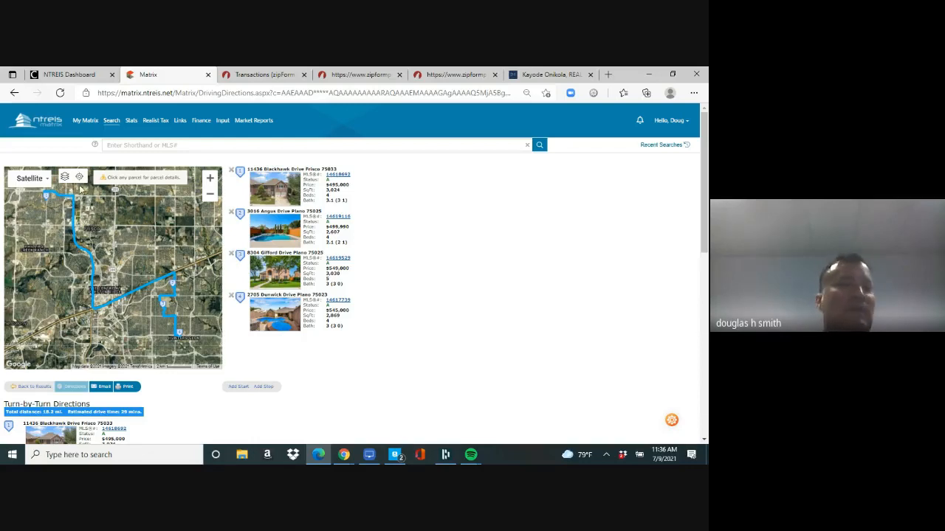
# Step: Go through Dashboard and My Matrix Summary to Settings, then Portal Notification Settings
pyautogui.click(85, 131)
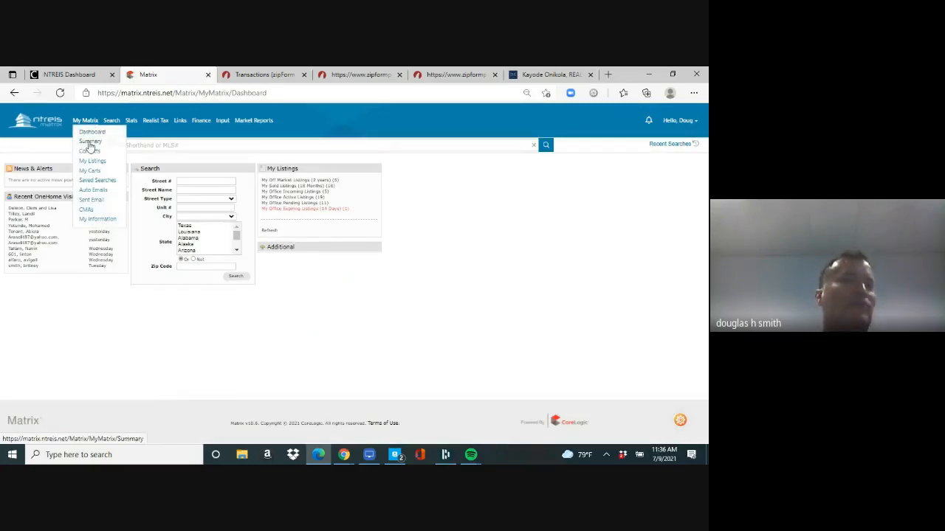
pyautogui.click(90, 142)
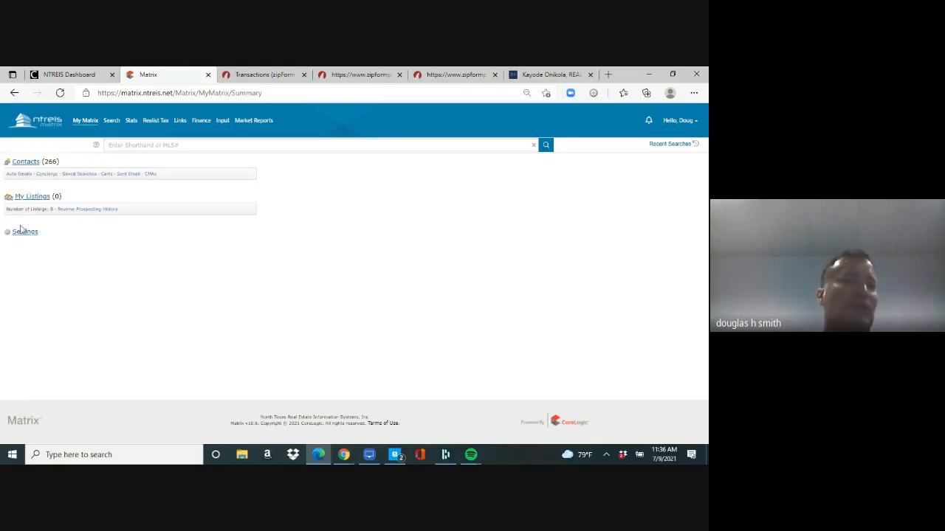
pyautogui.moveTo(85, 122)
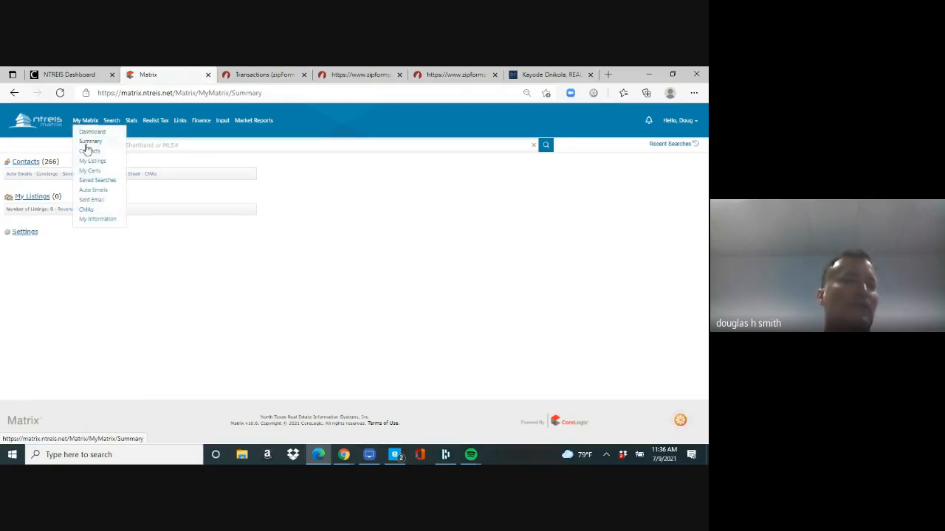
pyautogui.click(87, 142)
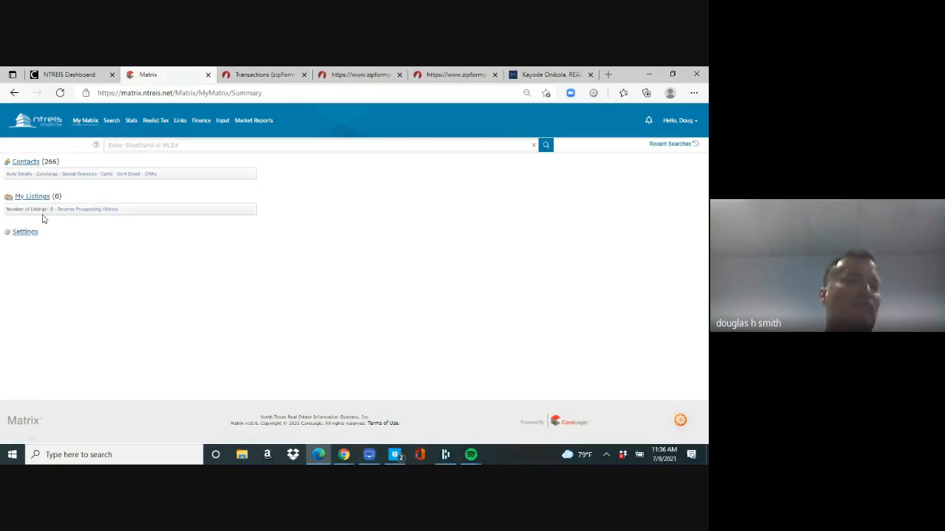
pyautogui.click(24, 232)
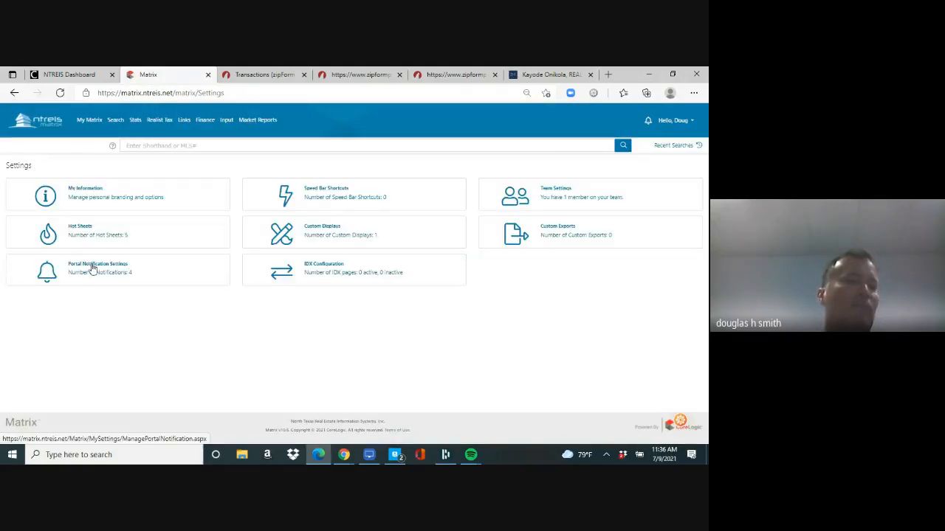
pyautogui.click(94, 268)
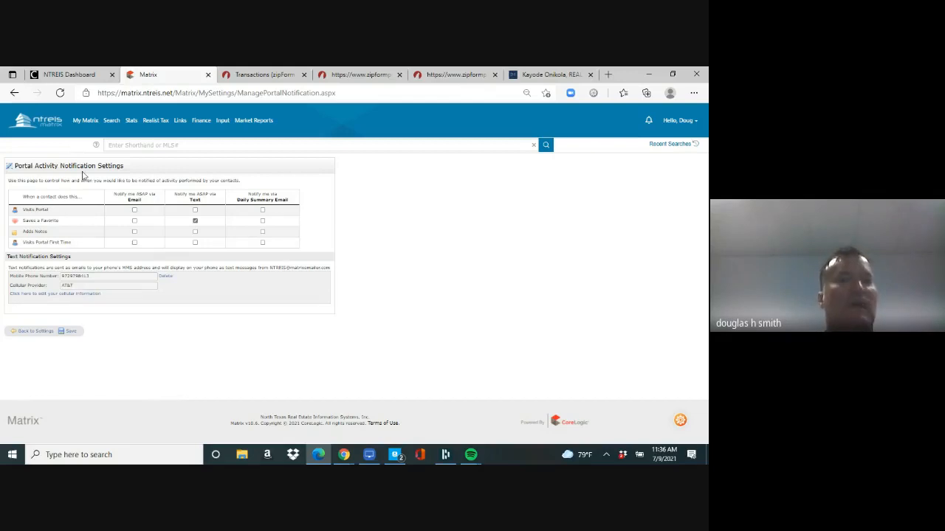
# Step: From the dashboard, begin an address search for street number 8005 and a street name starting 'f'
pyautogui.moveTo(85, 131)
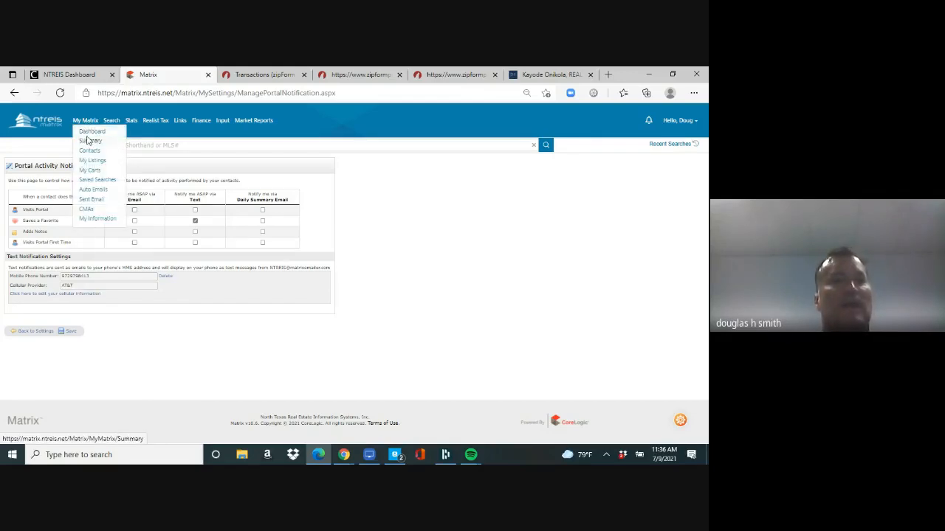
pyautogui.click(86, 133)
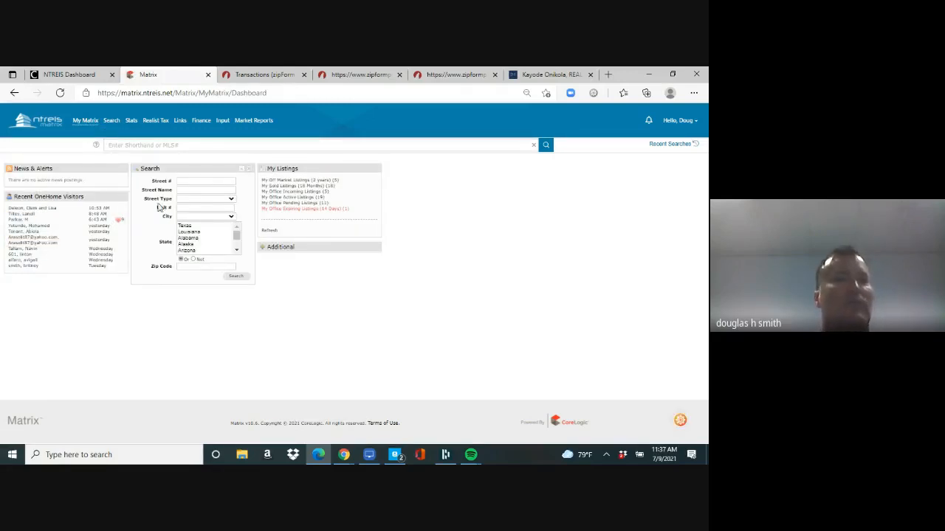
pyautogui.click(195, 182)
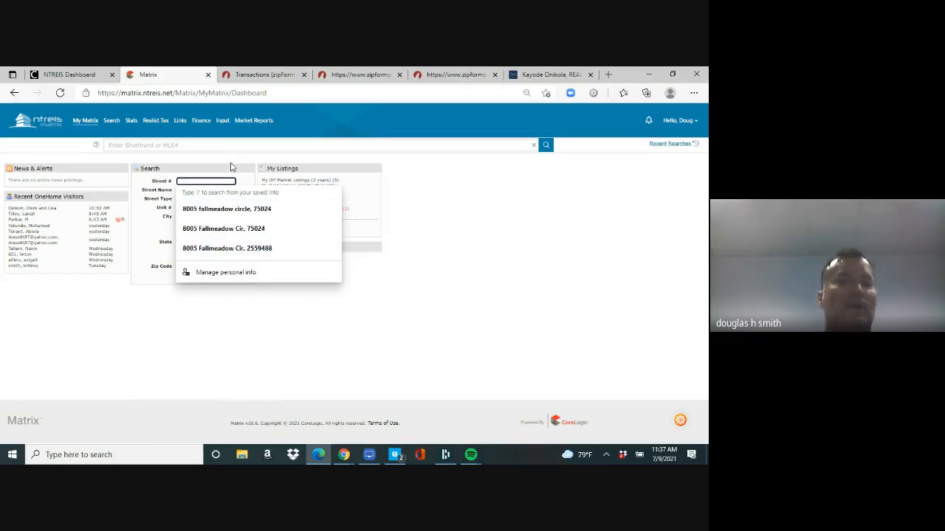
pyautogui.write('8005')
pyautogui.press('Tab')
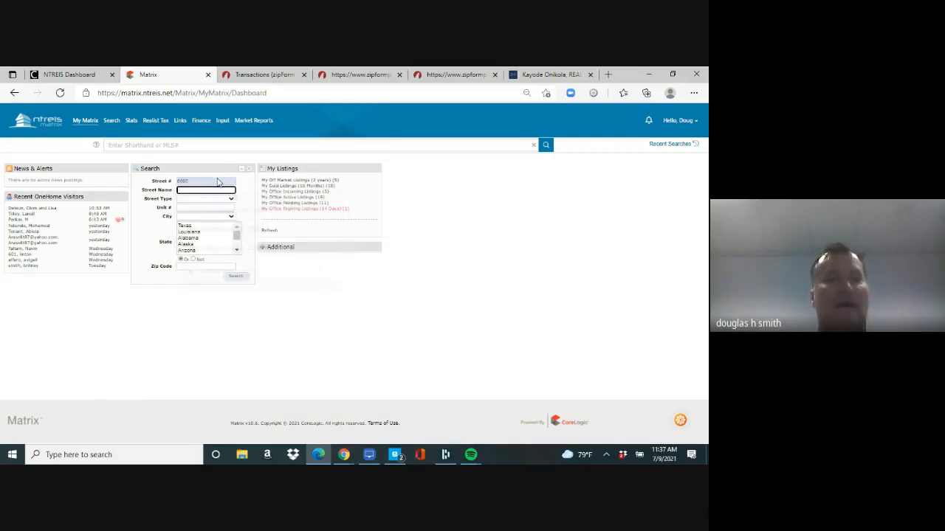
pyautogui.write('f')
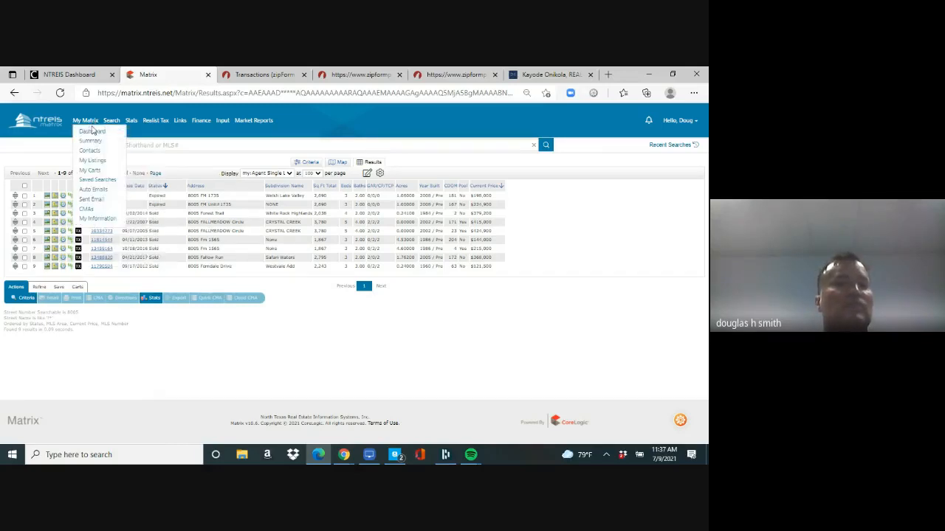
# Step: Rerun the dashboard address search for 8005 'fal', showing three sold listings
pyautogui.click(93, 133)
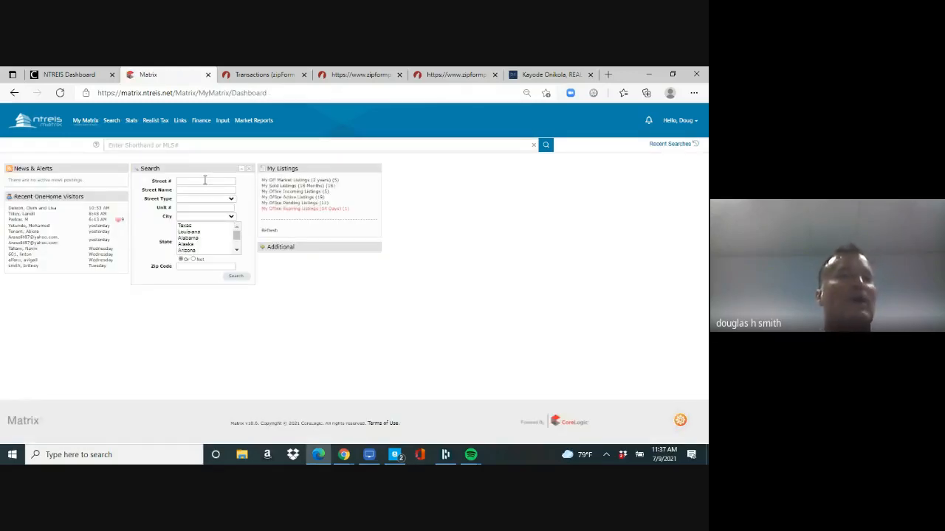
pyautogui.click(205, 180)
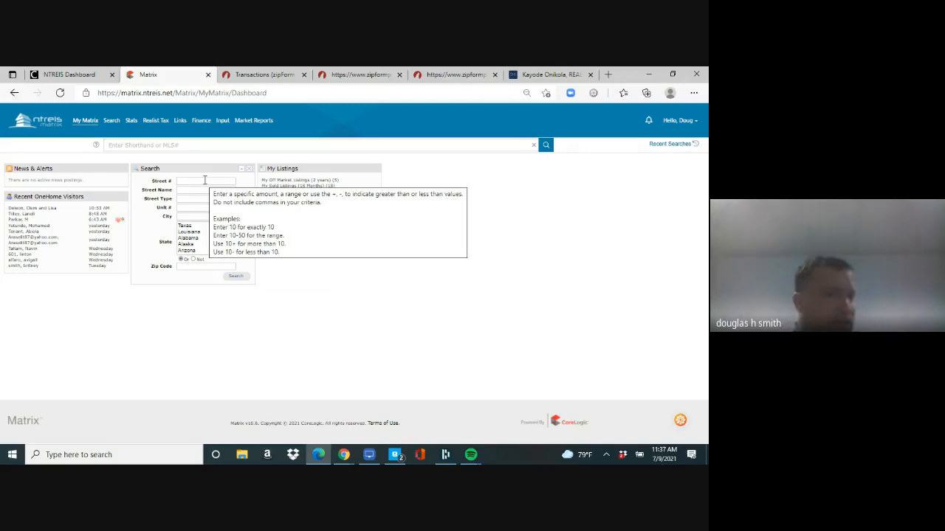
pyautogui.click(205, 180)
pyautogui.write('800')
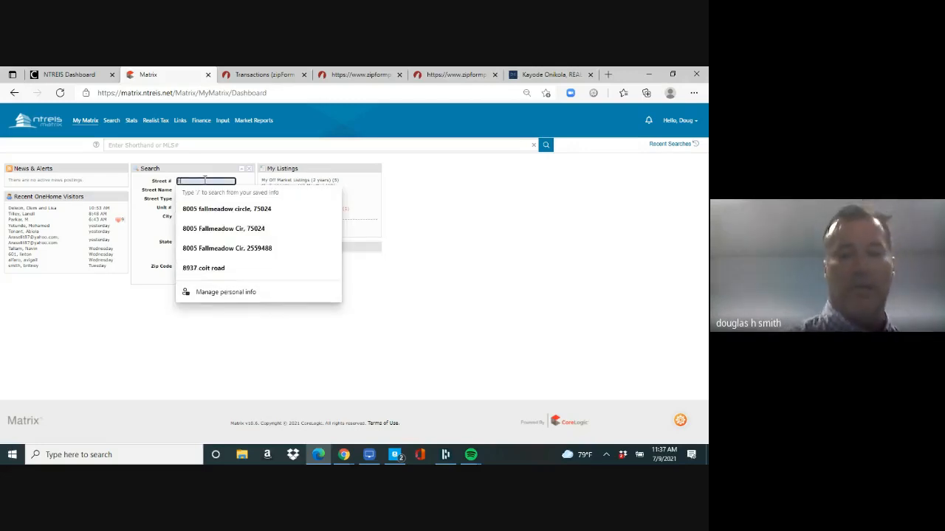
pyautogui.write('5')
pyautogui.press('Tab')
pyautogui.write('fal')
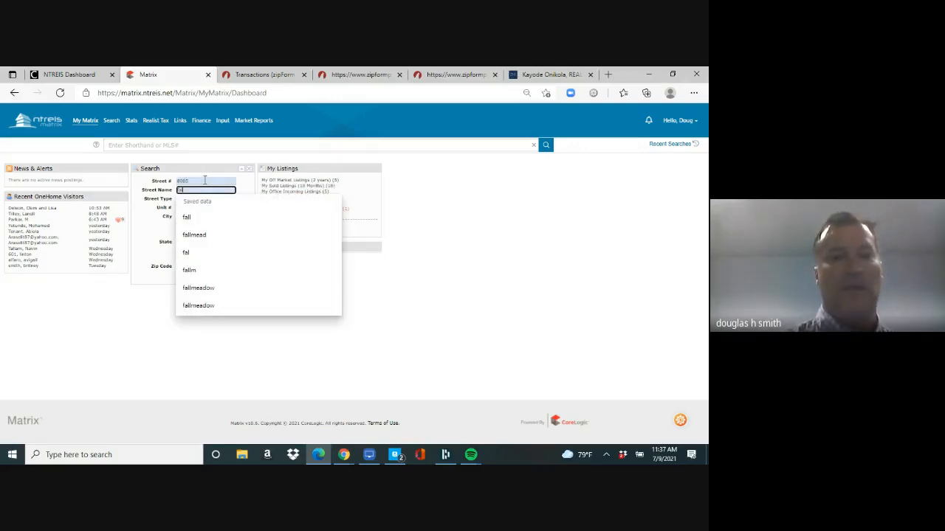
pyautogui.press('Return')
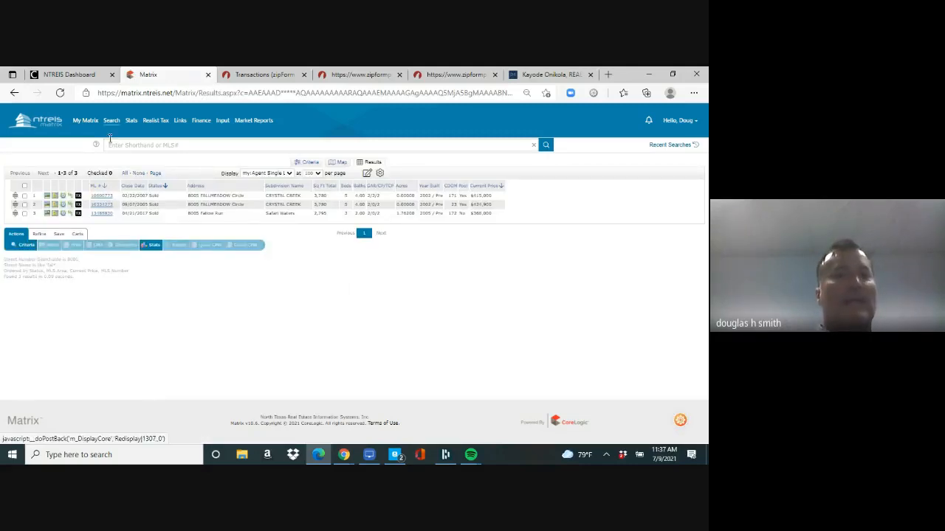
pyautogui.moveTo(110, 122)
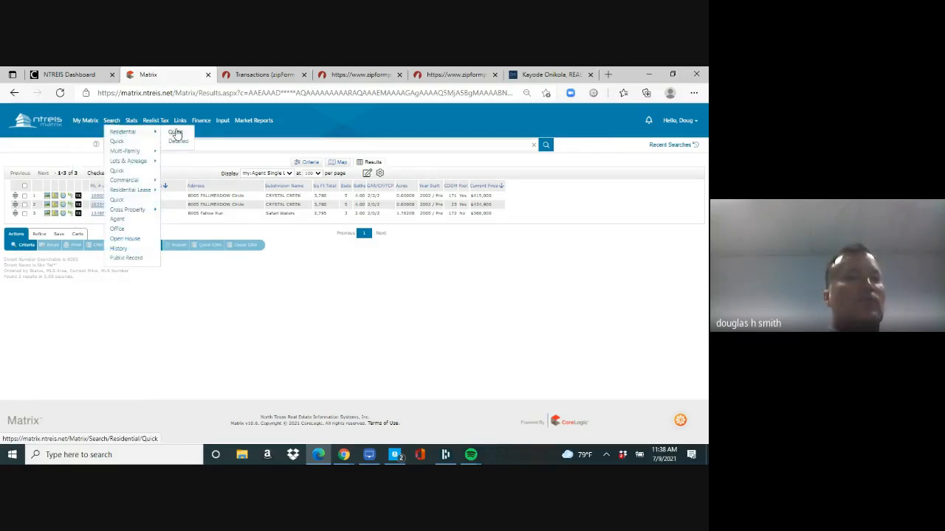
# Step: Run a quick residential search: price 0-500, city Plano, year built 1997+, showing 15 results
pyautogui.click(176, 133)
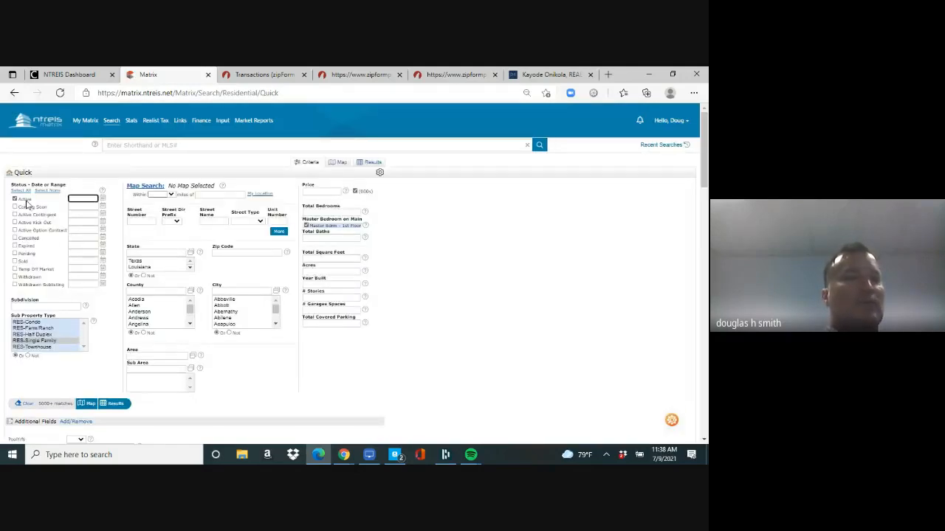
pyautogui.click(312, 193)
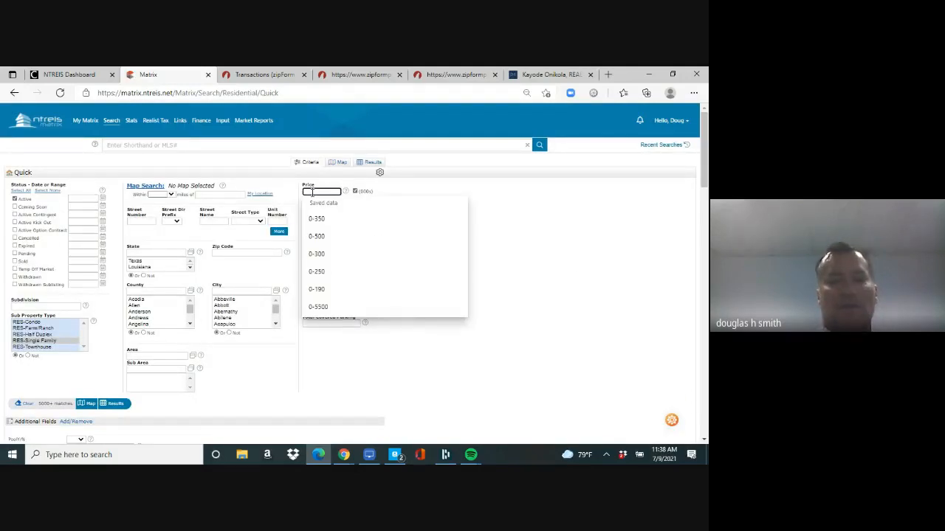
pyautogui.write('0-500')
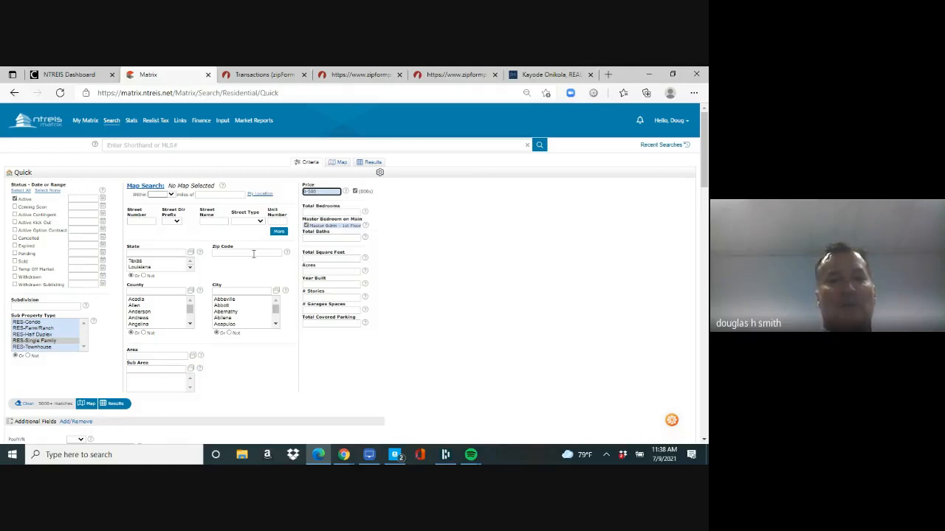
pyautogui.click(240, 290)
pyautogui.write('plano')
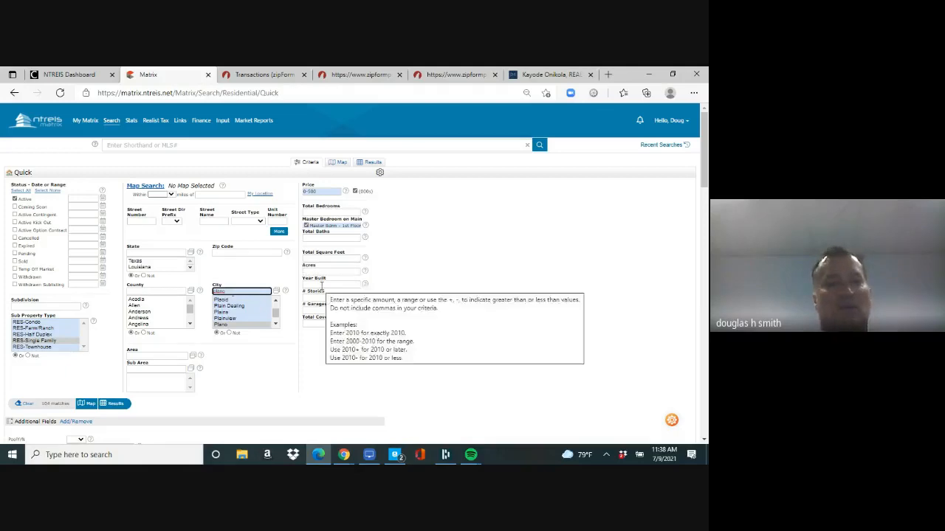
pyautogui.click(322, 285)
pyautogui.write('1997+')
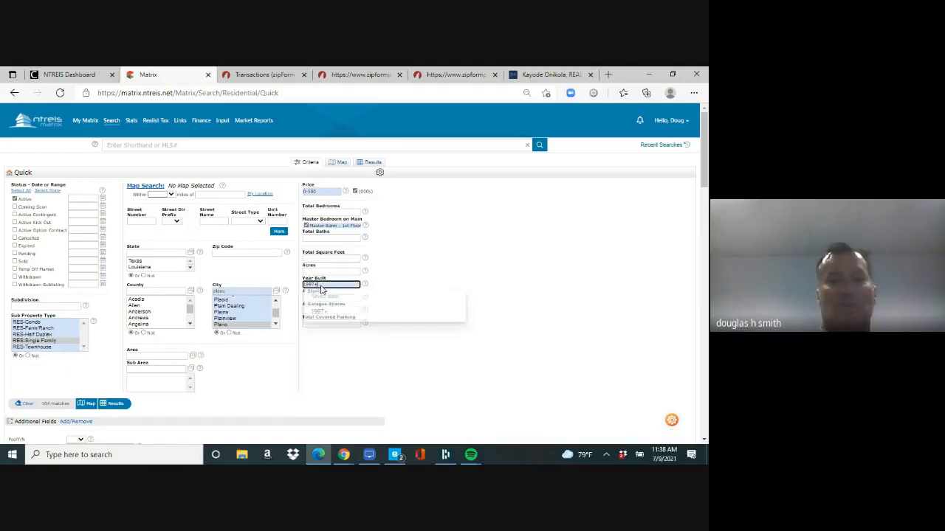
pyautogui.click(115, 409)
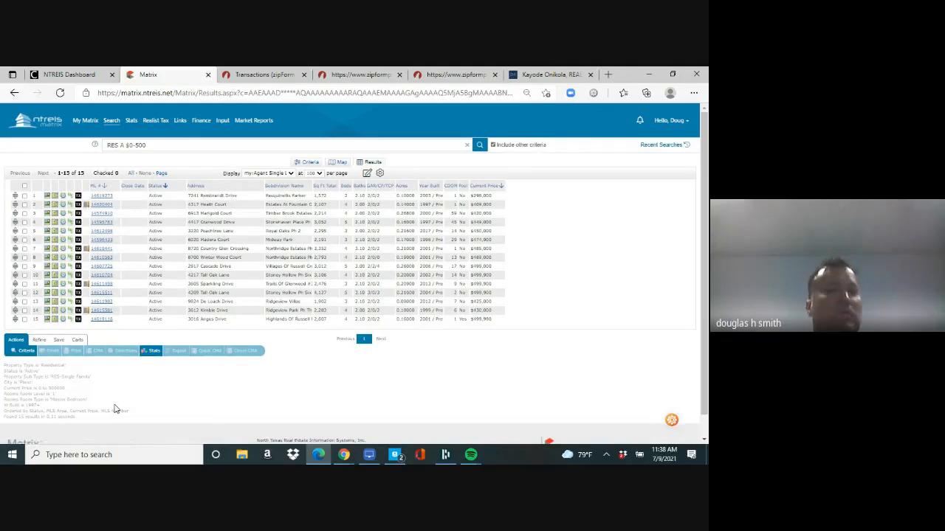
# Step: Keep 100 listings per page, save the display as the search default, and start a new auto email
pyautogui.click(319, 173)
pyautogui.click(315, 203)
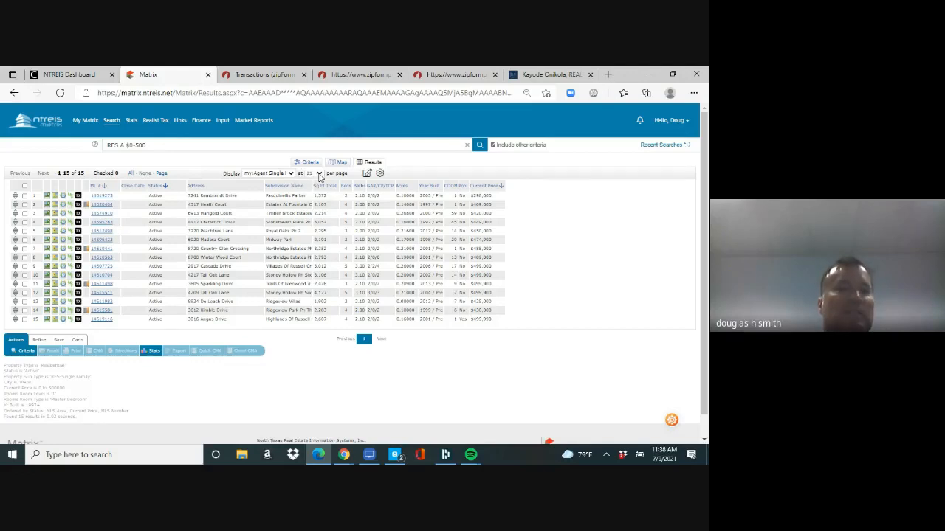
pyautogui.click(319, 174)
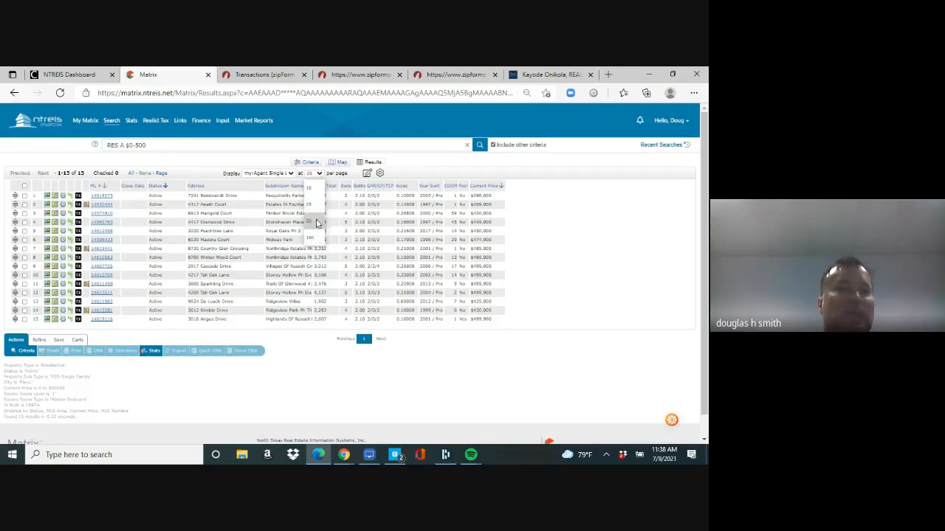
pyautogui.click(380, 177)
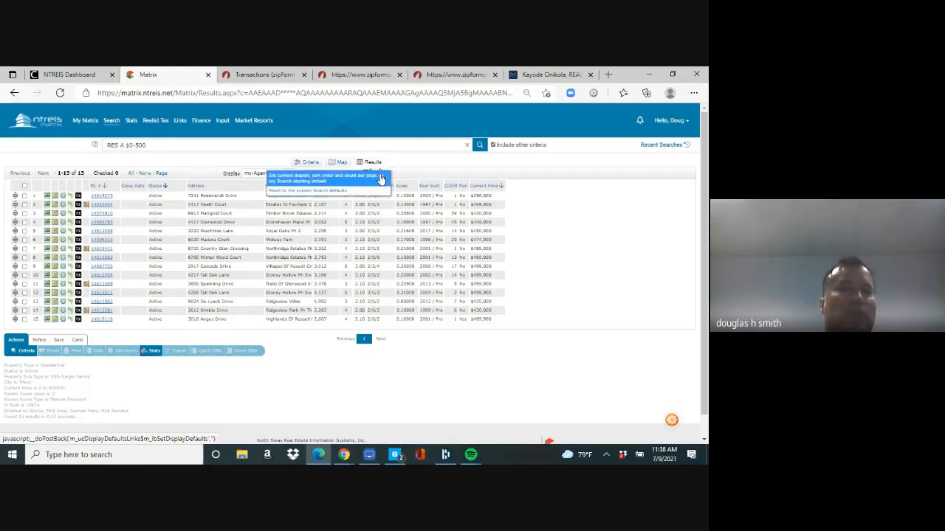
pyautogui.click(310, 180)
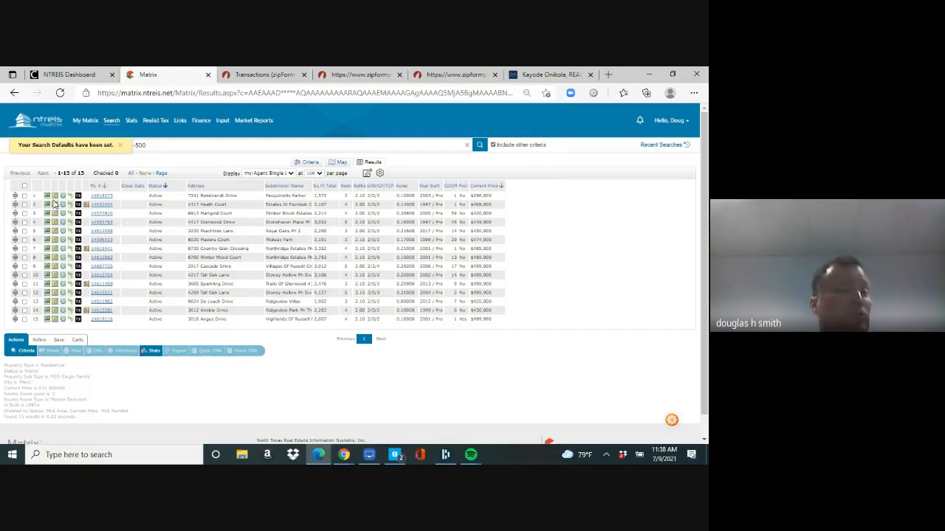
pyautogui.click(59, 341)
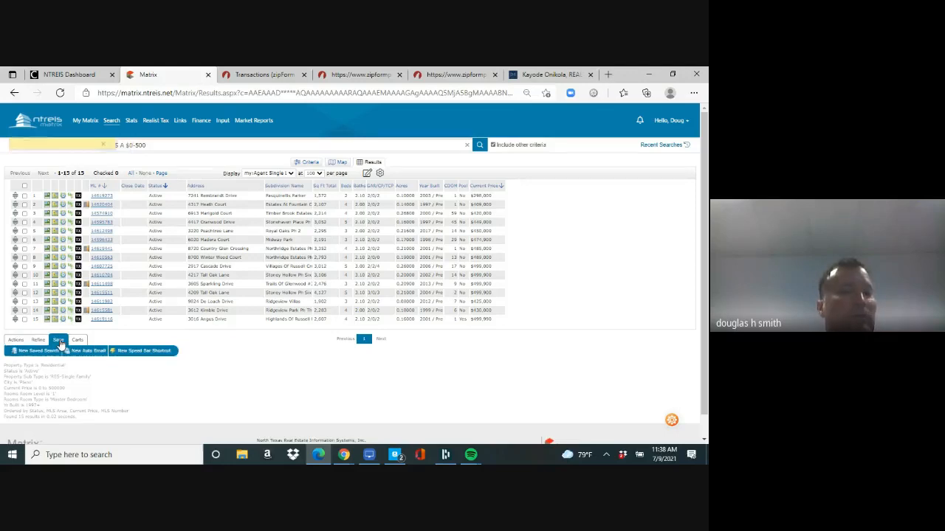
pyautogui.click(82, 353)
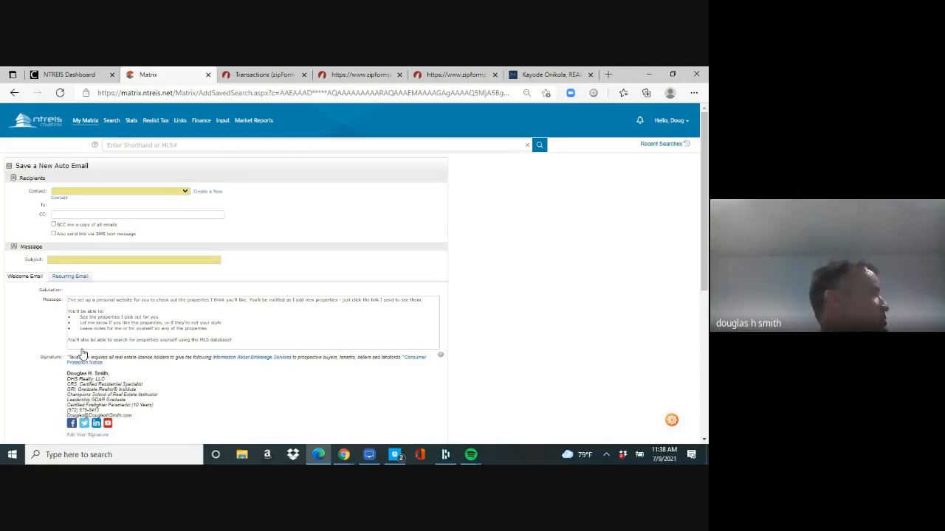
# Step: Create and save a new buyer contact with first name, last name and e-mail address
pyautogui.click(186, 193)
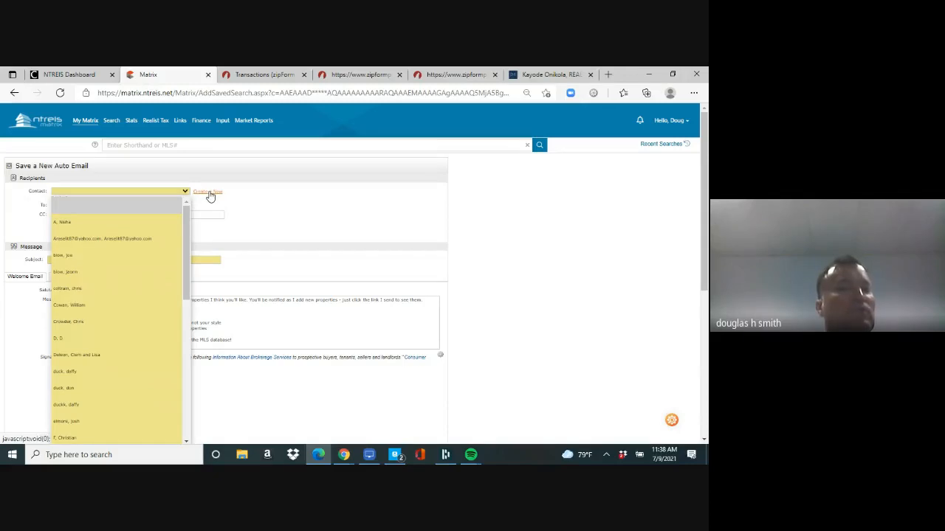
pyautogui.click(210, 194)
pyautogui.click(211, 193)
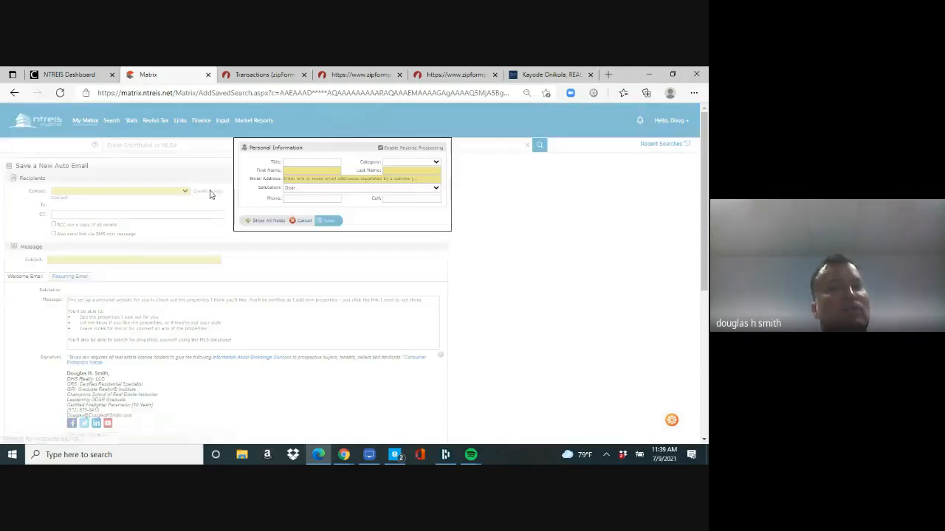
pyautogui.click(296, 171)
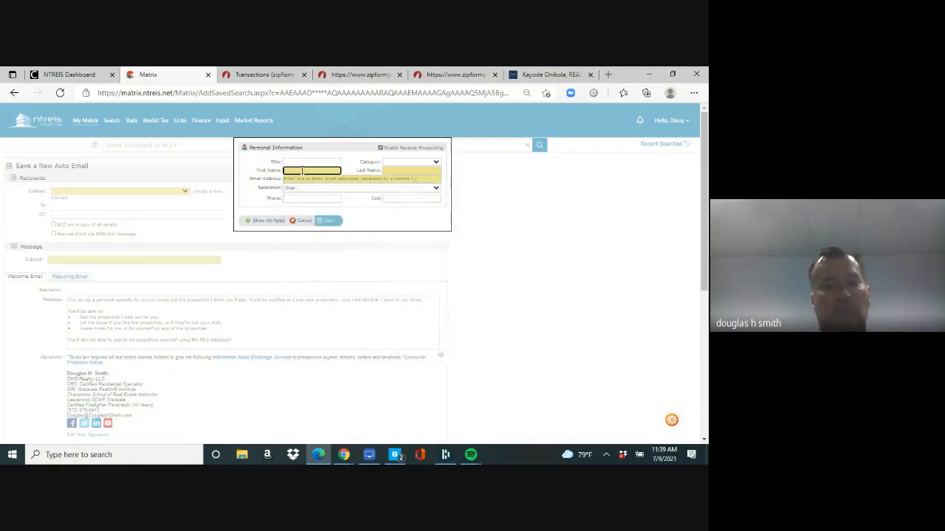
pyautogui.write('betty')
pyautogui.press('Tab')
pyautogui.write('buyer')
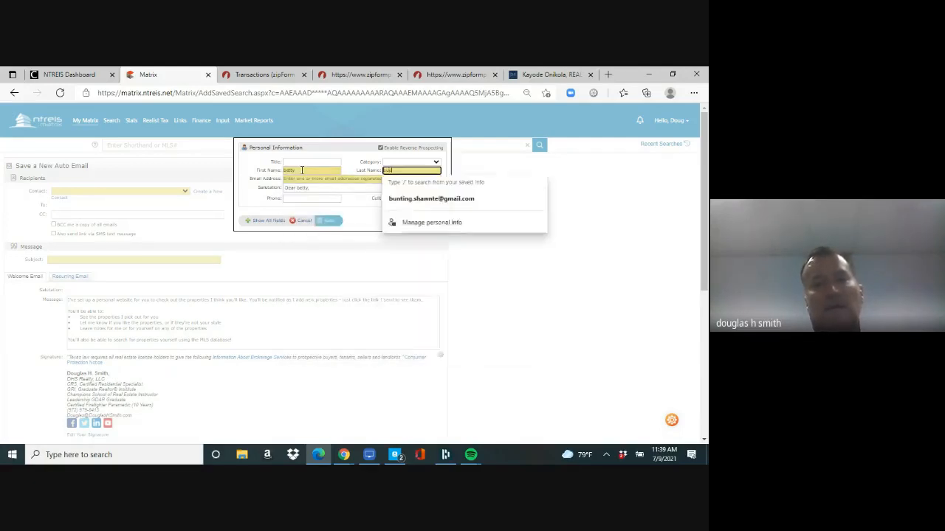
pyautogui.press('Tab')
pyautogui.write('d@d.com')
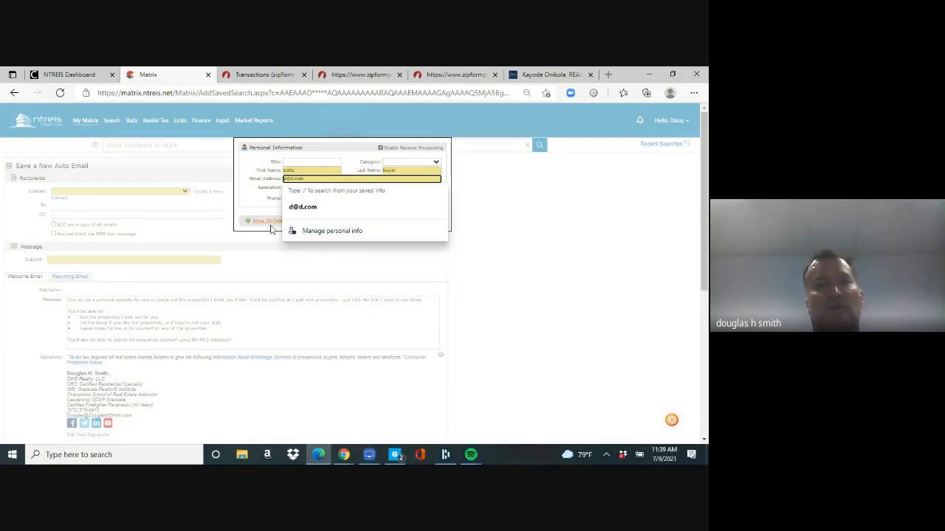
pyautogui.click(275, 248)
pyautogui.click(330, 223)
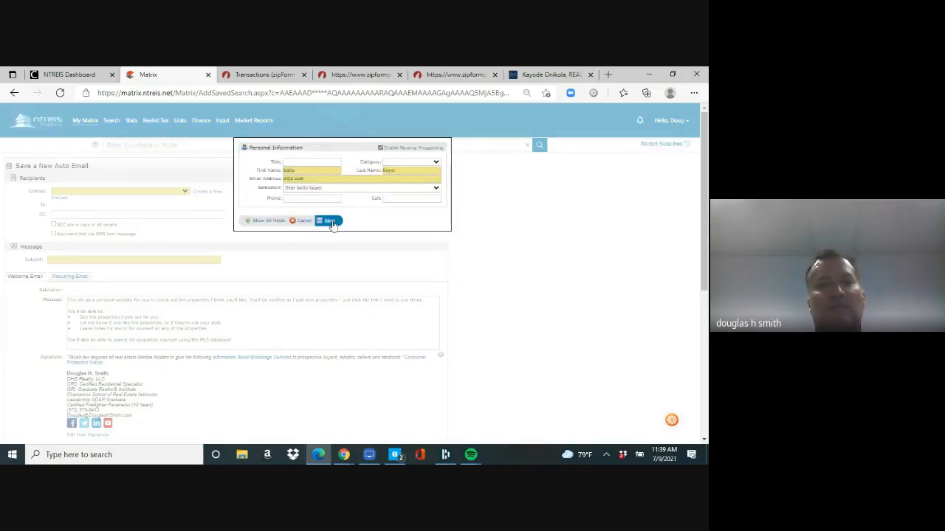
# Step: Enter the subject 'homes' and save the auto email
pyautogui.click(152, 259)
pyautogui.write('homes')
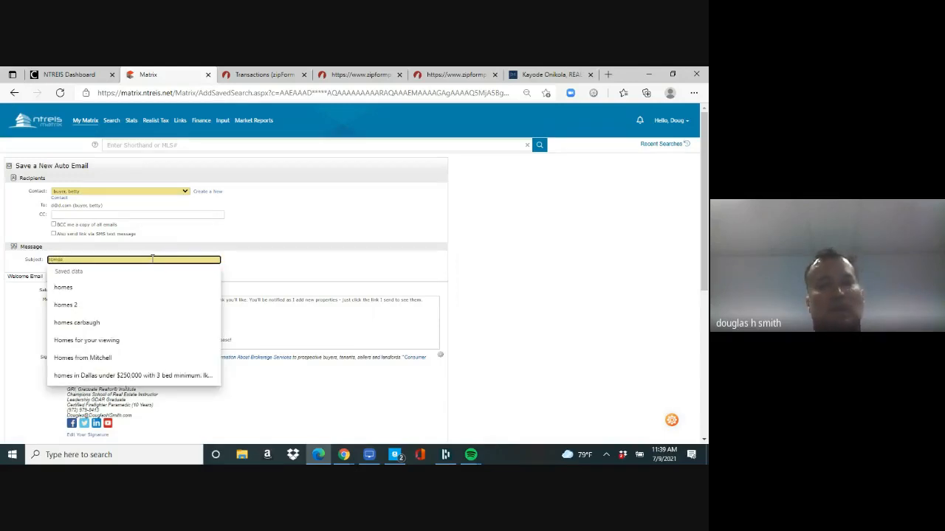
pyautogui.scroll(-5, 623, 249)
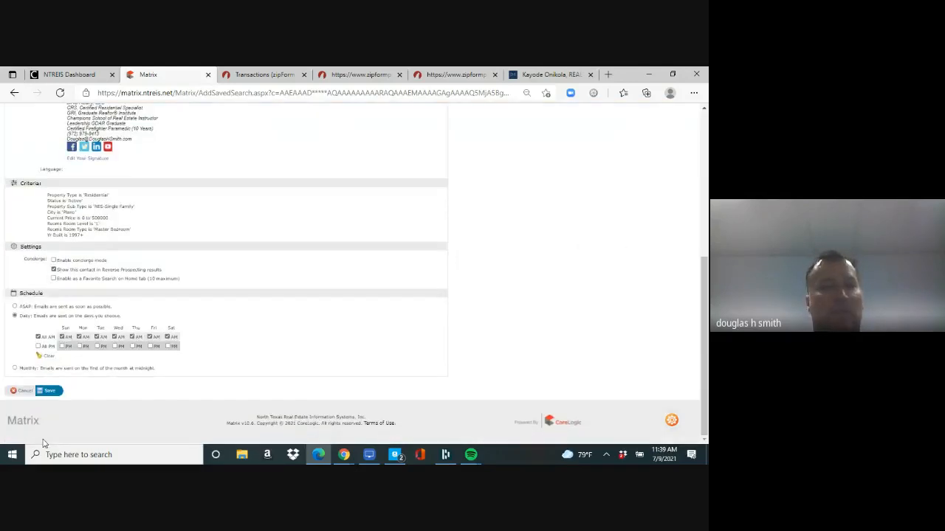
pyautogui.click(52, 392)
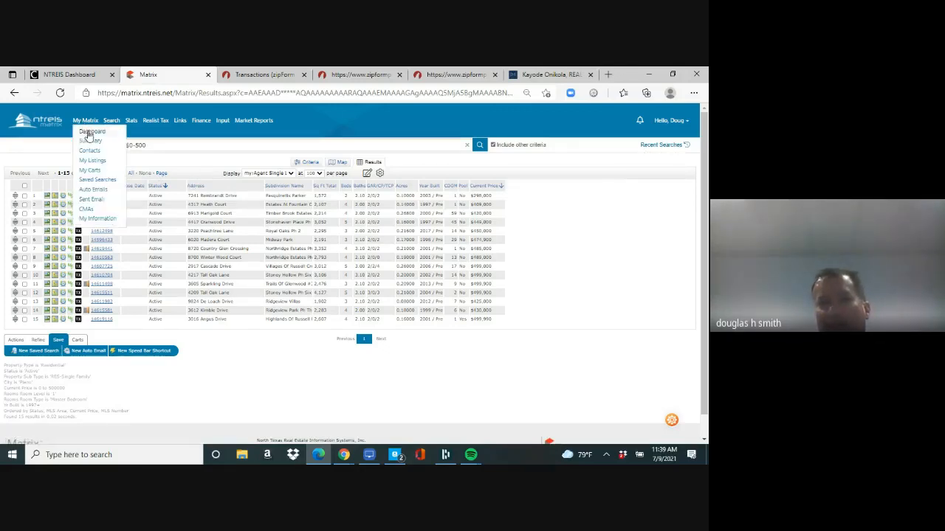
# Step: From the dashboard's Recent Searches, rerun the Residential Active Plano search to show its 15 listings
pyautogui.click(88, 133)
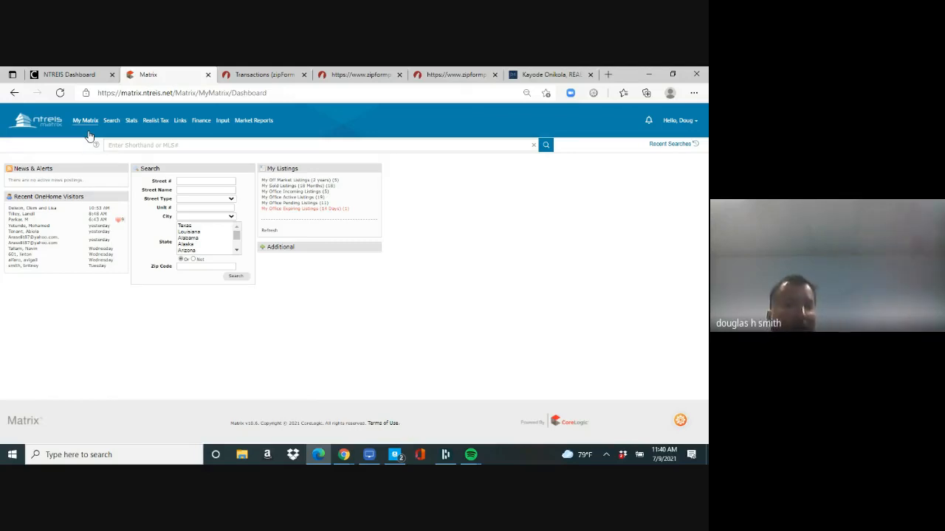
pyautogui.click(677, 144)
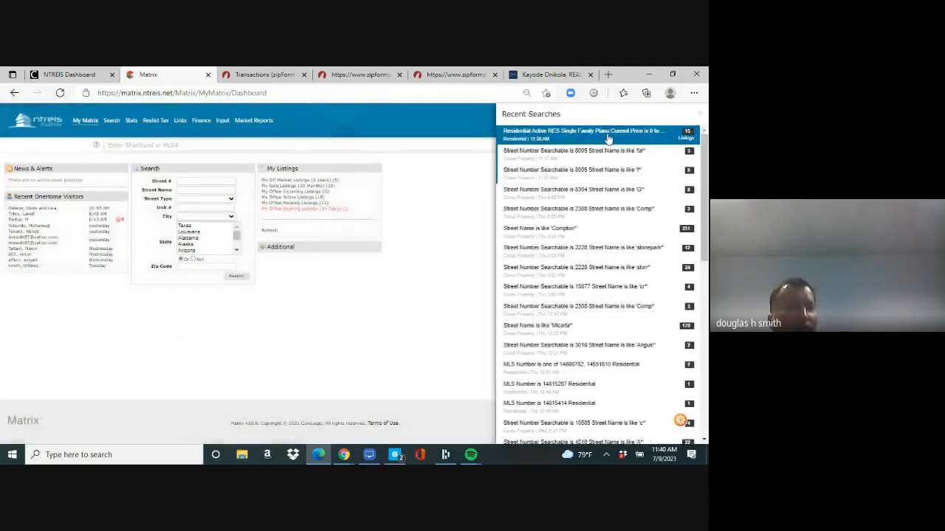
pyautogui.click(608, 139)
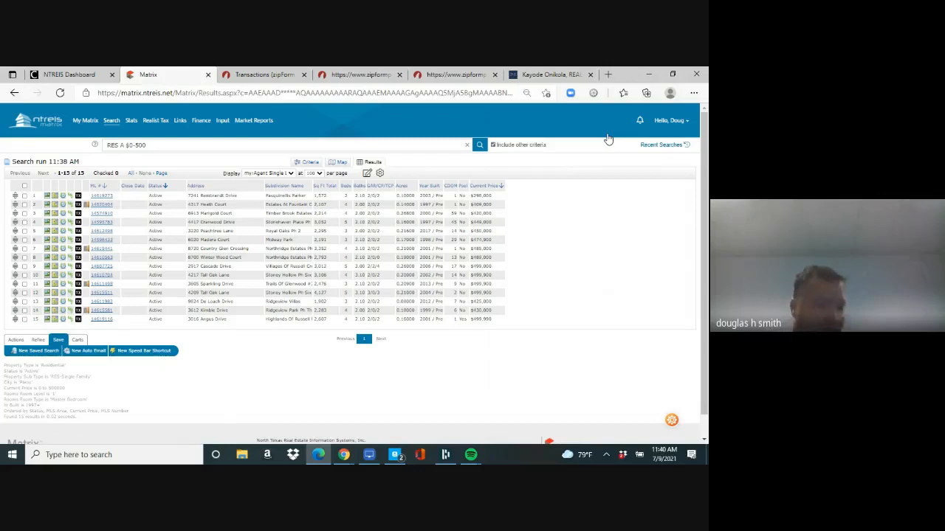
# Step: Scroll through the Recent Searches list, then go back to the My Matrix dashboard
pyautogui.click(672, 146)
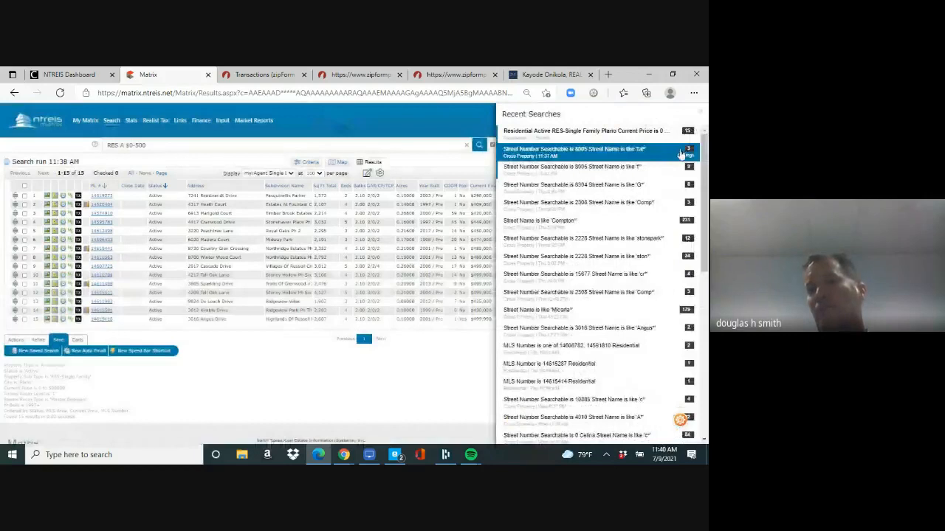
pyautogui.moveTo(705, 201)
pyautogui.mouseDown()
pyautogui.moveTo(706, 365)
pyautogui.moveTo(707, 203)
pyautogui.mouseUp()
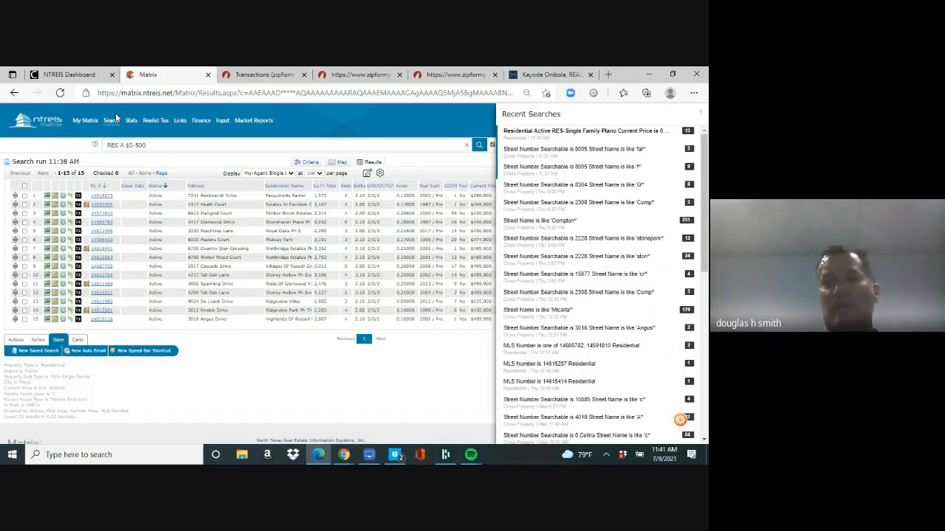
pyautogui.moveTo(113, 123)
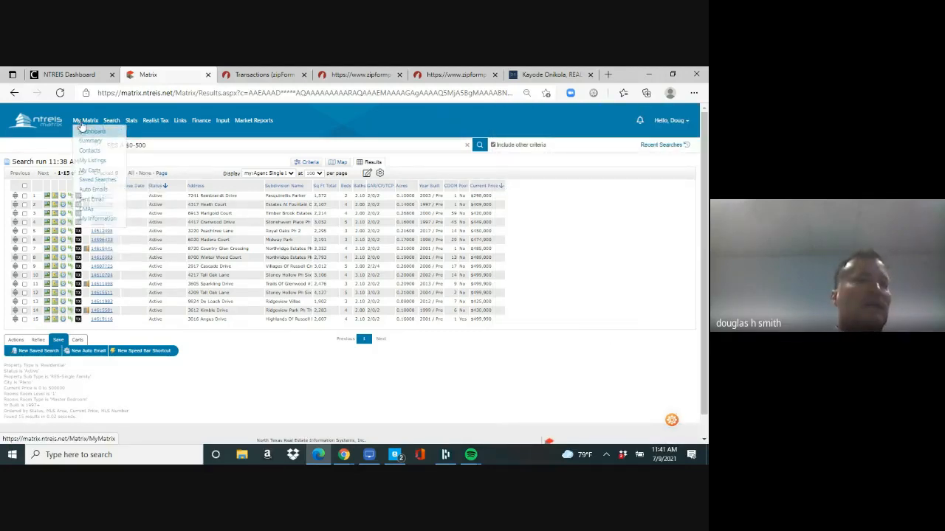
pyautogui.click(85, 133)
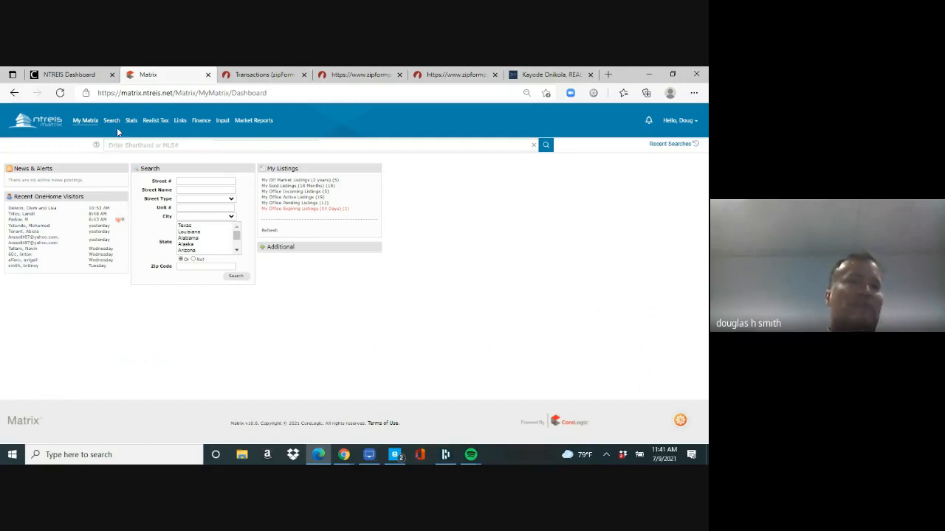
# Step: Start a quick Residential Lease search with price 0-5000, cities Frisco, Plano and The Colony, and adjusted subtypes
pyautogui.moveTo(111, 122)
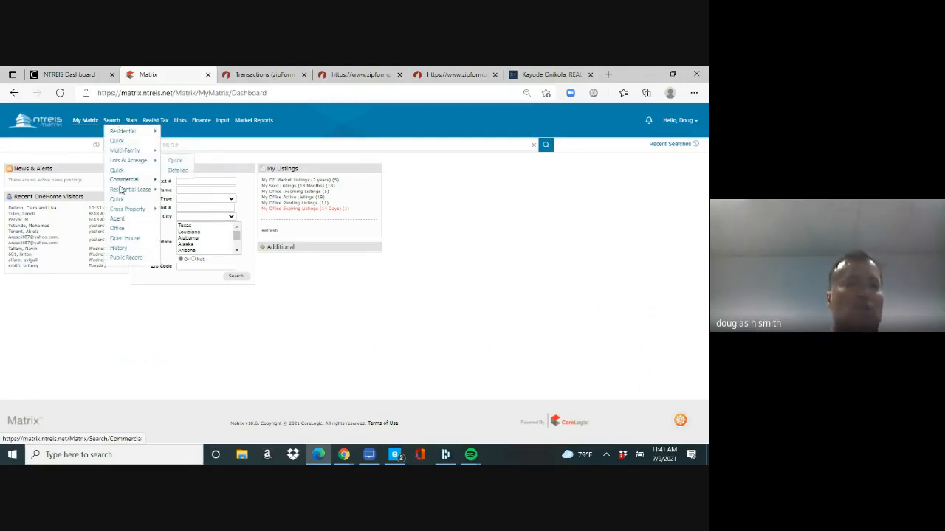
pyautogui.moveTo(120, 191)
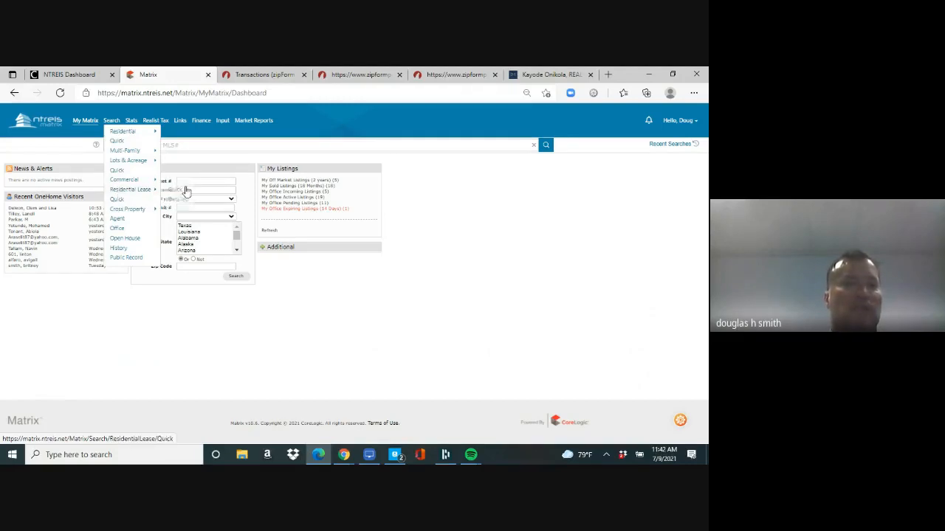
pyautogui.click(175, 192)
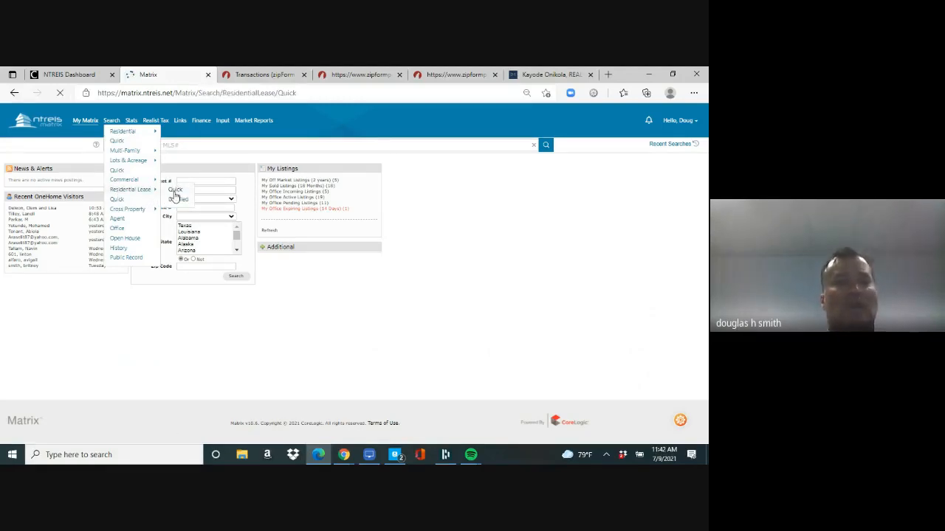
pyautogui.click(316, 192)
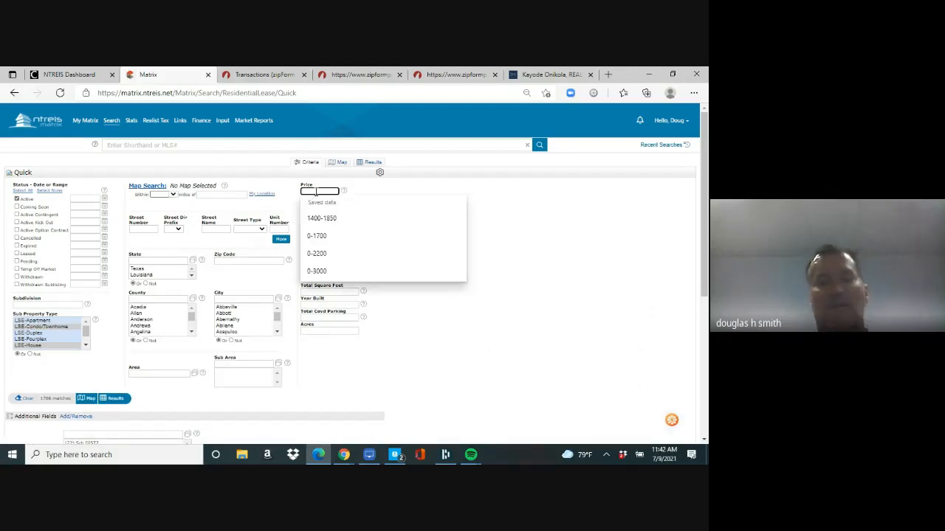
pyautogui.write('0-5000')
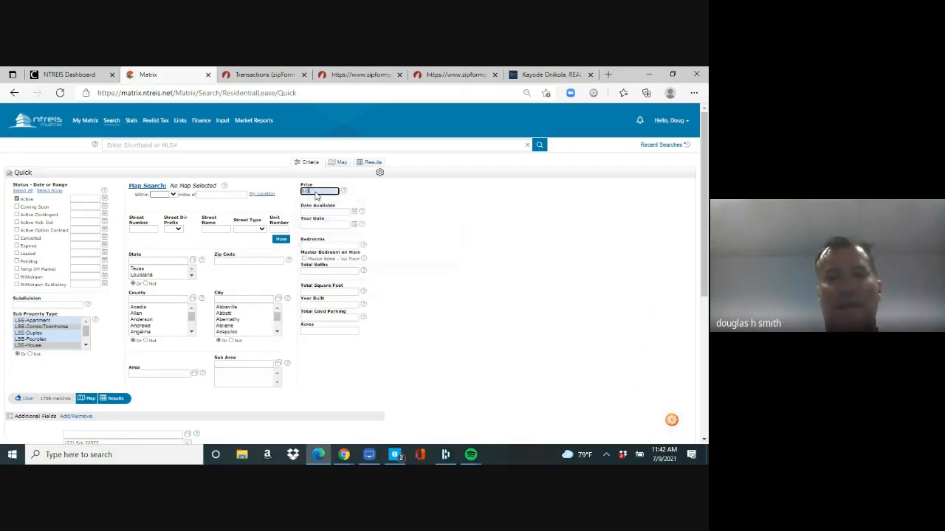
pyautogui.click(256, 296)
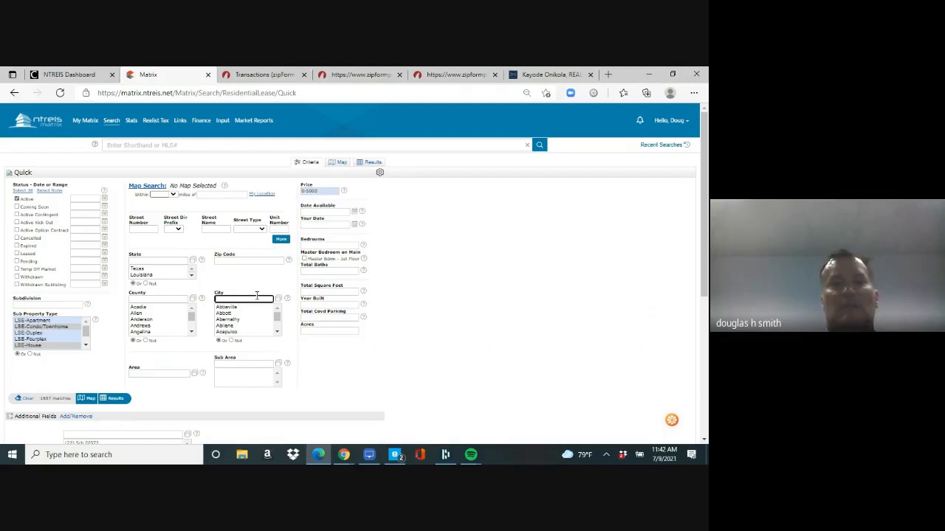
pyautogui.write('frisco,plano,the colony')
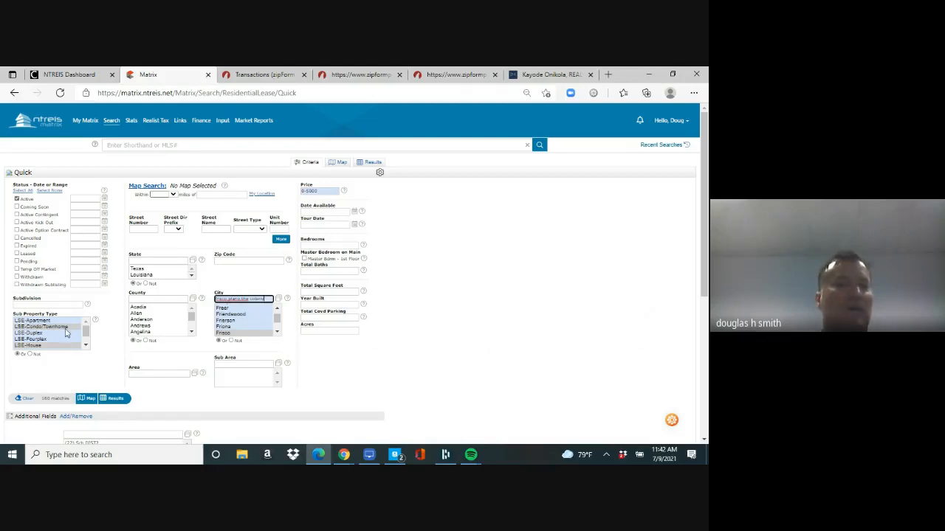
pyautogui.click(70, 352)
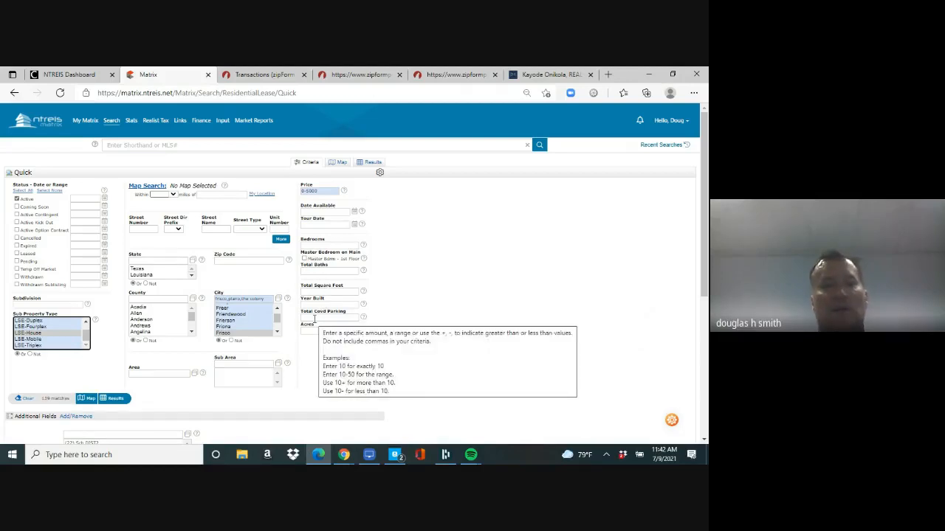
# Step: Add Year Built 1997+ and 4 bedrooms, then show the 57 matching lease listings
pyautogui.click(313, 305)
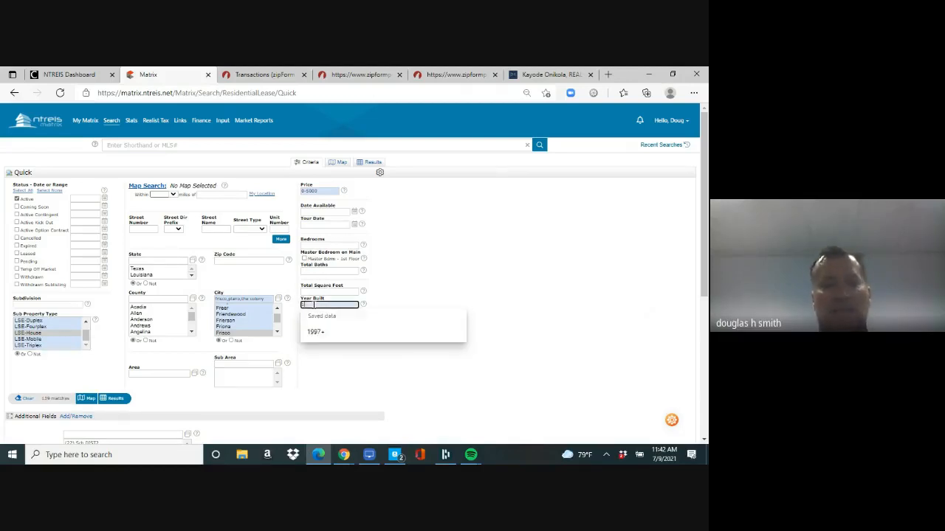
pyautogui.write('1997+')
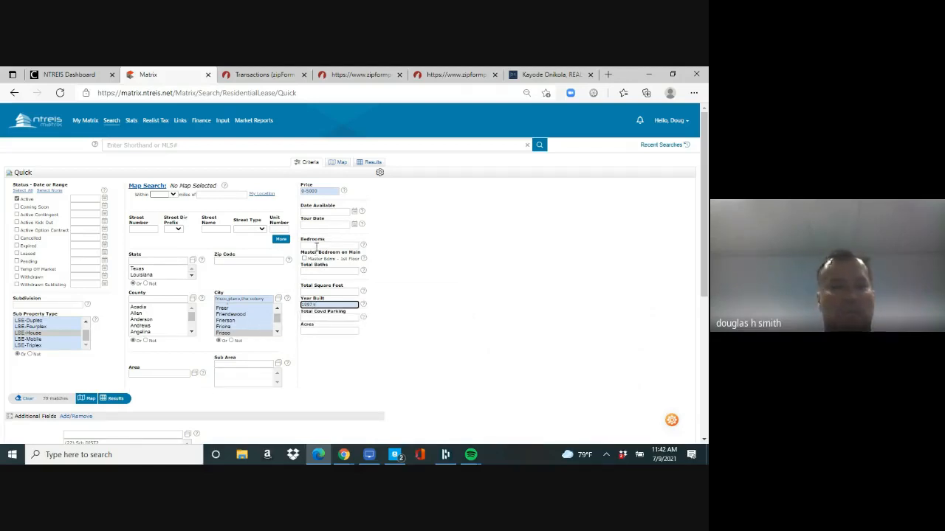
pyautogui.click(316, 246)
pyautogui.write('4+')
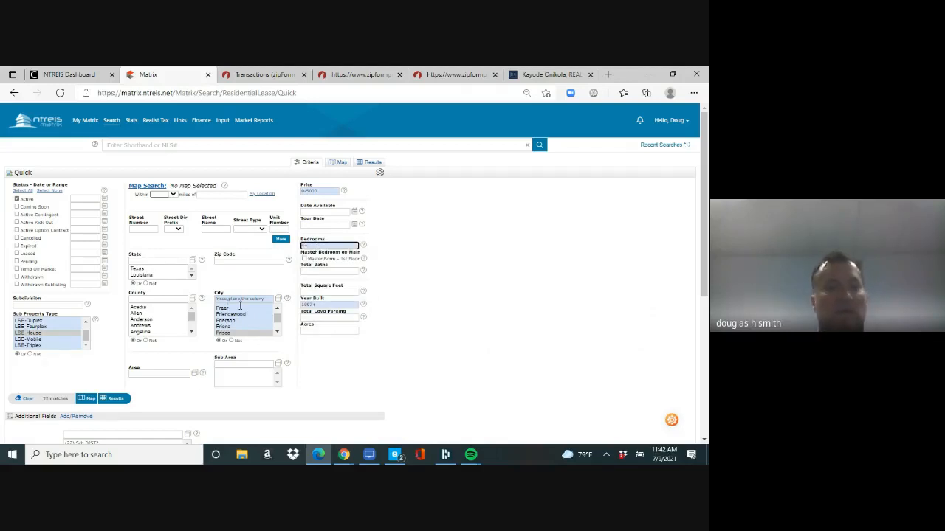
pyautogui.click(117, 403)
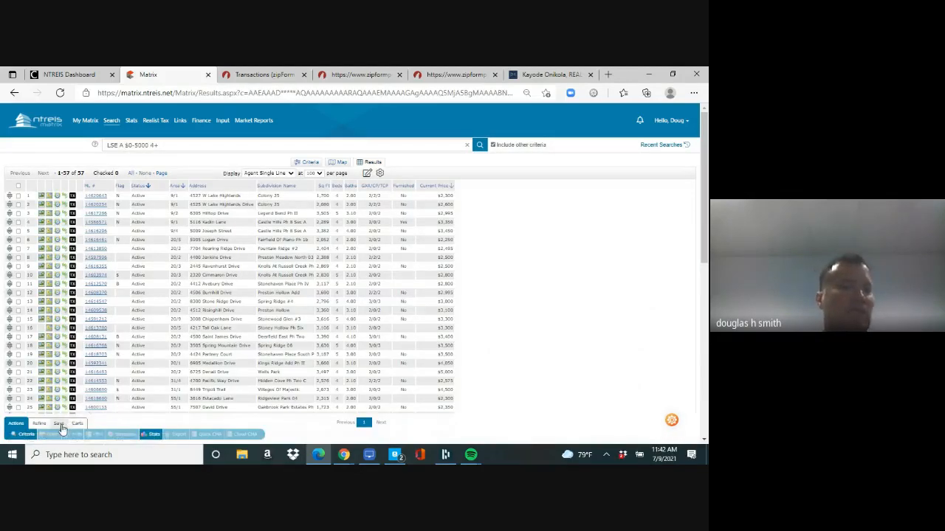
# Step: Create a daily auto email titled 'lease homes' for the existing buyer contact from the 57 lease results
pyautogui.click(62, 425)
pyautogui.click(83, 435)
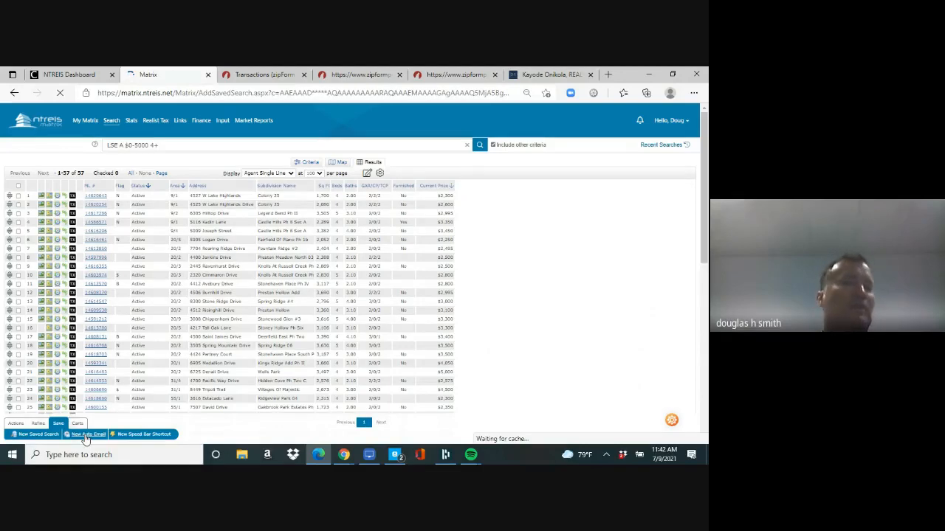
pyautogui.click(186, 193)
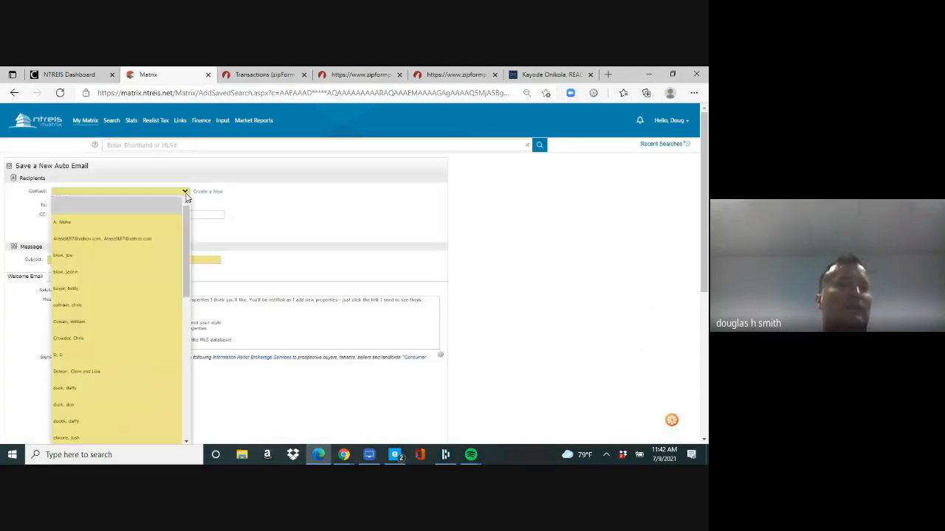
pyautogui.click(131, 261)
pyautogui.click(135, 261)
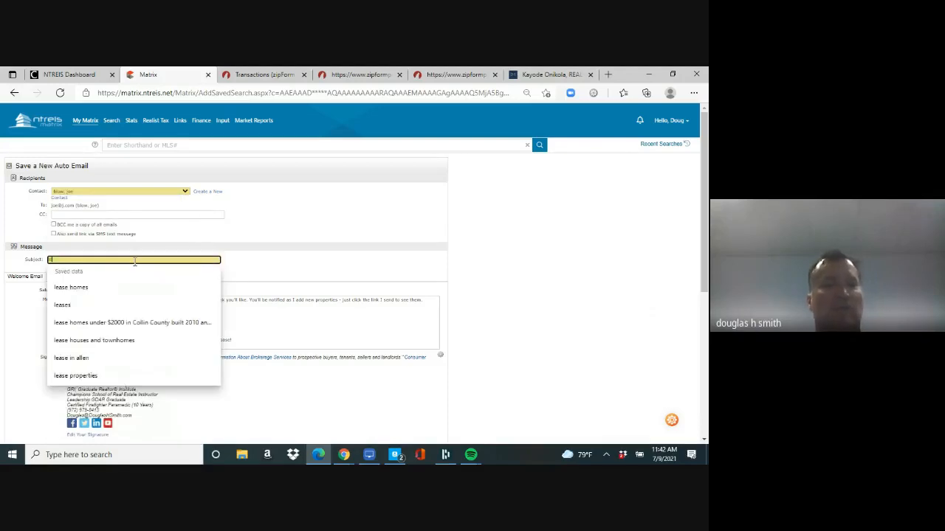
pyautogui.write('lease homes')
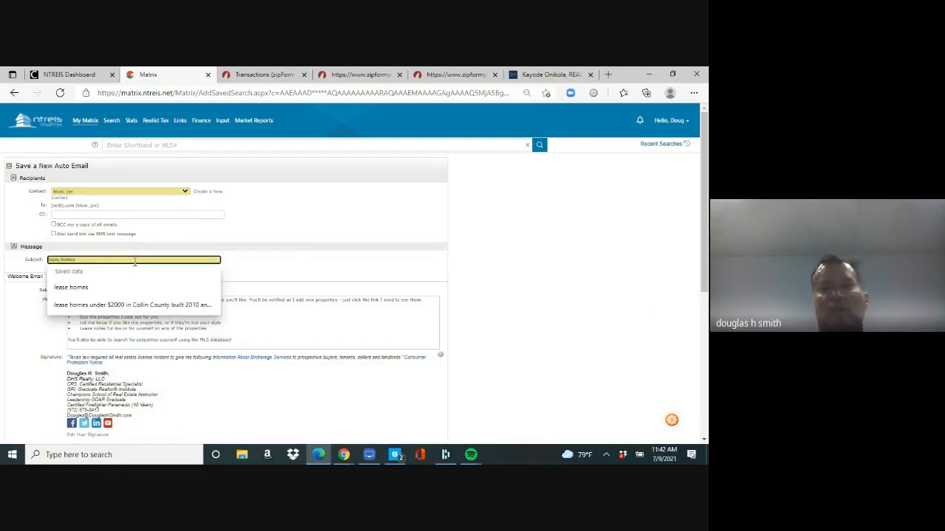
pyautogui.moveTo(704, 268); pyautogui.dragTo(703, 428)
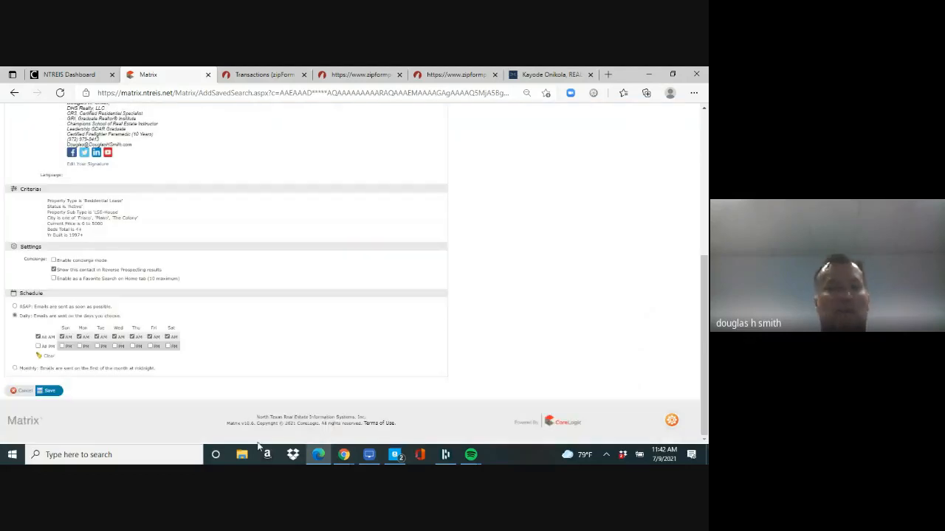
pyautogui.click(50, 394)
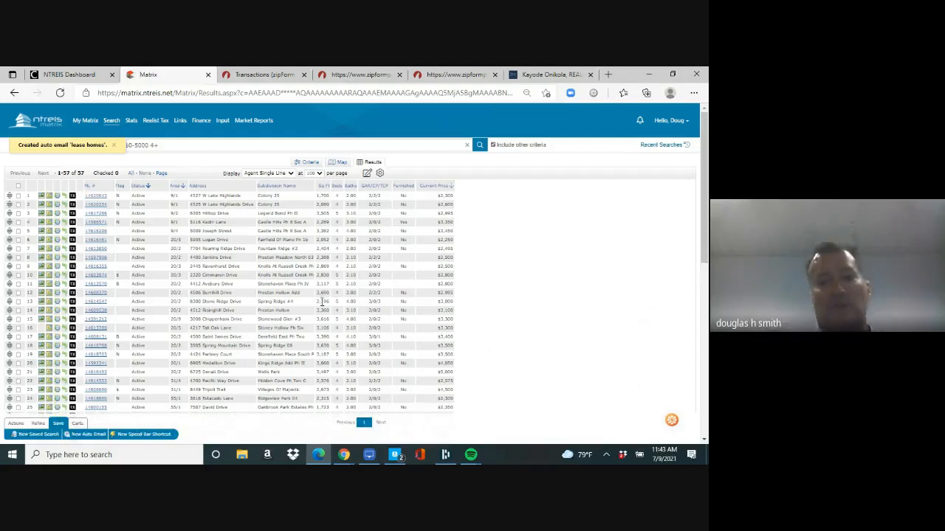
# Step: Bring the Google Meet call forward, close the Recording and People panels, and leave the call
pyautogui.moveTo(344, 458)
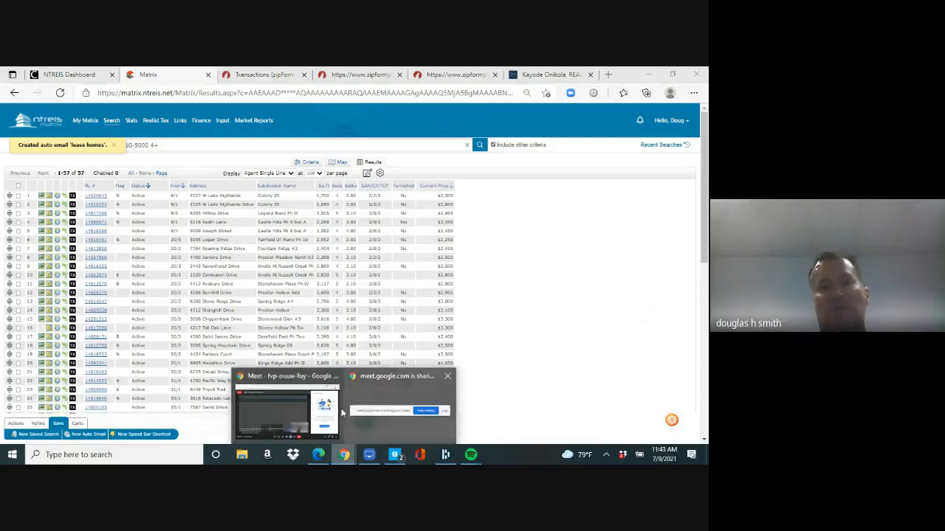
pyautogui.click(287, 396)
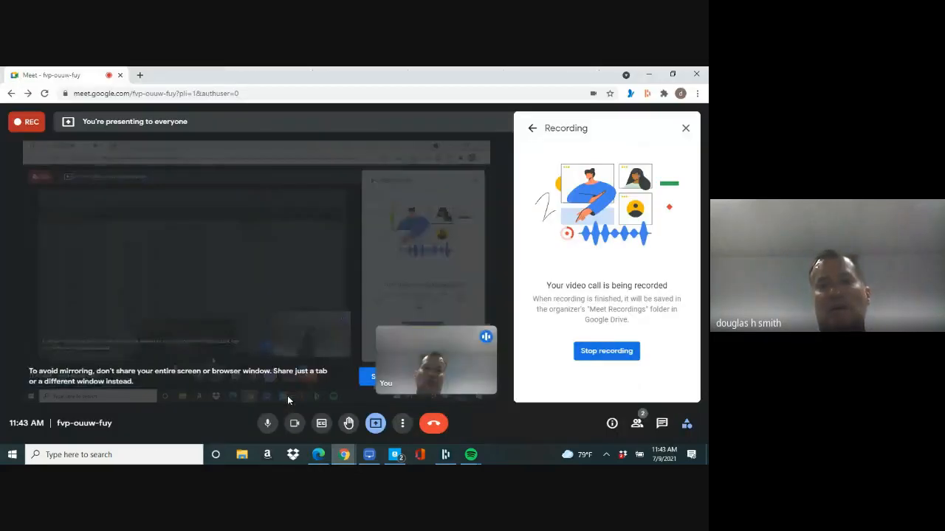
pyautogui.click(686, 132)
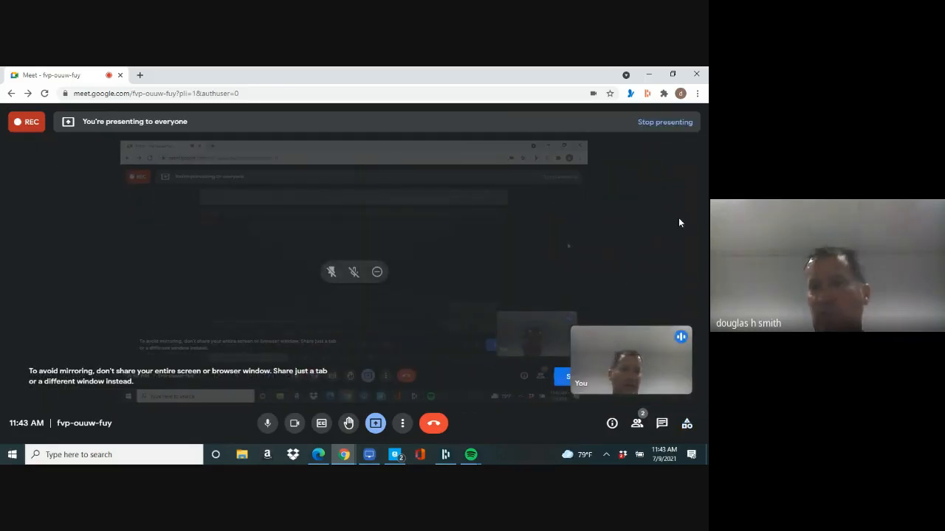
pyautogui.click(637, 426)
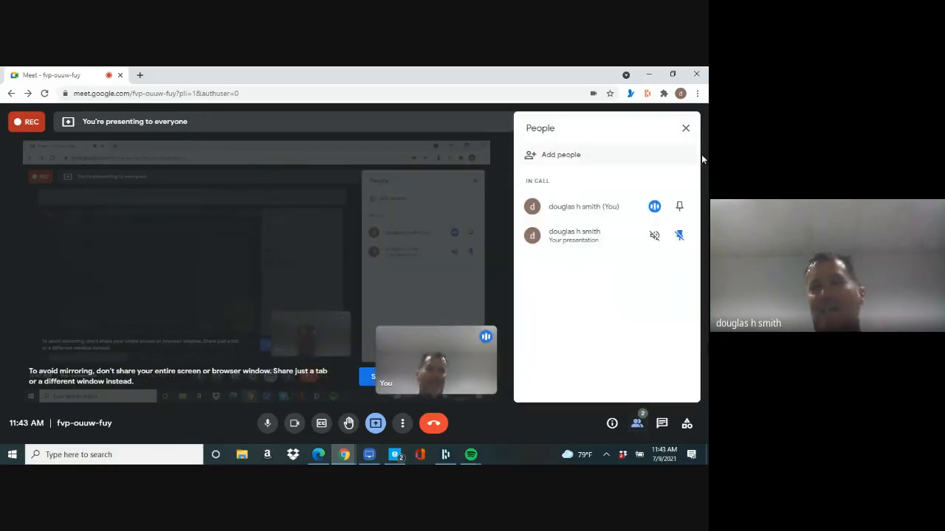
pyautogui.click(686, 130)
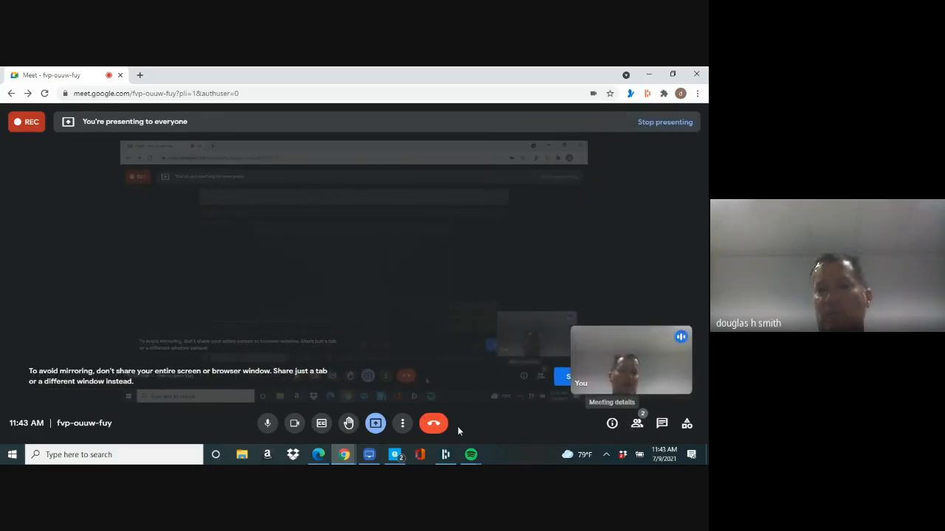
pyautogui.click(434, 423)
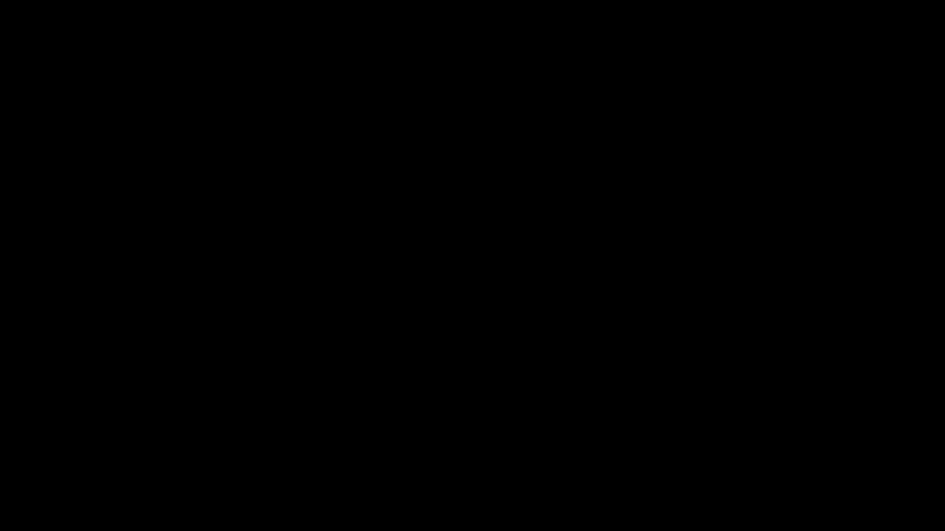